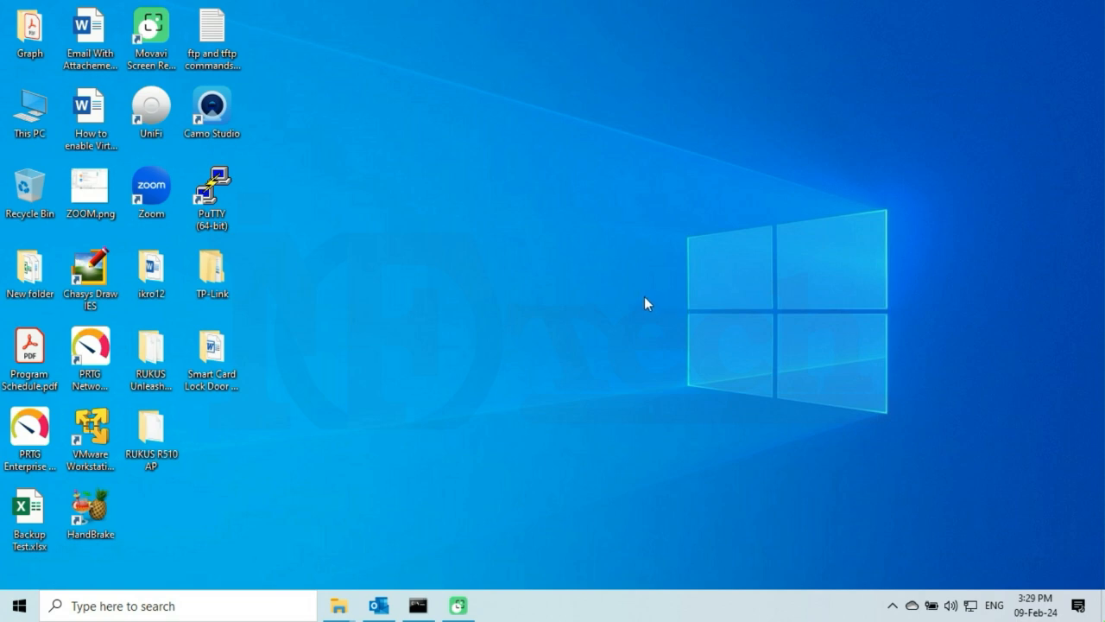
From the network tray icon, go through Network & Internet settings to the adapter list.
right_click(971, 607)
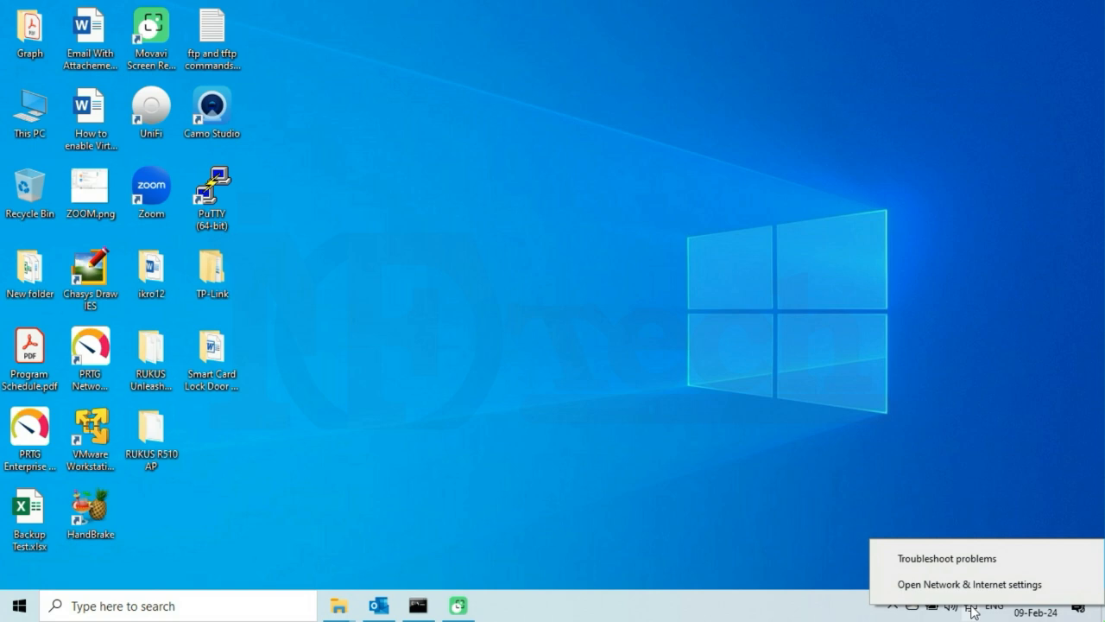
click(985, 585)
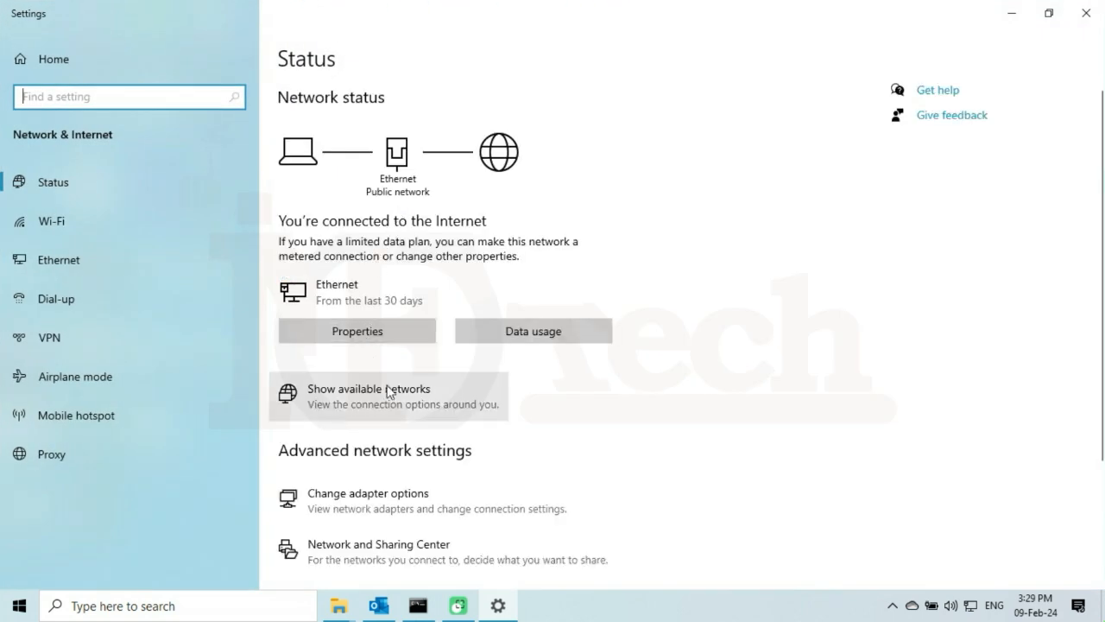
scroll(394, 388, down, 2)
click(423, 324)
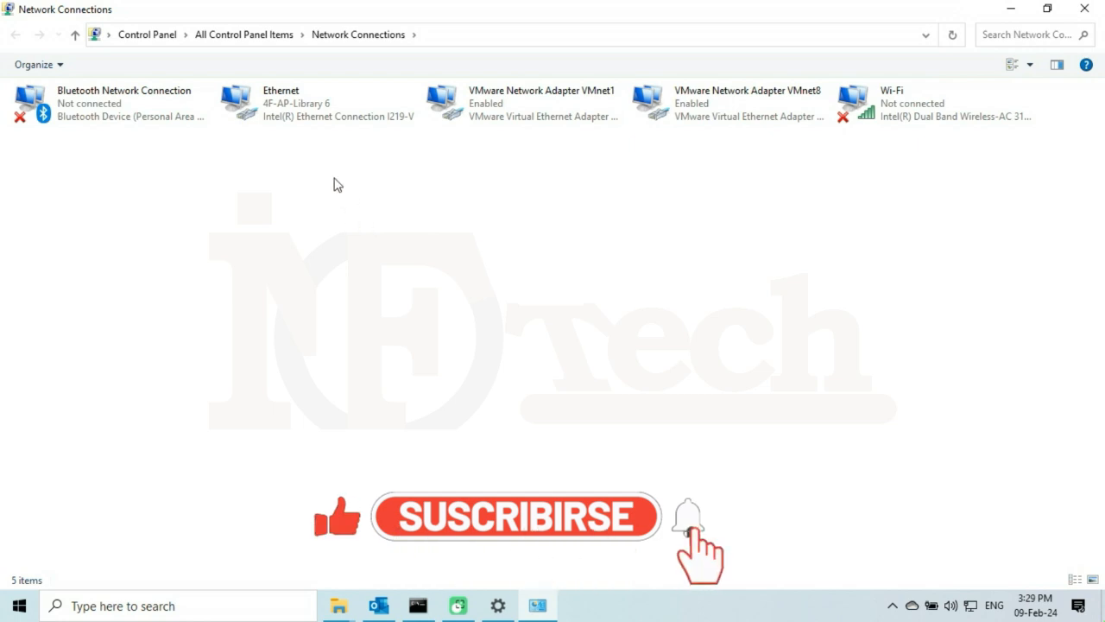
right_click(291, 115)
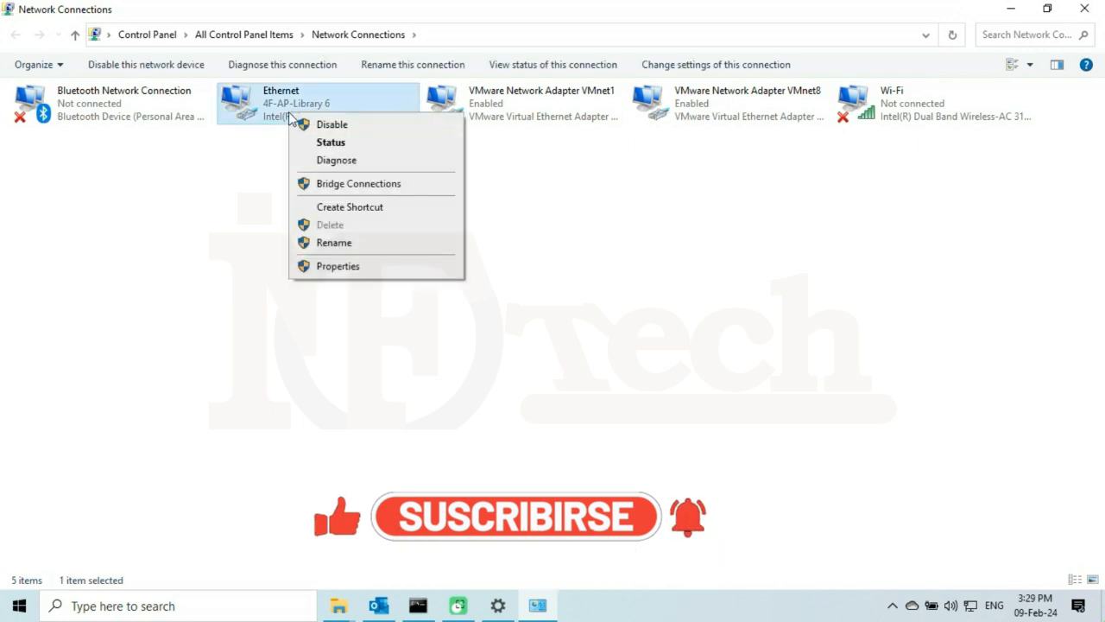
click(331, 267)
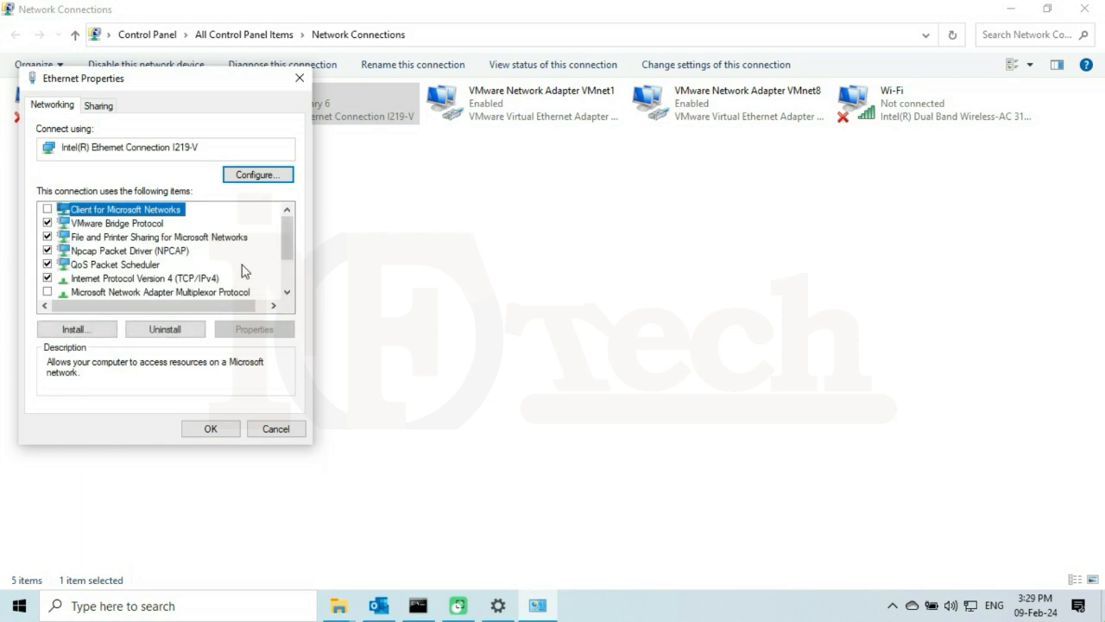
click(196, 279)
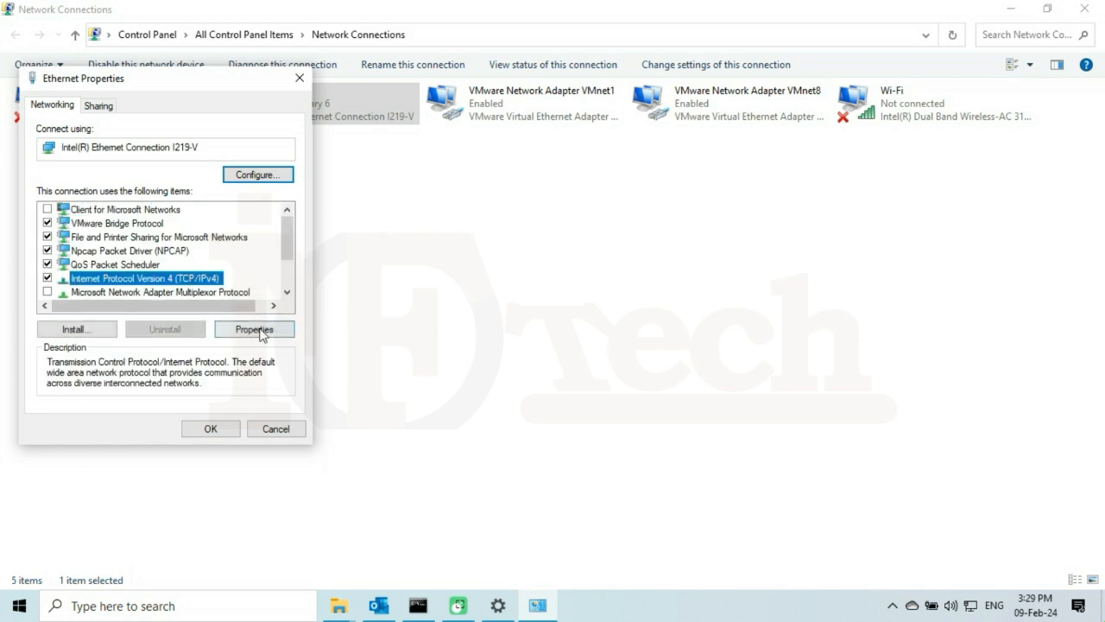
click(255, 330)
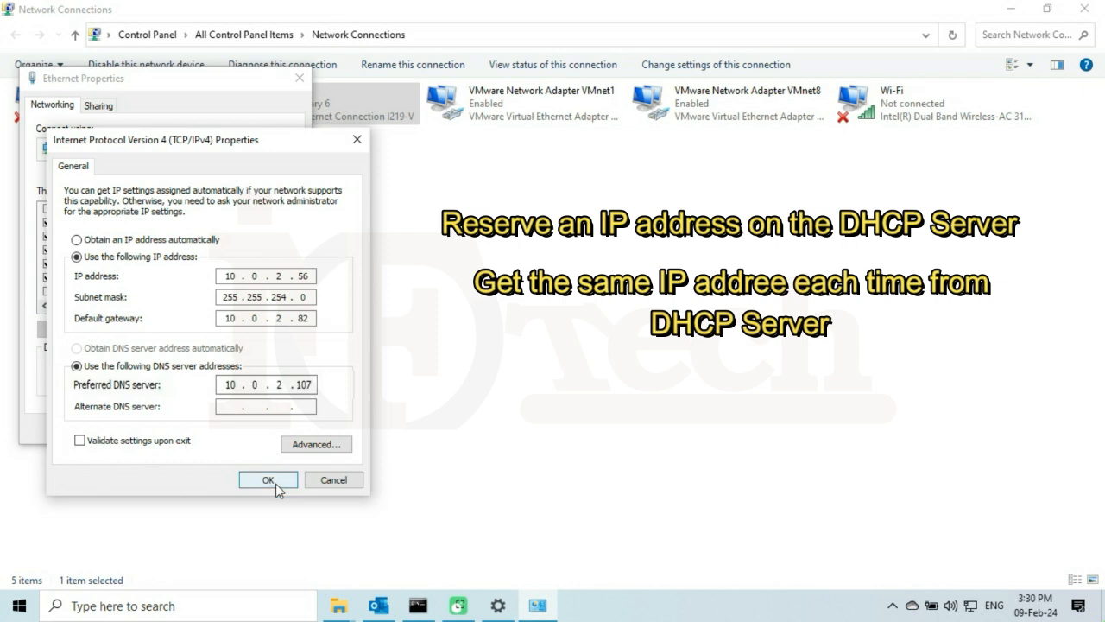
drag(316, 276, 224, 276)
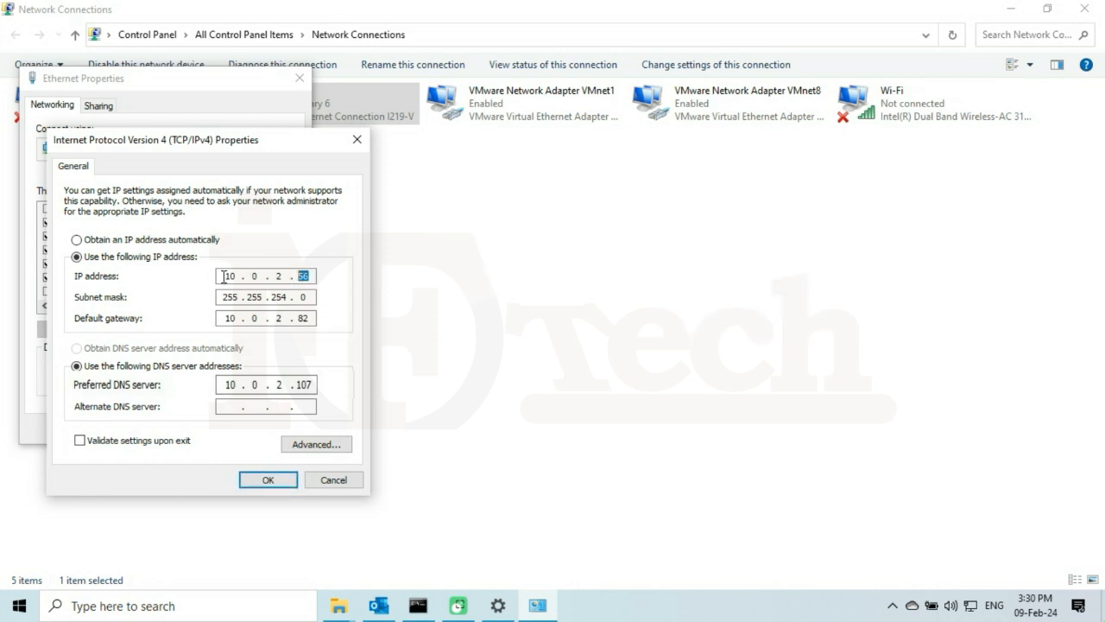
click(292, 475)
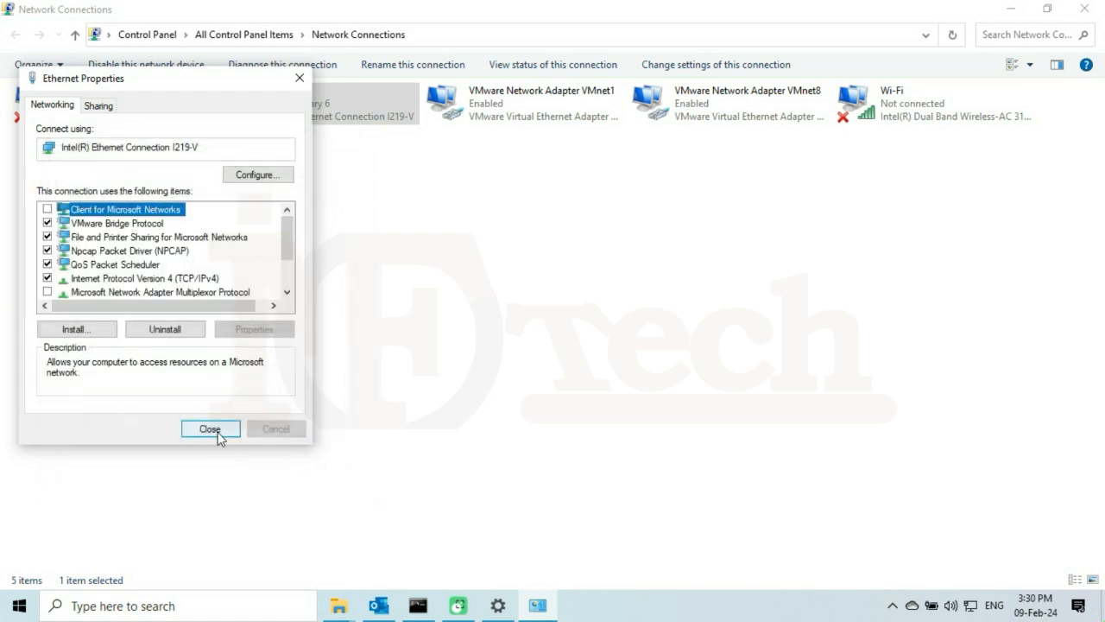
click(210, 430)
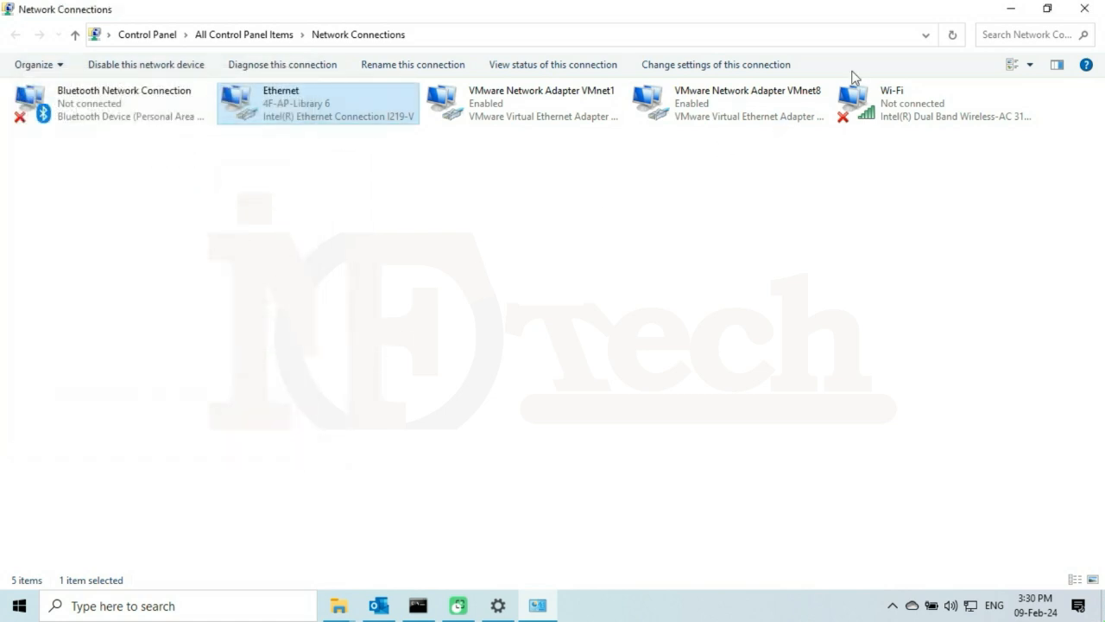
Close the Network Connections window, then the Settings window.
click(1085, 8)
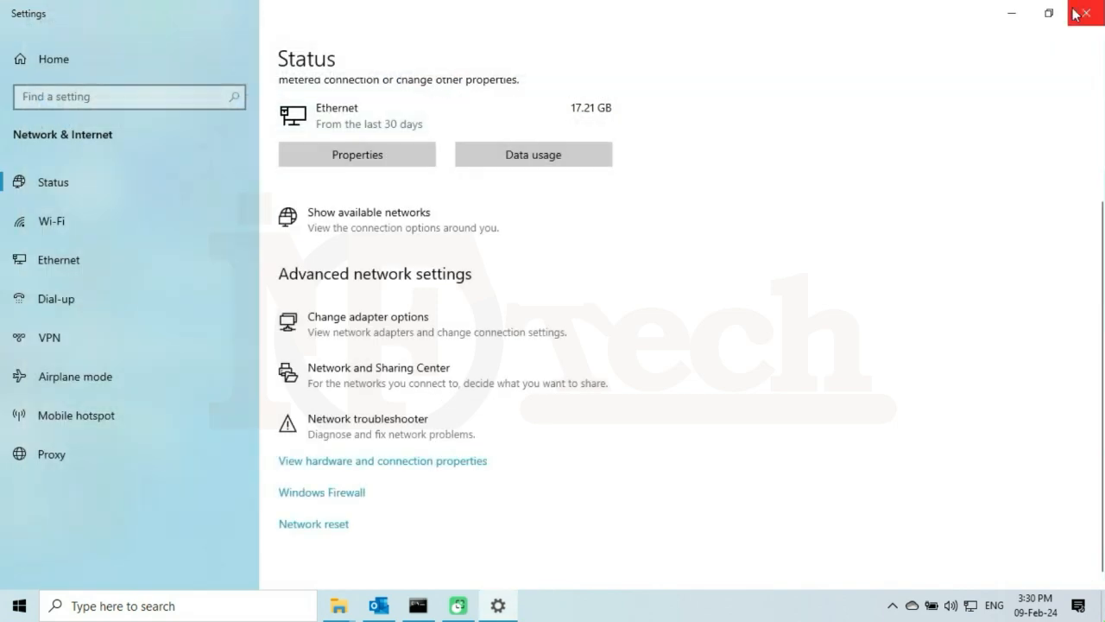
click(1085, 13)
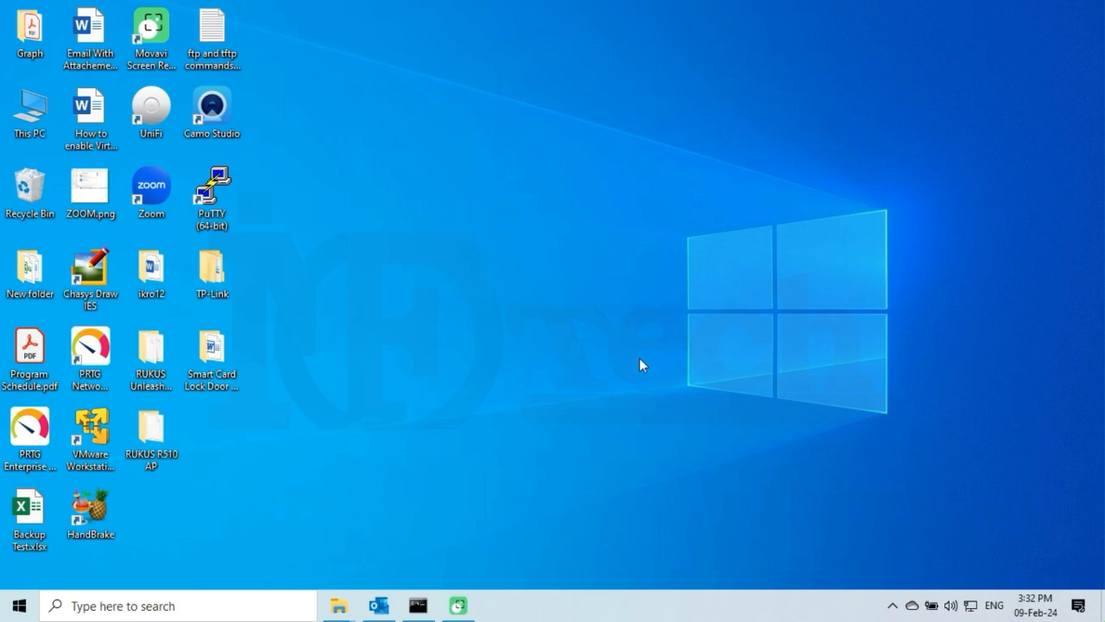
Add a new desktop folder named FTP-INFOTECH and deselect it.
right_click(903, 140)
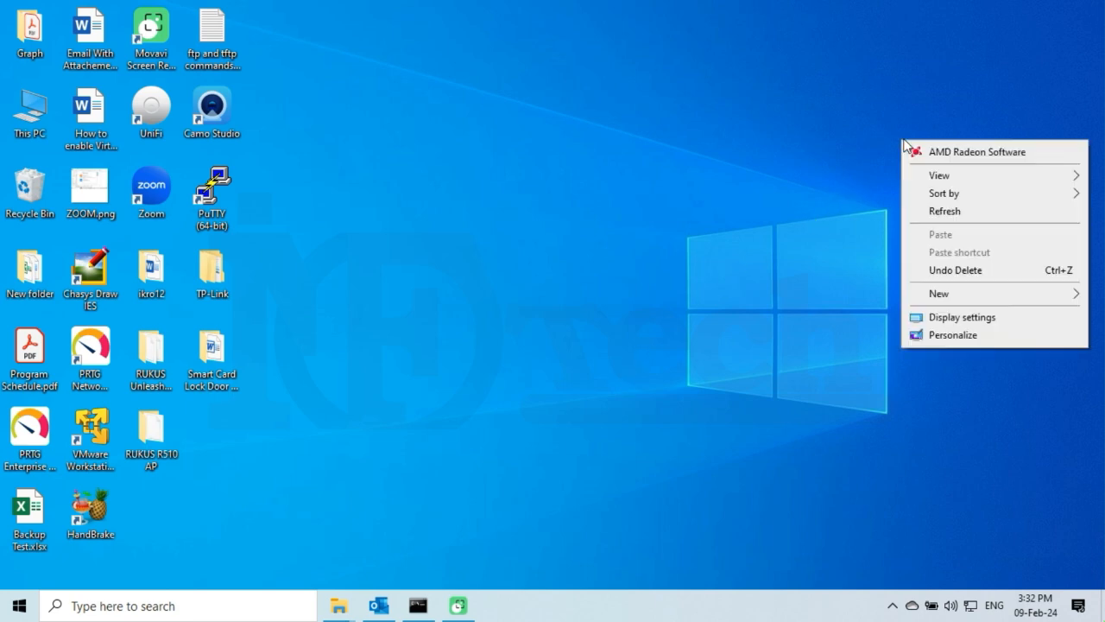
mouse_move(967, 295)
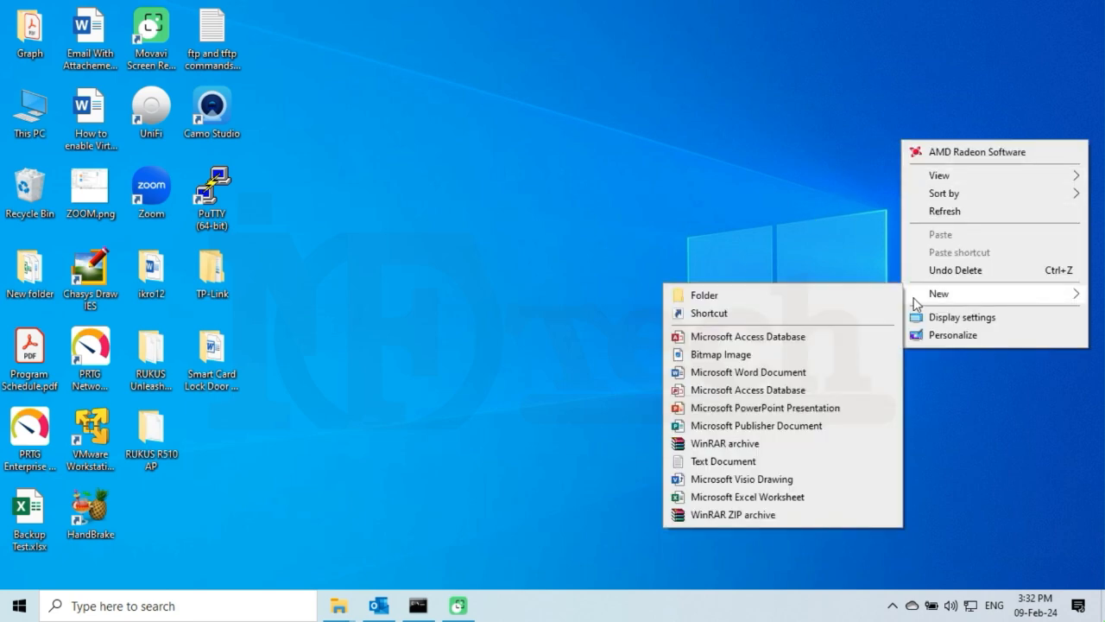
click(788, 295)
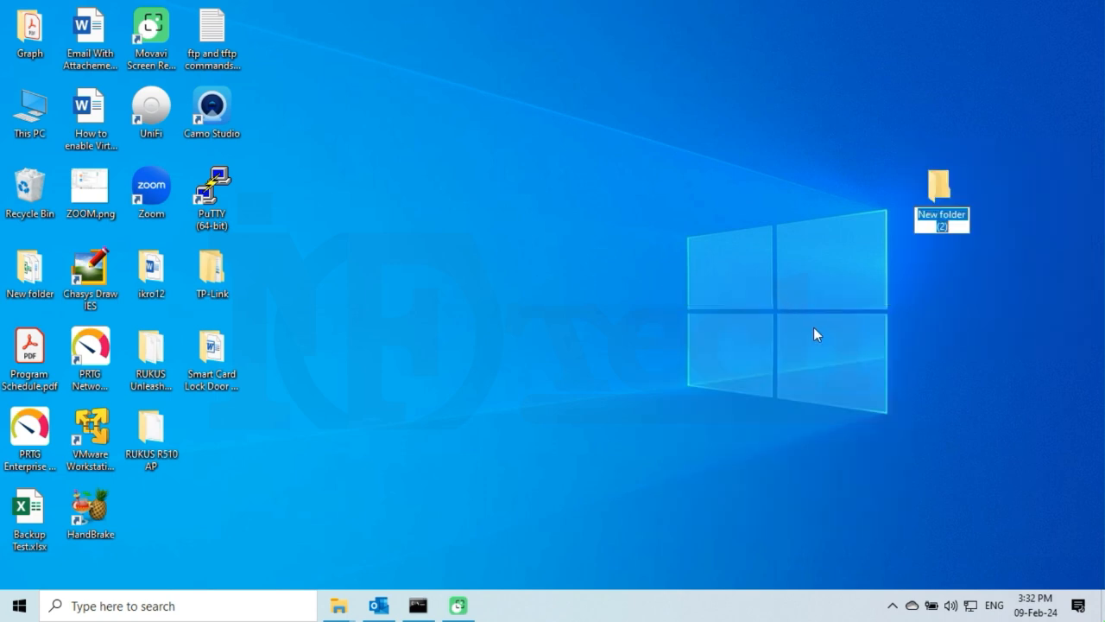
text(FTP)
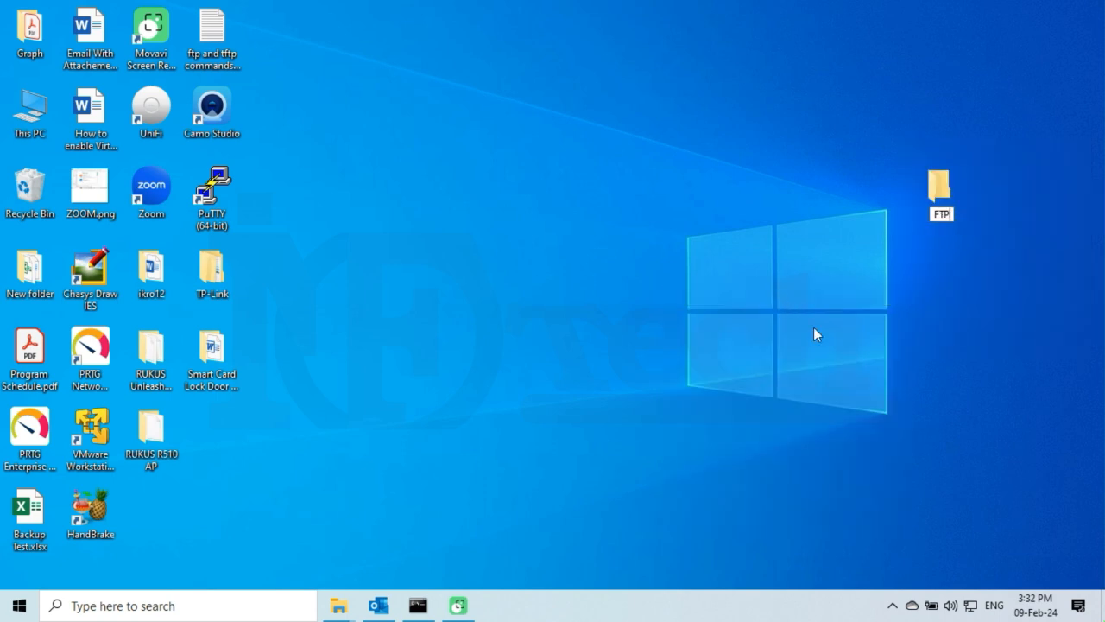
text(-INFOTECH)
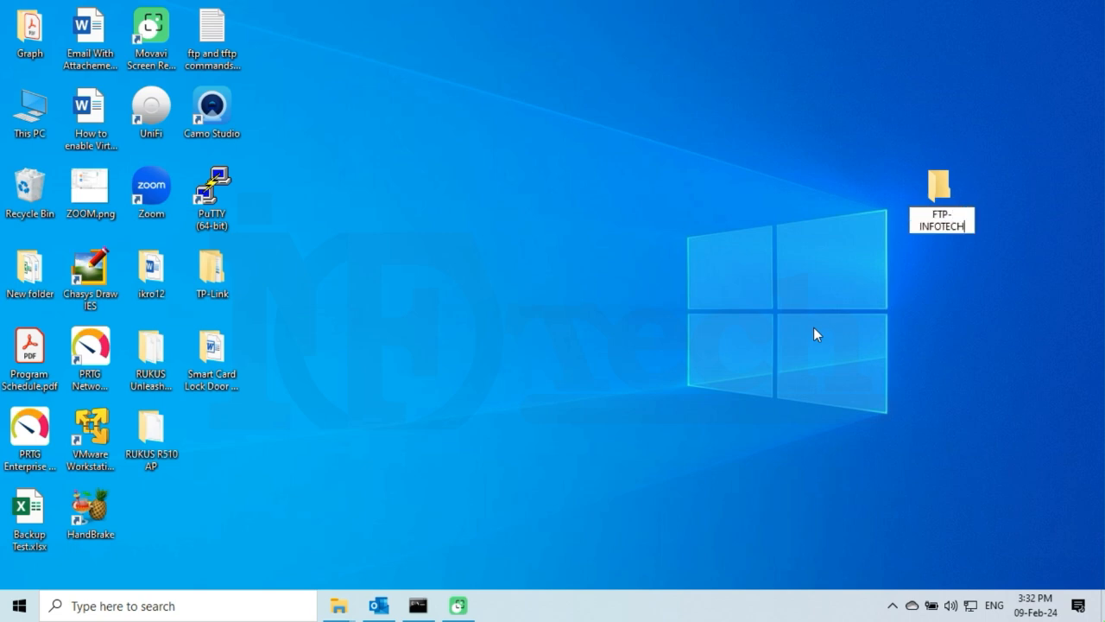
key(Return)
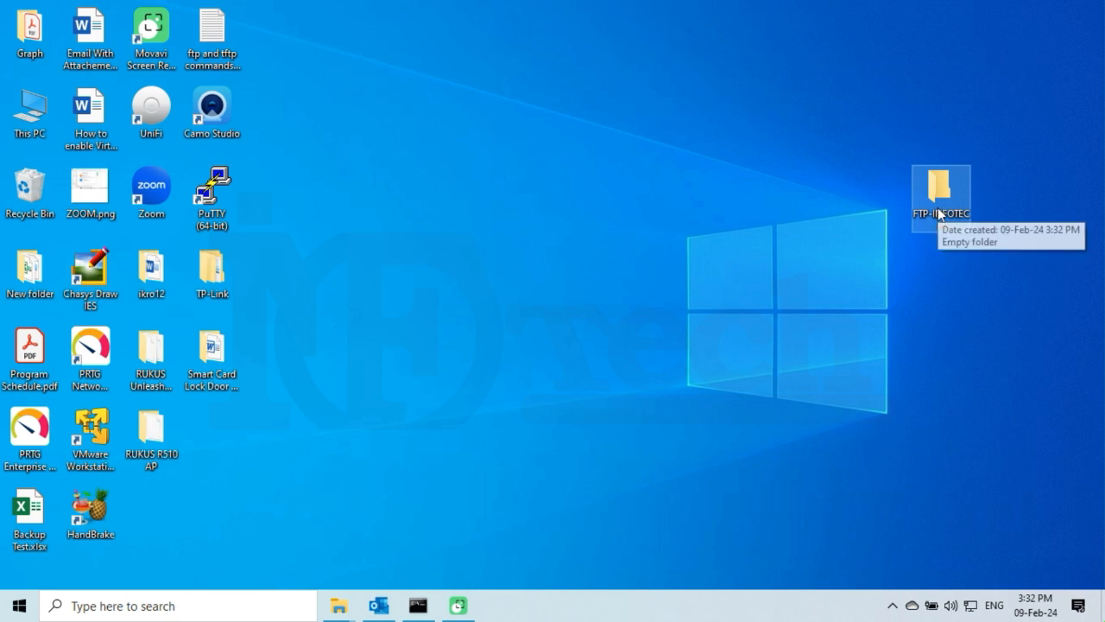
click(777, 204)
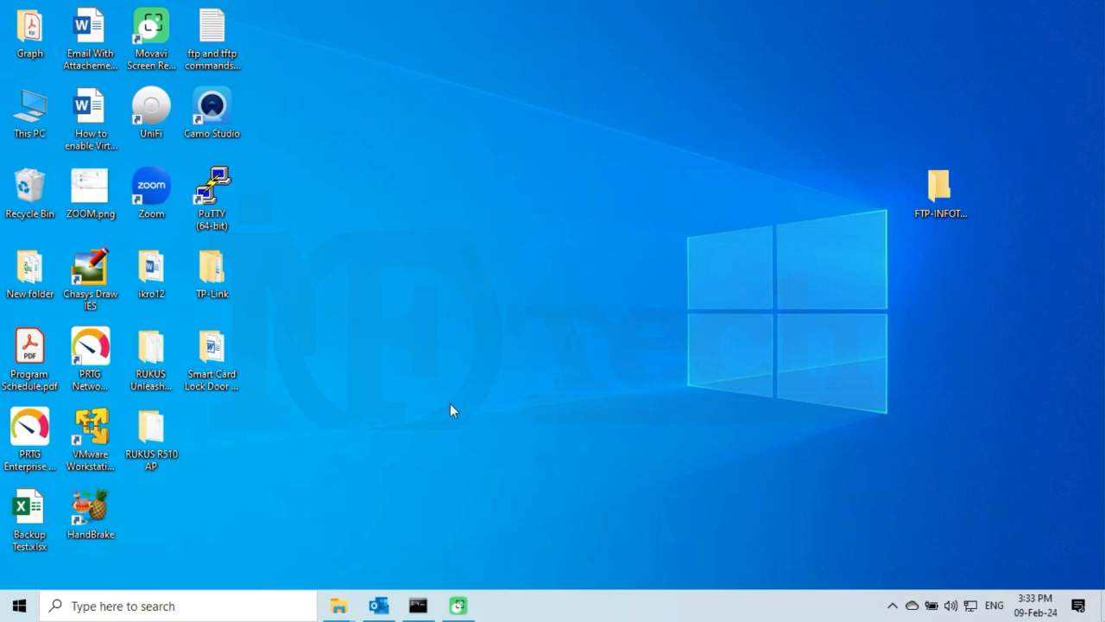
Open Control Panel through a 'cont' search and switch View by to Small icons.
click(142, 608)
text(c)
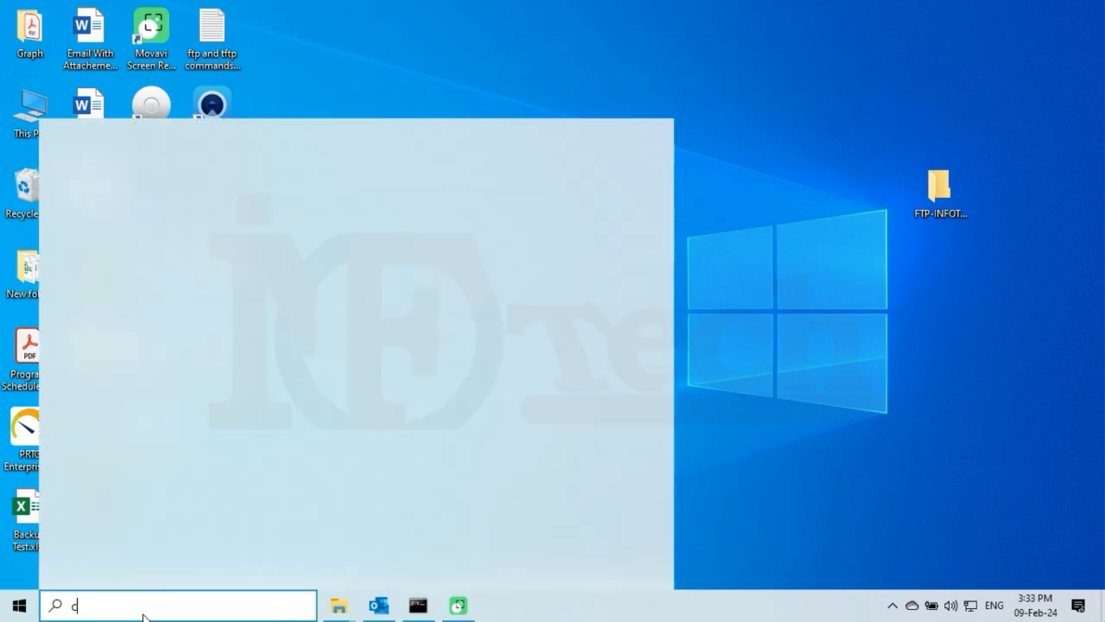
text(ontr)
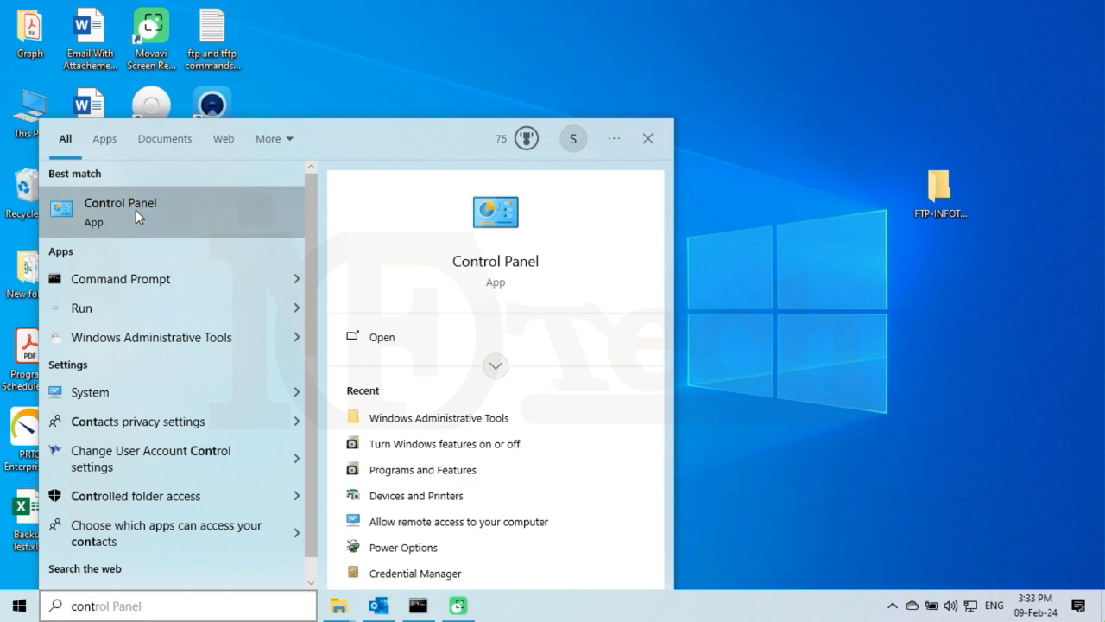
click(135, 210)
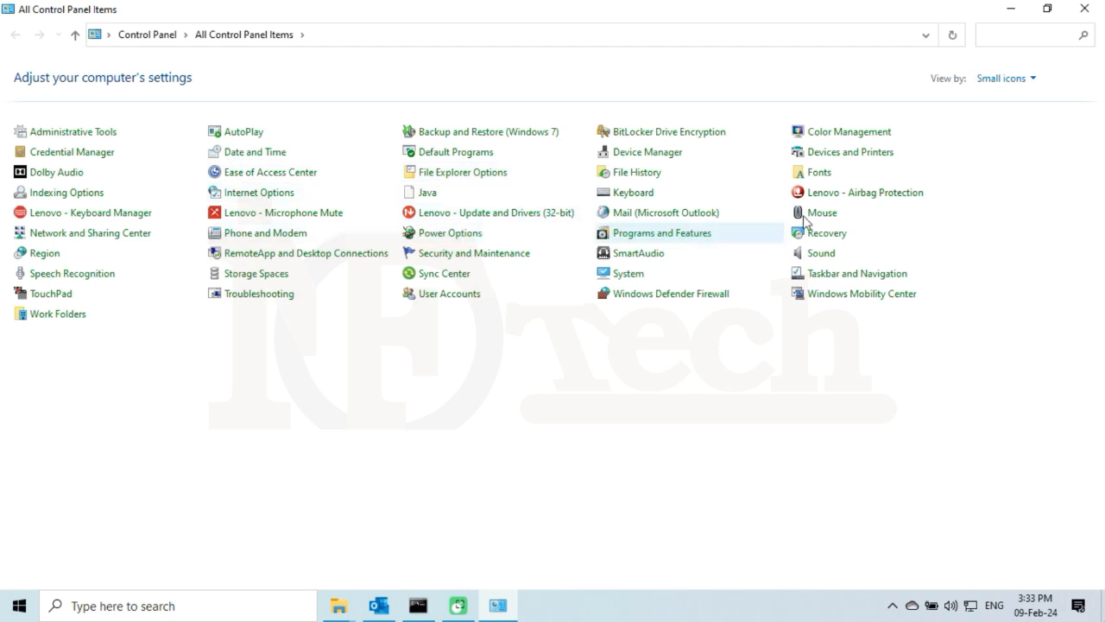
click(1032, 79)
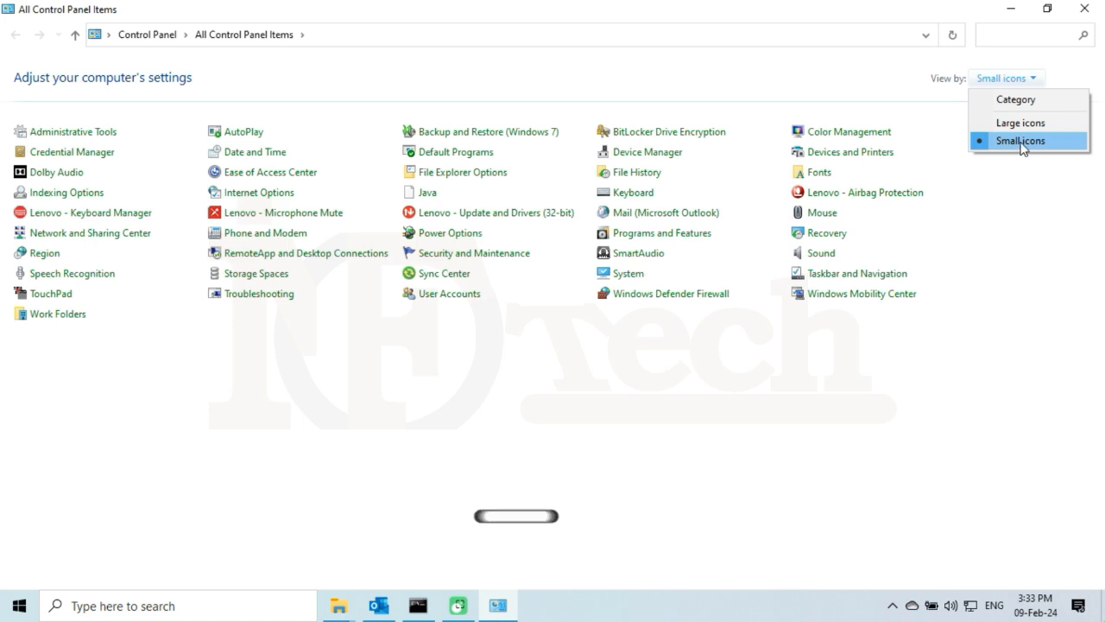
click(1021, 142)
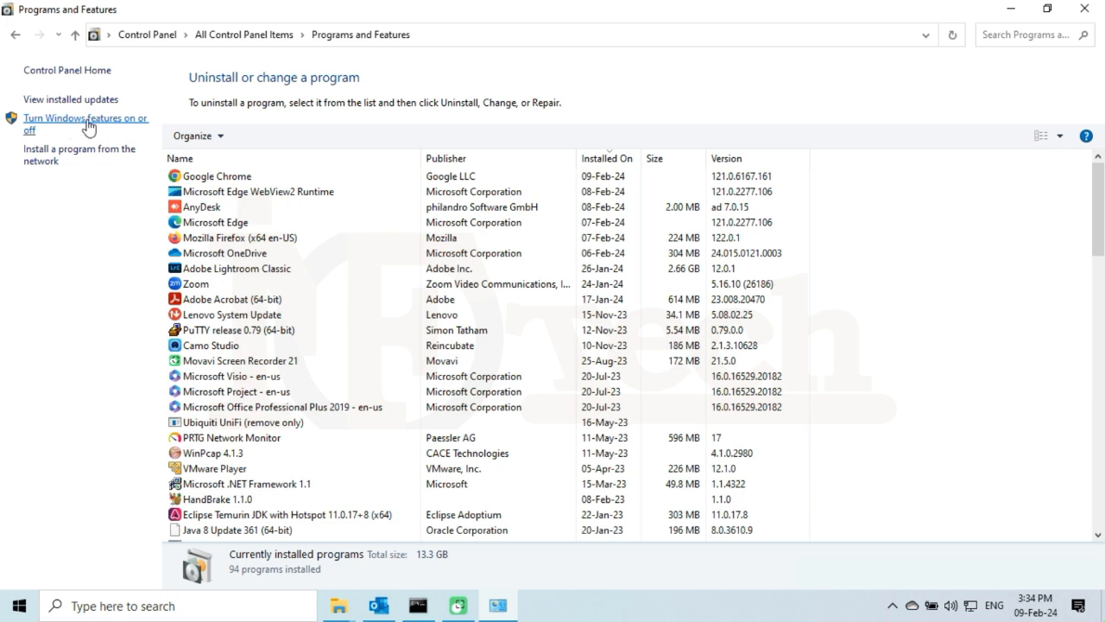
In Windows Features, expand Internet Information Services and enable FTP Server with FTP Extensibility.
click(87, 127)
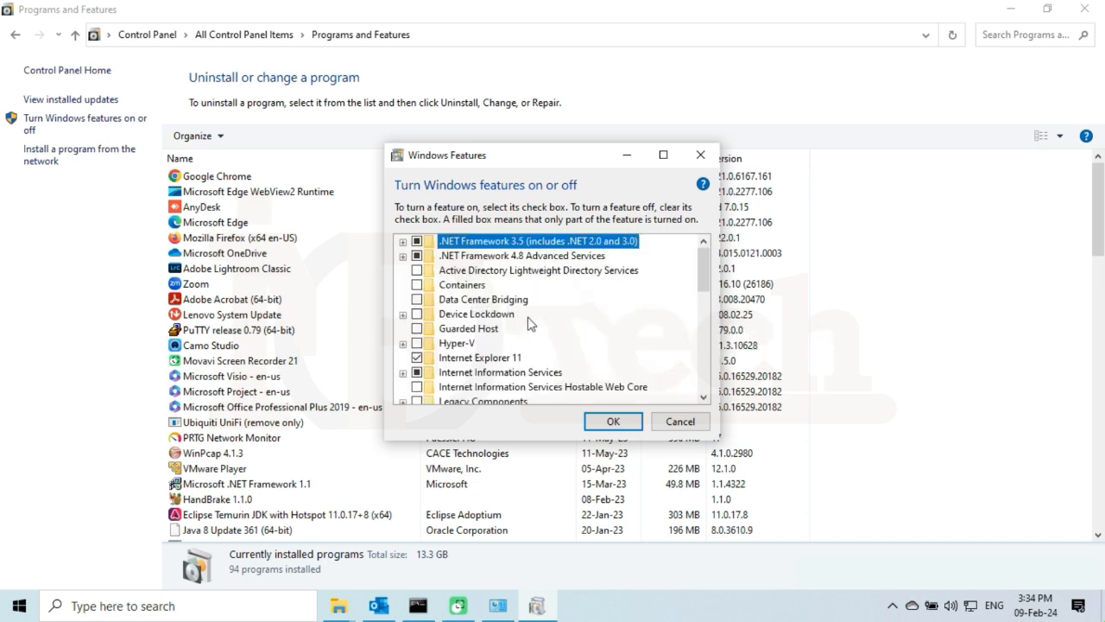
scroll(510, 304, down, 1)
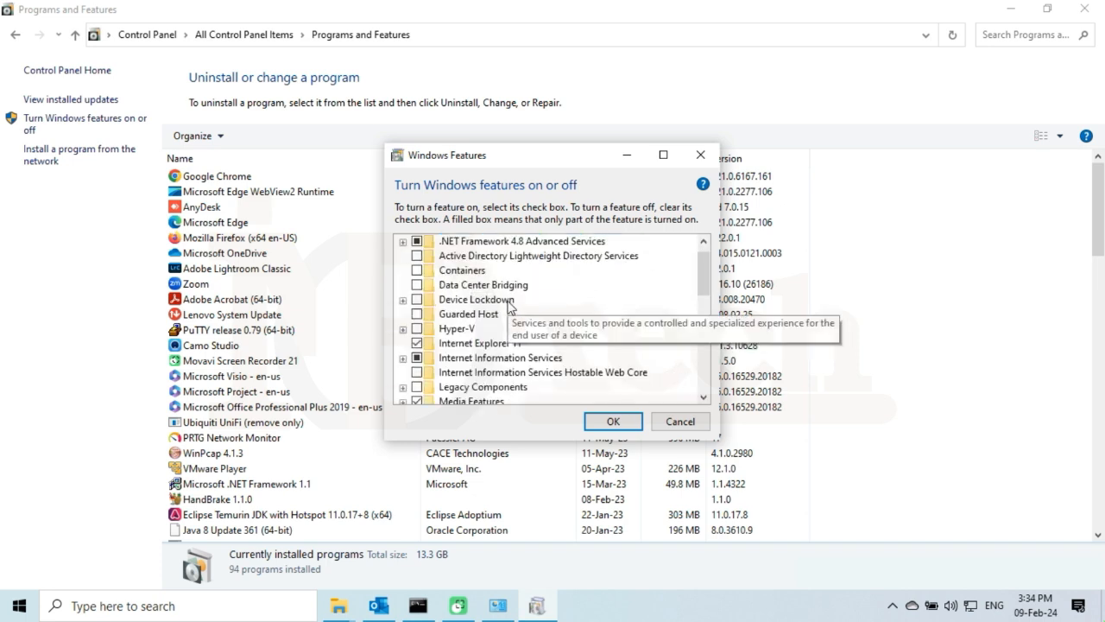
click(496, 359)
scroll(496, 359, down, 1)
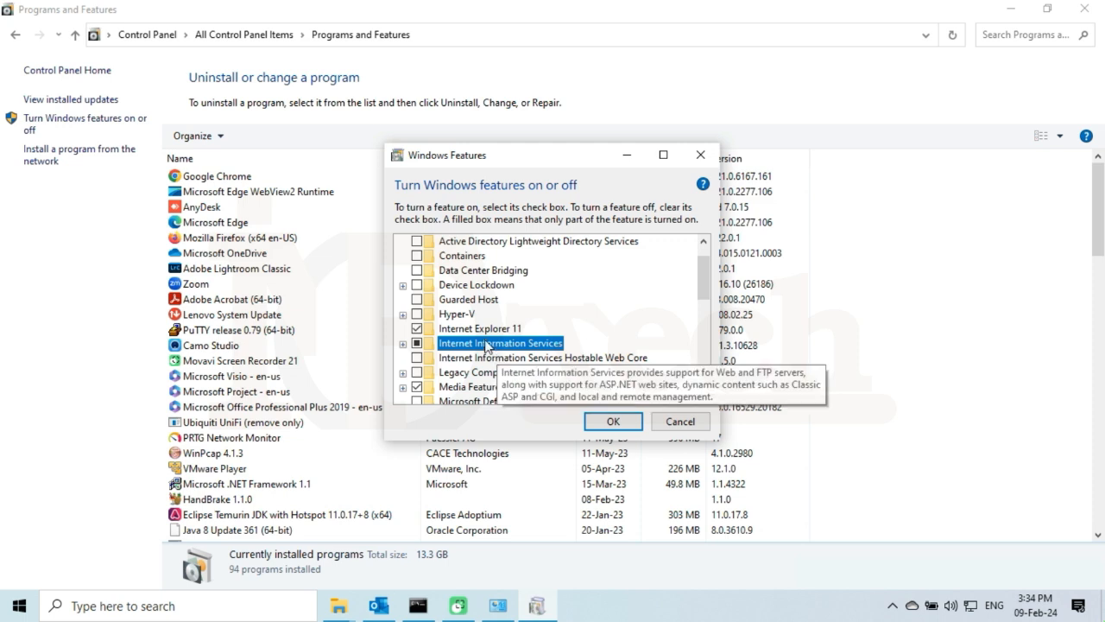
click(403, 344)
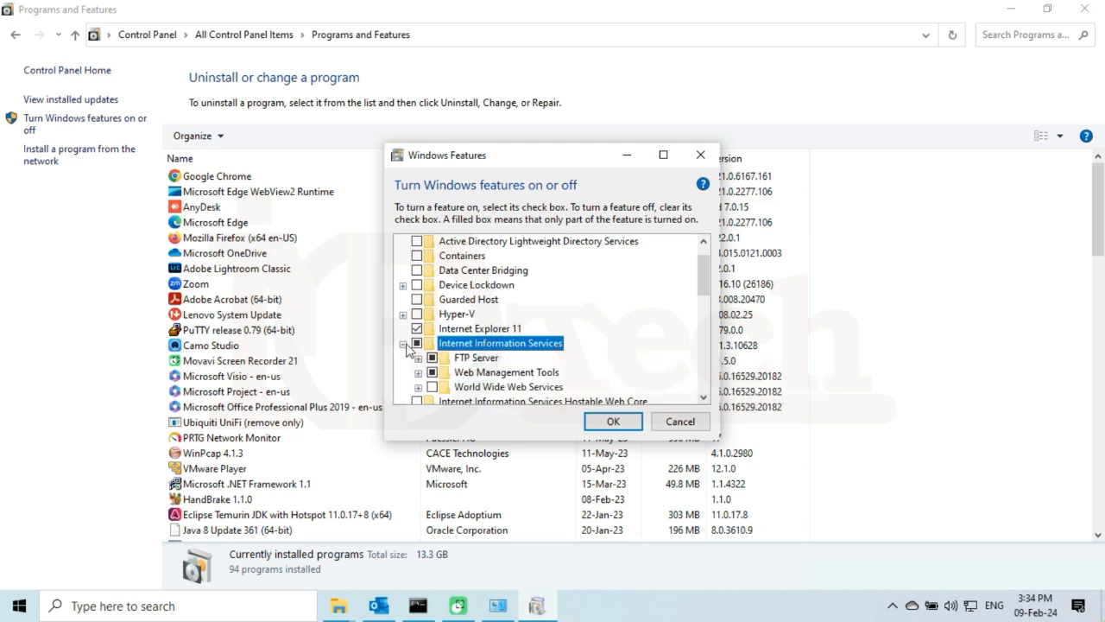
scroll(422, 350, down, 2)
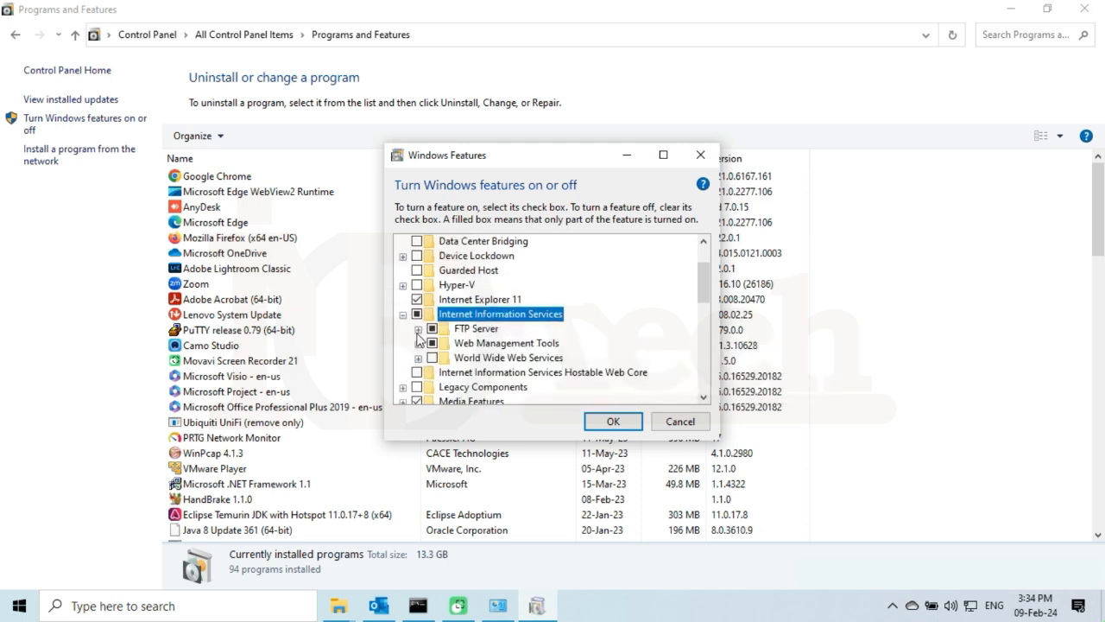
click(418, 329)
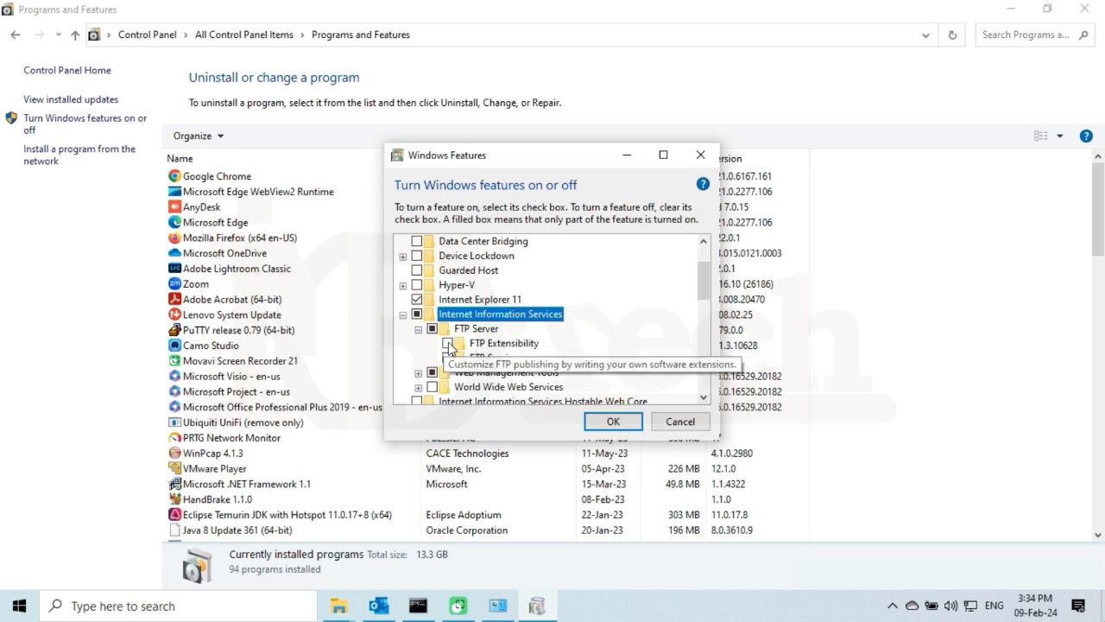
click(448, 344)
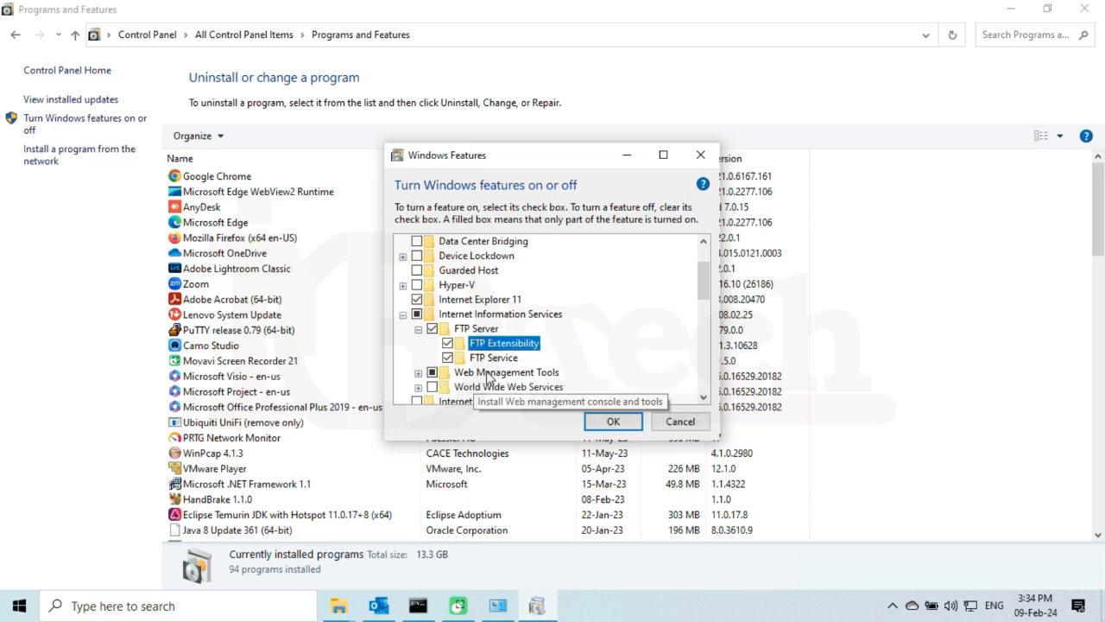
Enable IIS Management Console under Web Management Tools, apply the changes, and dismiss the completion notice.
scroll(428, 362, down, 1)
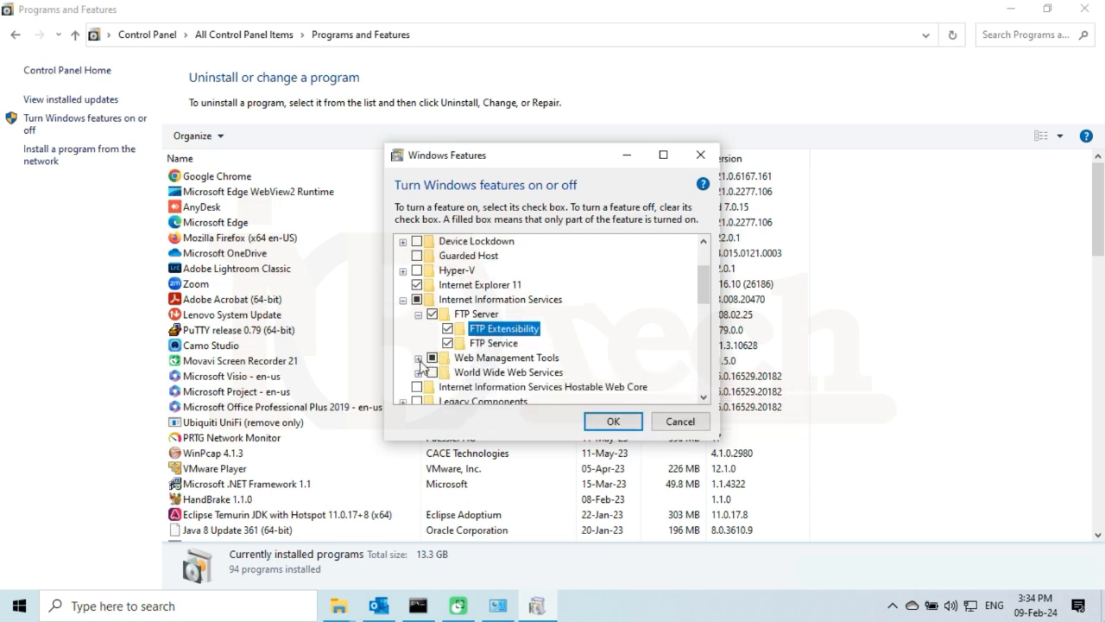
click(474, 359)
click(418, 359)
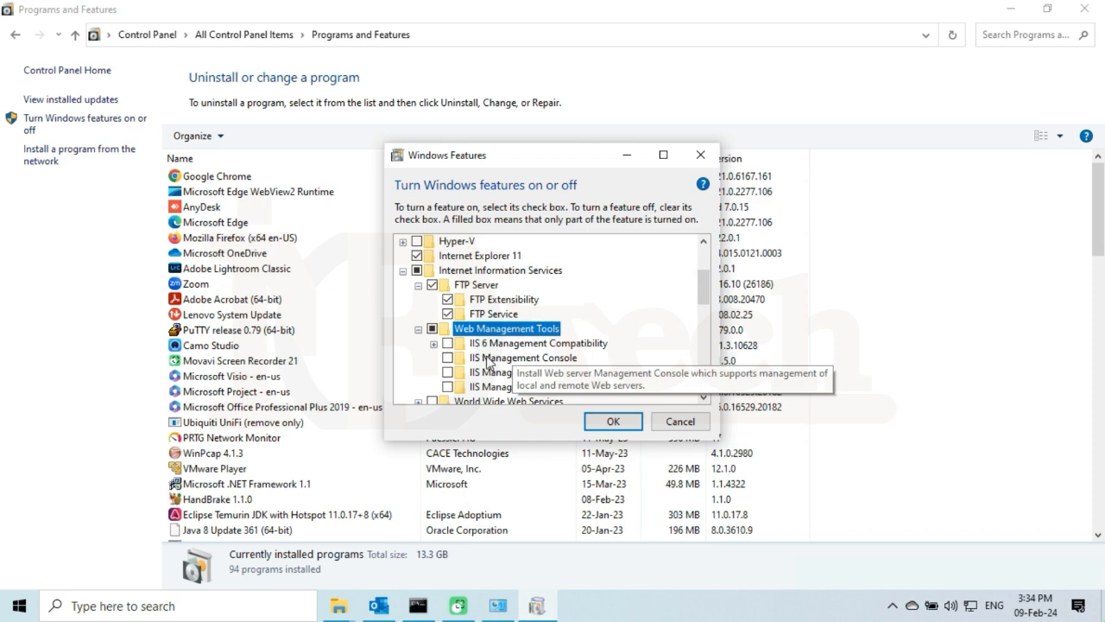
click(486, 358)
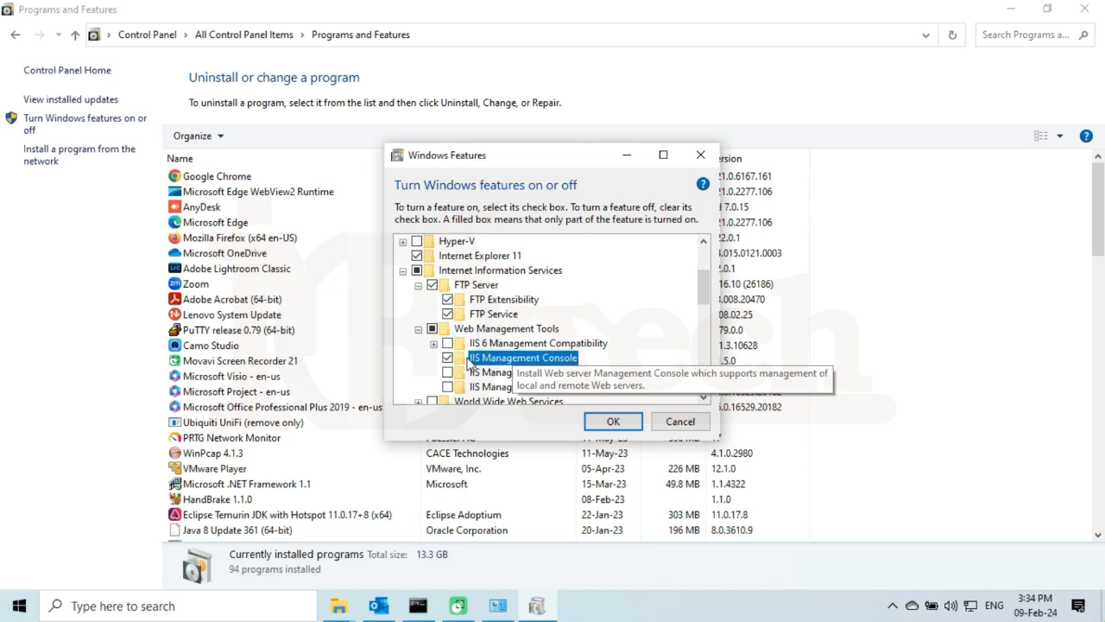
click(613, 421)
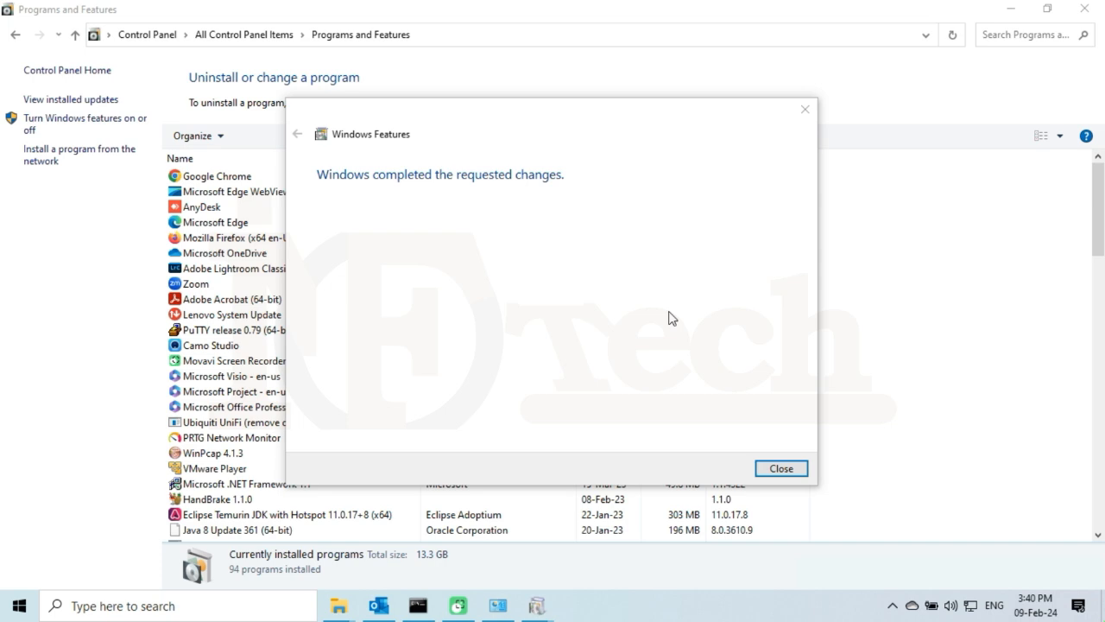
click(782, 469)
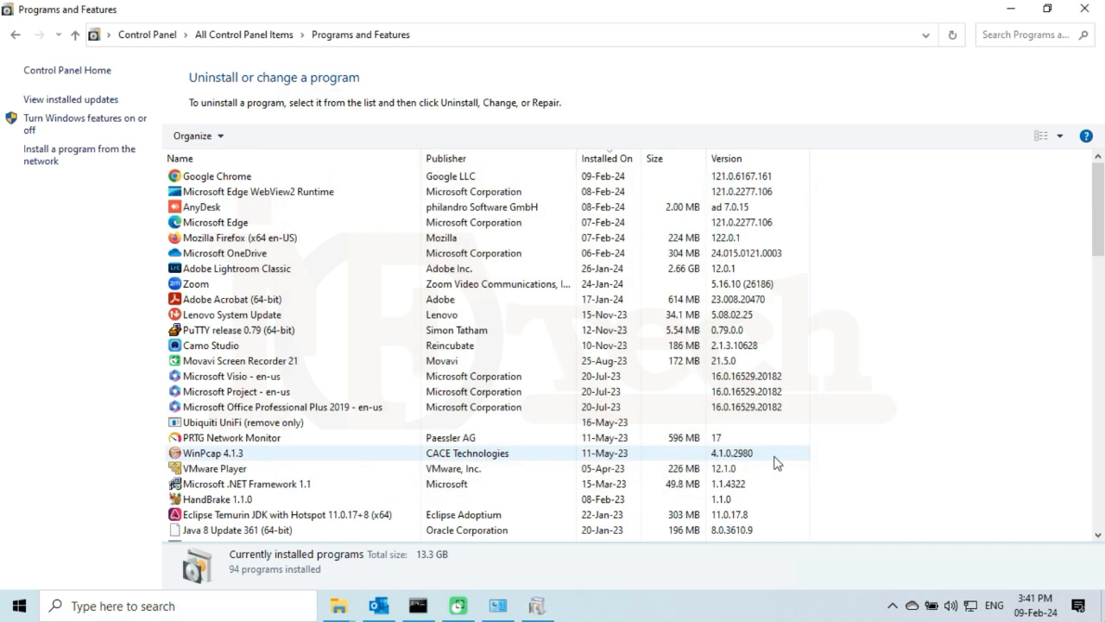
Close Programs and Features, then bring up the This PC context menu.
click(1088, 9)
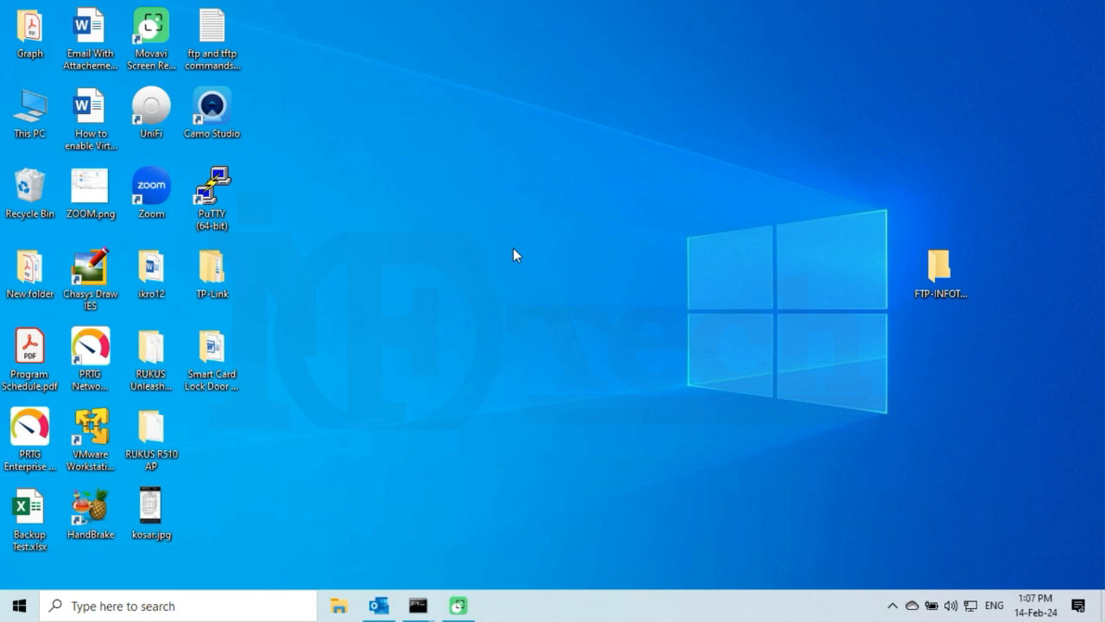
right_click(32, 112)
Open This PC, enter 'control panel' in its address bar, and view items as small icons.
click(69, 125)
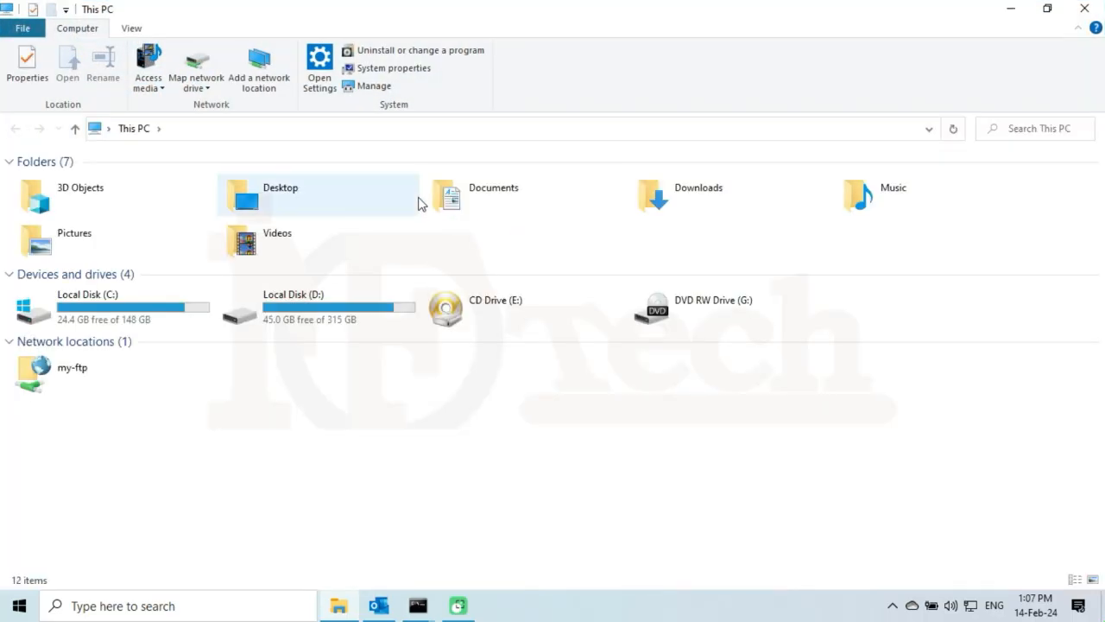
click(429, 128)
text(c)
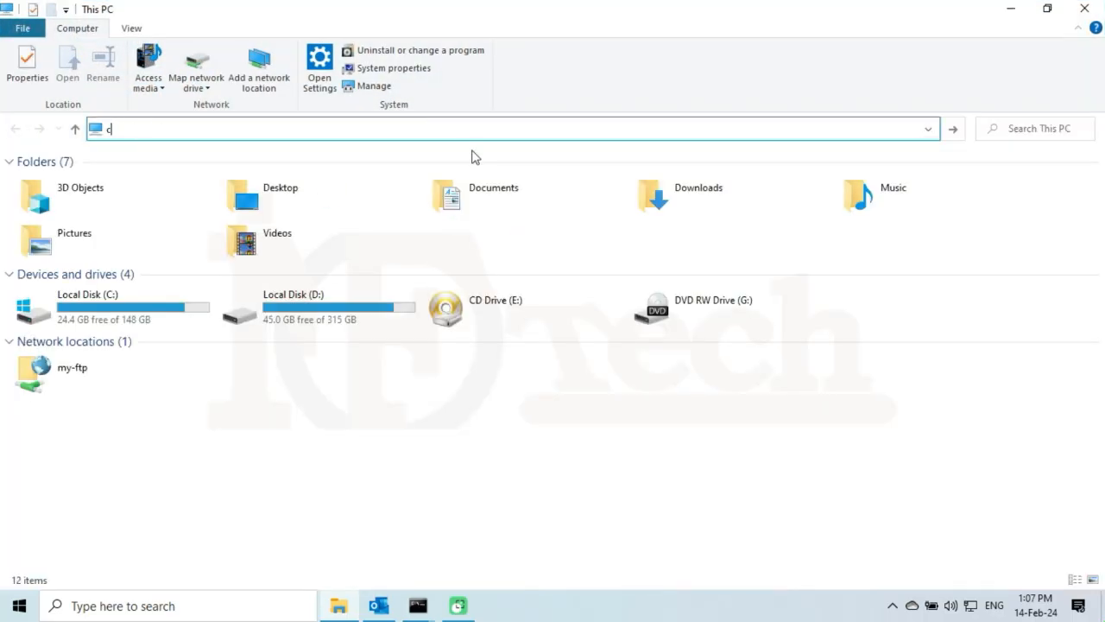
text(ontrol panel)
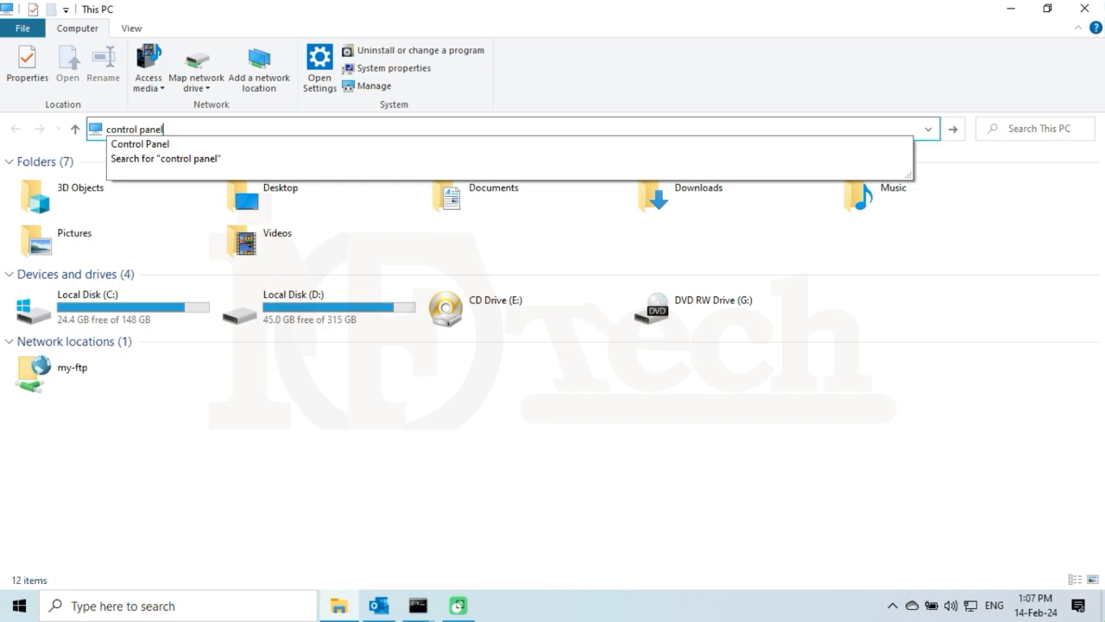
key(Return)
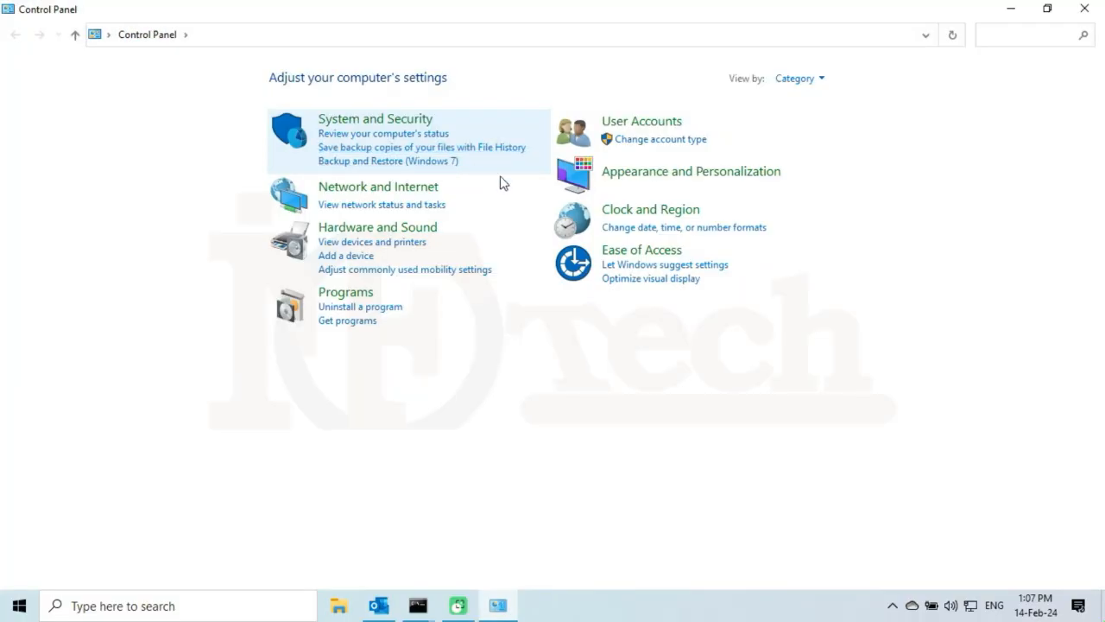
click(824, 80)
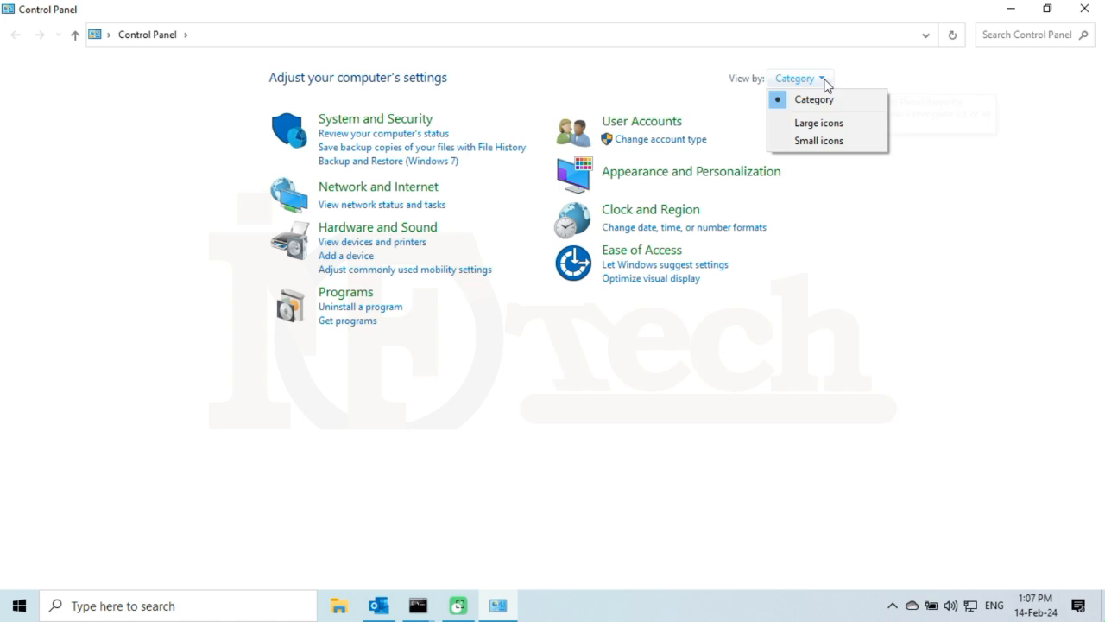
click(834, 149)
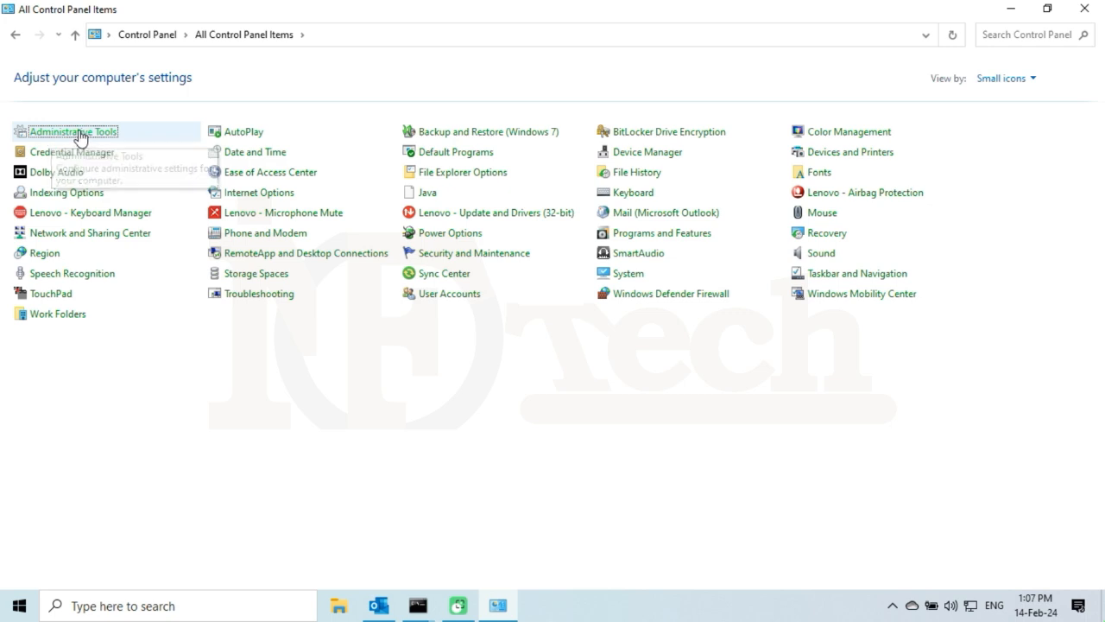
Select Internet Information Services (IIS) Manager in Administrative Tools, then minimize Administrative Tools and Control Panel.
click(80, 134)
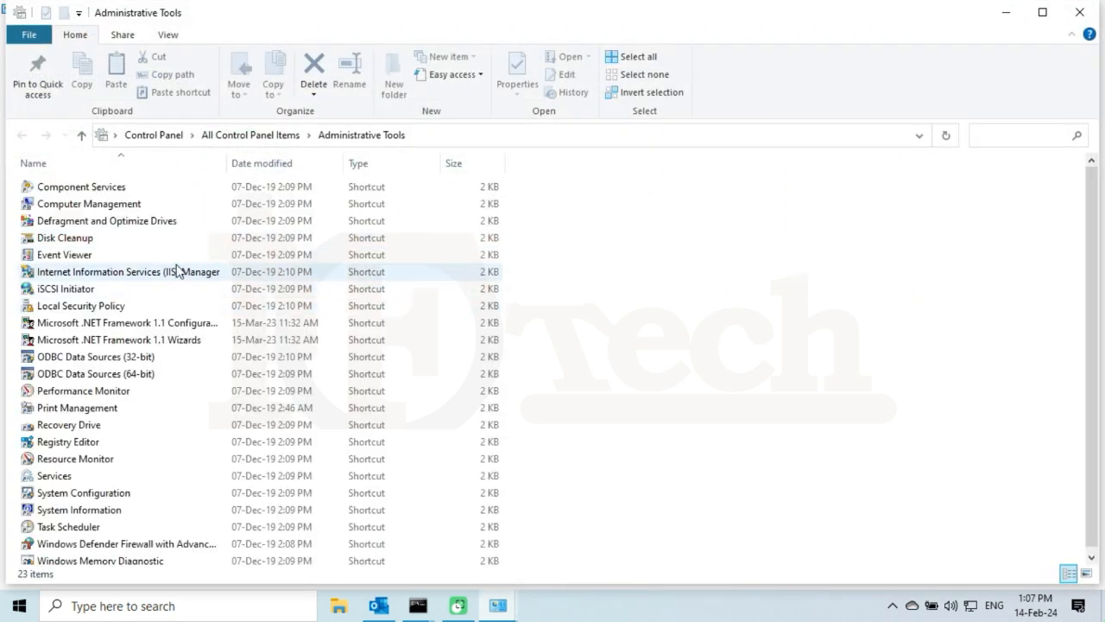
click(138, 272)
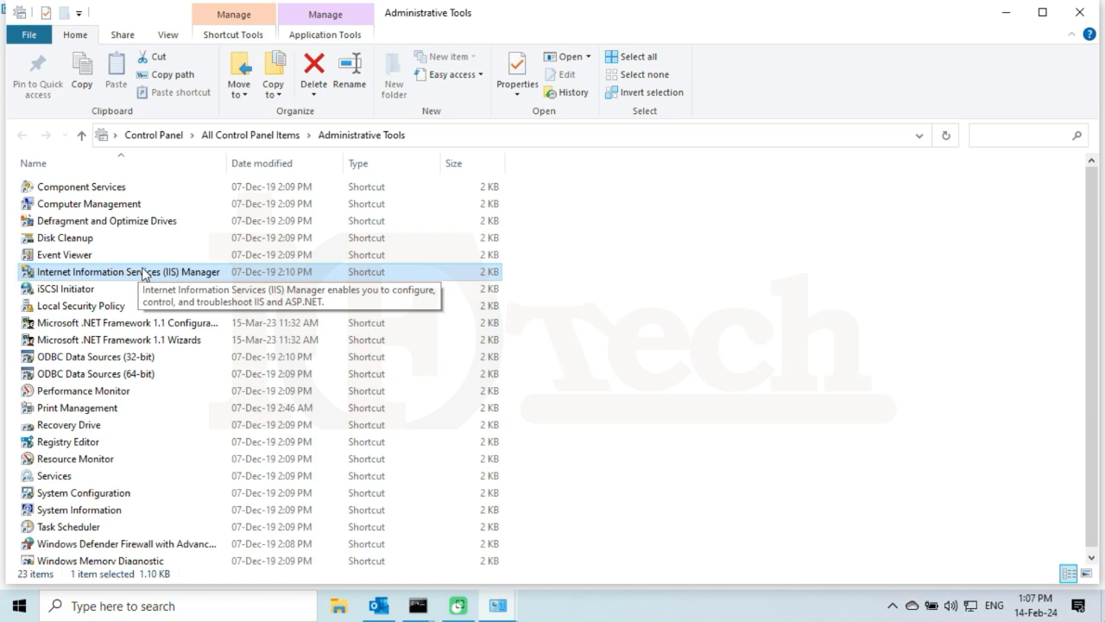
click(1009, 21)
click(1010, 11)
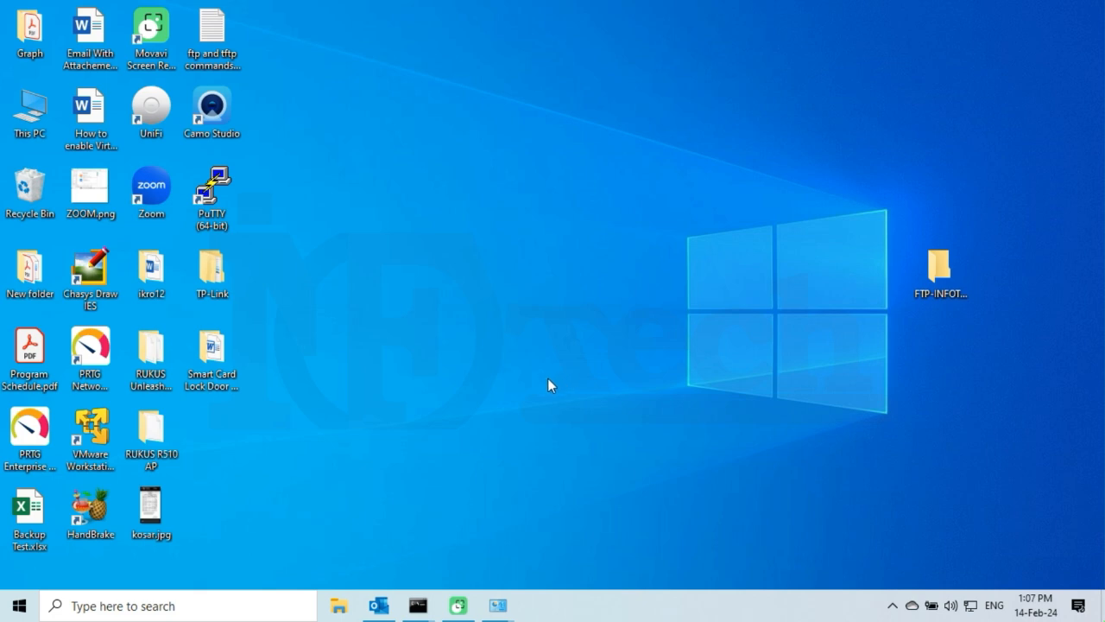
Run IIS Manager as administrator from an 'iis' search and open Default Web Site under Sites.
click(207, 604)
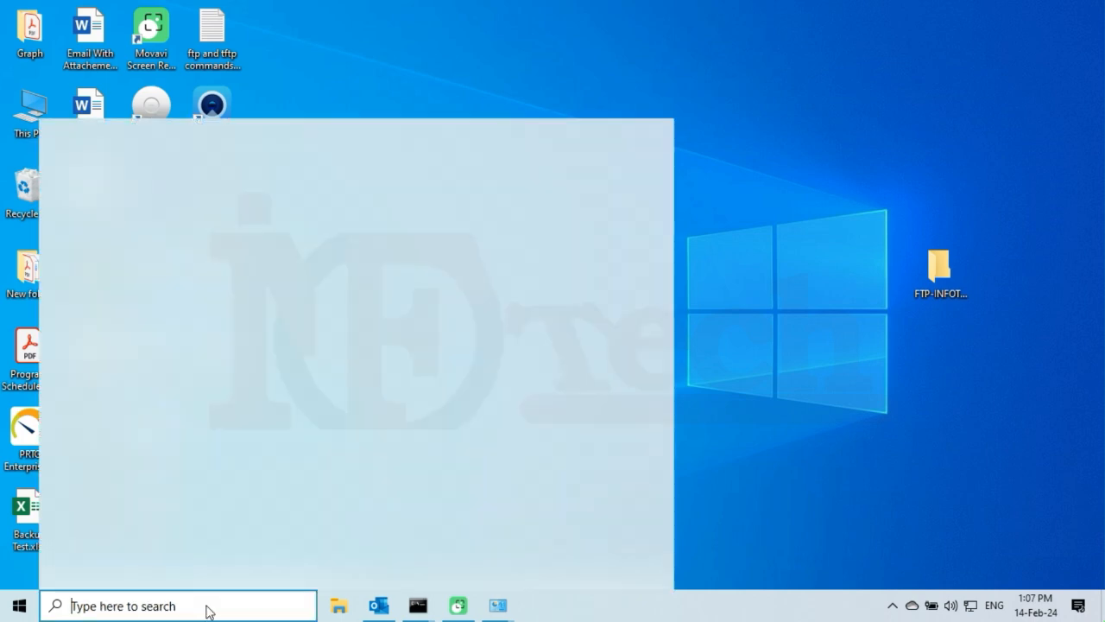
text(iis)
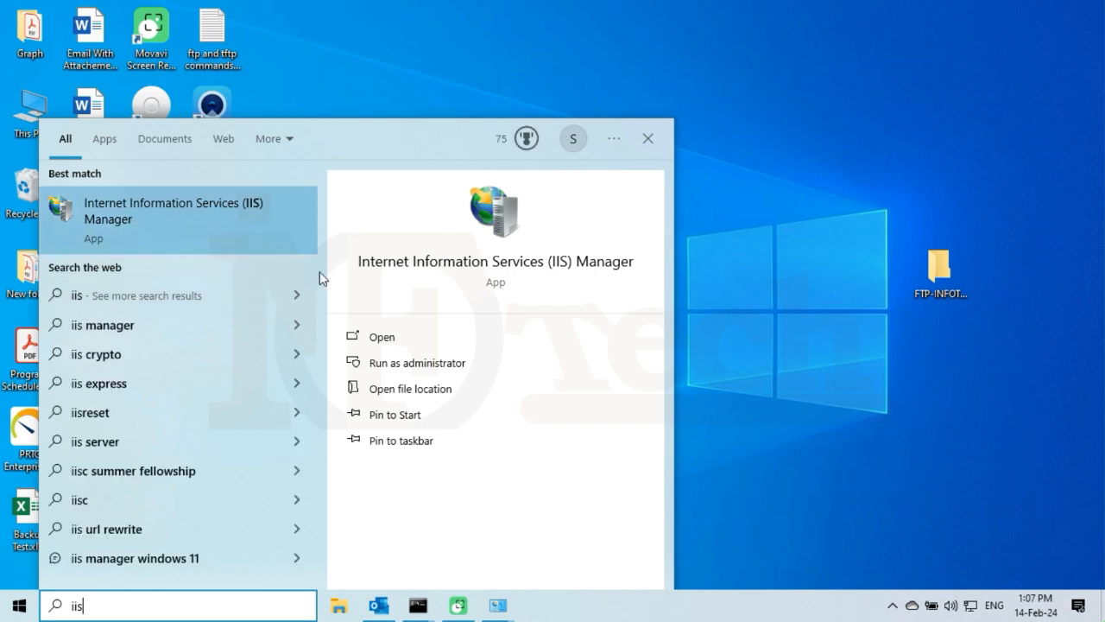
click(395, 362)
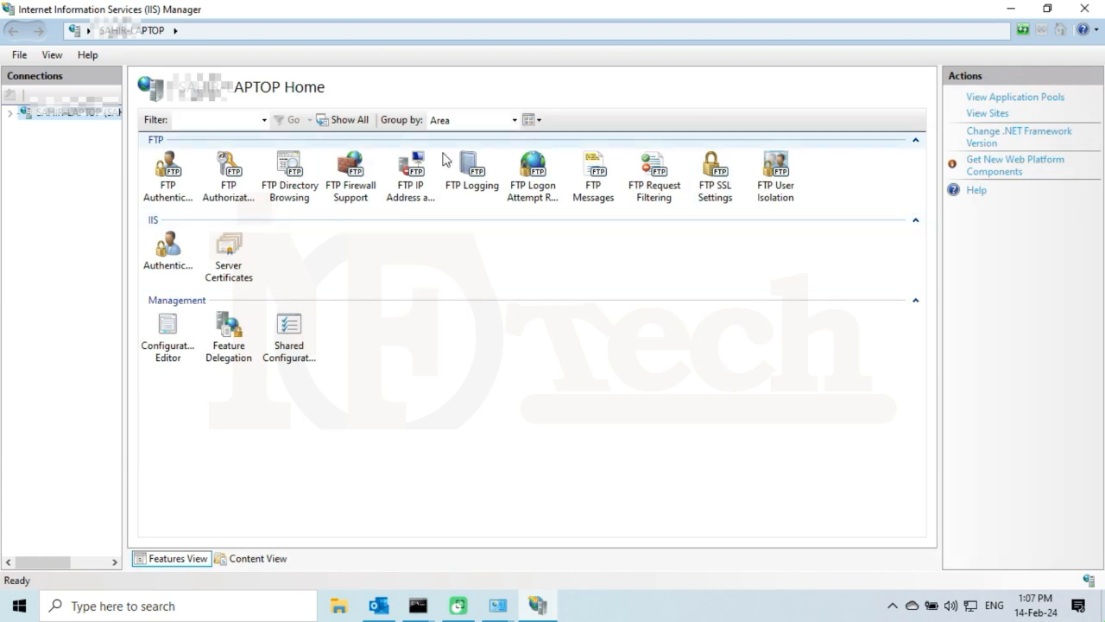
click(10, 113)
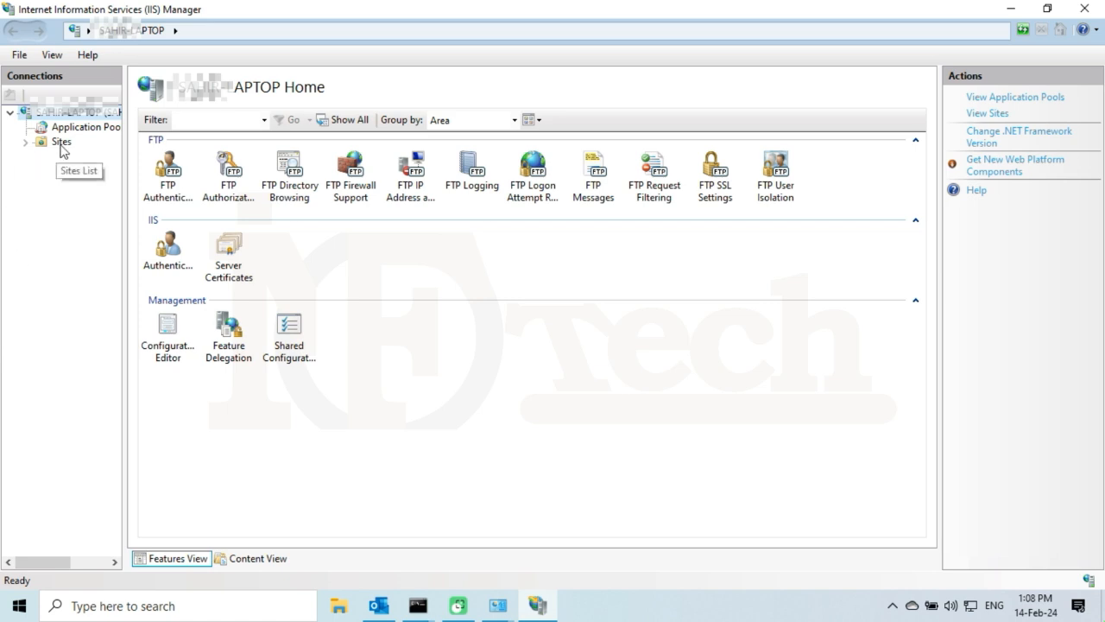
click(25, 142)
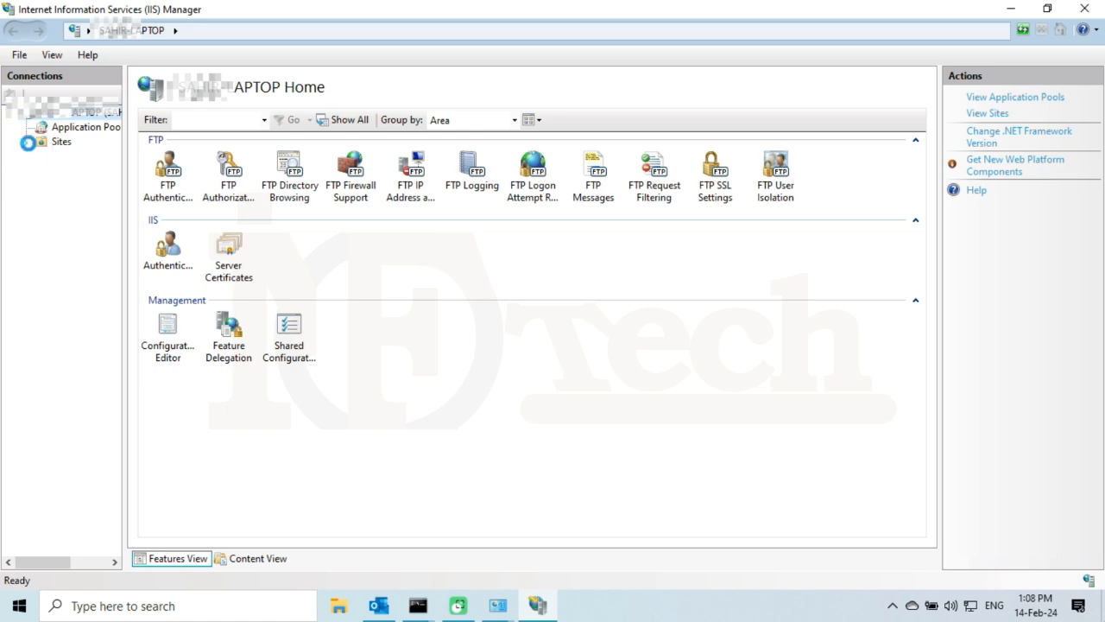
click(70, 160)
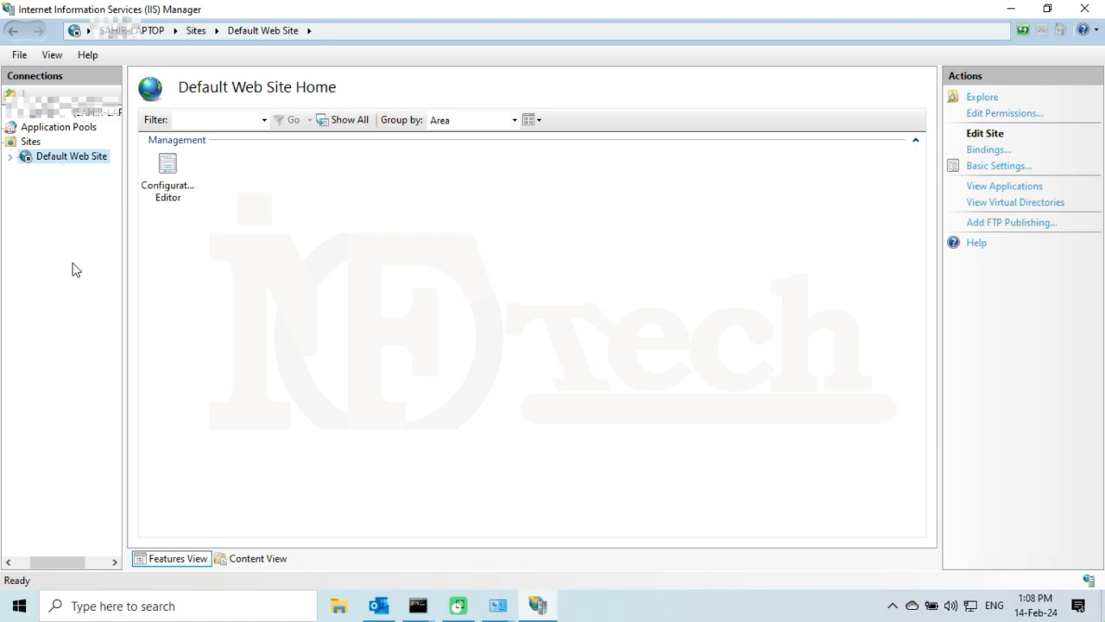
drag(74, 563, 45, 567)
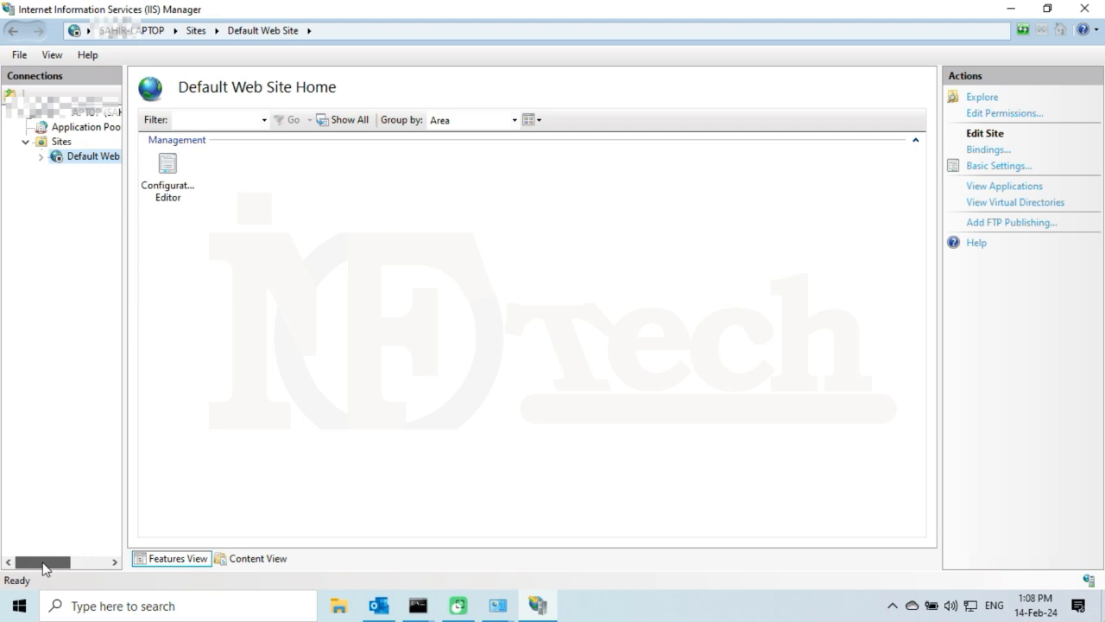
Start Add FTP Site from the Sites node and enter InfoTech-FTP as the site name.
right_click(61, 146)
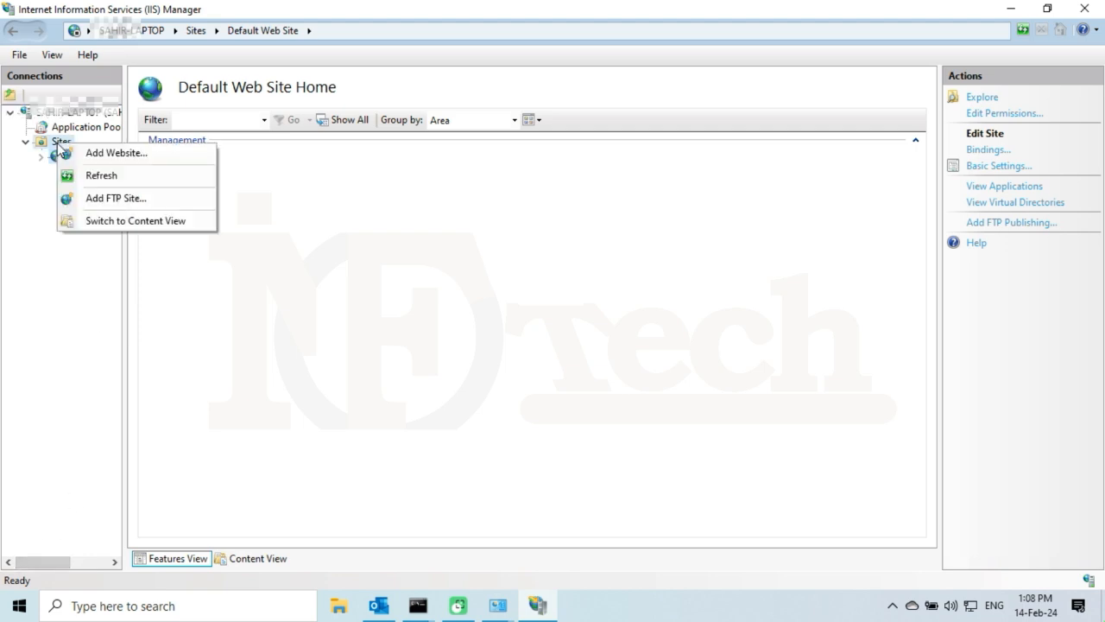
click(115, 198)
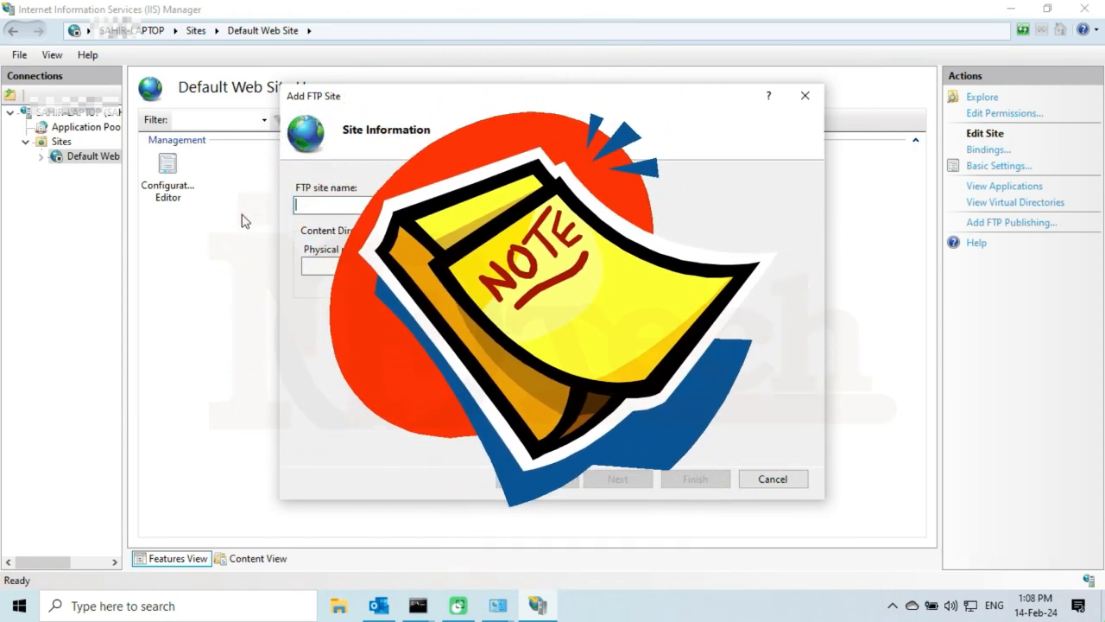
text(InfoTech)
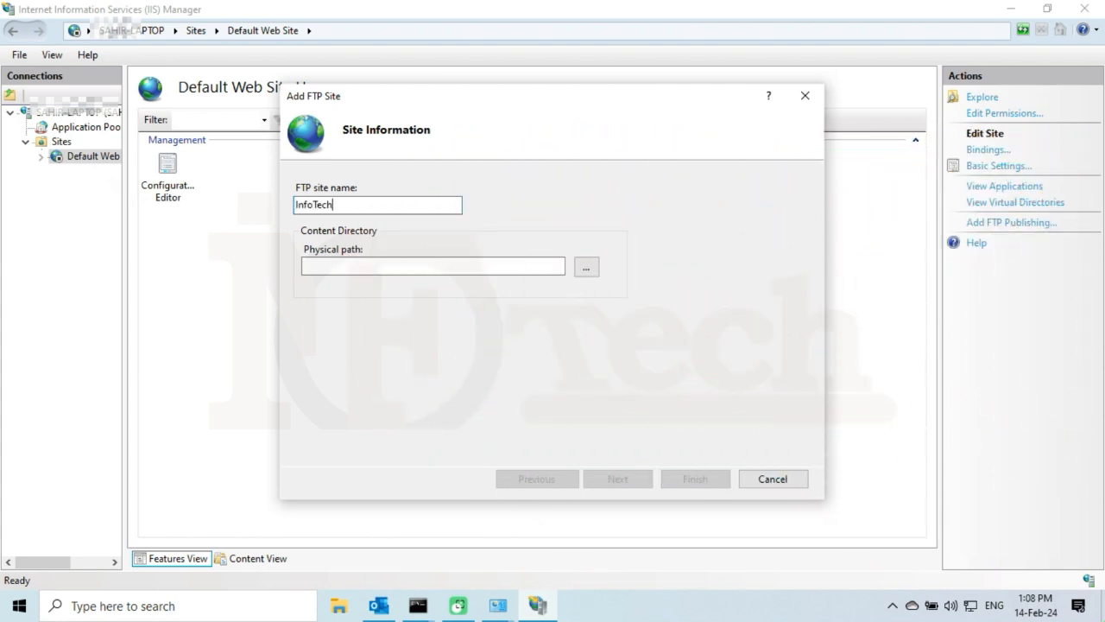
text(-FTP)
Set the InfoTech-FTP physical path to Desktop > FTP-INFOTECH and move on to Binding and SSL.
click(586, 268)
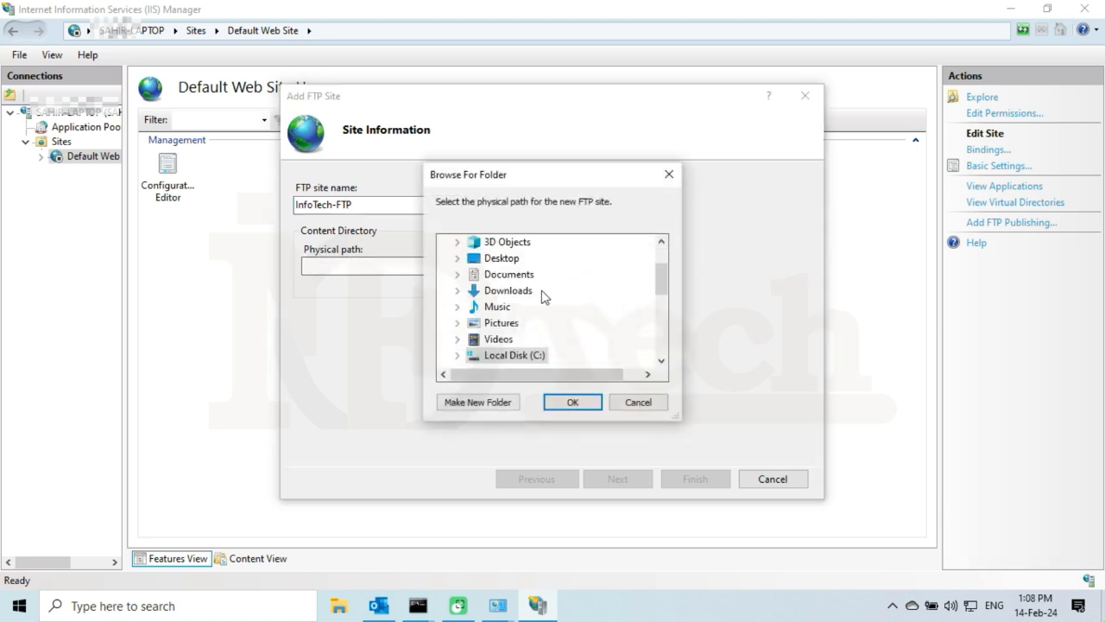
scroll(519, 302, up, 2)
scroll(517, 305, down, 2)
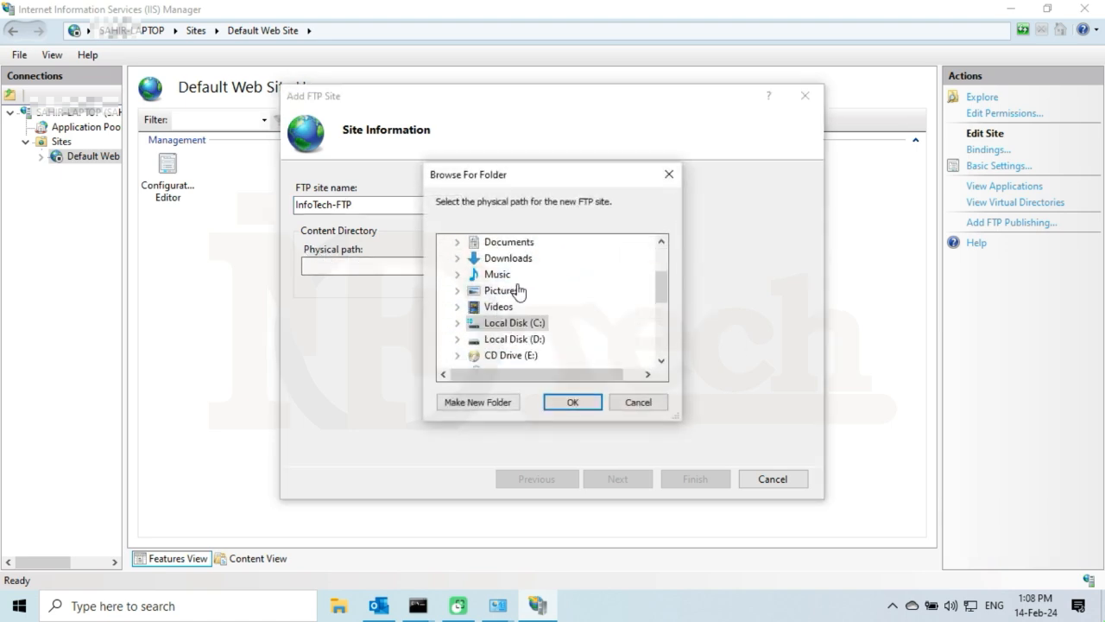
scroll(528, 307, up, 1)
double_click(504, 273)
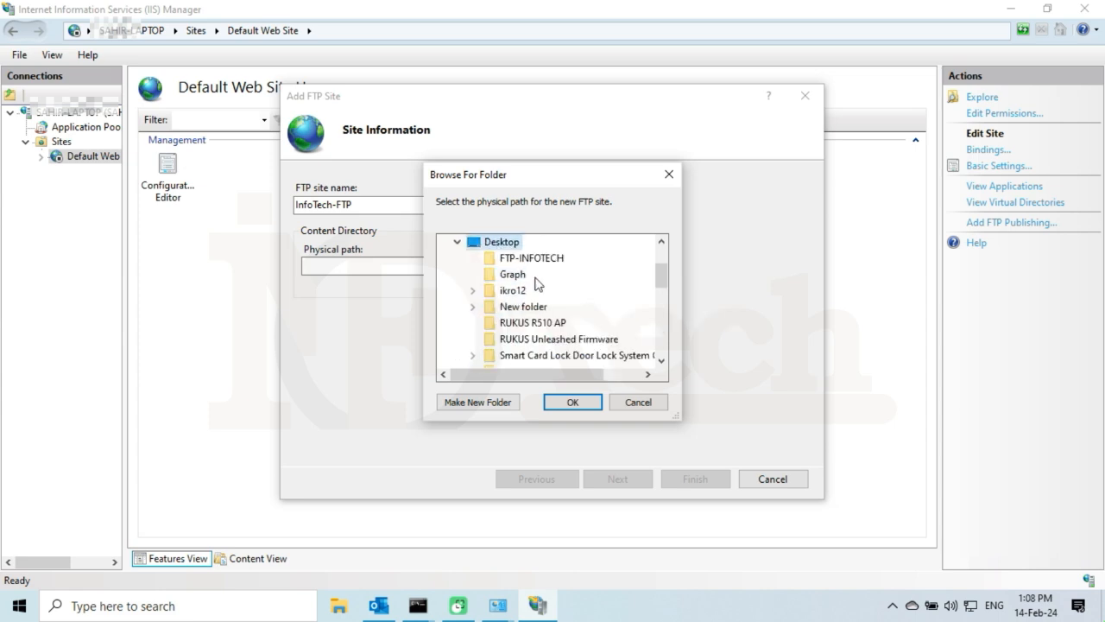
click(552, 261)
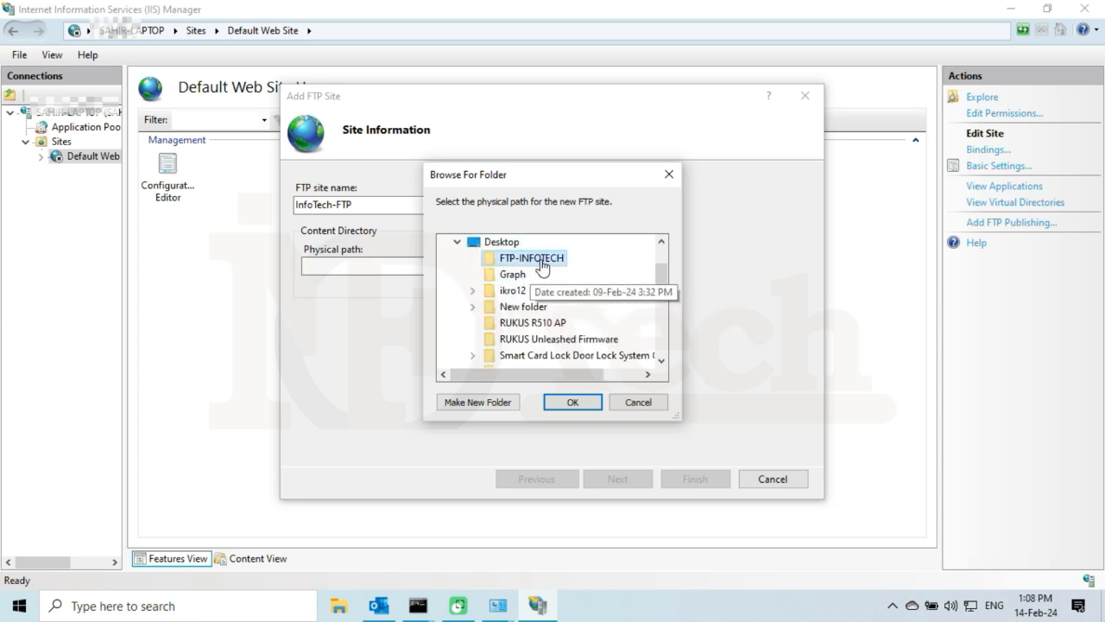
click(573, 403)
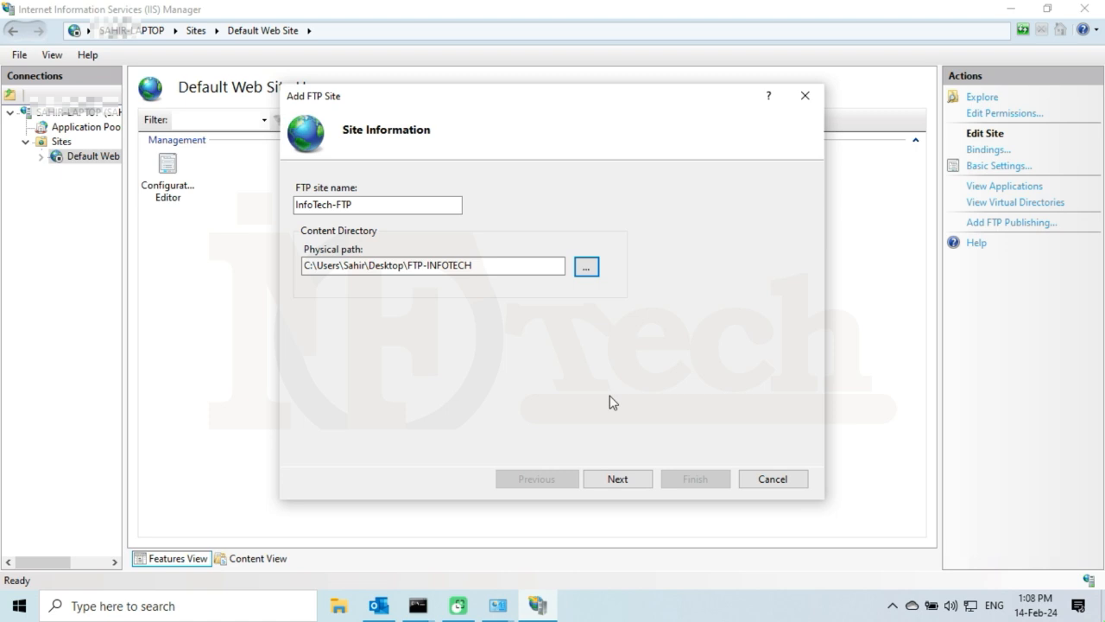
click(633, 483)
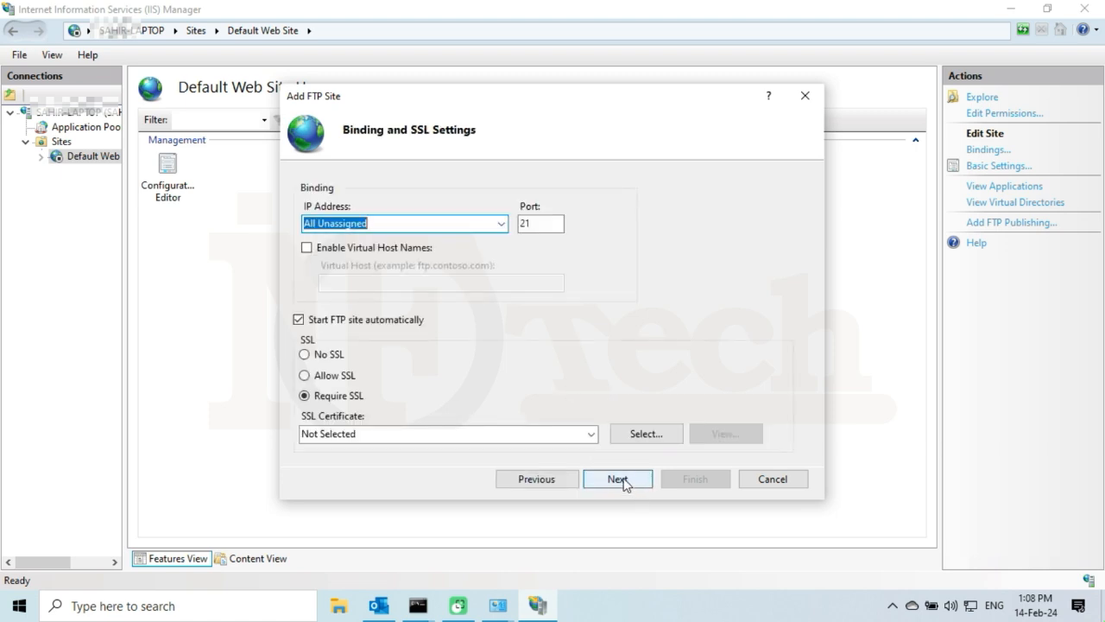
Bind the site to IP 10.0.2.56, port 21, with No SSL, and proceed to authentication.
click(501, 224)
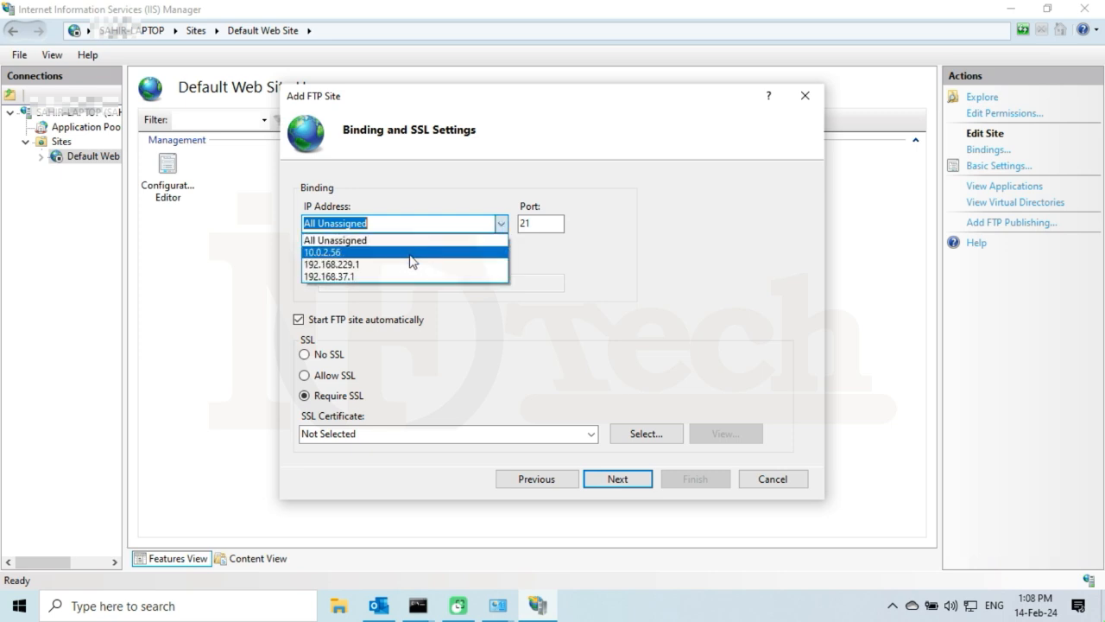
click(410, 252)
click(375, 225)
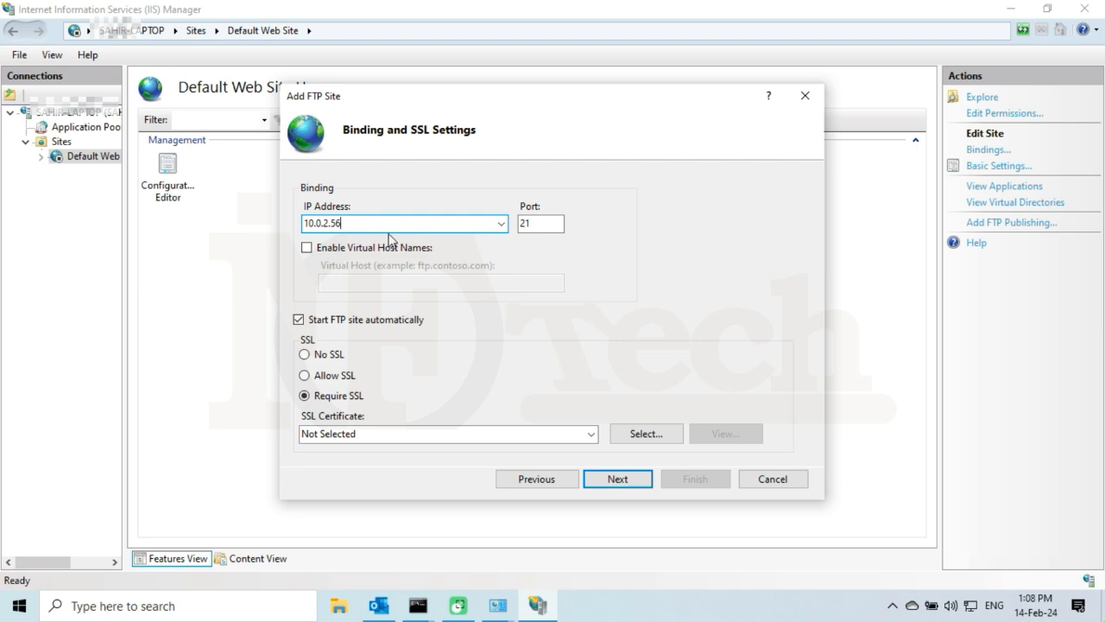
click(541, 222)
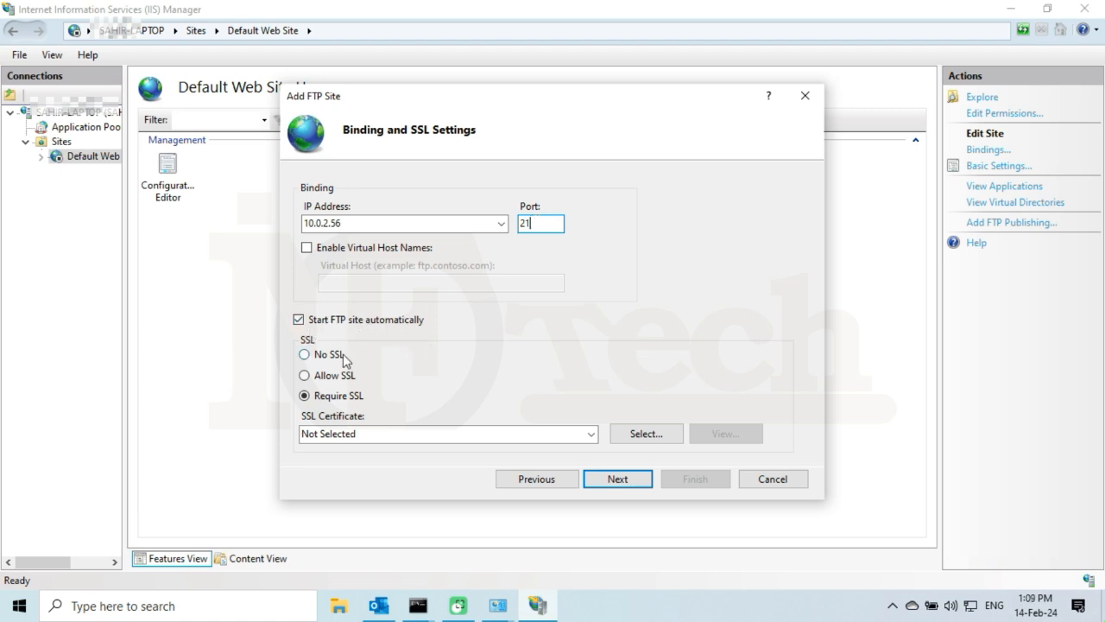
click(307, 355)
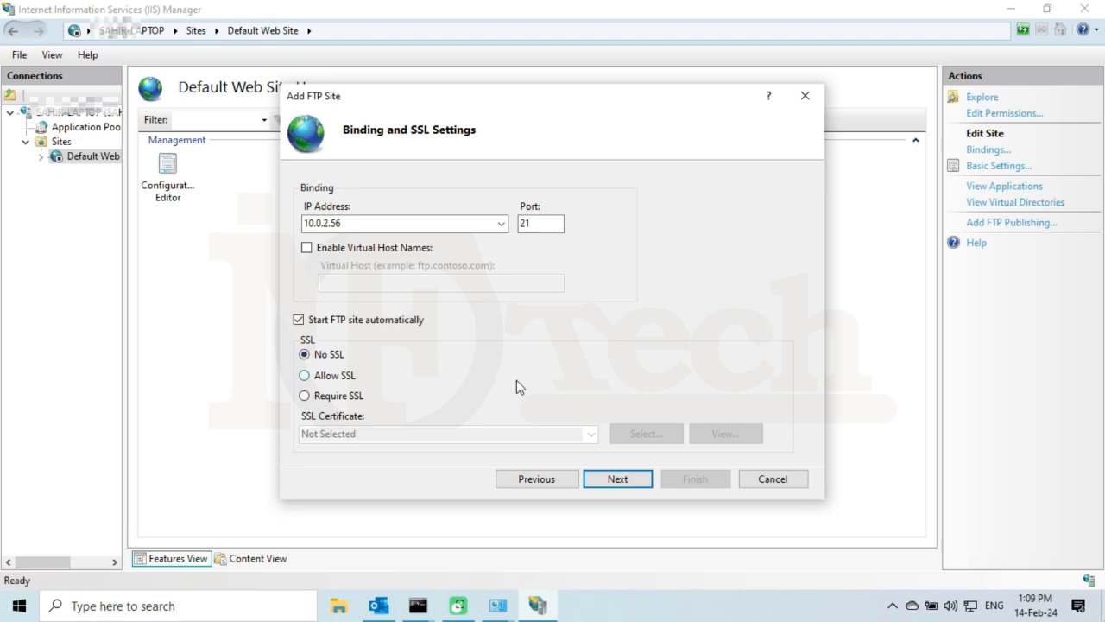
click(619, 480)
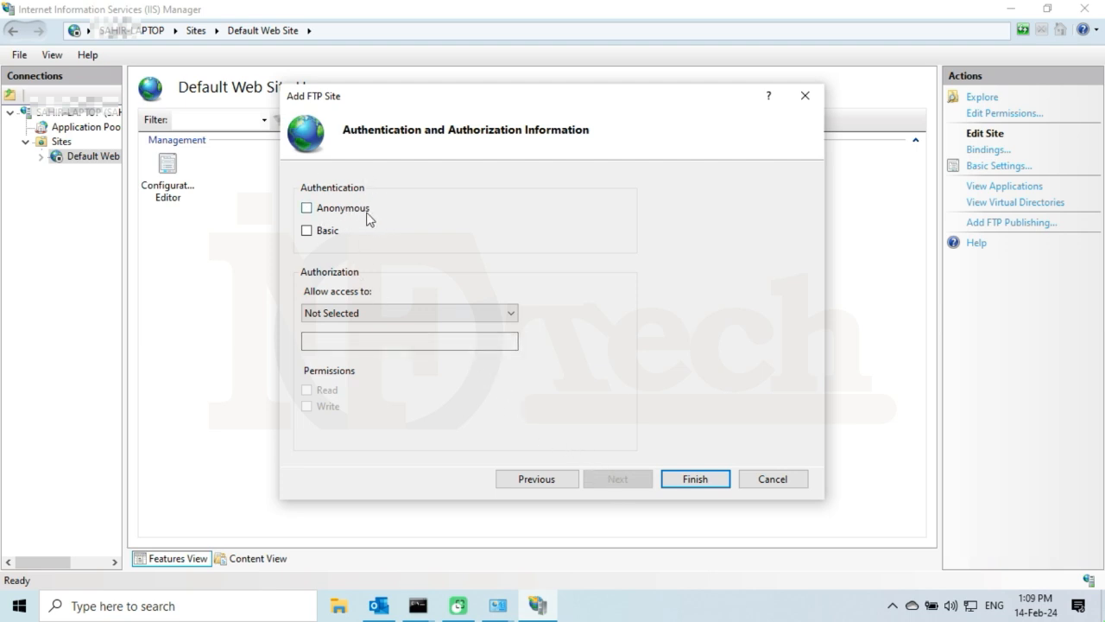
Check Anonymous authentication and allow access to All users.
click(307, 209)
click(372, 311)
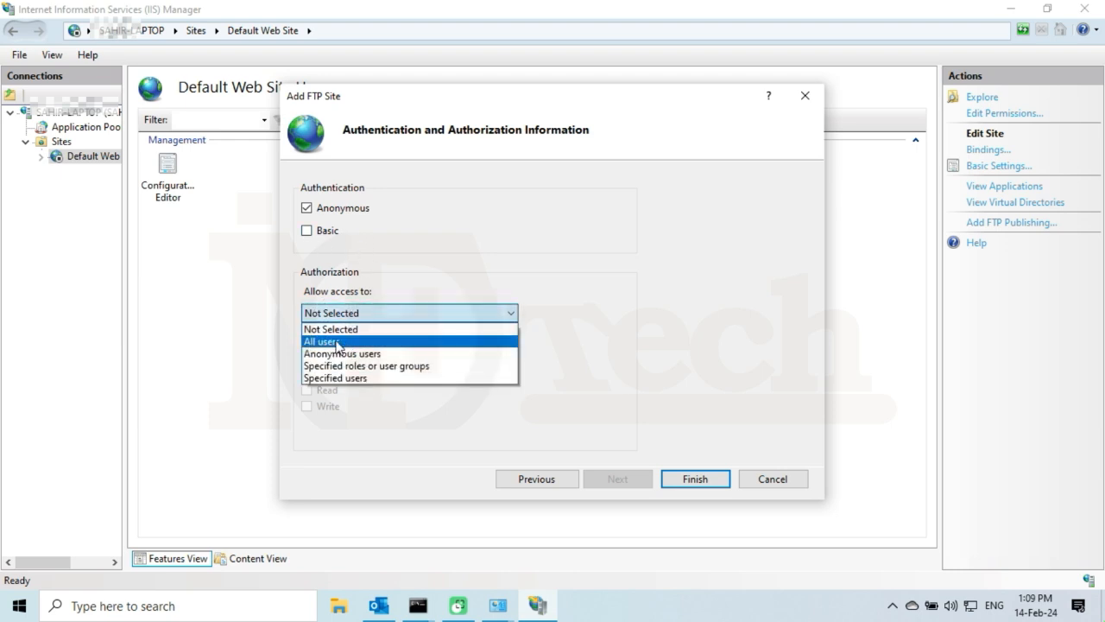
click(348, 344)
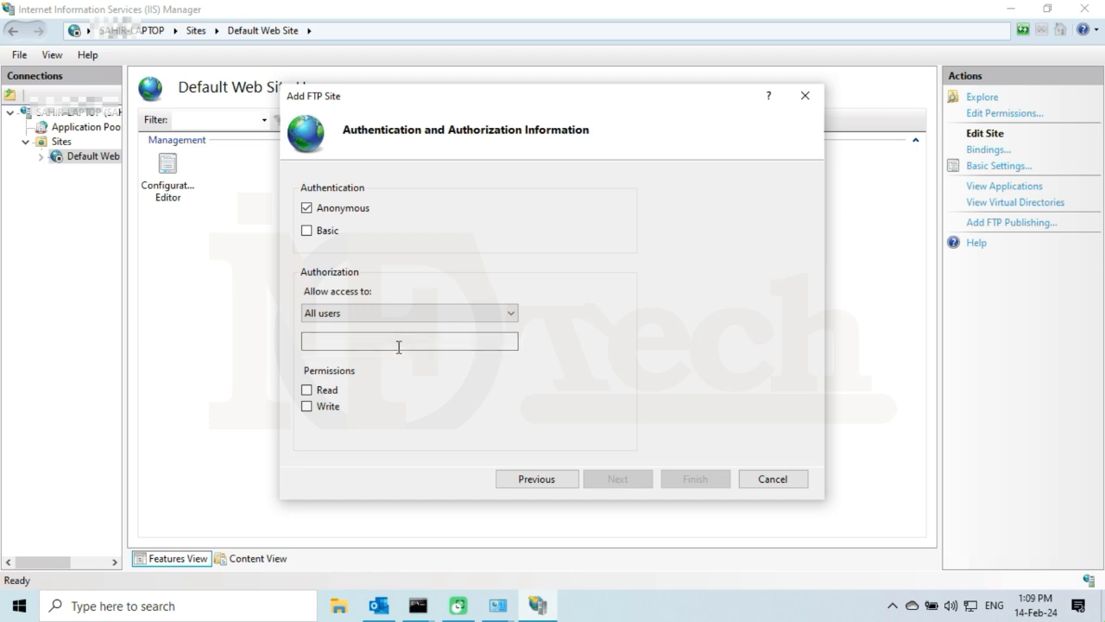
Tick Read and Write permissions and finish the InfoTech-FTP site wizard.
click(307, 391)
click(307, 407)
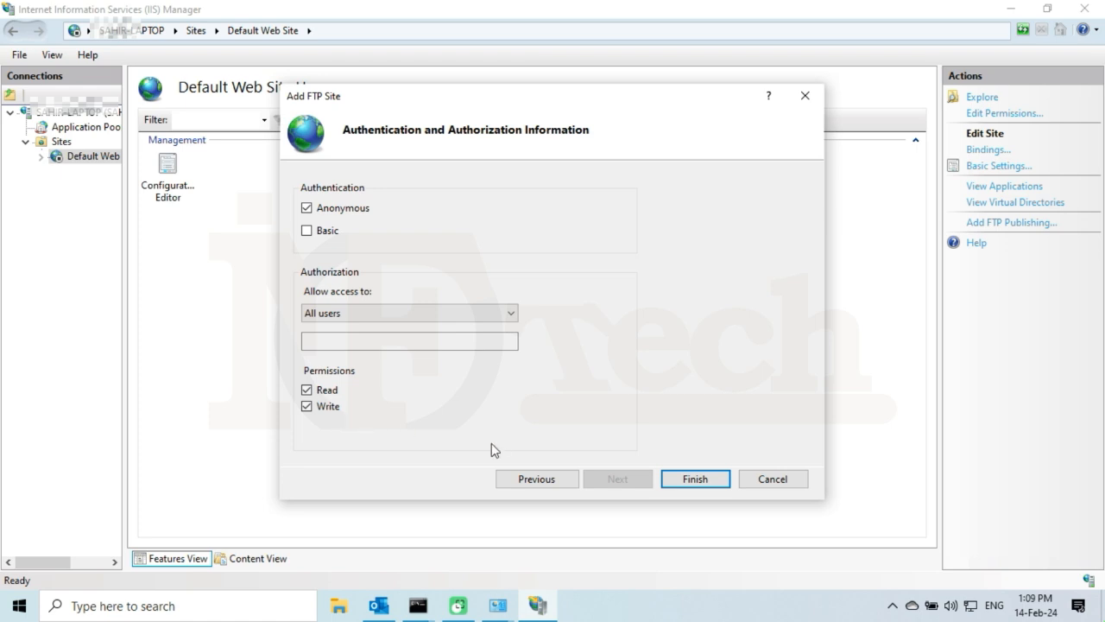
click(710, 481)
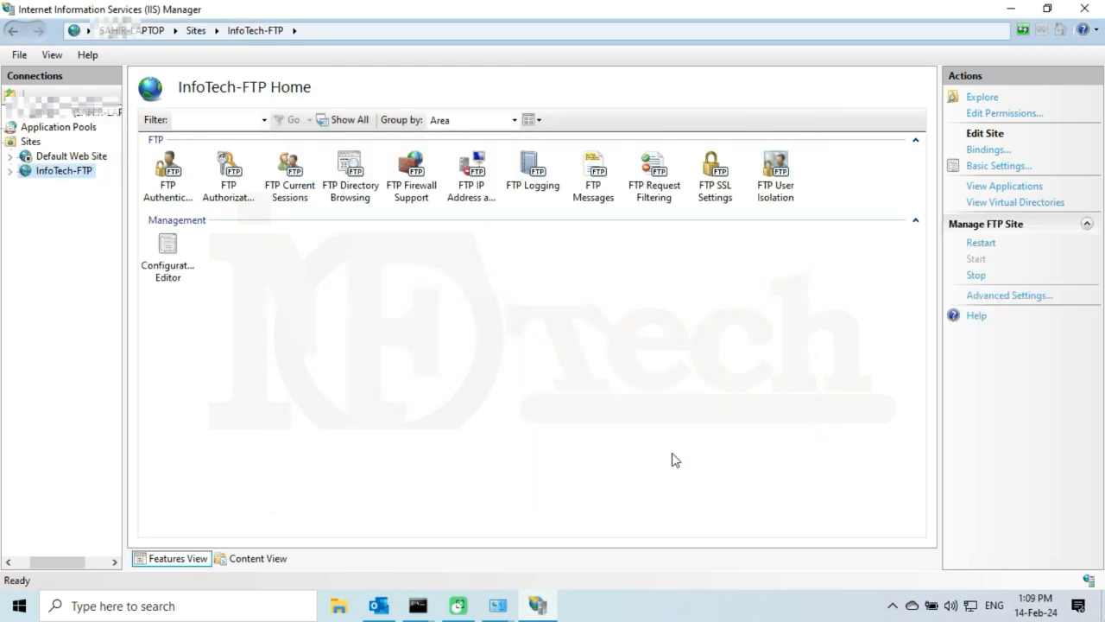
Use Explore on InfoTech-FTP to open its empty FTP-INFOTECH folder in File Explorer.
right_click(61, 179)
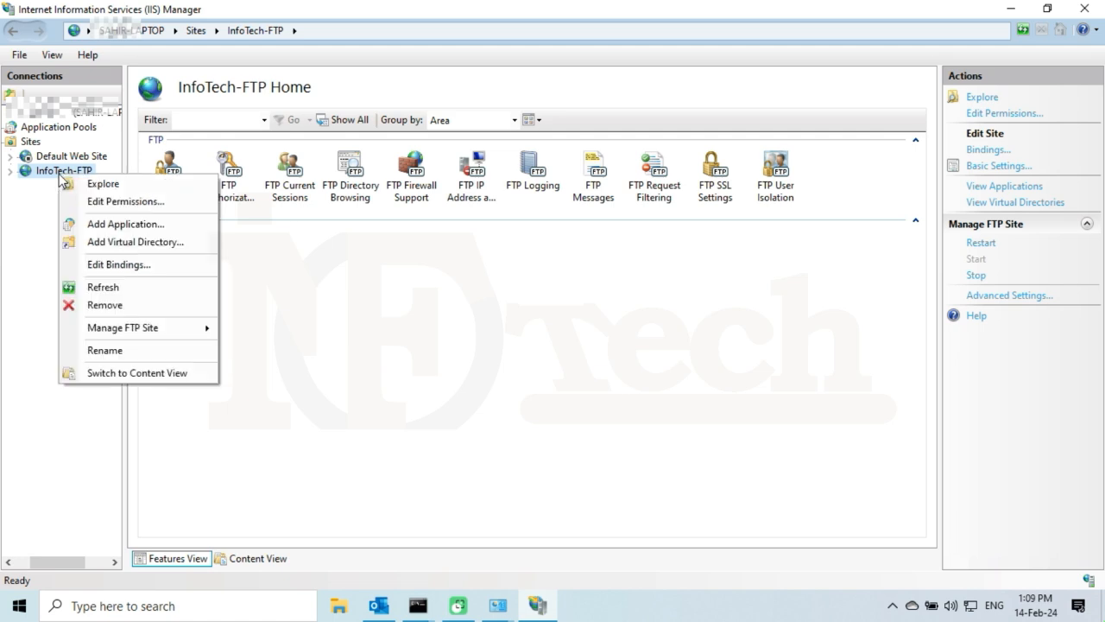
click(121, 190)
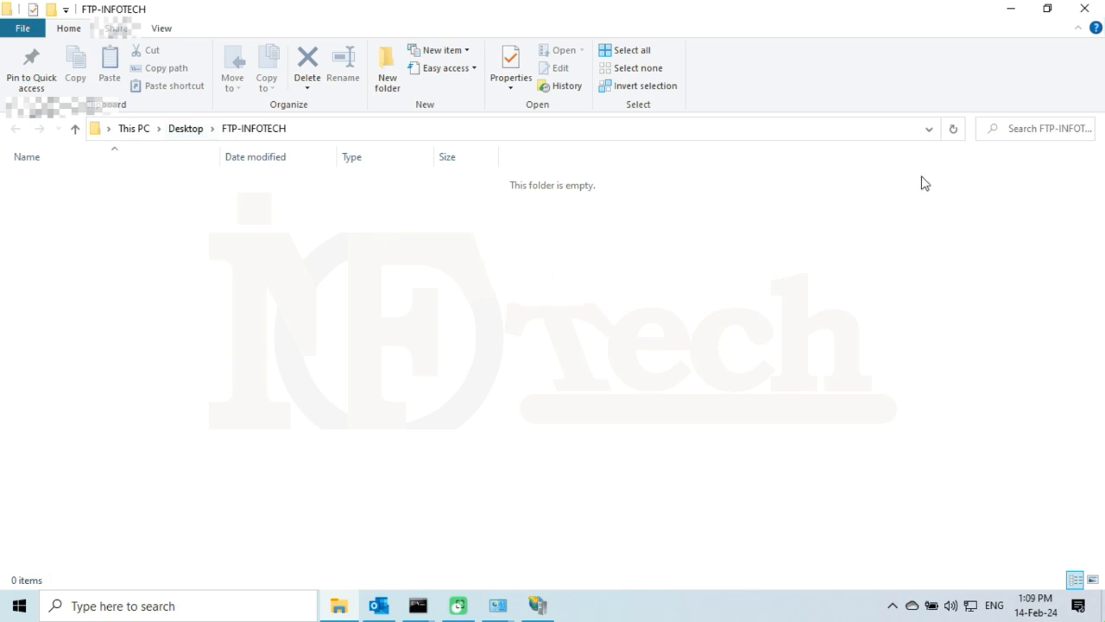
Close the FTP-INFOTECH Explorer window and minimize IIS Manager to reveal the desktop.
click(1085, 9)
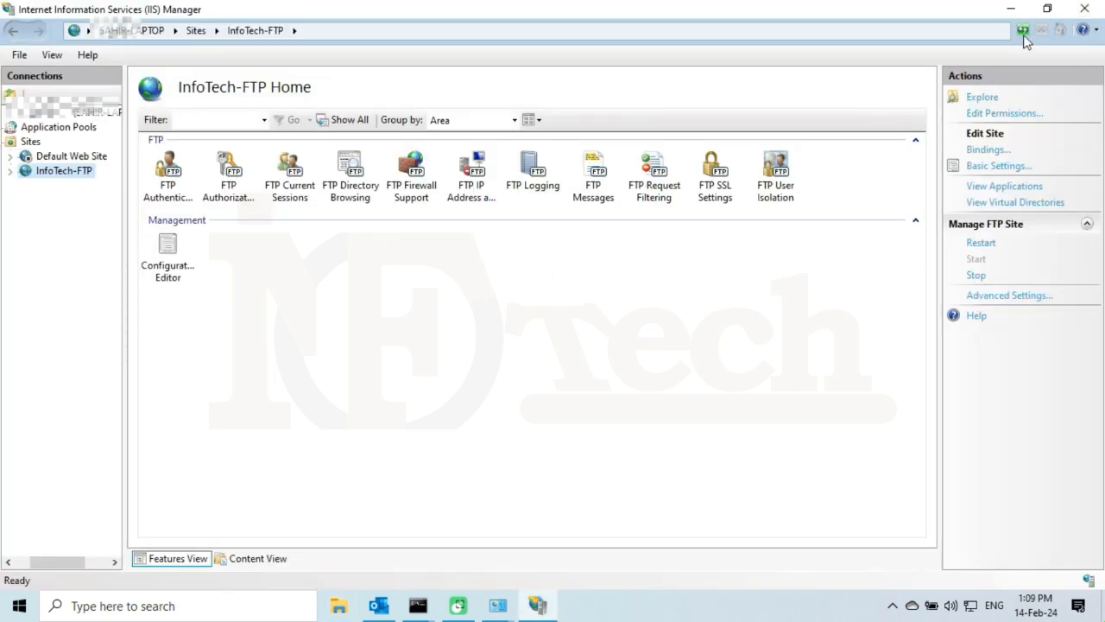
click(1010, 9)
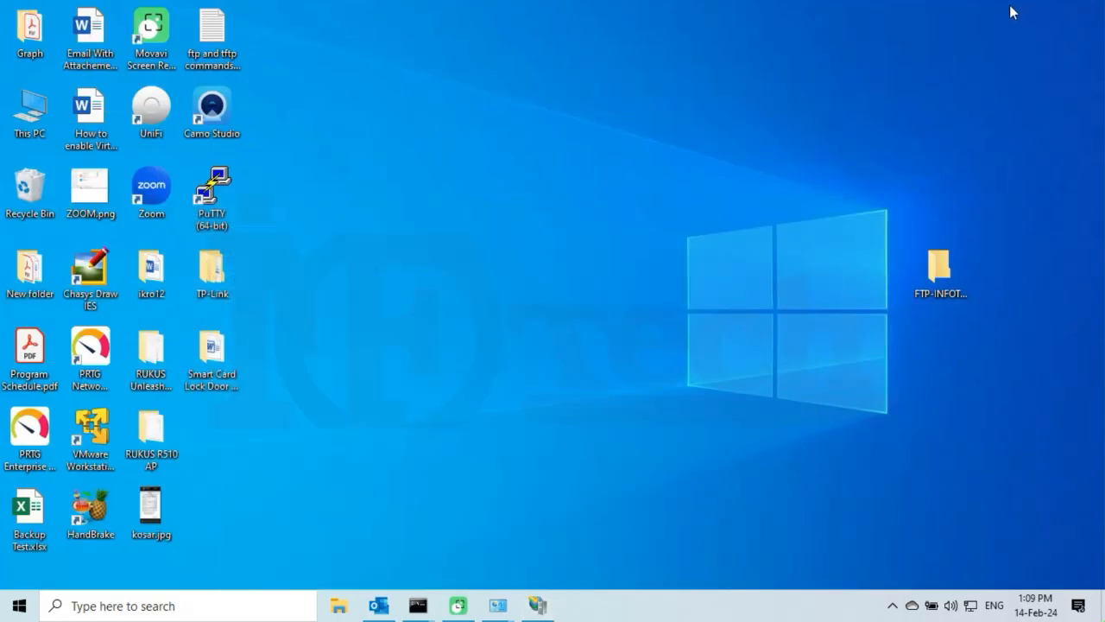
click(938, 278)
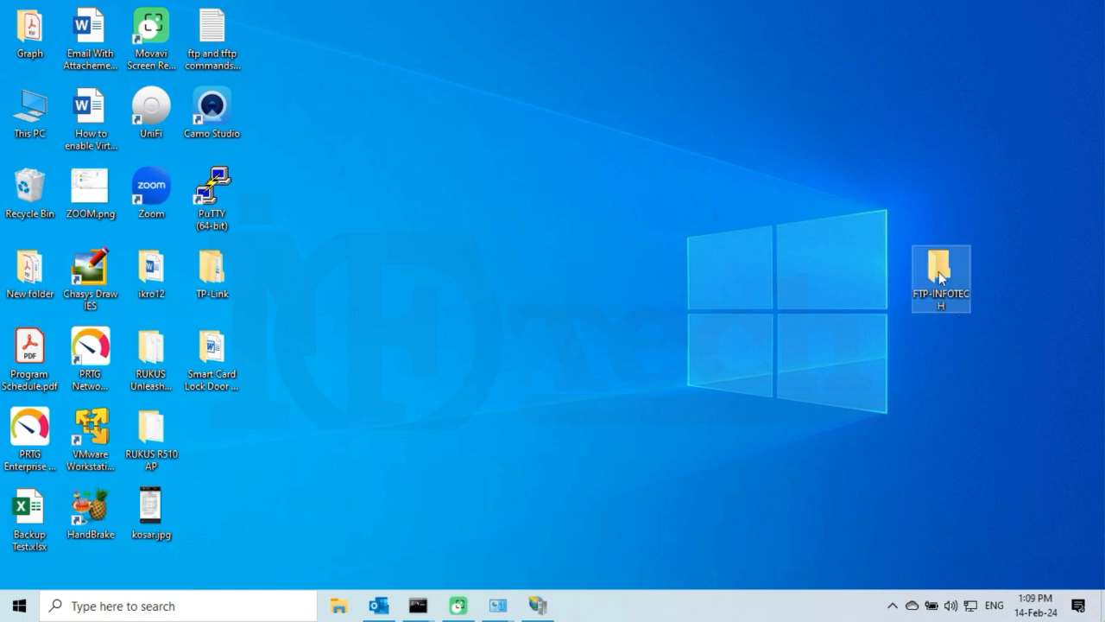
click(552, 243)
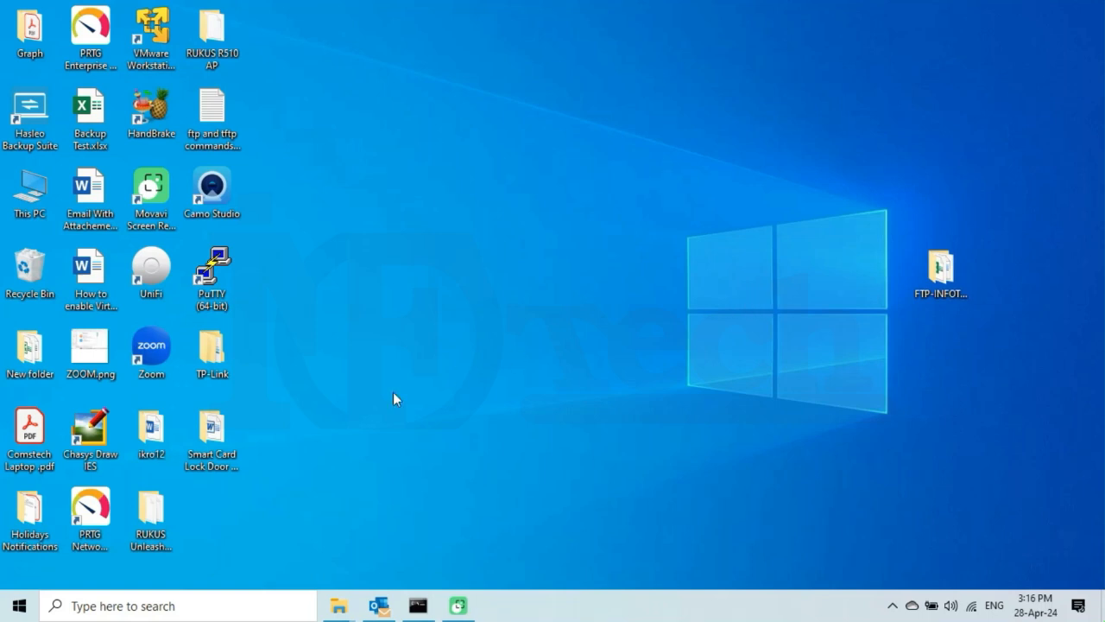
Search 'allow' and open 'Allow an app through Windows Firewall'.
click(158, 602)
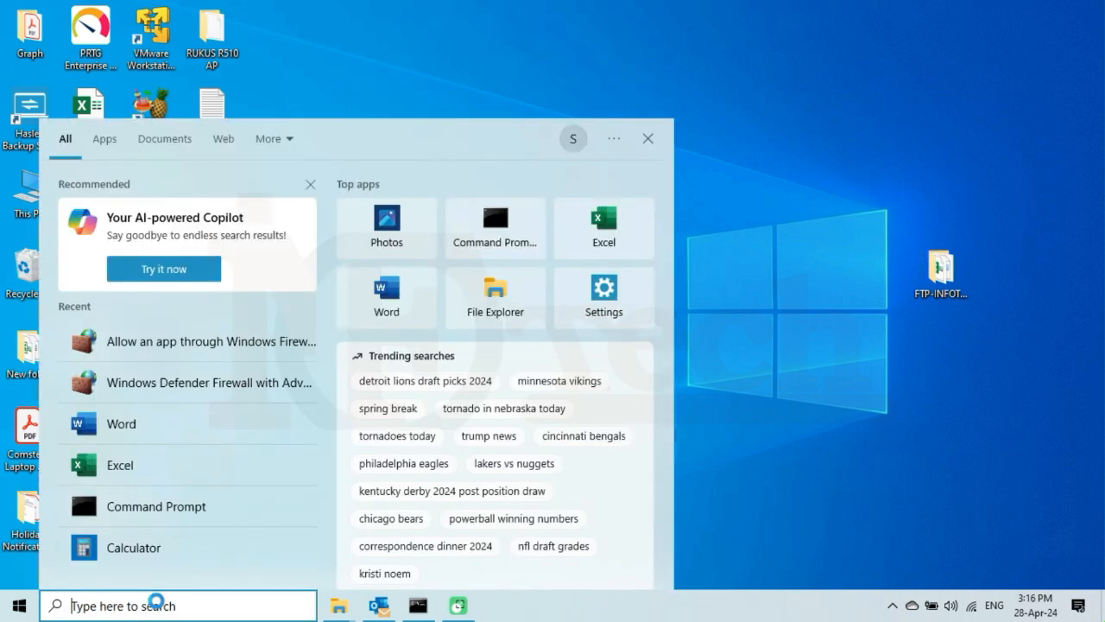
text(allow)
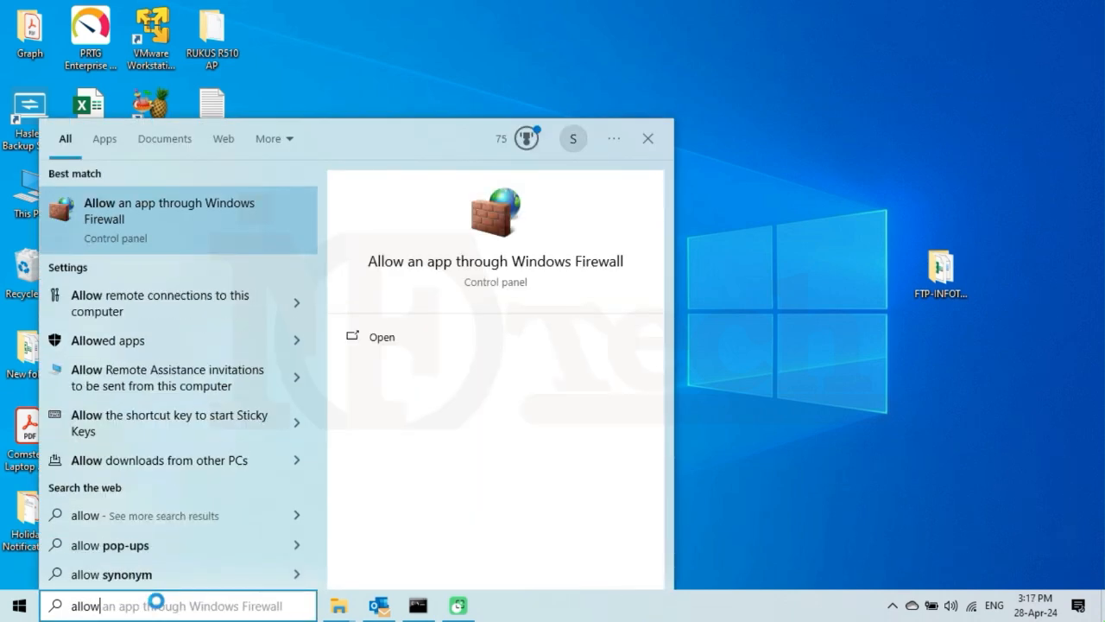
click(168, 213)
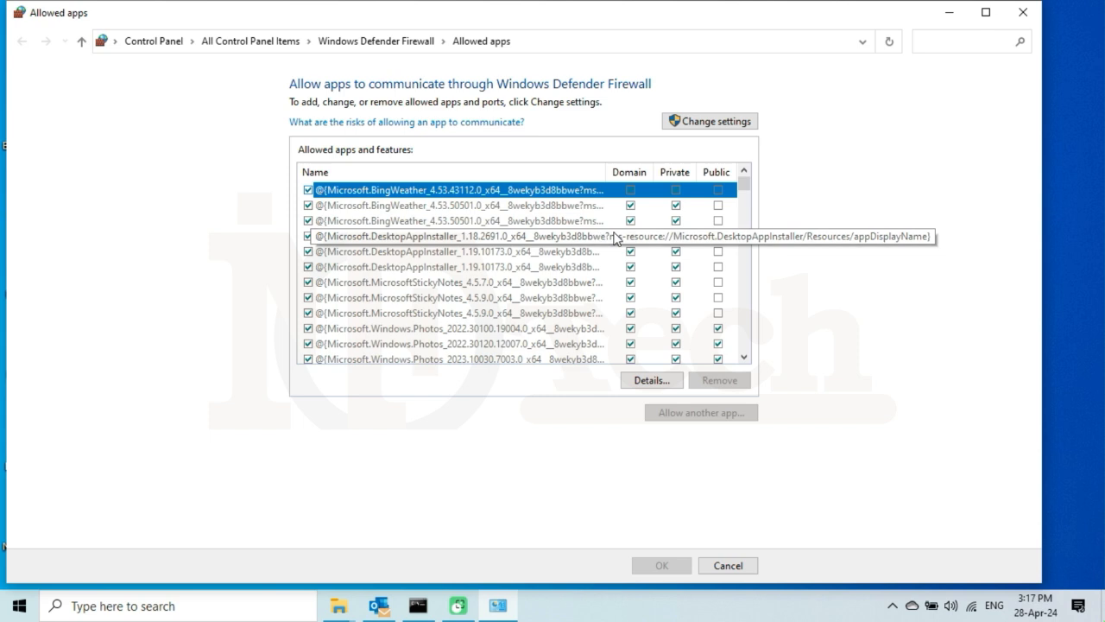
Unlock the allowed apps list with Change settings and go to the FTP Server entry.
click(706, 122)
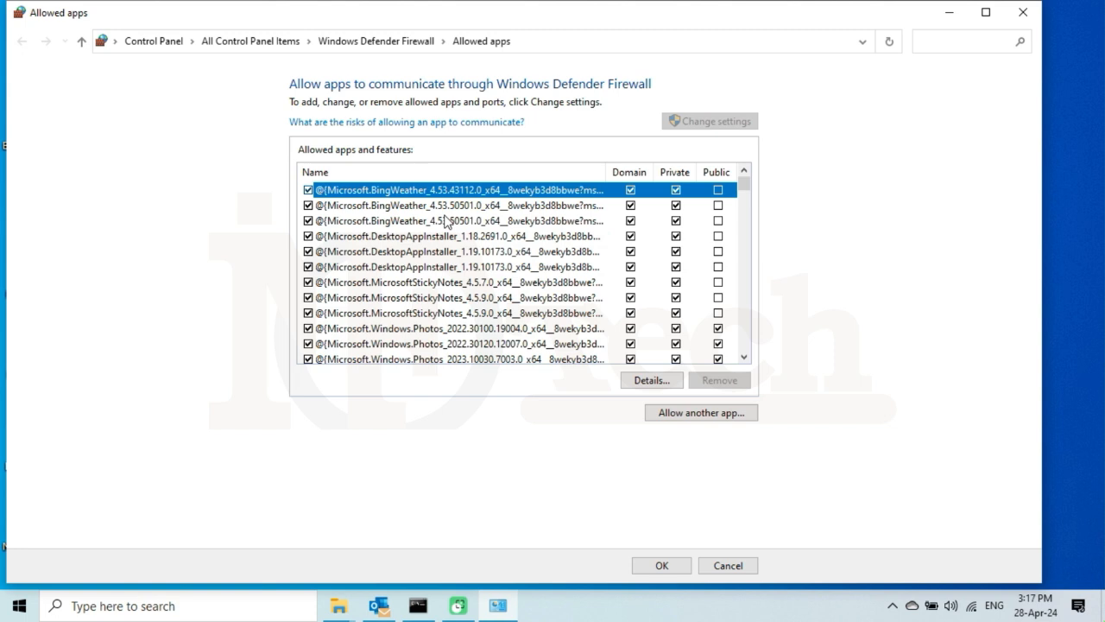
click(445, 221)
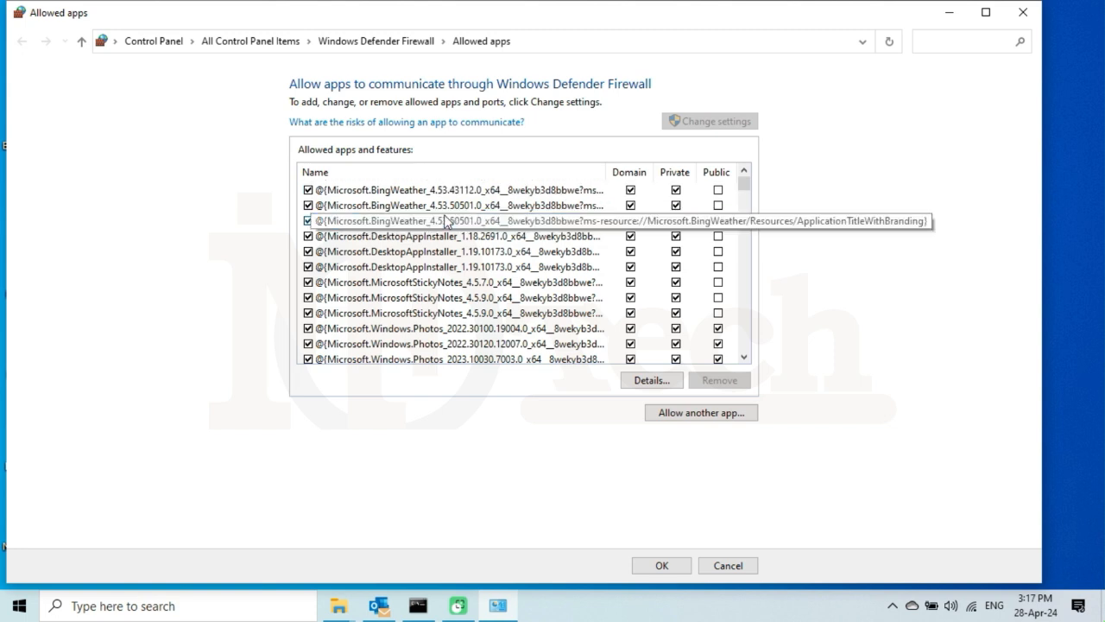
key(f)
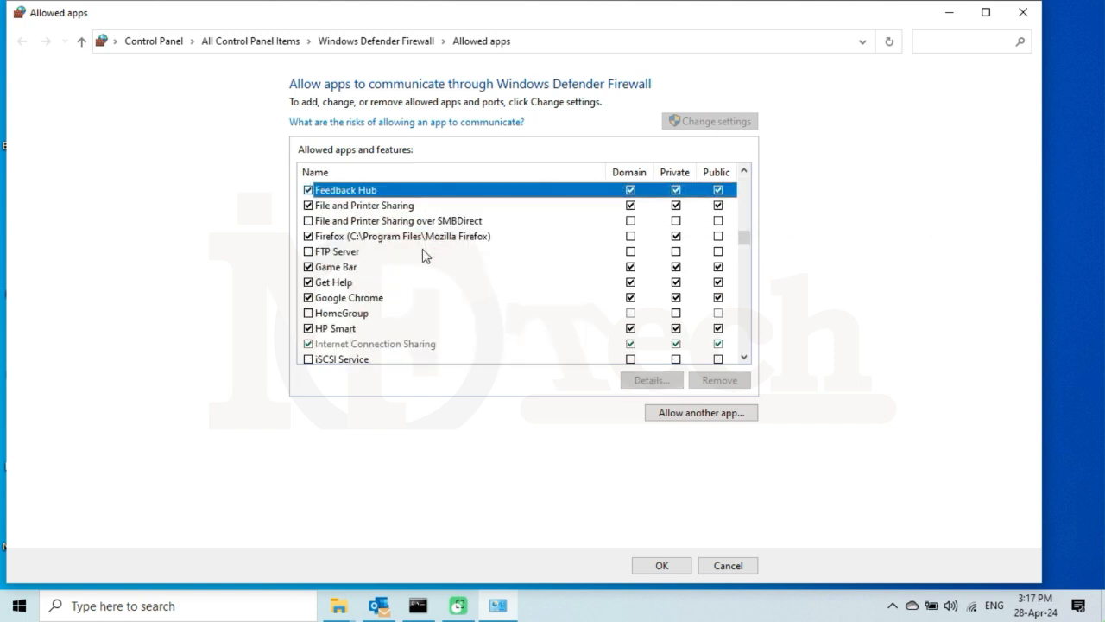
key(Down)
key(Down)
key(Down)
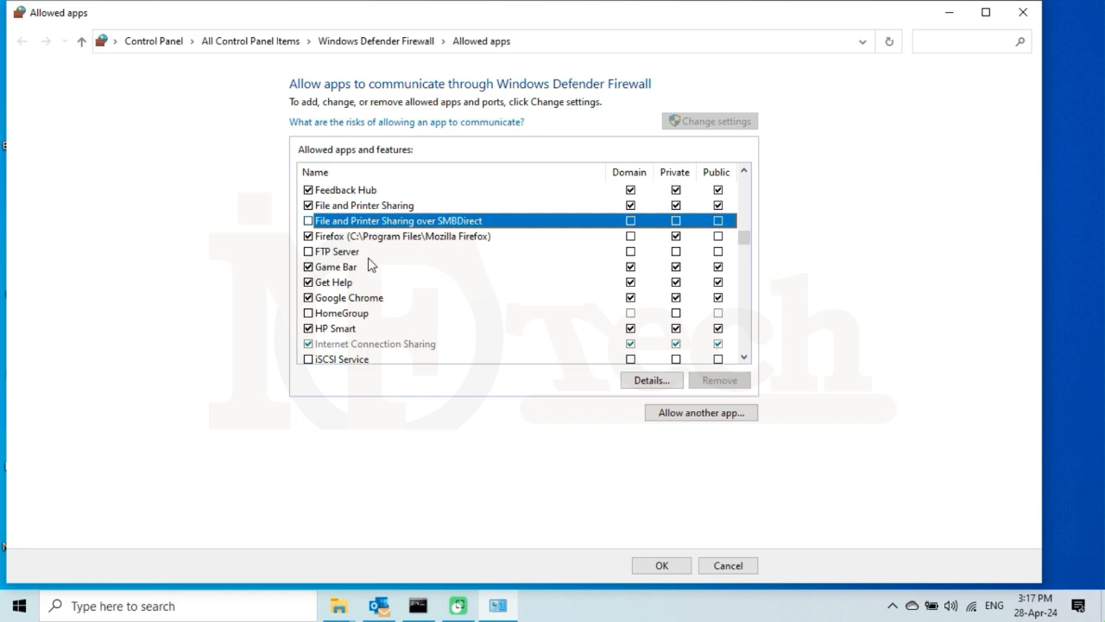
key(Down)
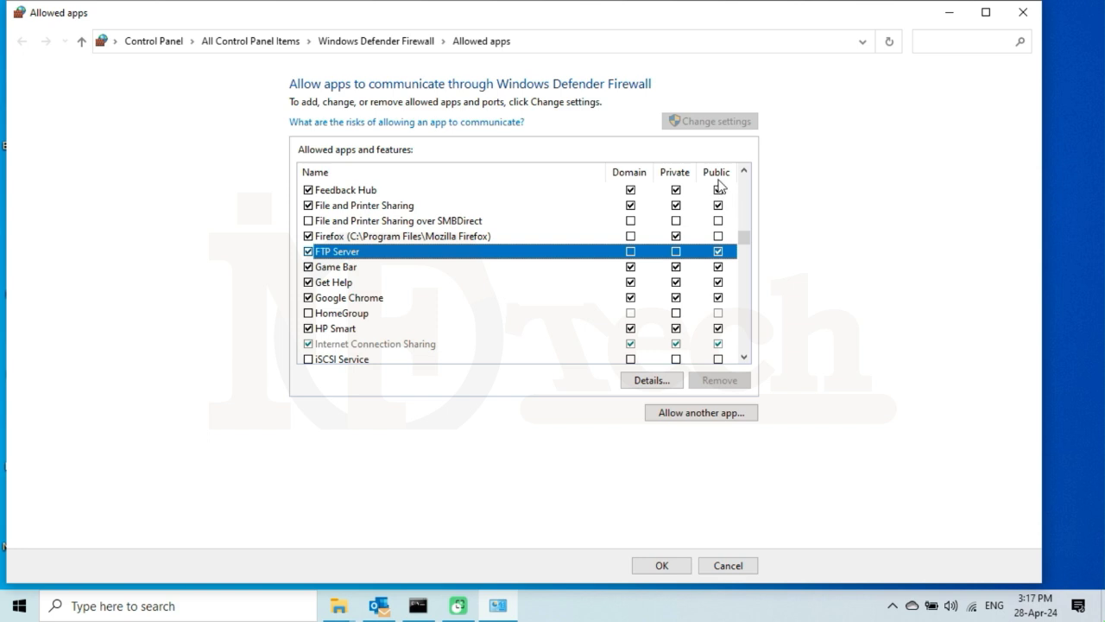
Allow FTP Server on Domain and Private networks, leave Public unticked, and apply with OK.
click(718, 252)
click(719, 252)
click(676, 251)
click(630, 252)
click(721, 253)
click(662, 566)
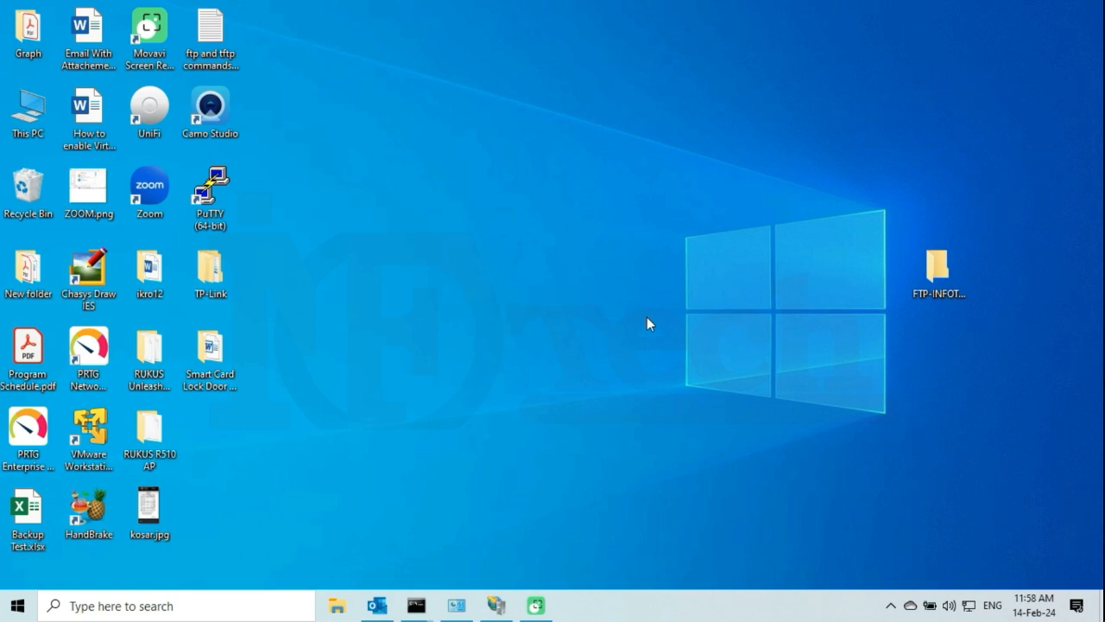
Open FTP-INFOTECH Properties, then Security > Edit… > Add… to reach Select Users or Groups.
click(942, 285)
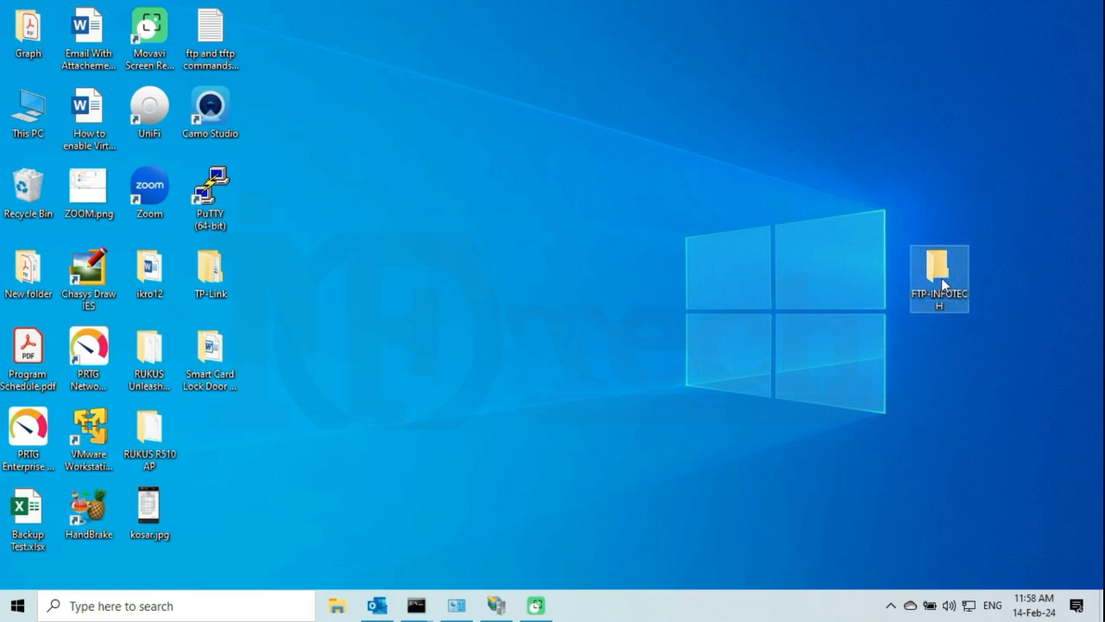
right_click(941, 285)
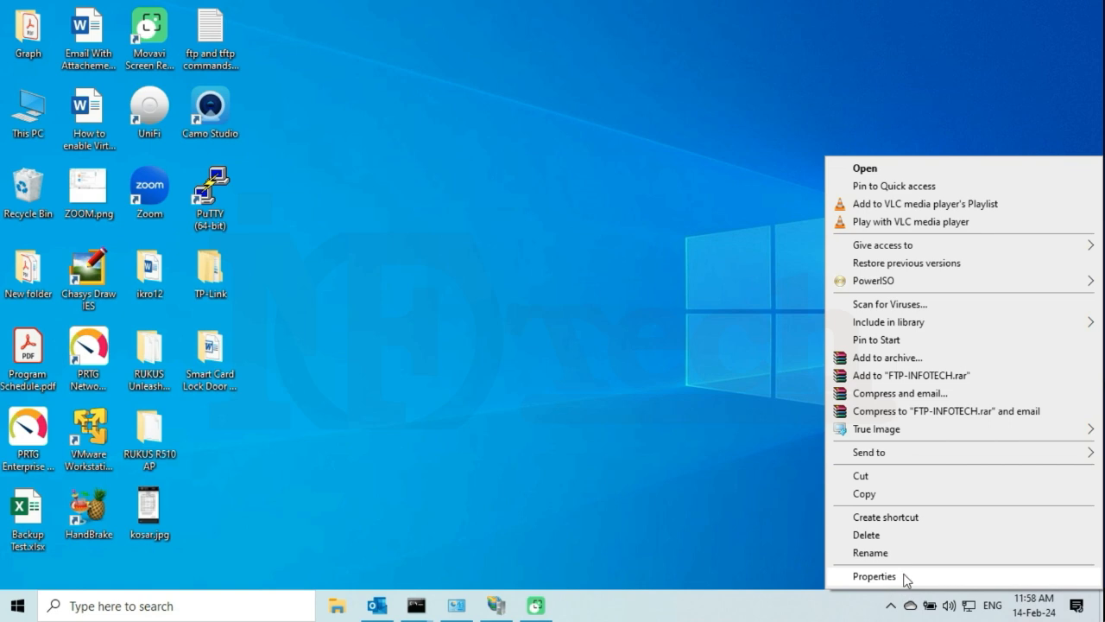
click(874, 576)
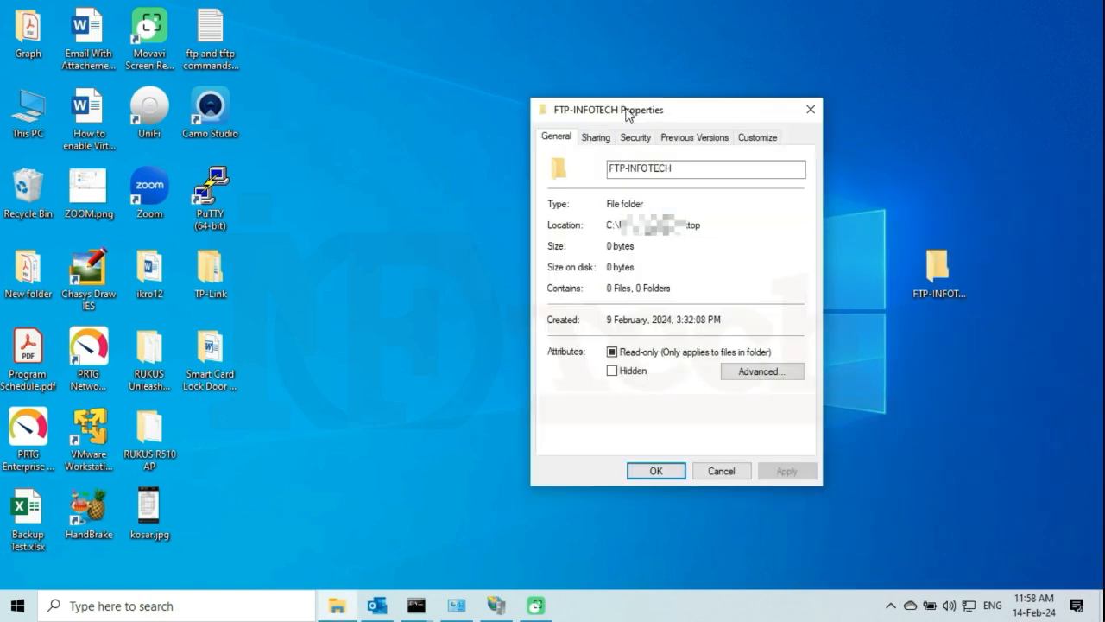
drag(628, 115, 619, 110)
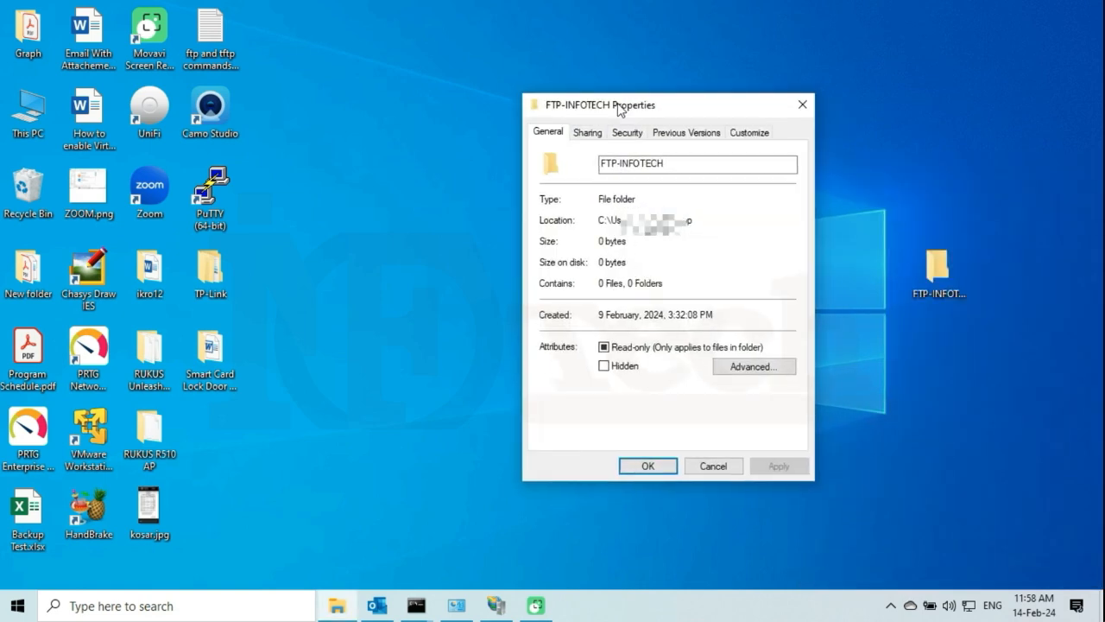
click(628, 139)
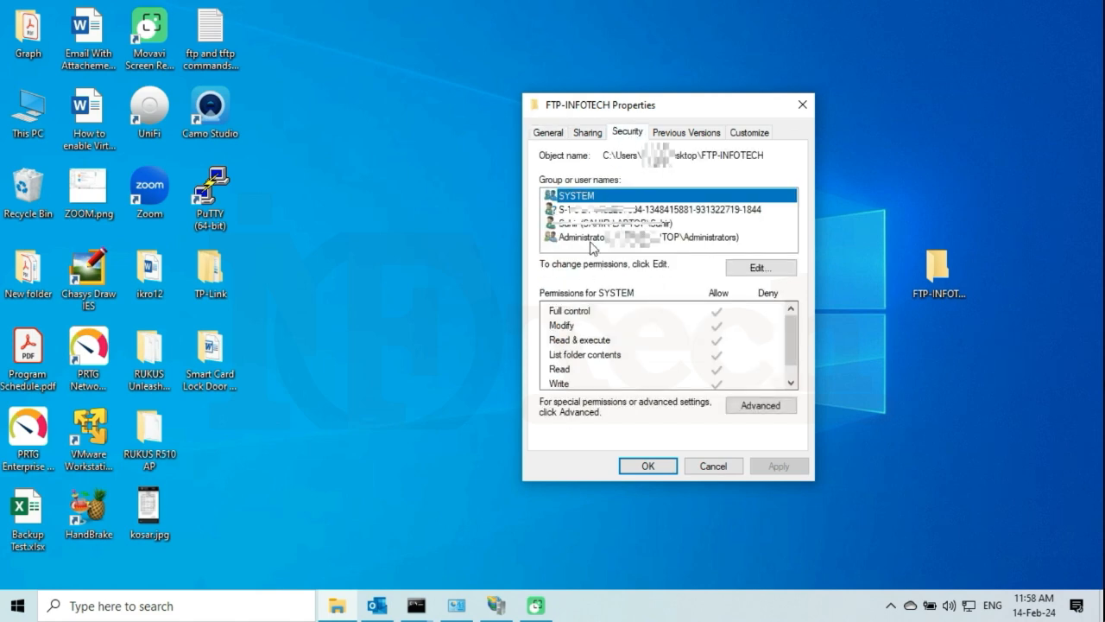
click(761, 270)
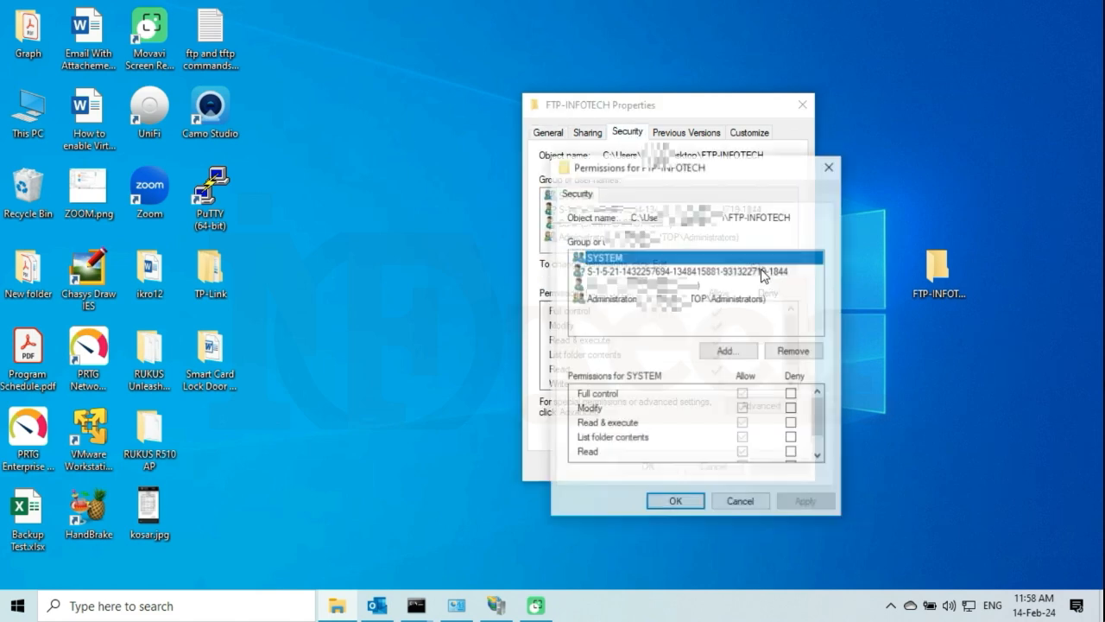
click(726, 352)
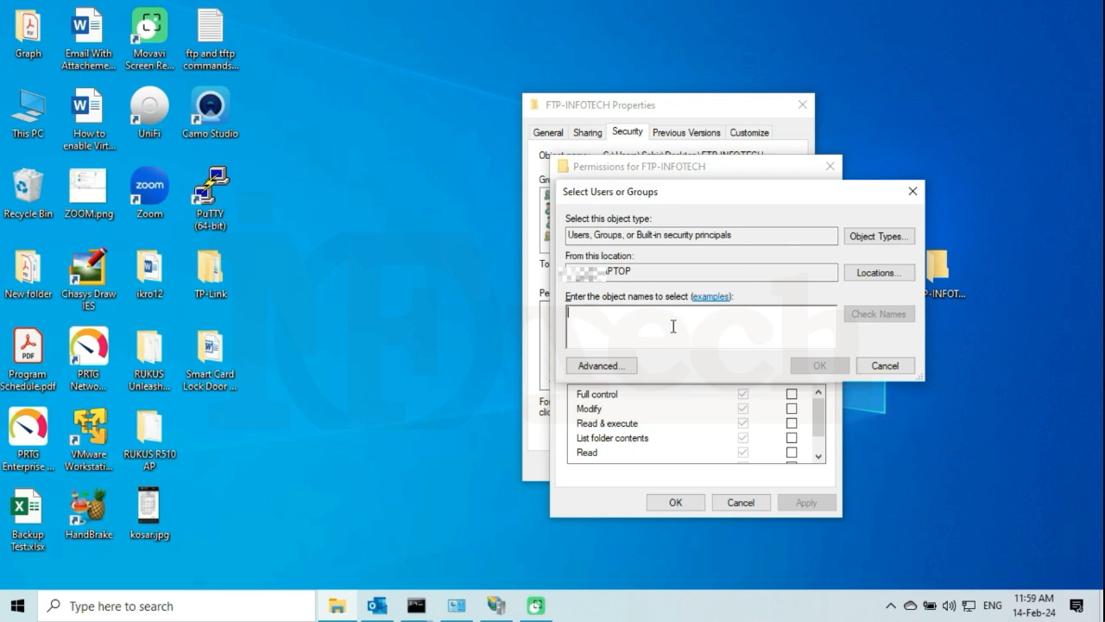
Find Everyone through Advanced search and add it to the FTP-INFOTECH folder's permissions.
click(602, 366)
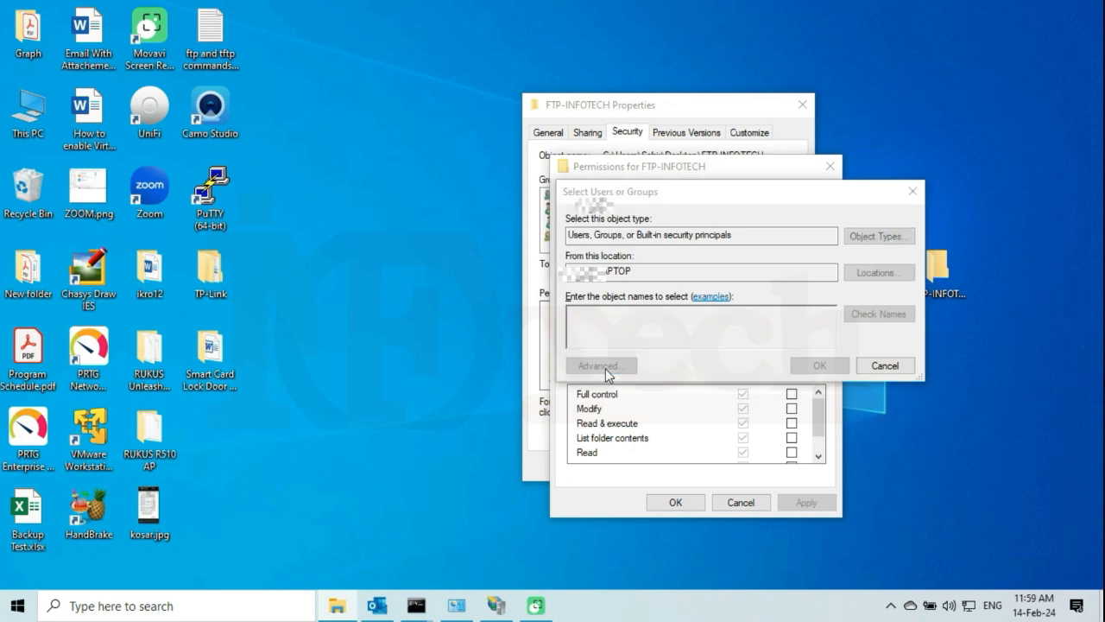
click(948, 288)
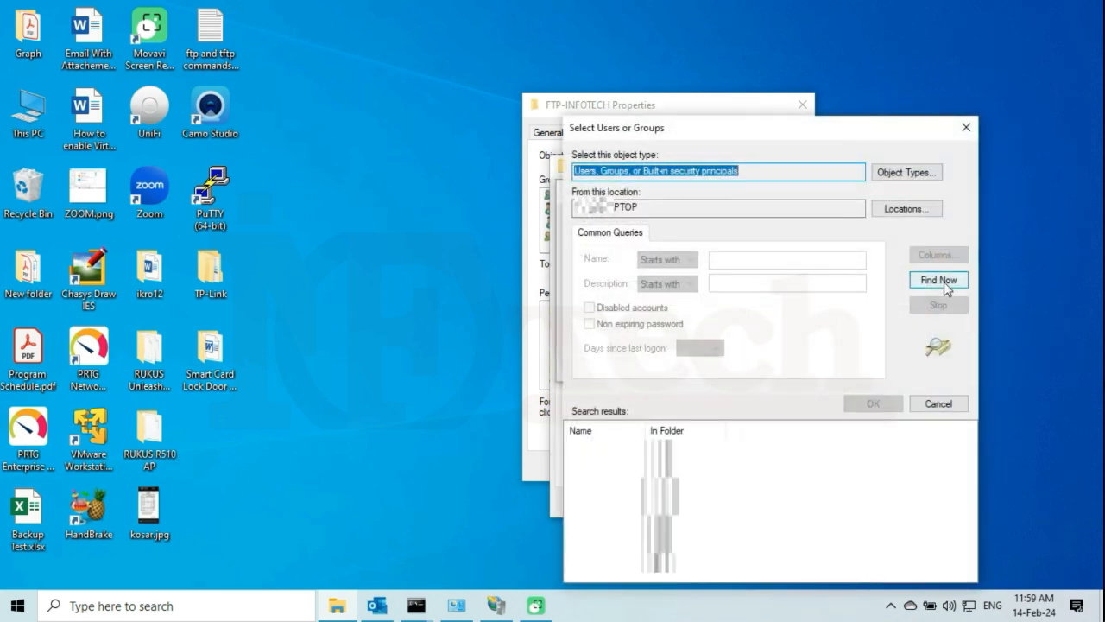
click(947, 289)
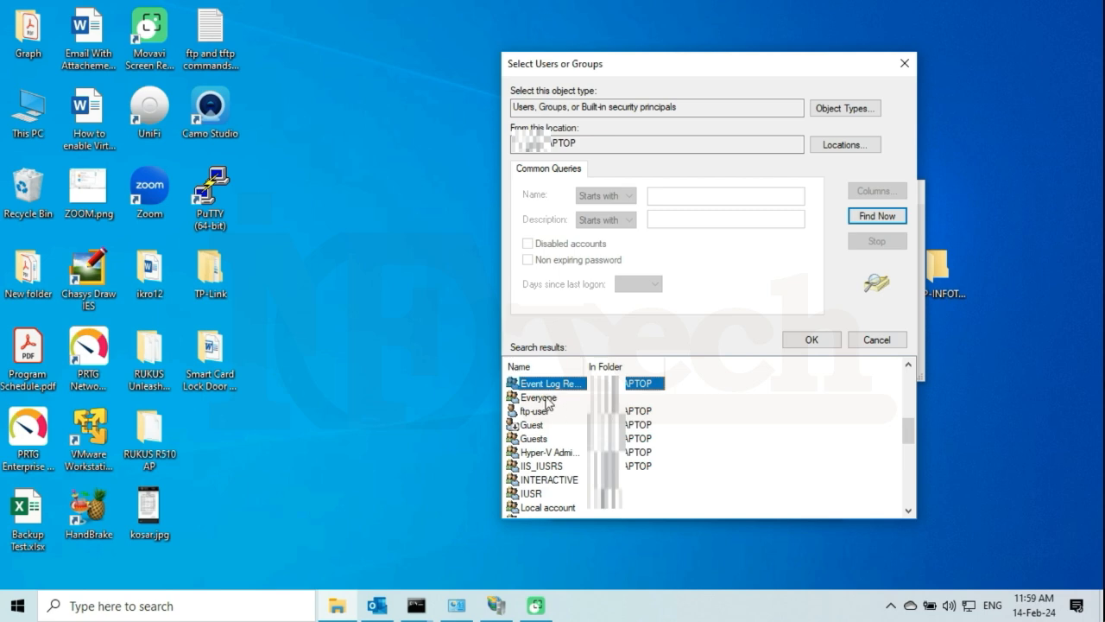
click(548, 397)
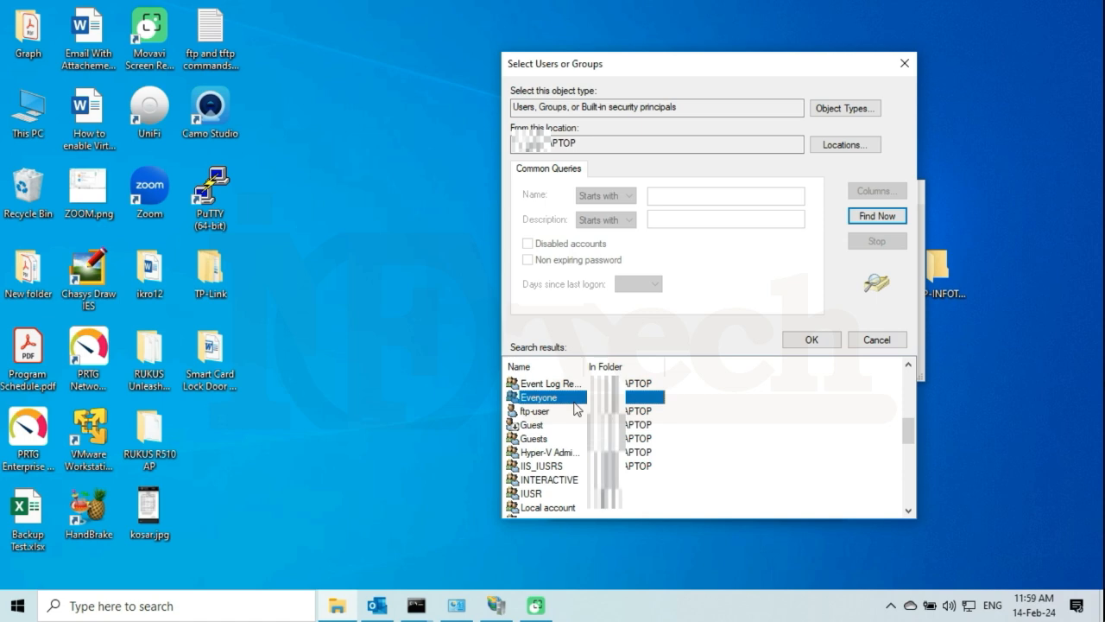
click(815, 342)
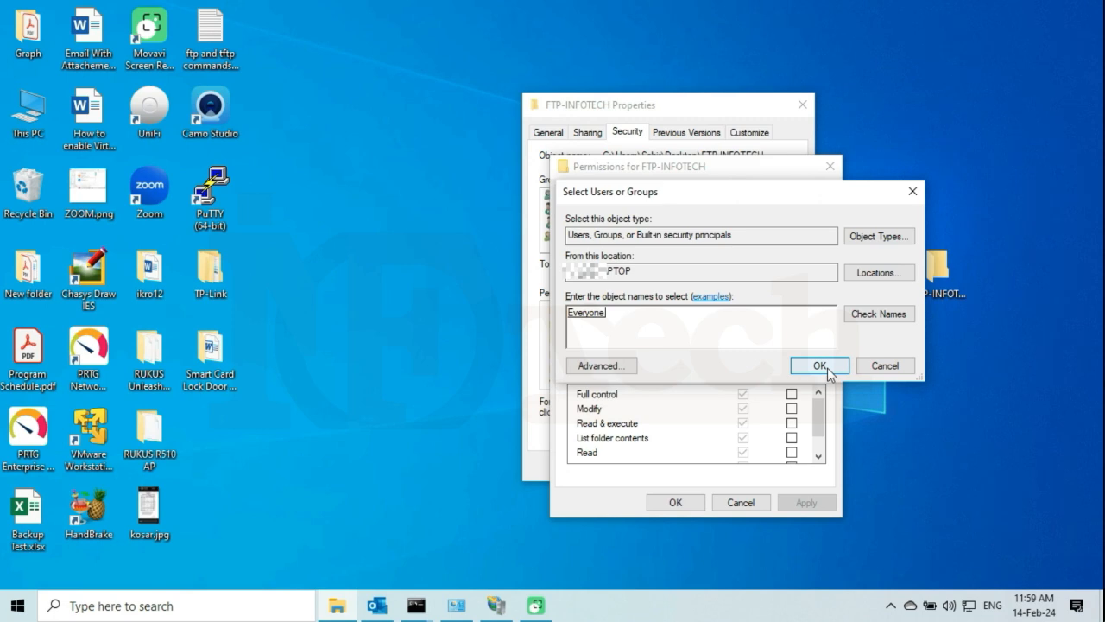
click(827, 366)
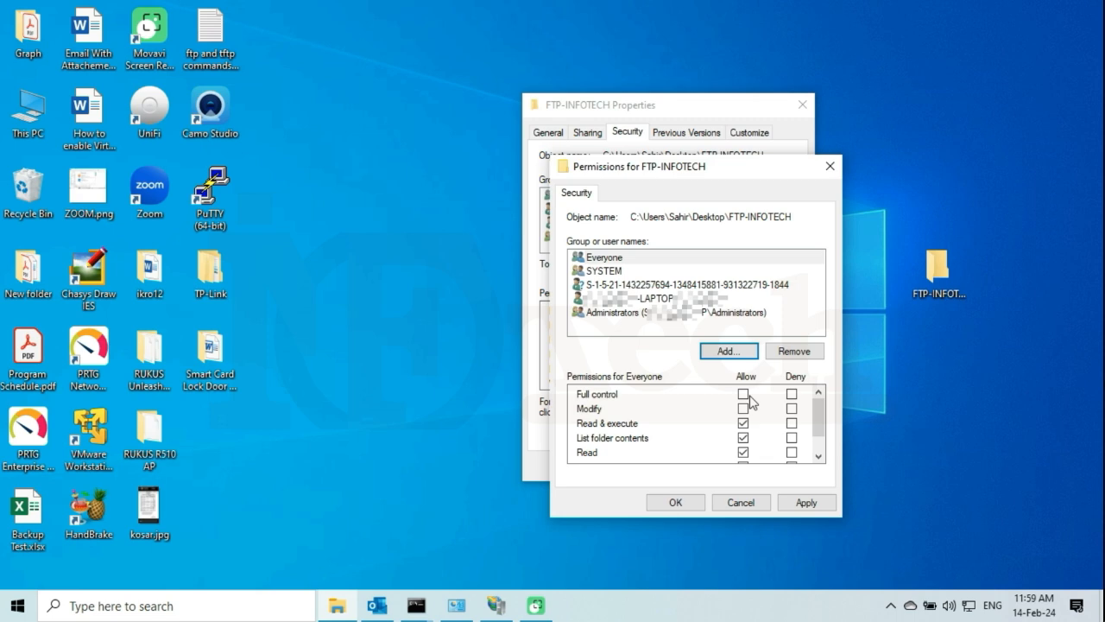
Grant Everyone Allow Full control on FTP-INFOTECH, apply it, and close both permission dialogs.
click(616, 259)
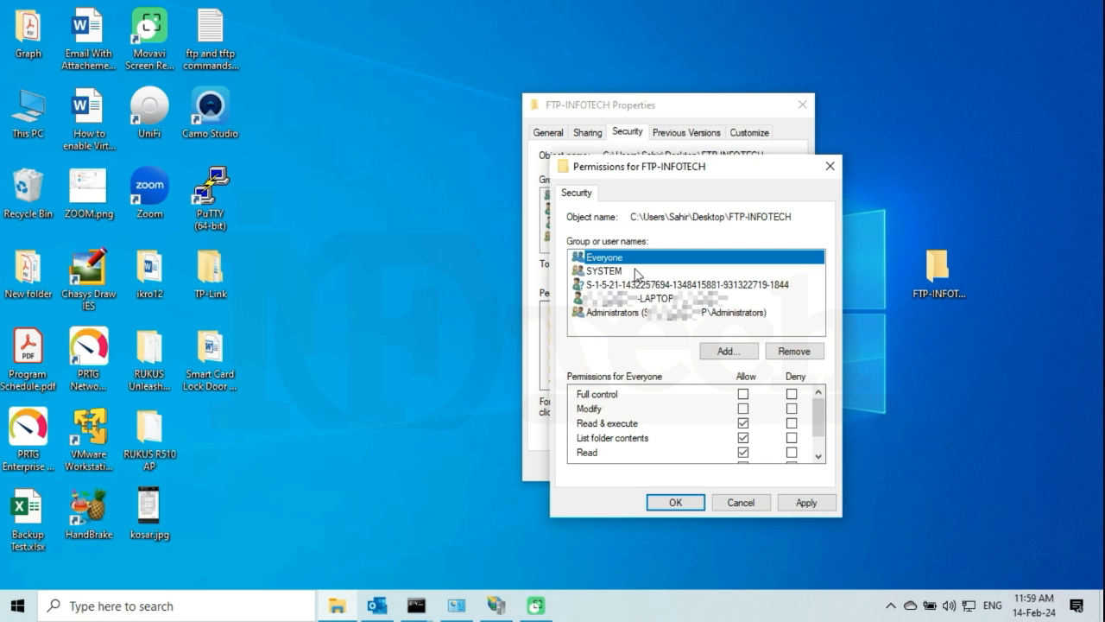
click(743, 393)
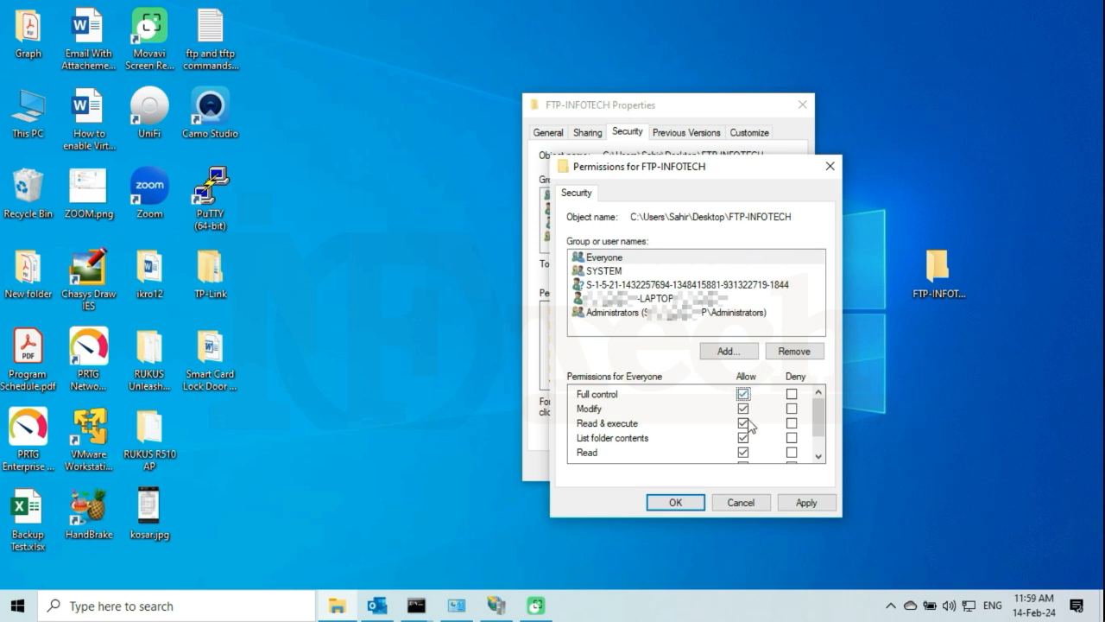
scroll(760, 425, down, 1)
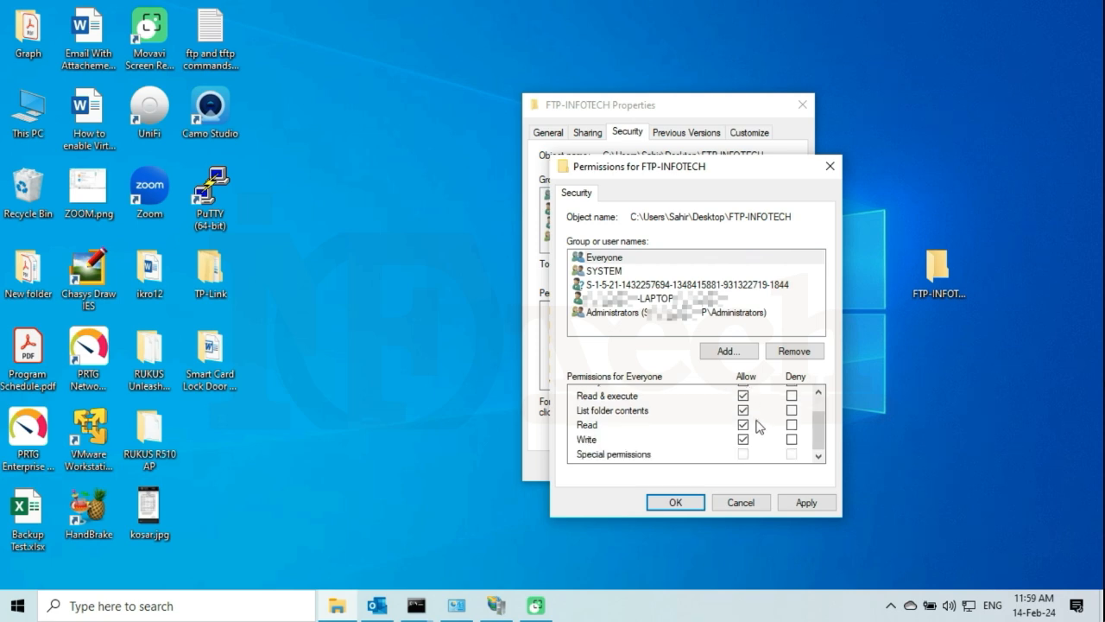
click(815, 506)
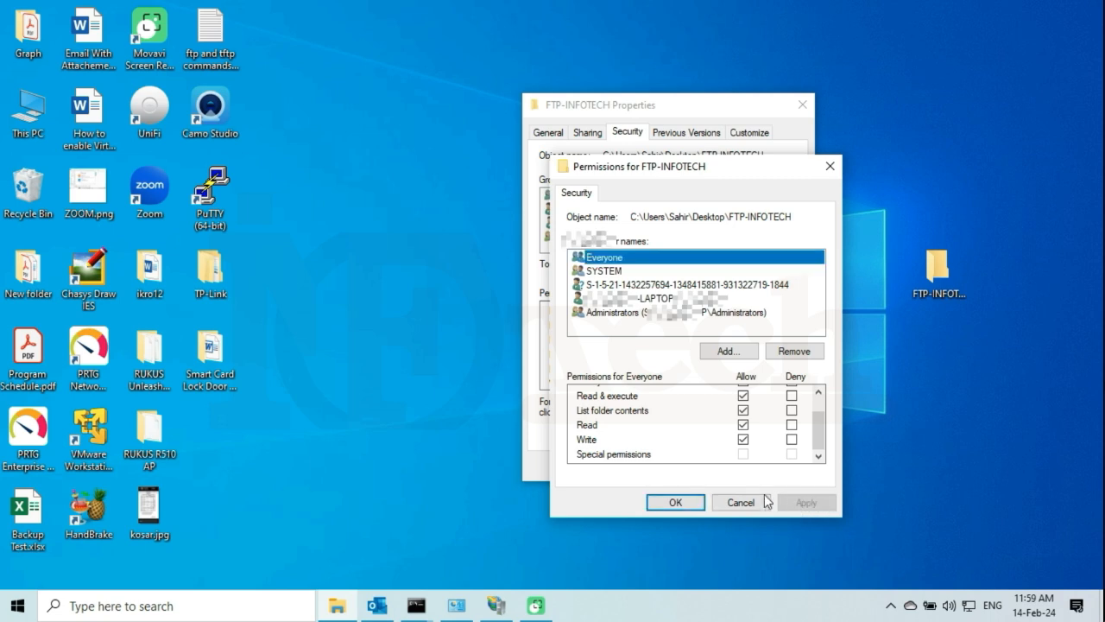
click(673, 502)
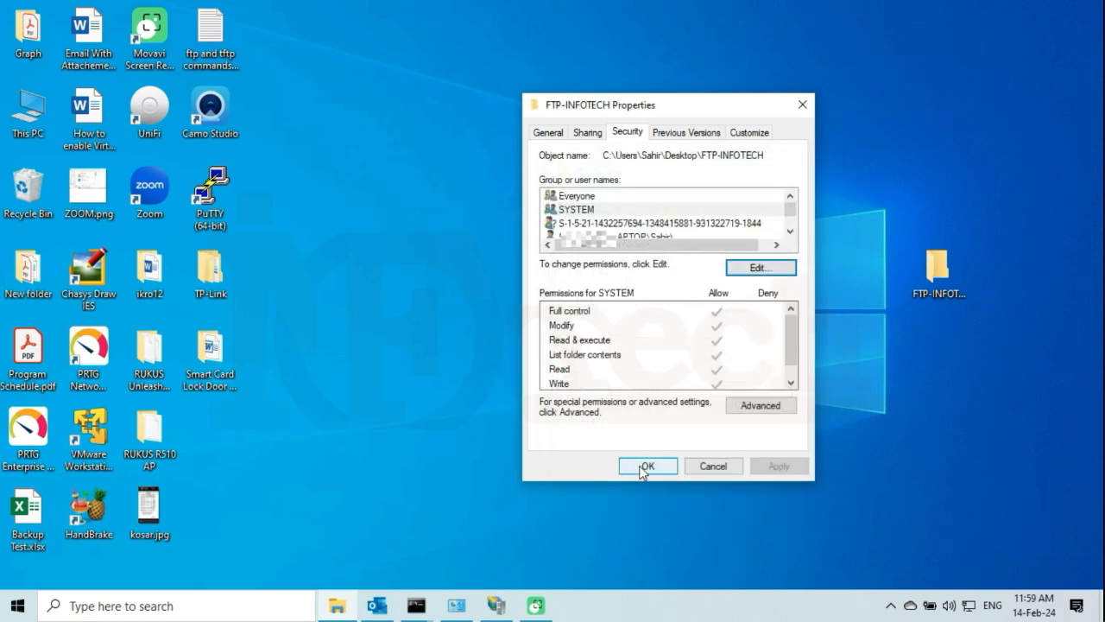
click(644, 467)
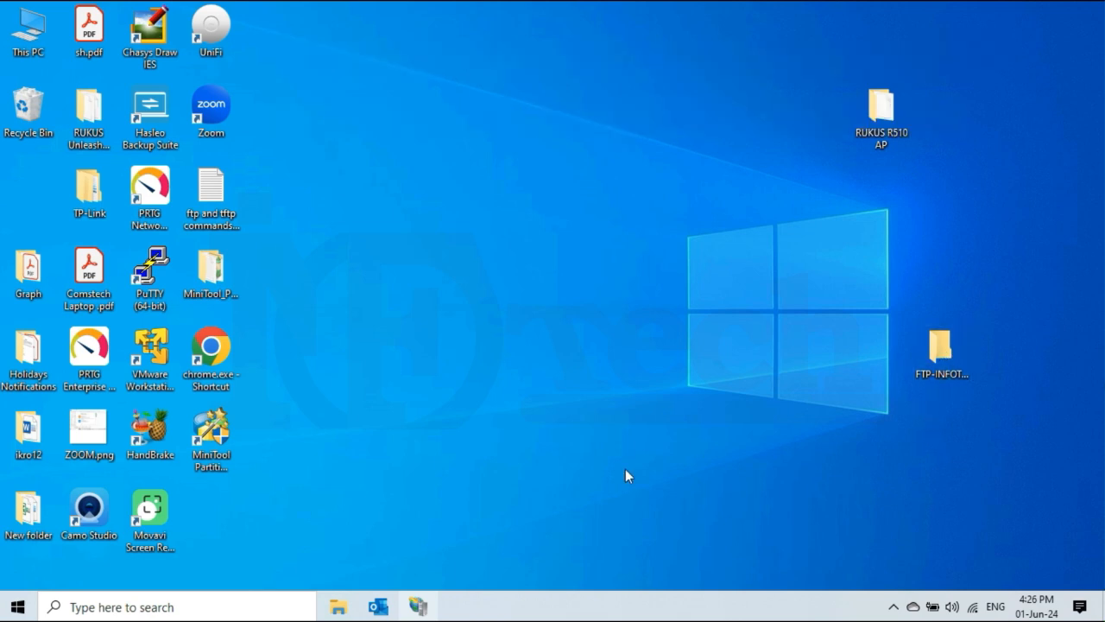
Switch to IIS Manager and select the InfoTech-FTP site under Sites.
click(420, 606)
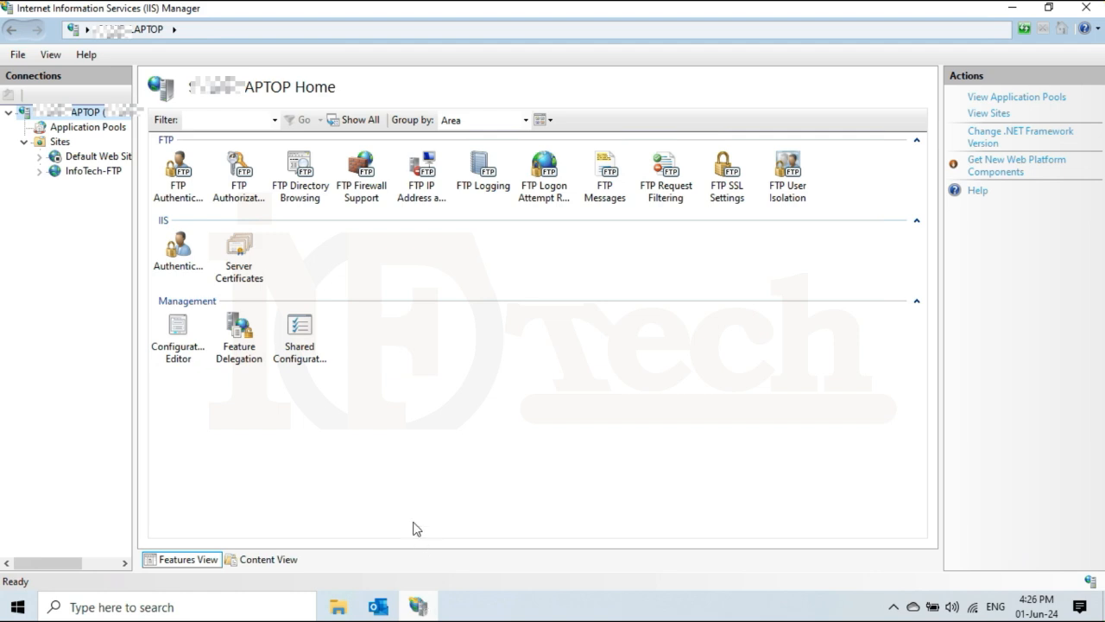
click(91, 177)
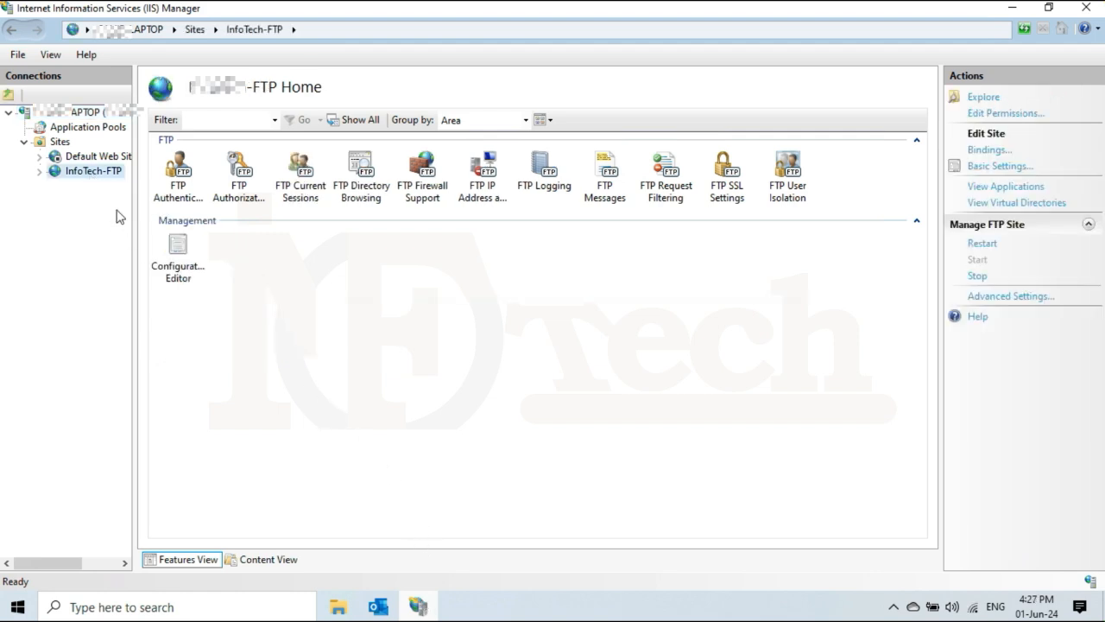
double_click(177, 173)
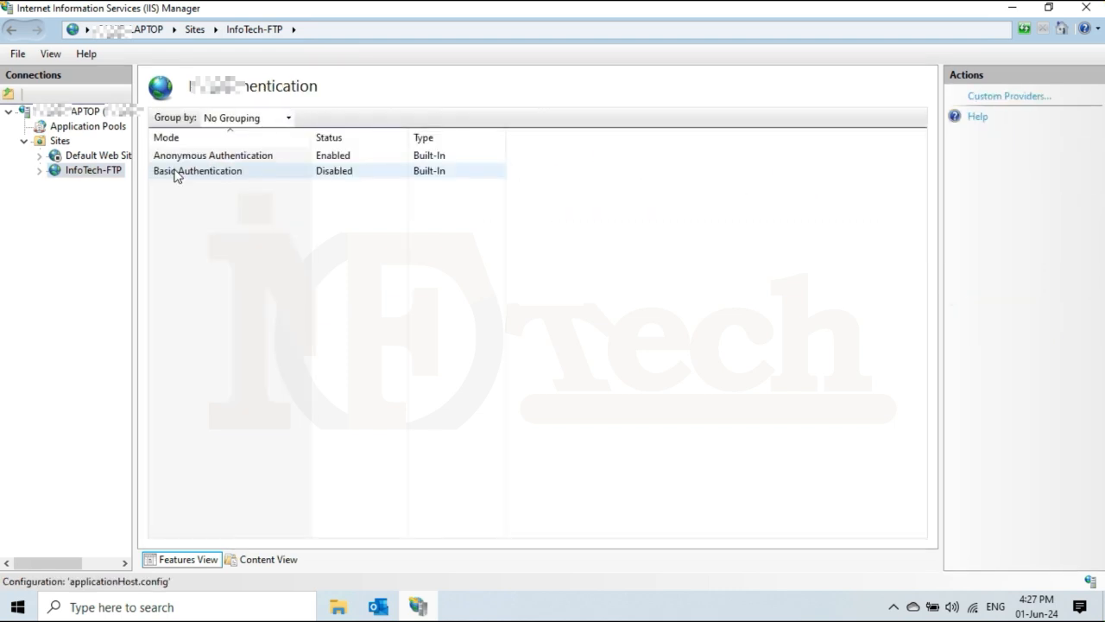
click(231, 158)
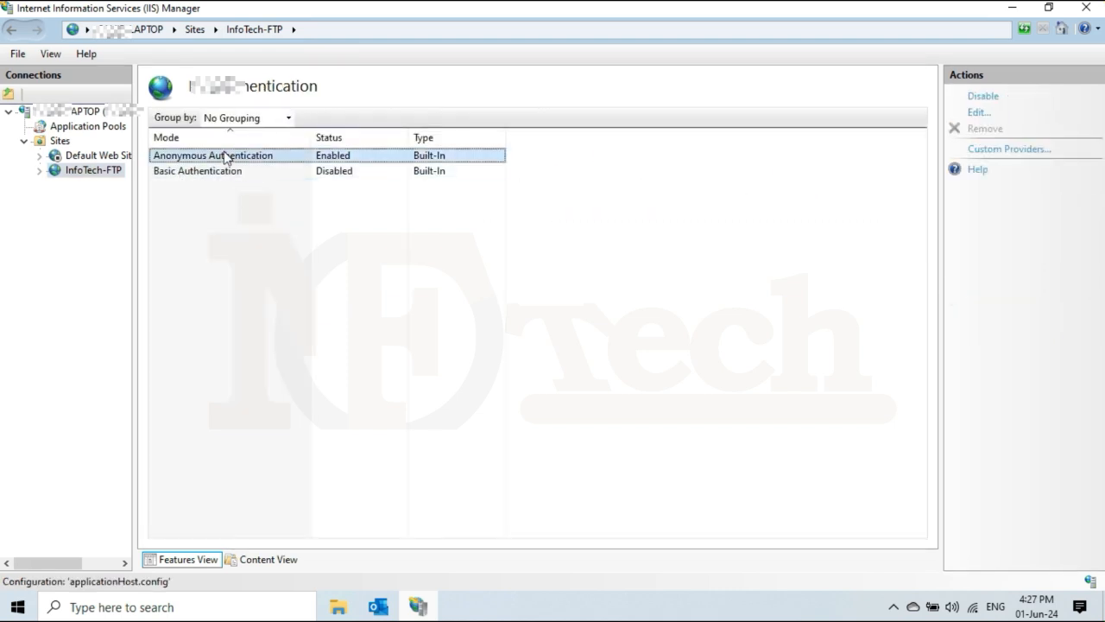
click(303, 172)
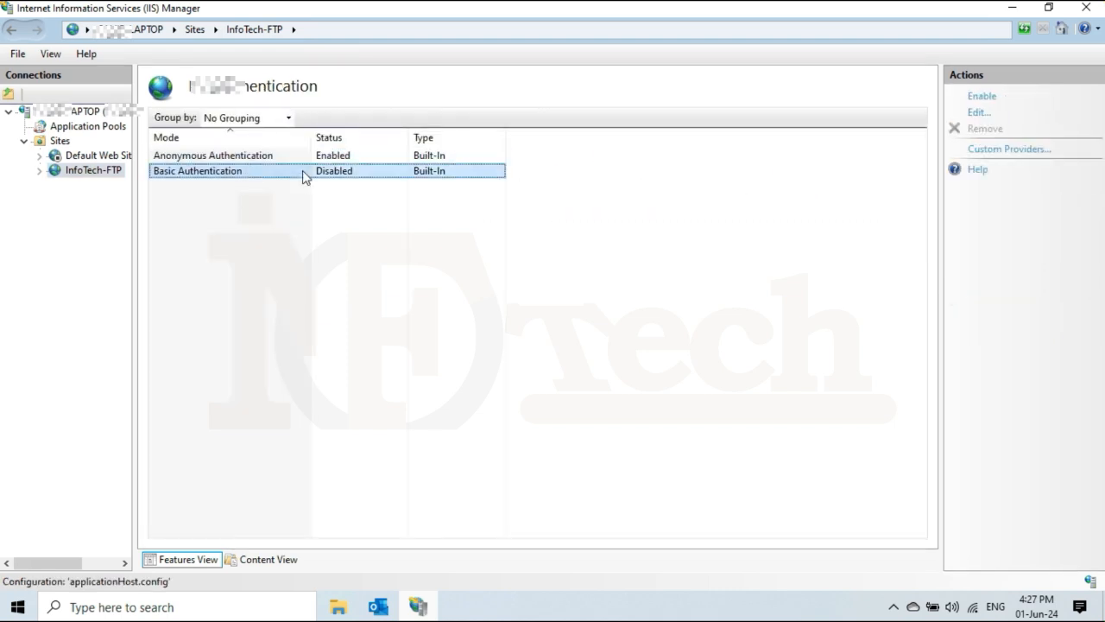
click(262, 161)
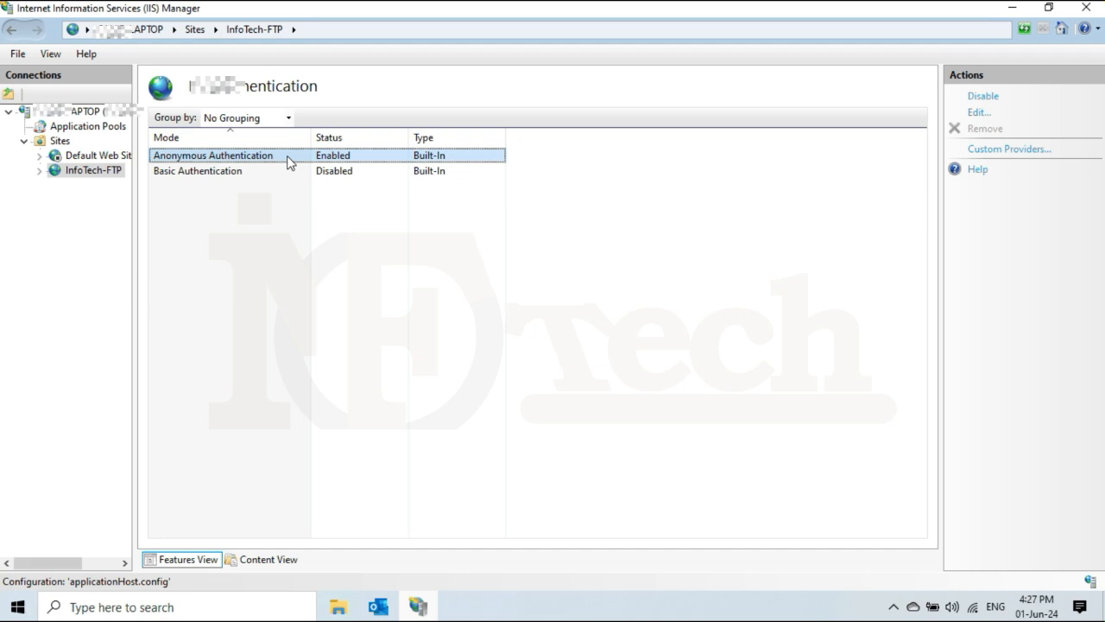
click(94, 173)
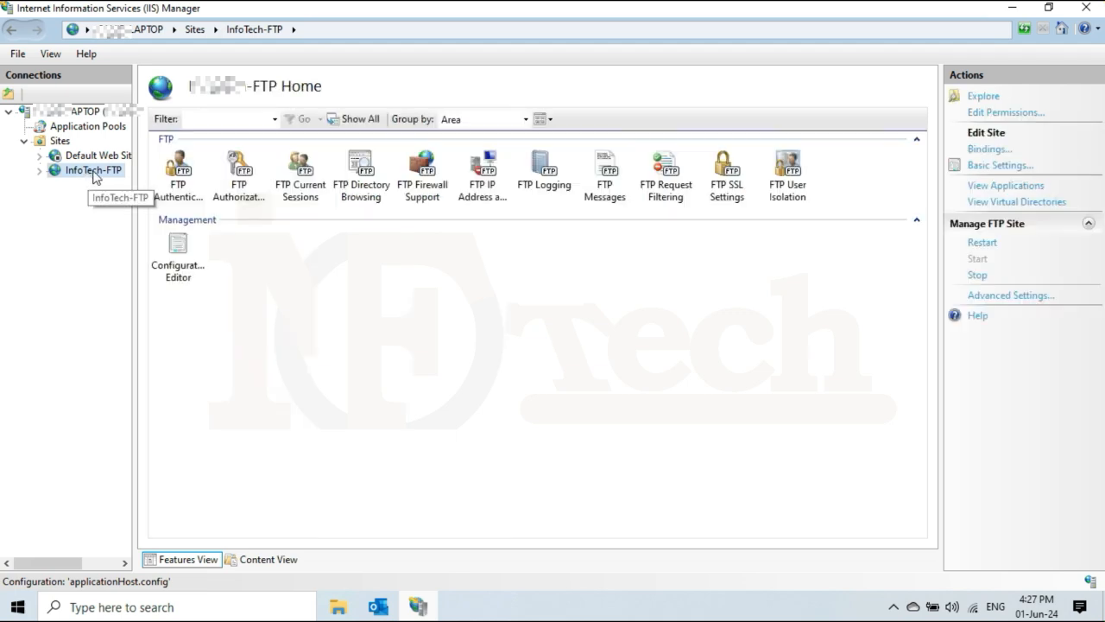
Check the Allow All Users Read, Write rule in InfoTech-FTP's FTP Authorization Rules, then minimize IIS Manager.
double_click(242, 182)
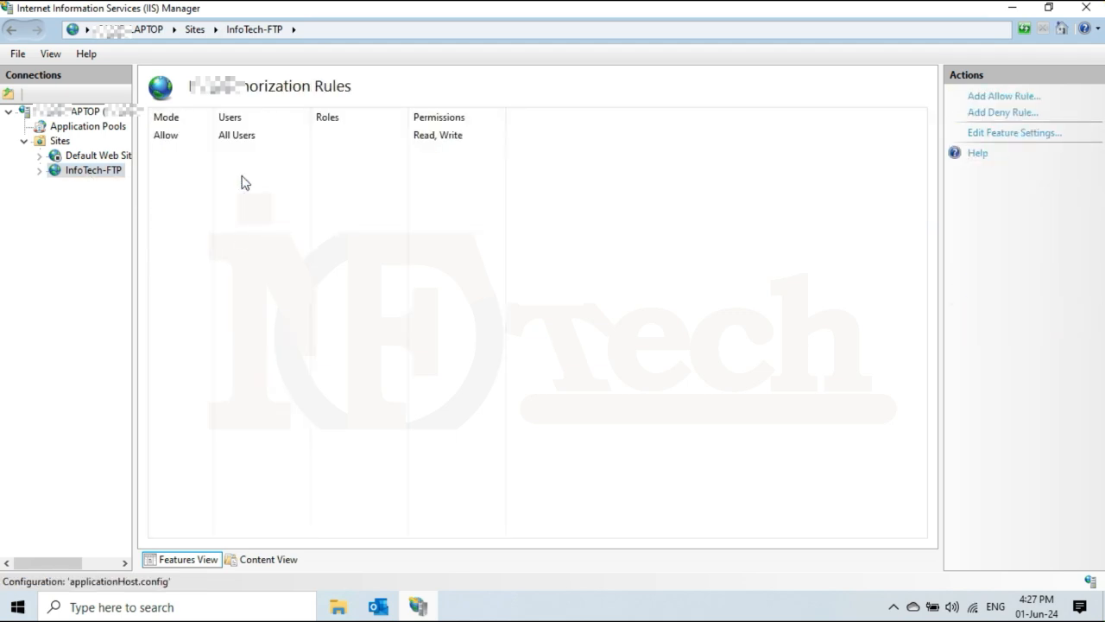
click(182, 138)
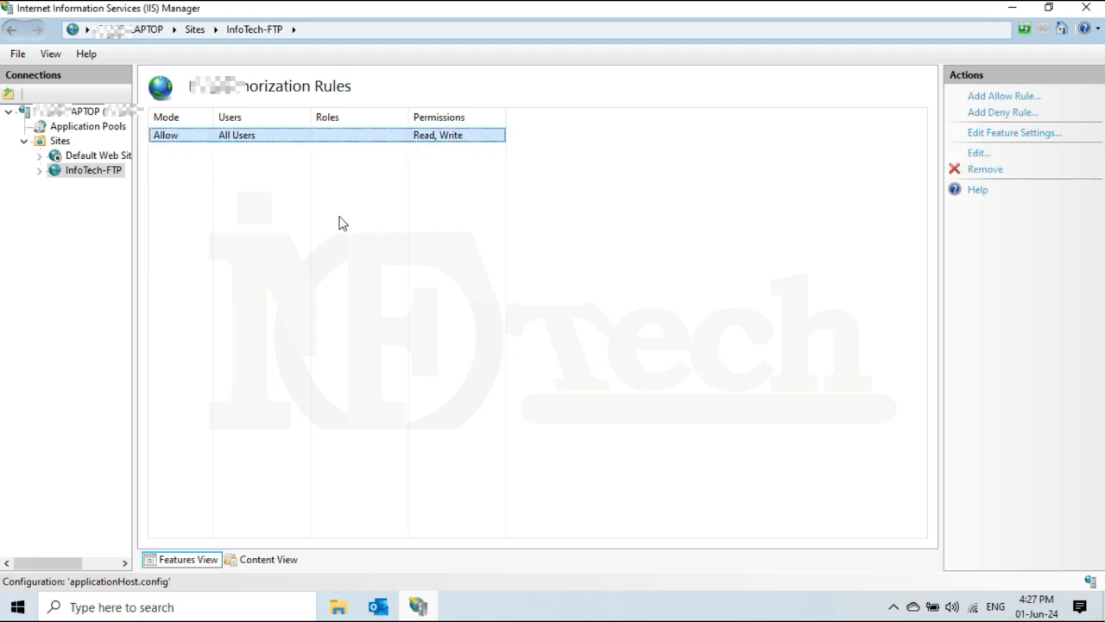
click(315, 247)
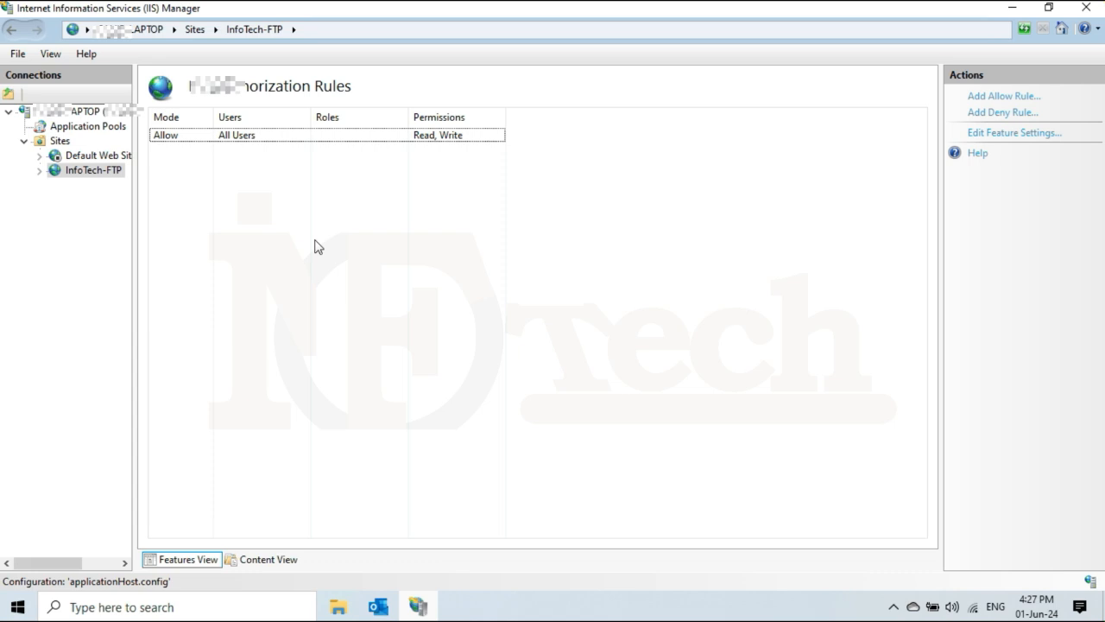
click(92, 176)
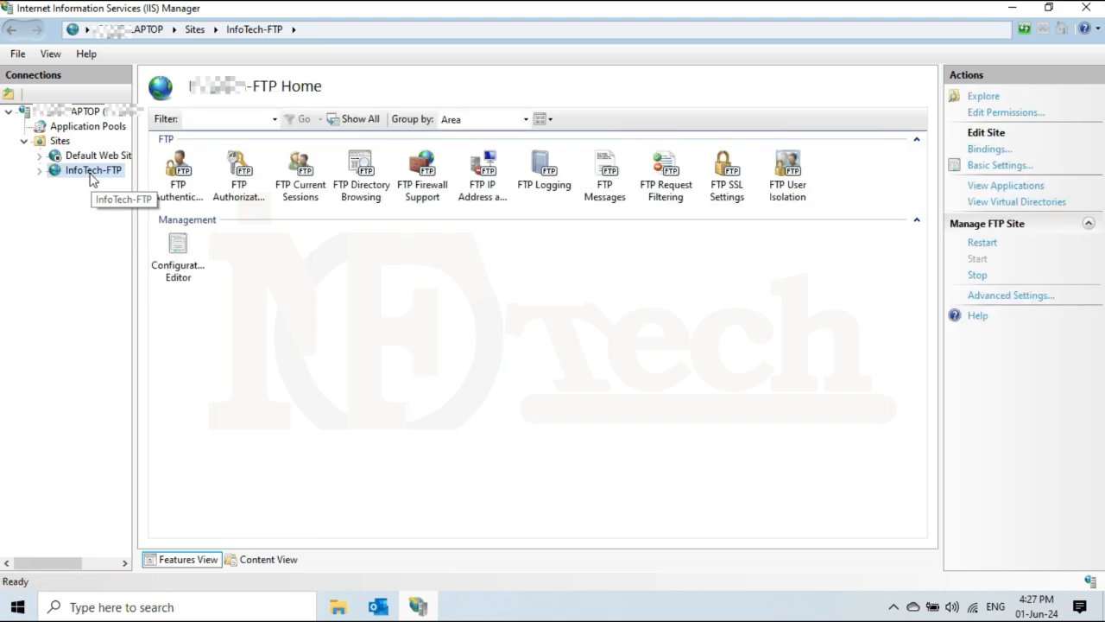
click(1011, 10)
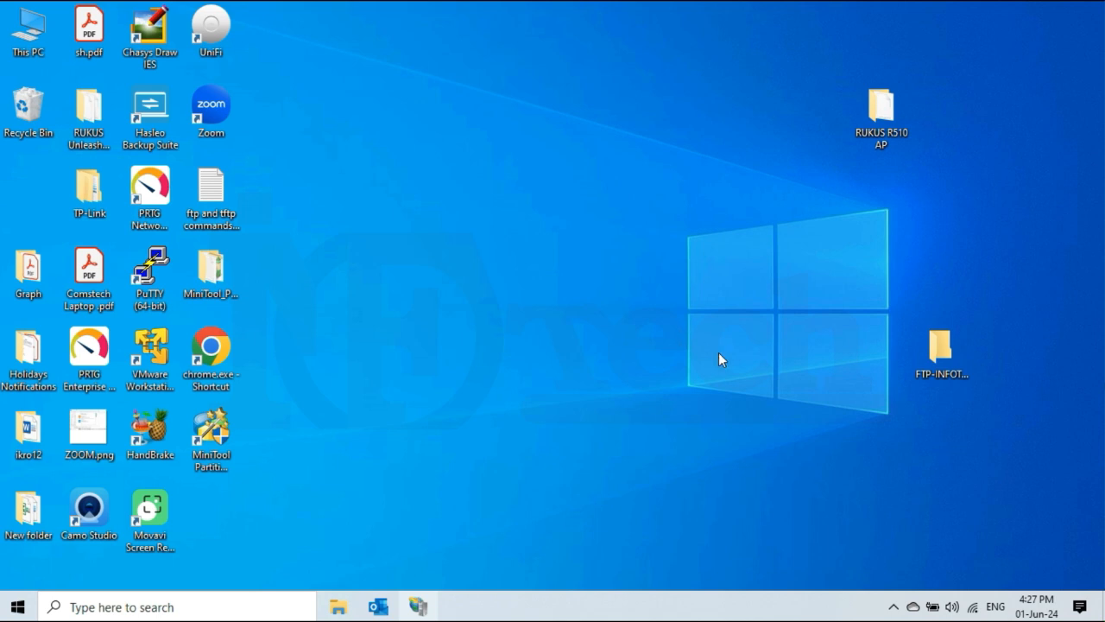
Open FTP-INFOTECH and add a subfolder named 'Test with Anonymous users with all permissions'.
right_click(944, 358)
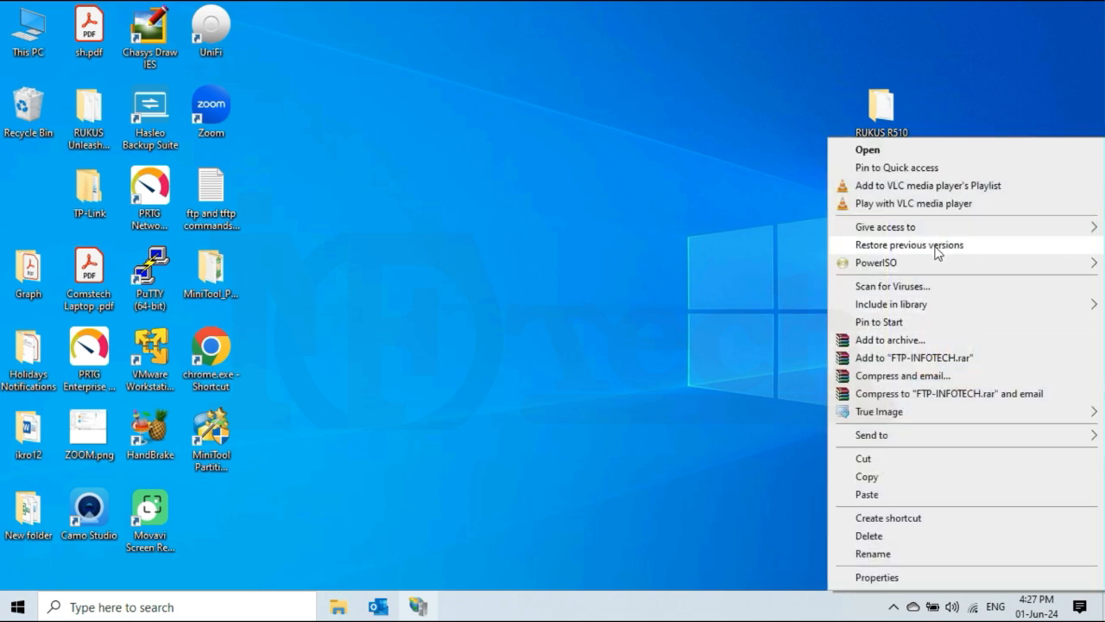
click(931, 148)
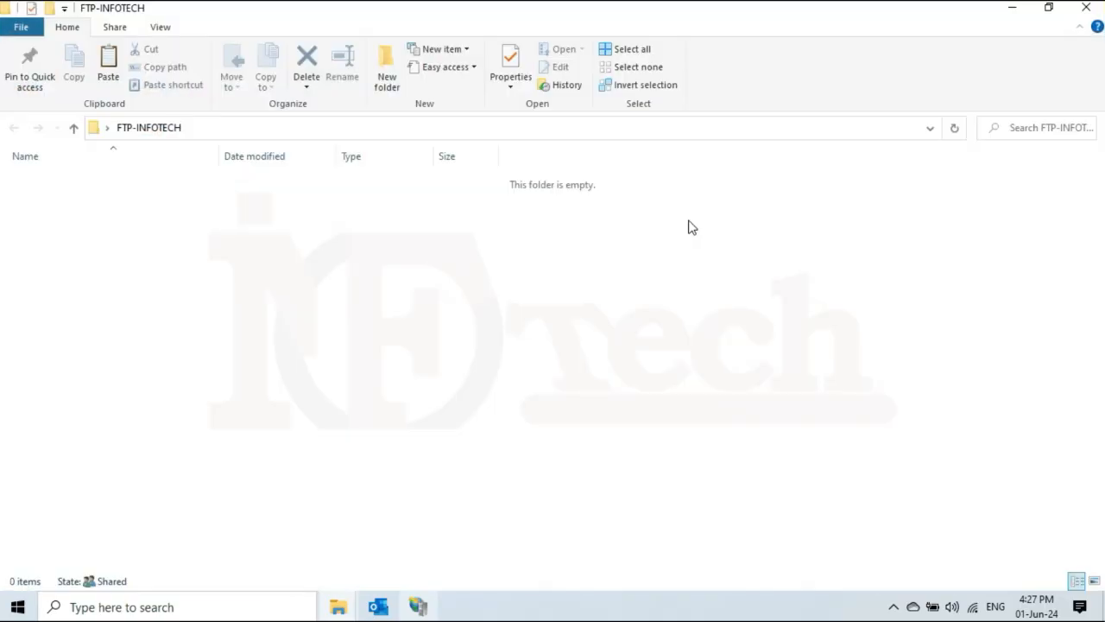
right_click(306, 282)
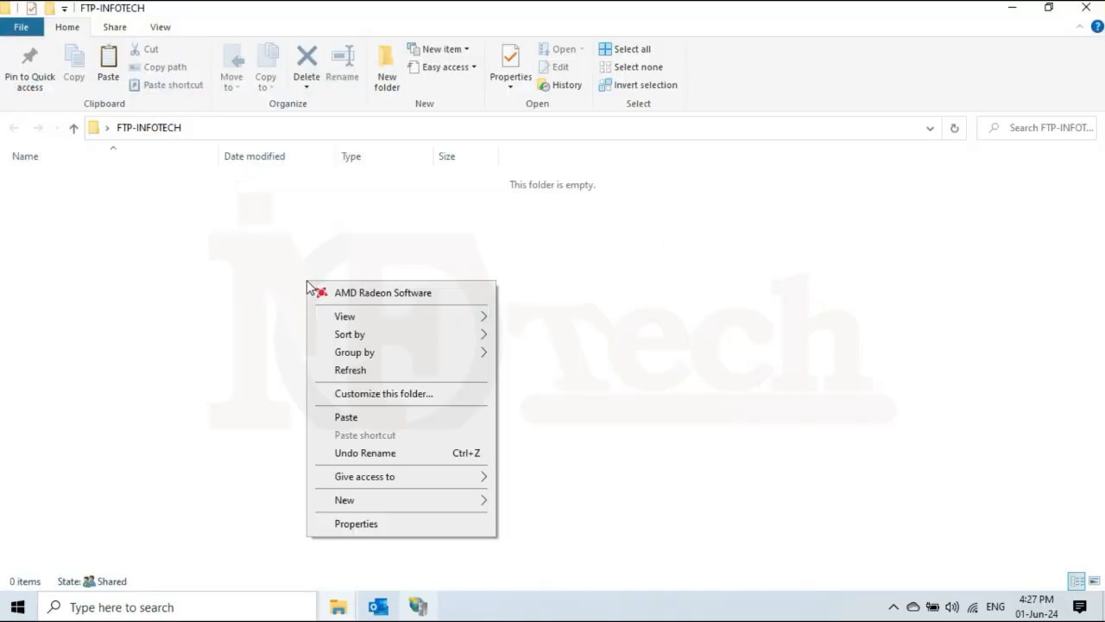
mouse_move(402, 504)
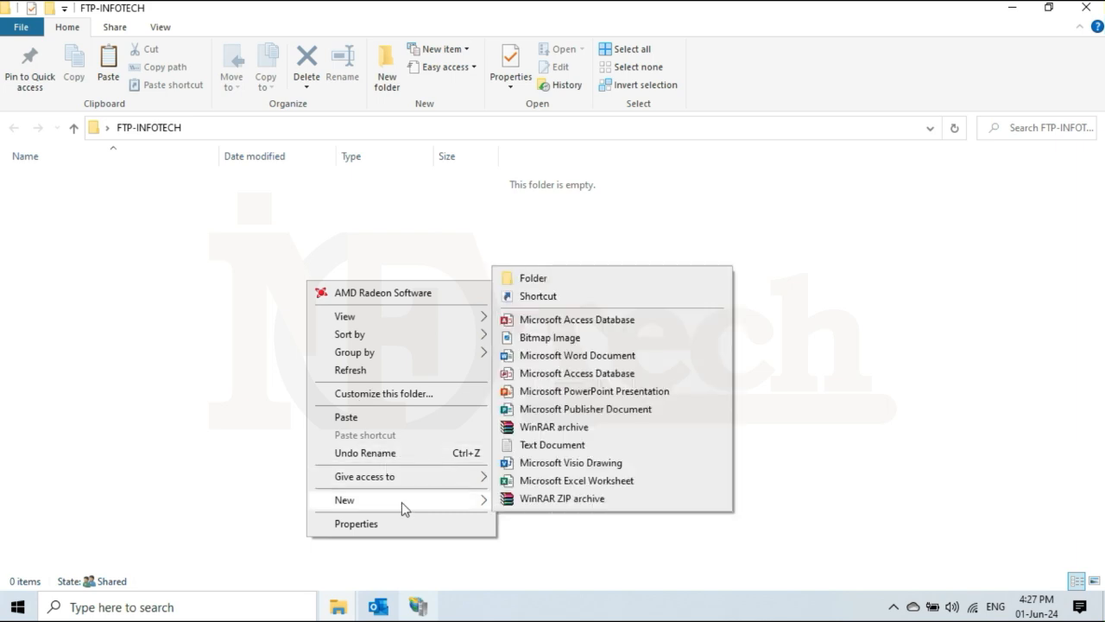
click(577, 283)
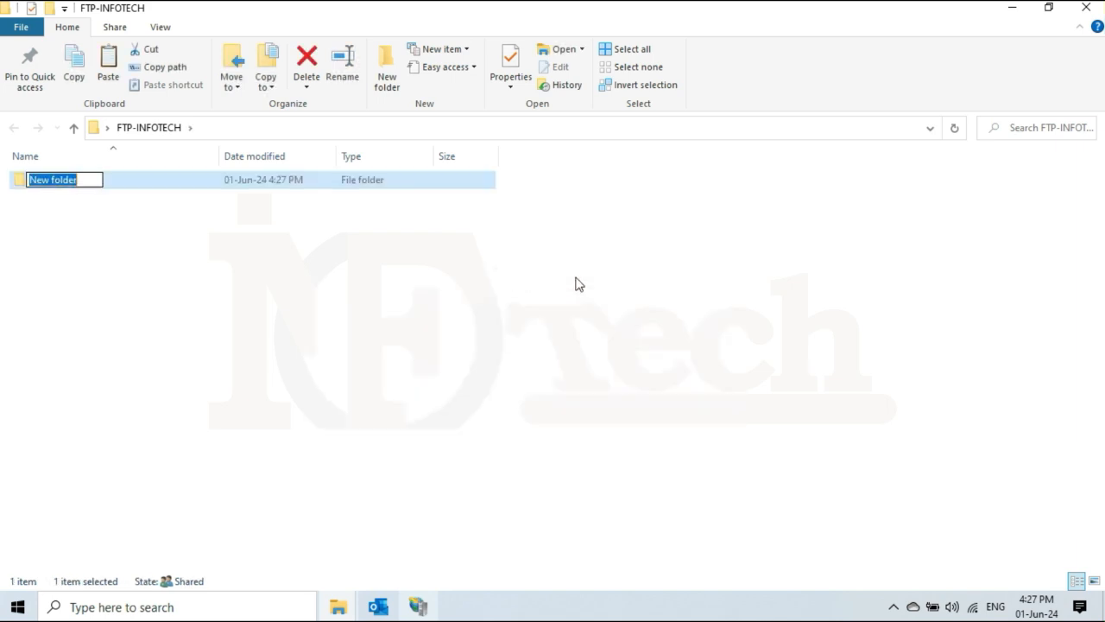
text(Test wi)
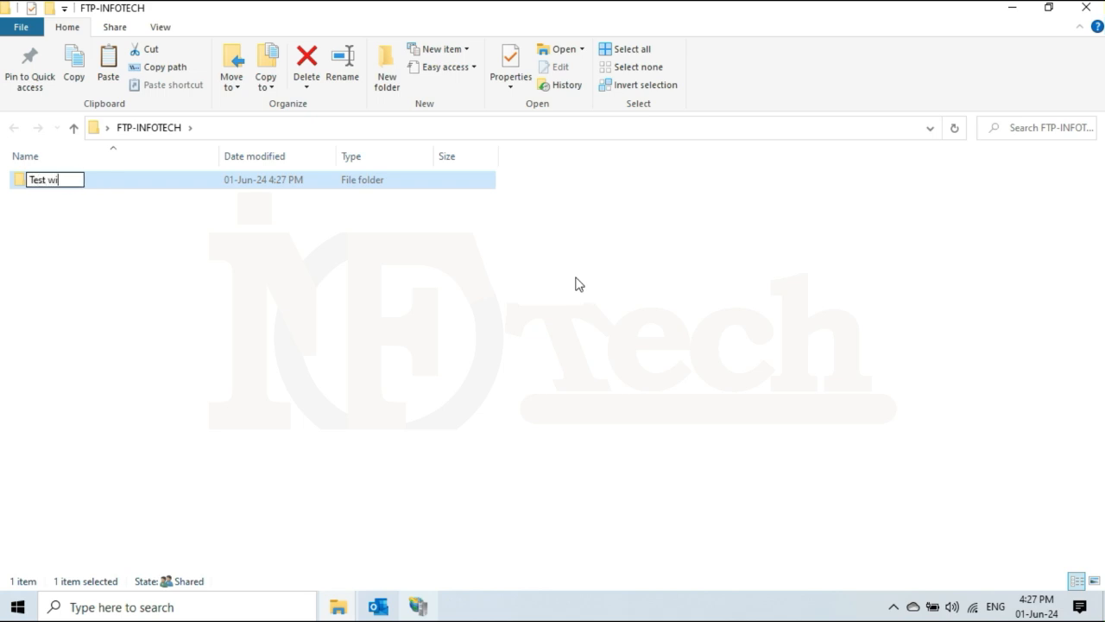
text(th Ano)
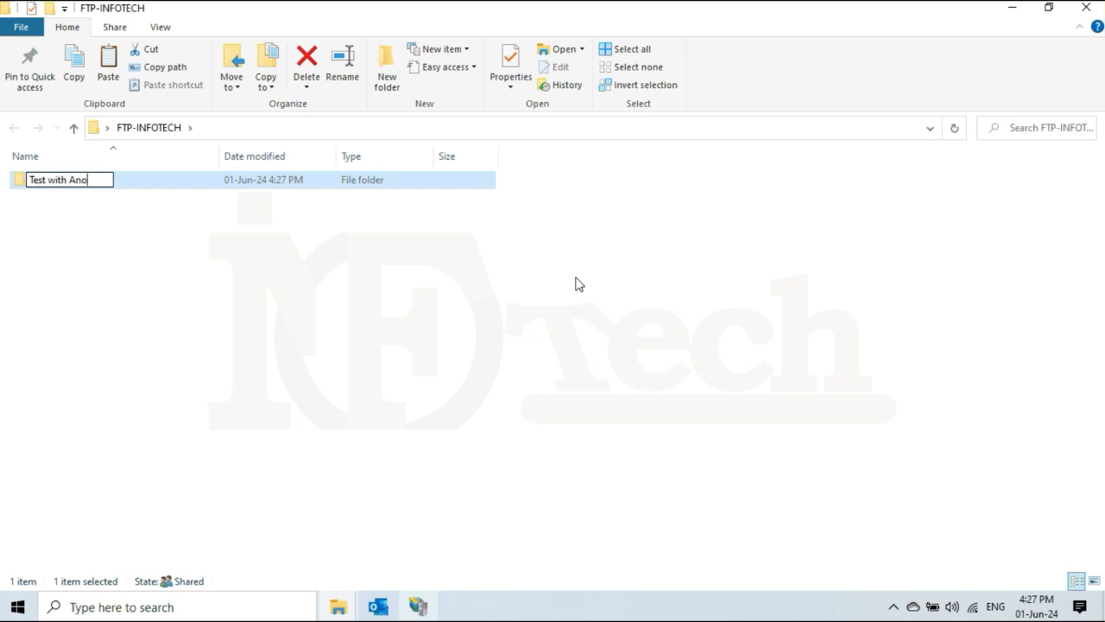
text(nymous us)
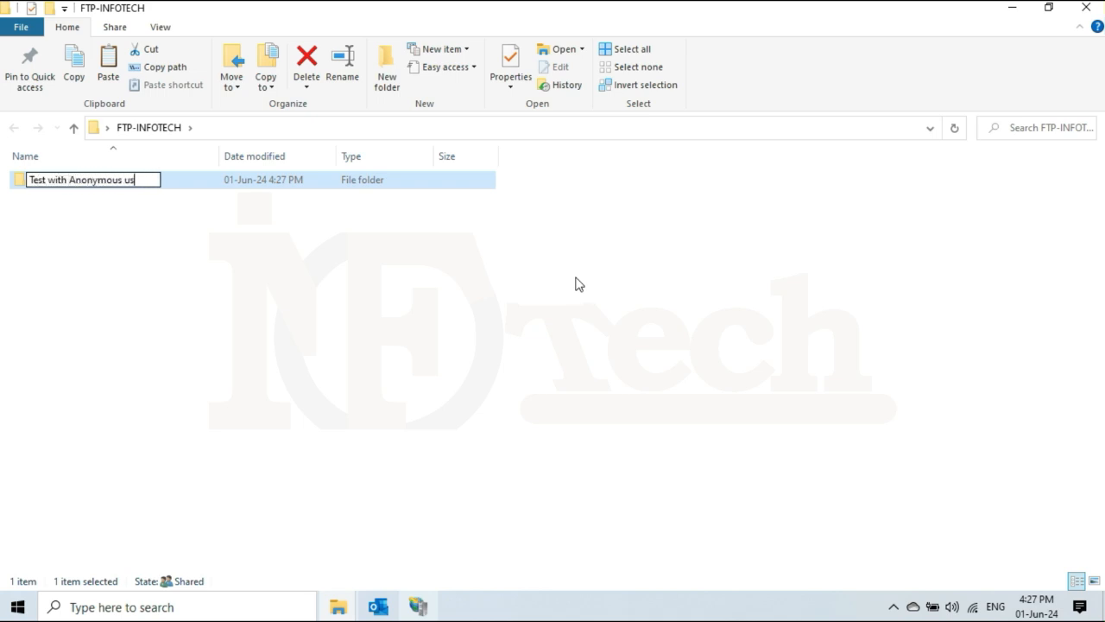
text(ers with all)
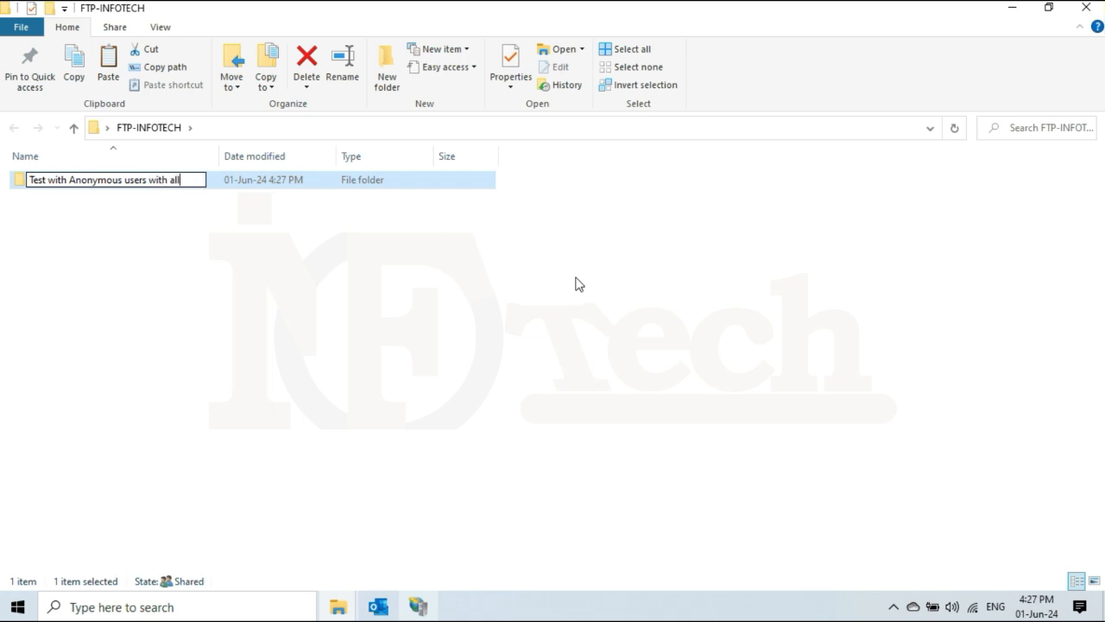
text( permissions)
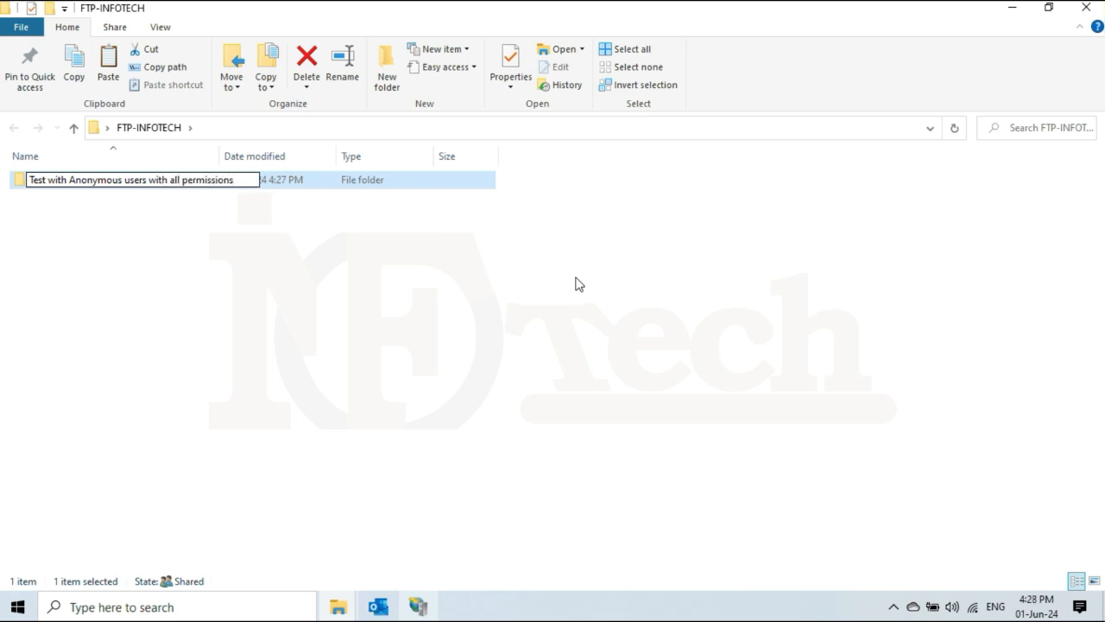
key(Return)
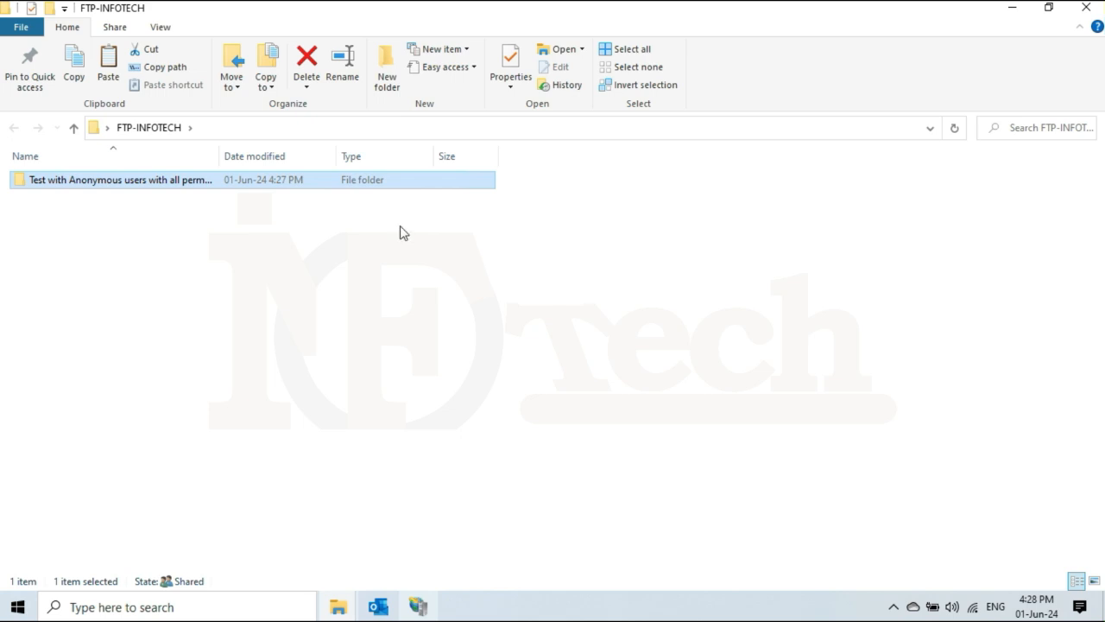
click(193, 275)
Inside the new subfolder, create an empty text file named 'Test Data inside the folder.txt'.
double_click(143, 185)
right_click(121, 226)
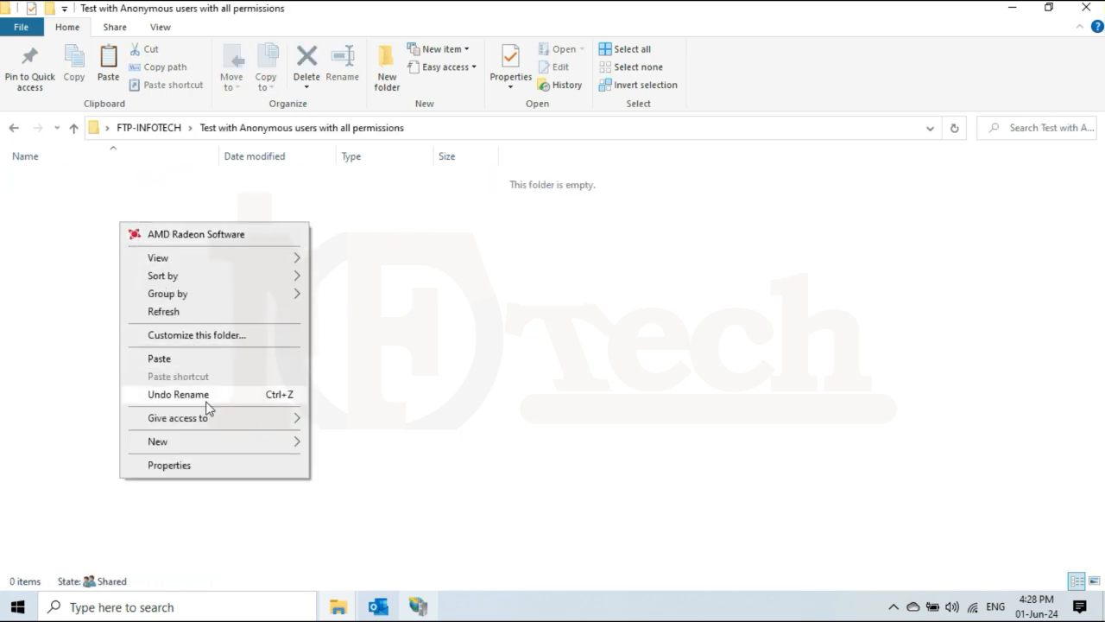
mouse_move(216, 443)
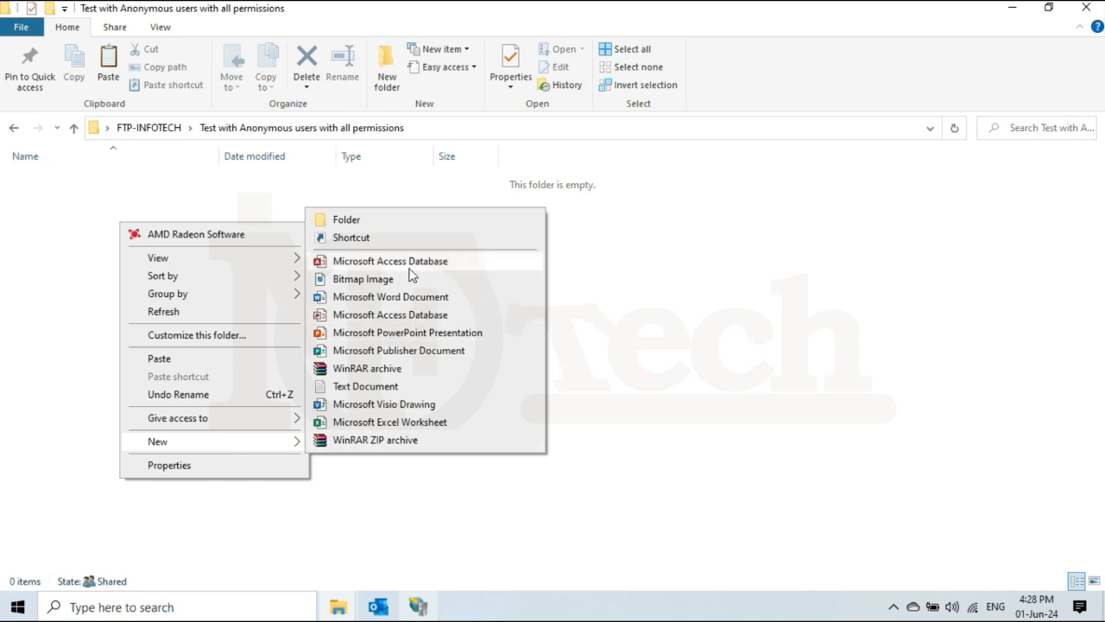
click(386, 386)
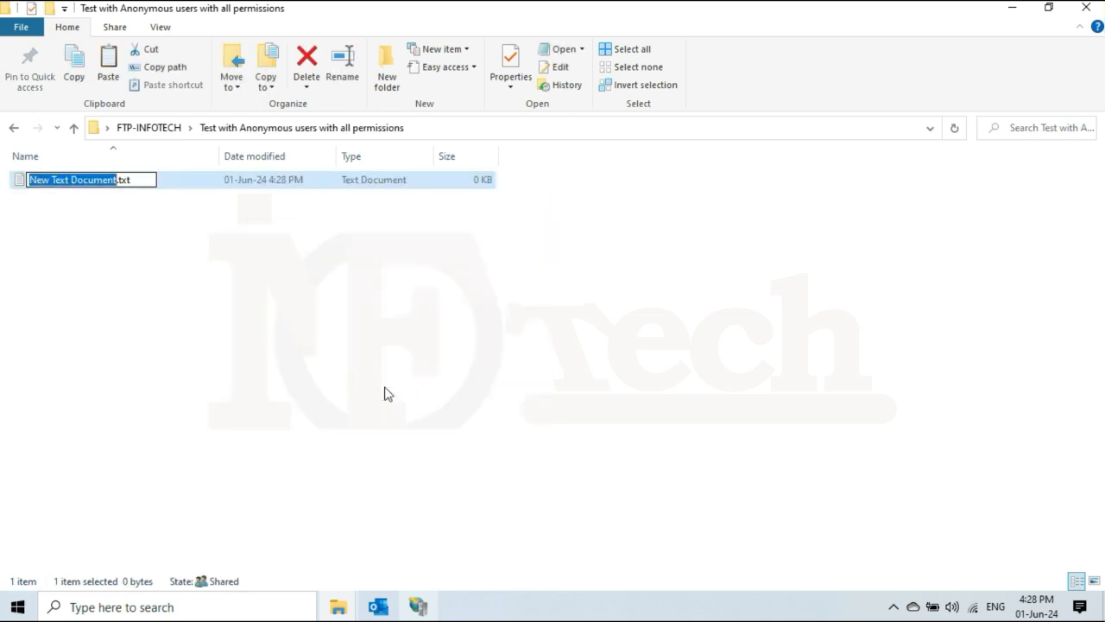
text(Test Dat)
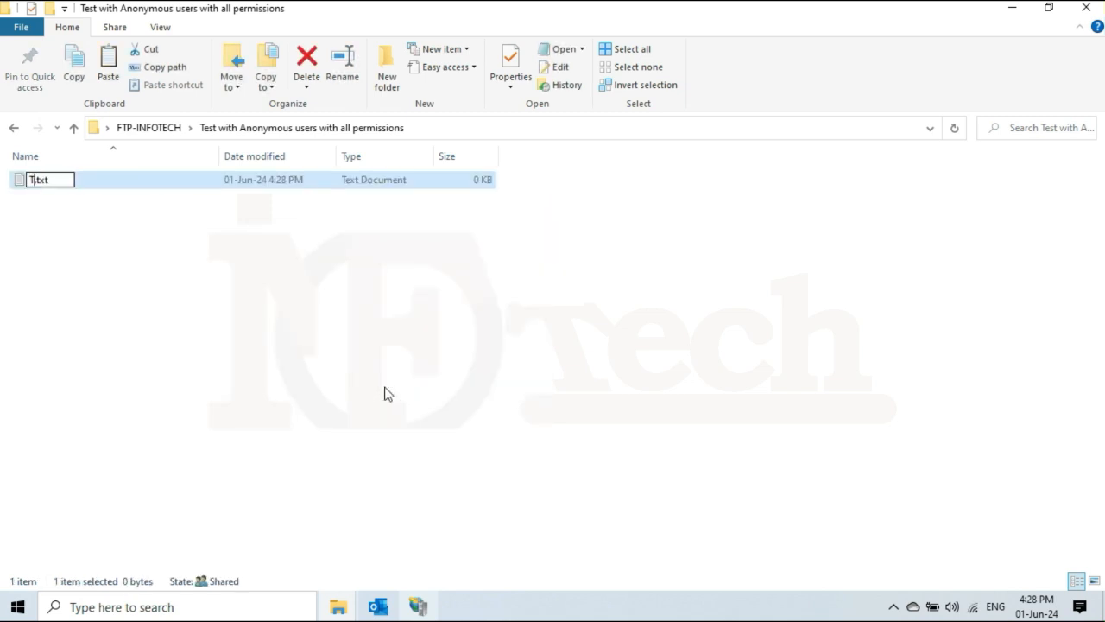
text(a inside the)
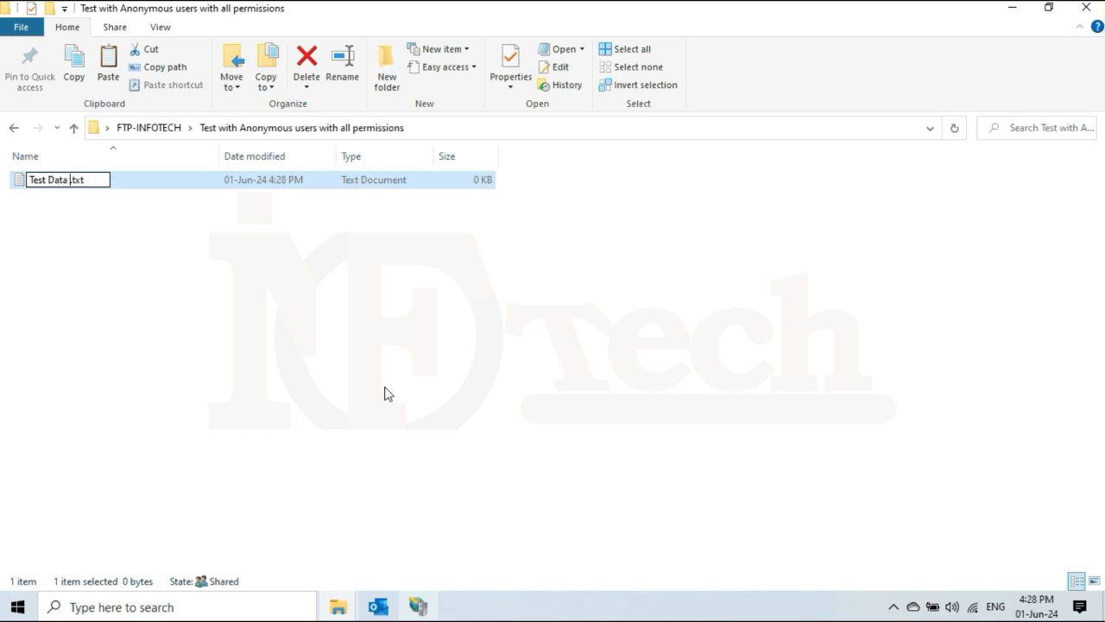
text( folder)
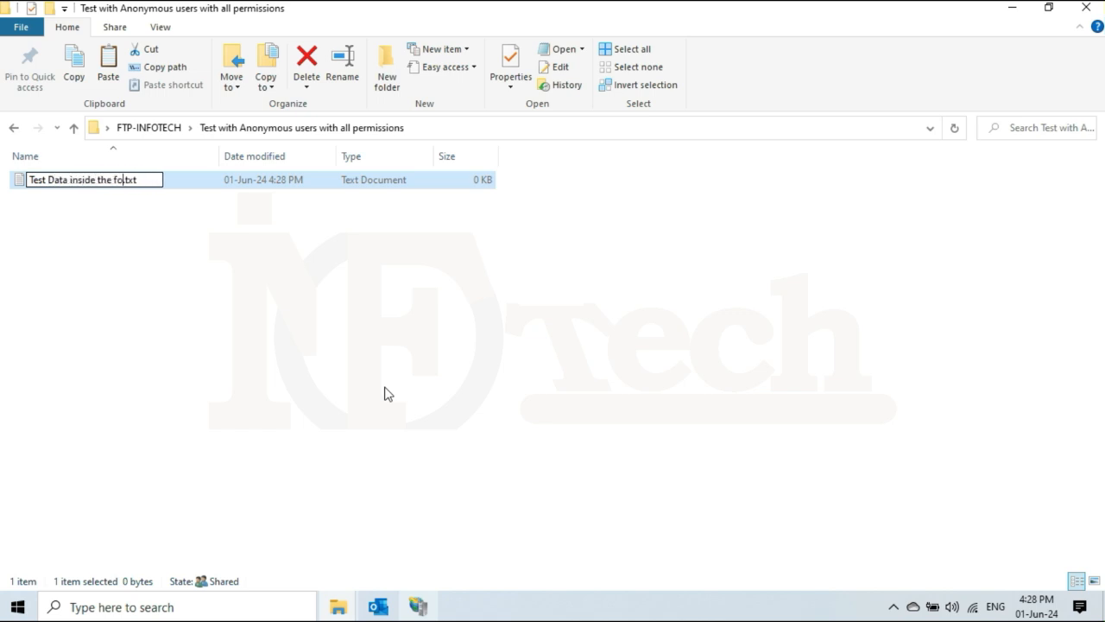
key(Return)
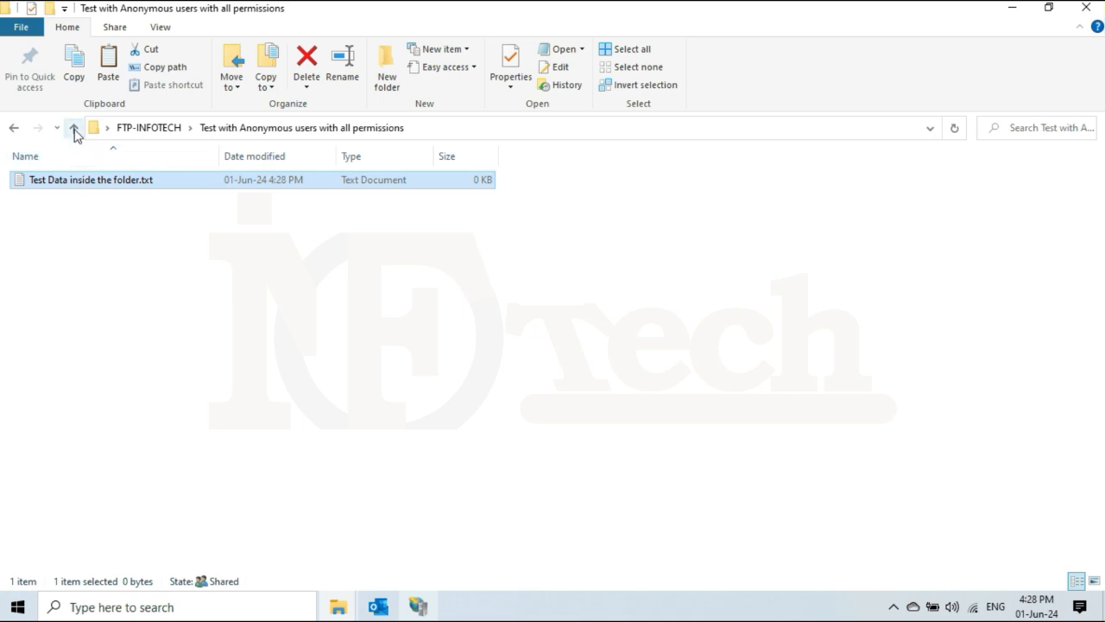
Back in FTP-INFOTECH, create an empty 'test 2 .txt' file, then minimize the remote session.
click(14, 129)
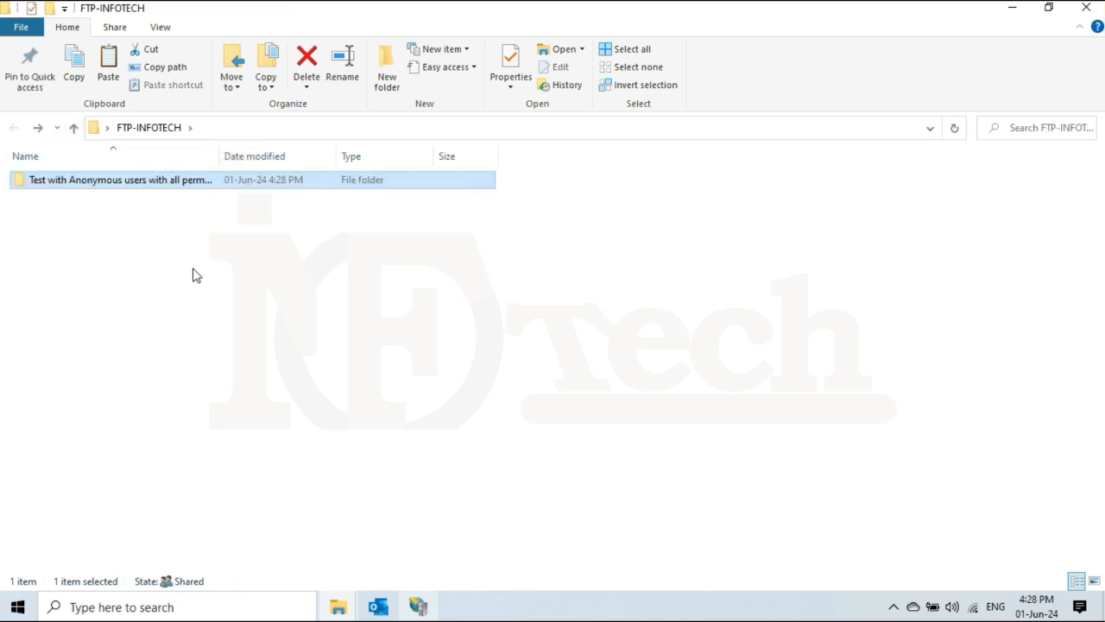
click(193, 274)
right_click(149, 267)
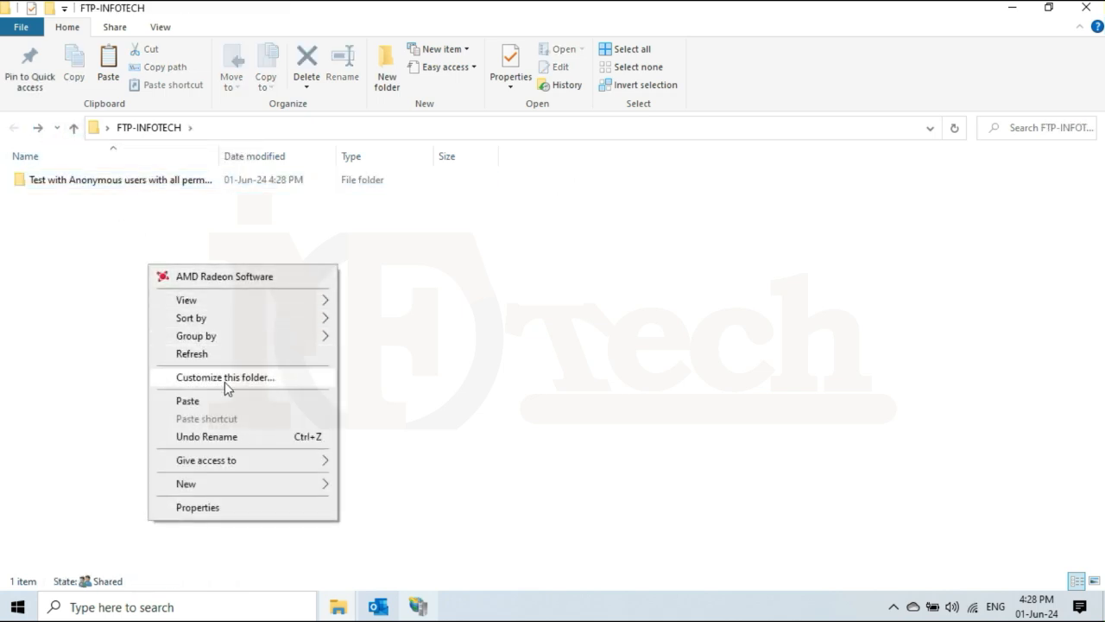
mouse_move(233, 486)
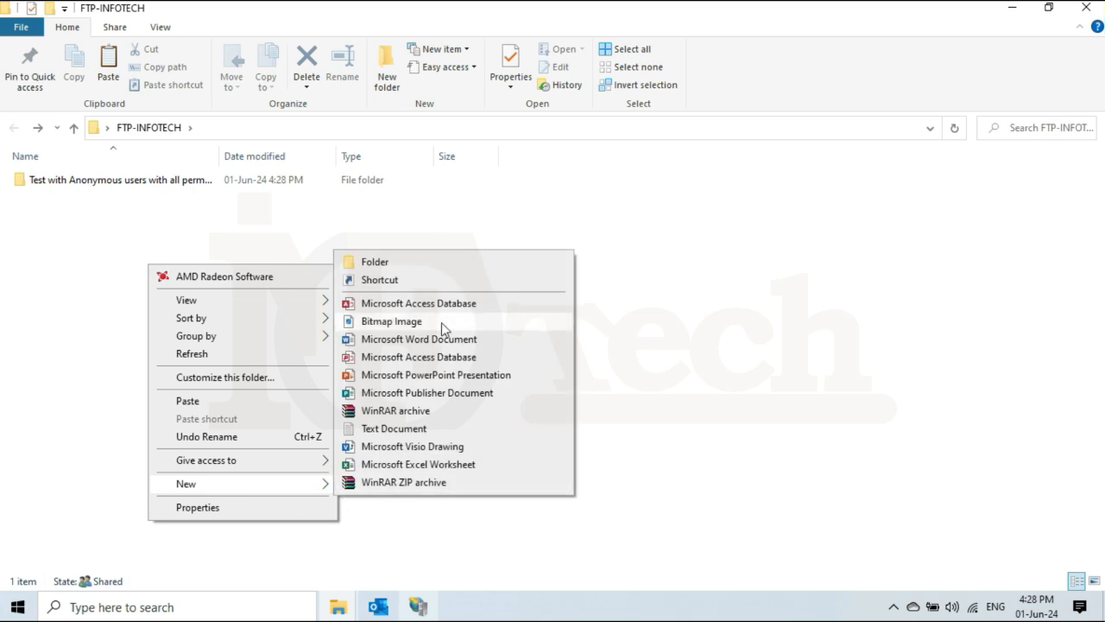
click(420, 429)
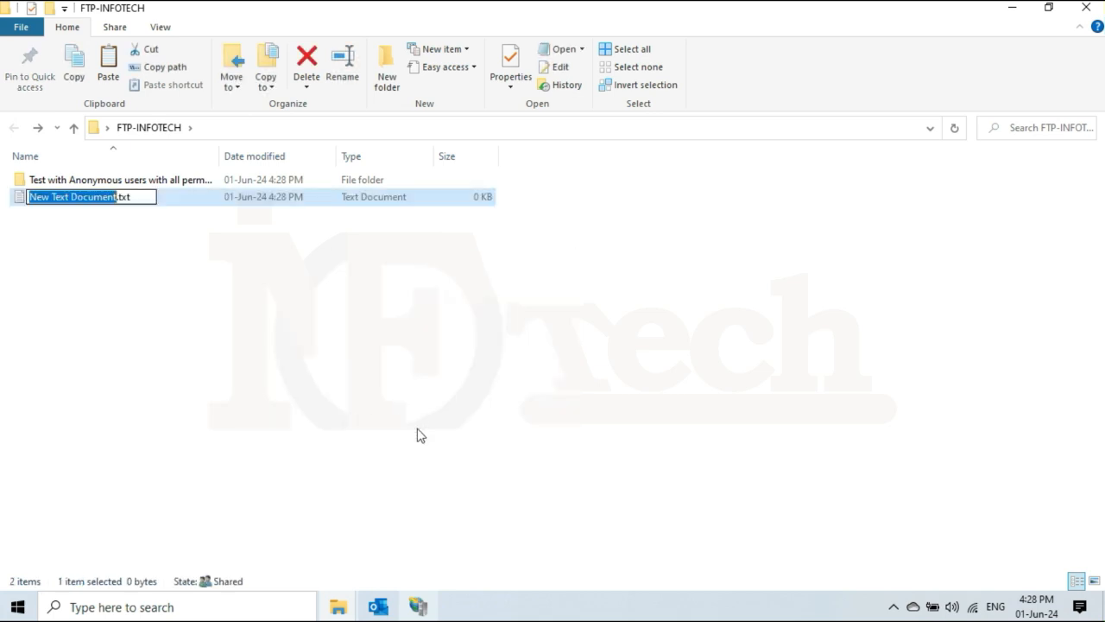
text(test 2)
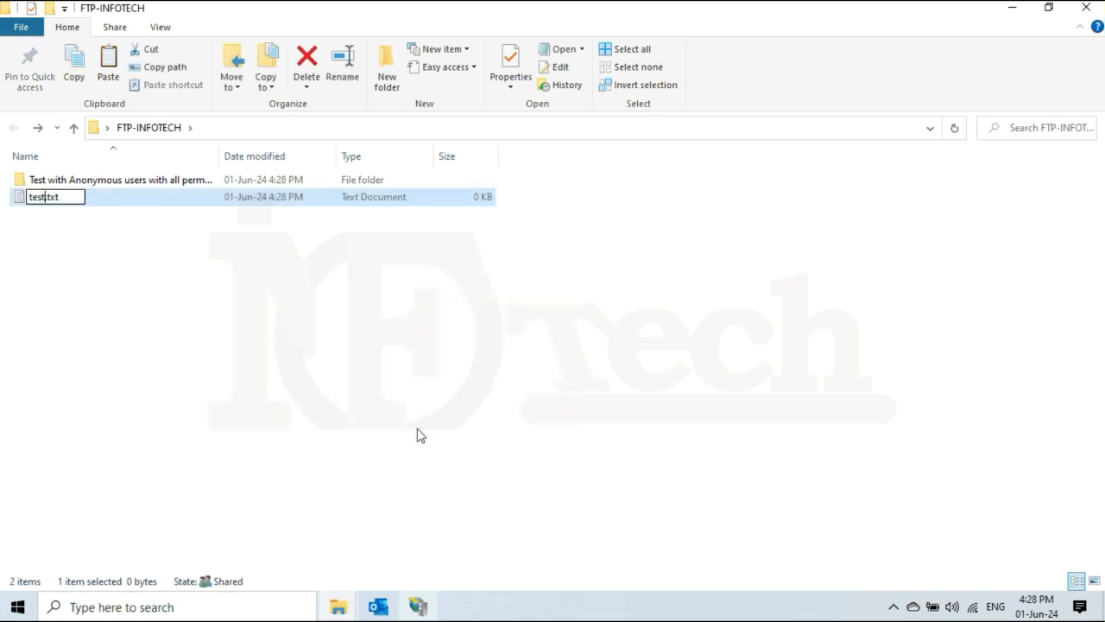
key(Return)
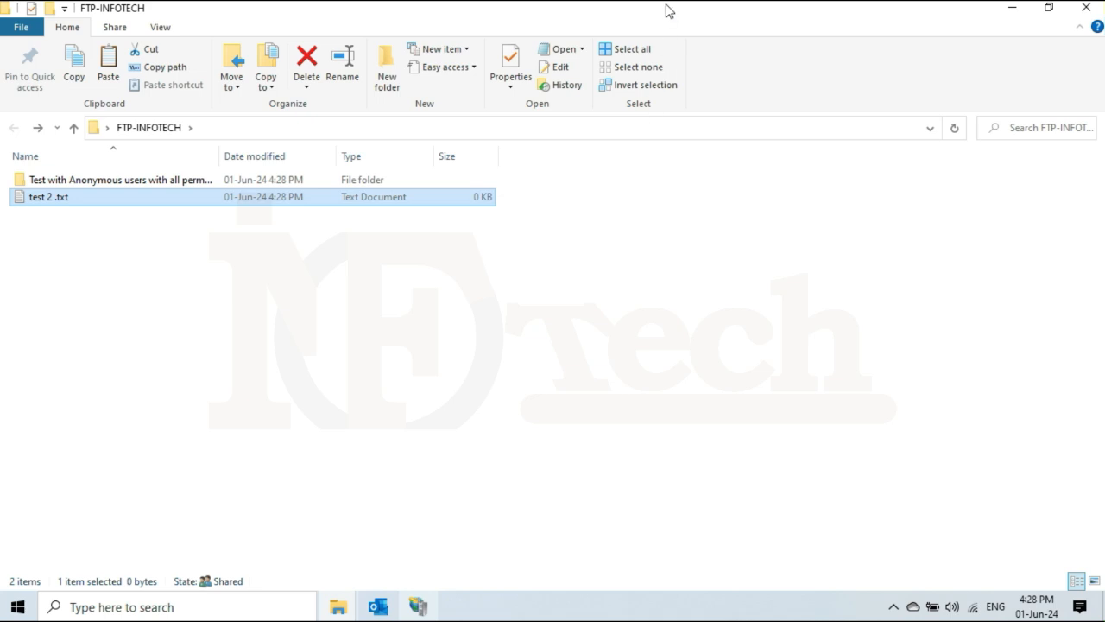
mouse_move(674, 7)
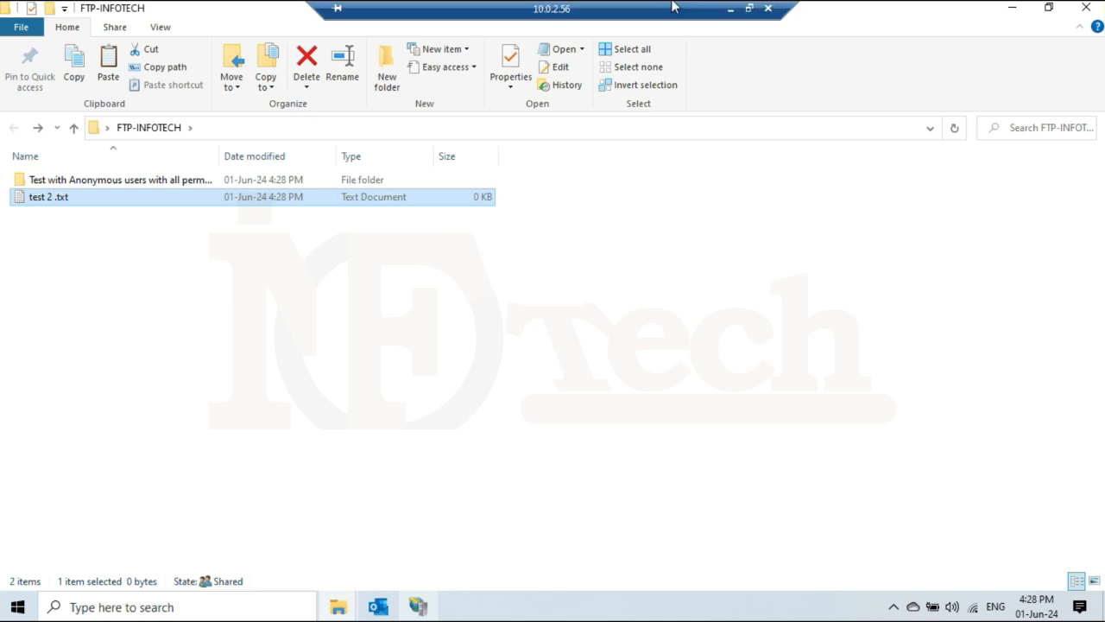
click(732, 10)
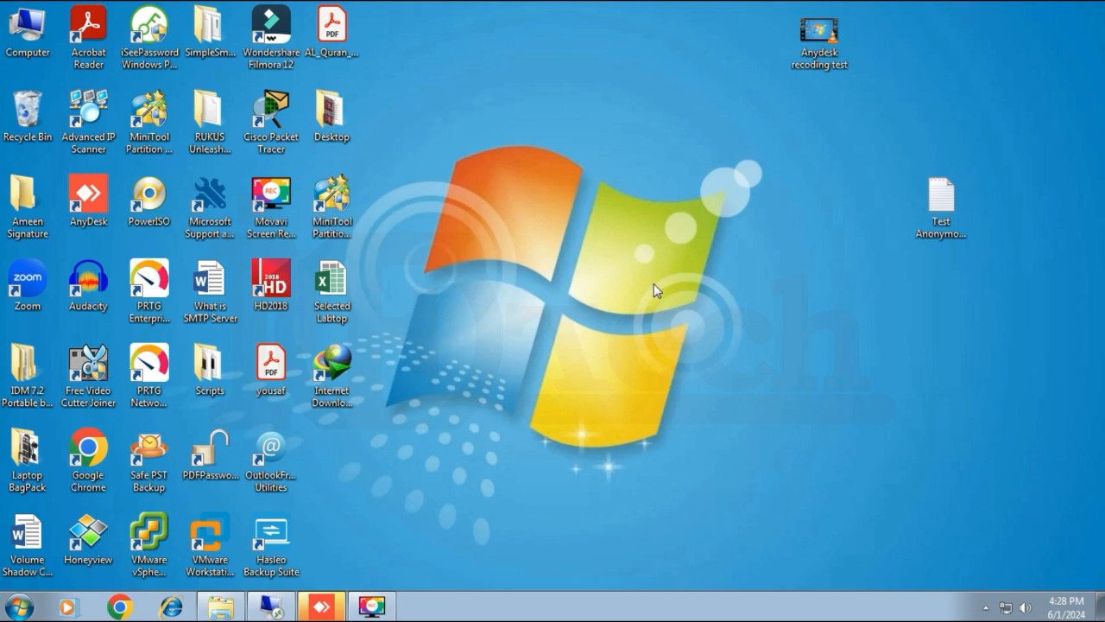
From Computer on the Windows 7 client, browse to ftp://10.0.2.56:21.
right_click(24, 30)
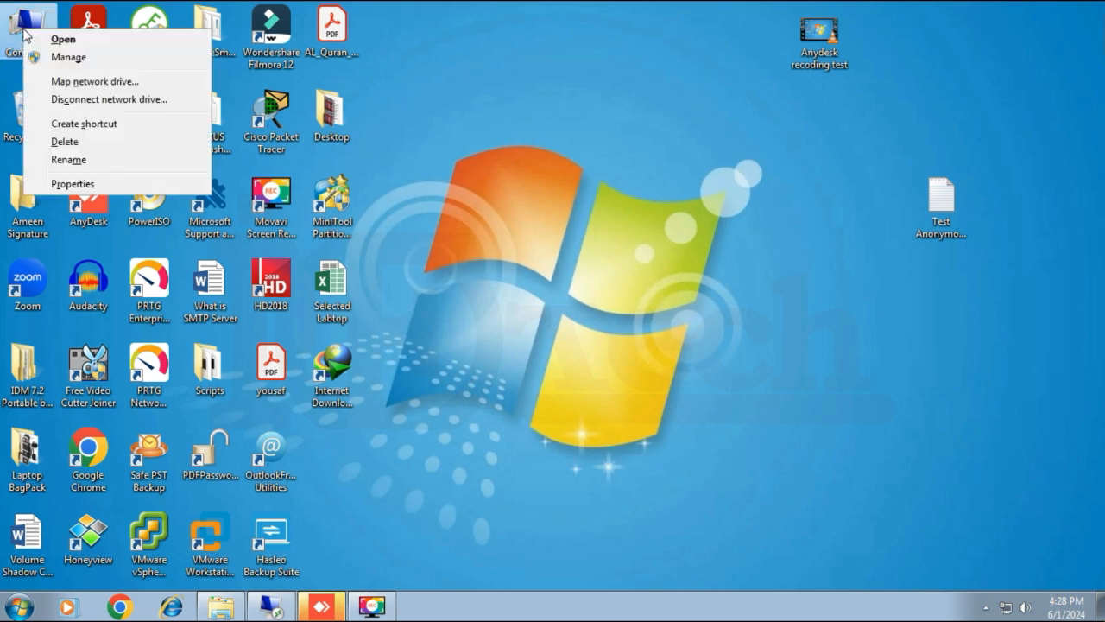
click(59, 40)
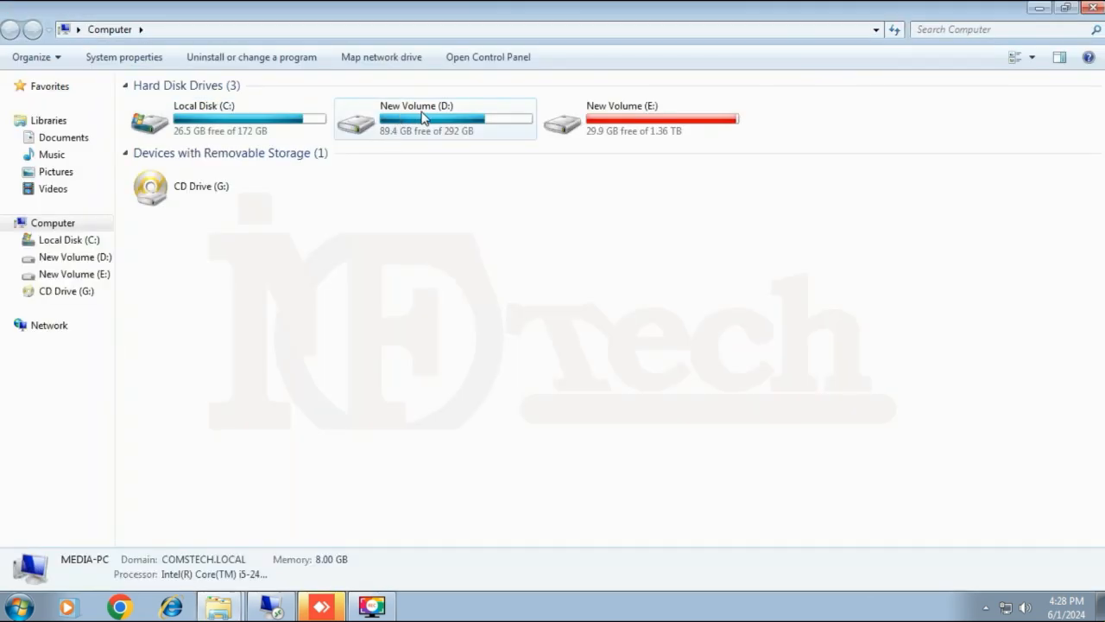
click(484, 29)
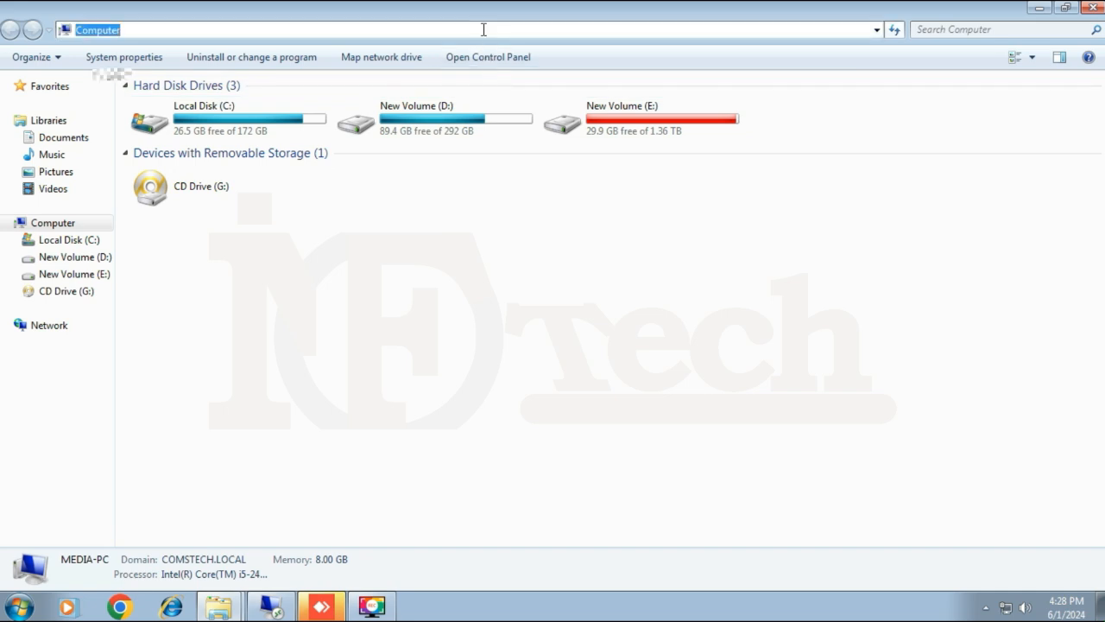
text(ftp://)
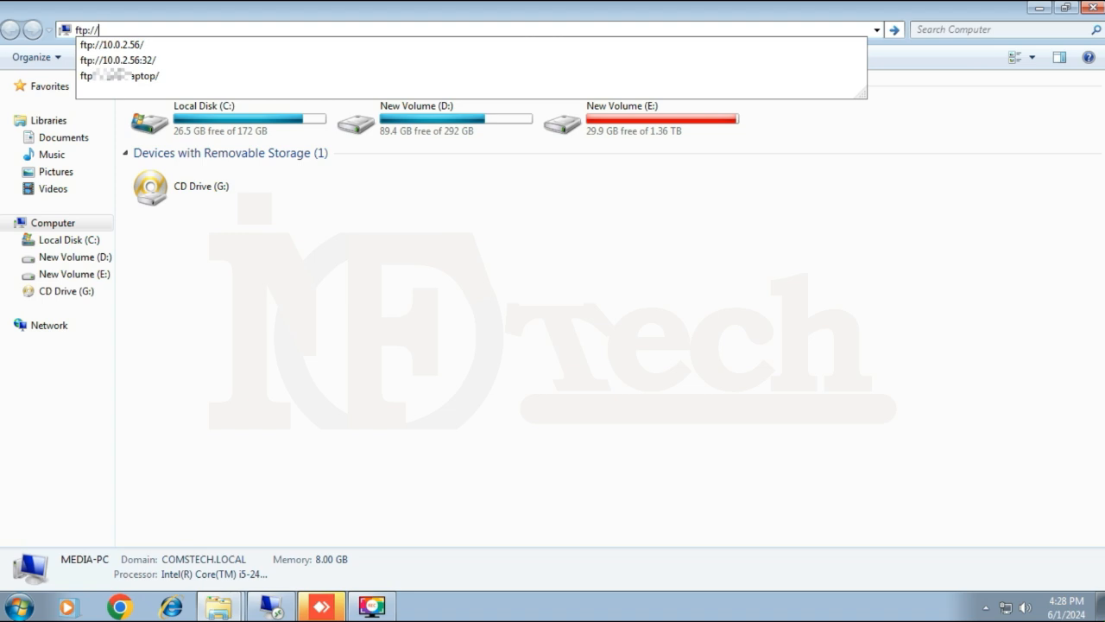
text(10.0.2.56)
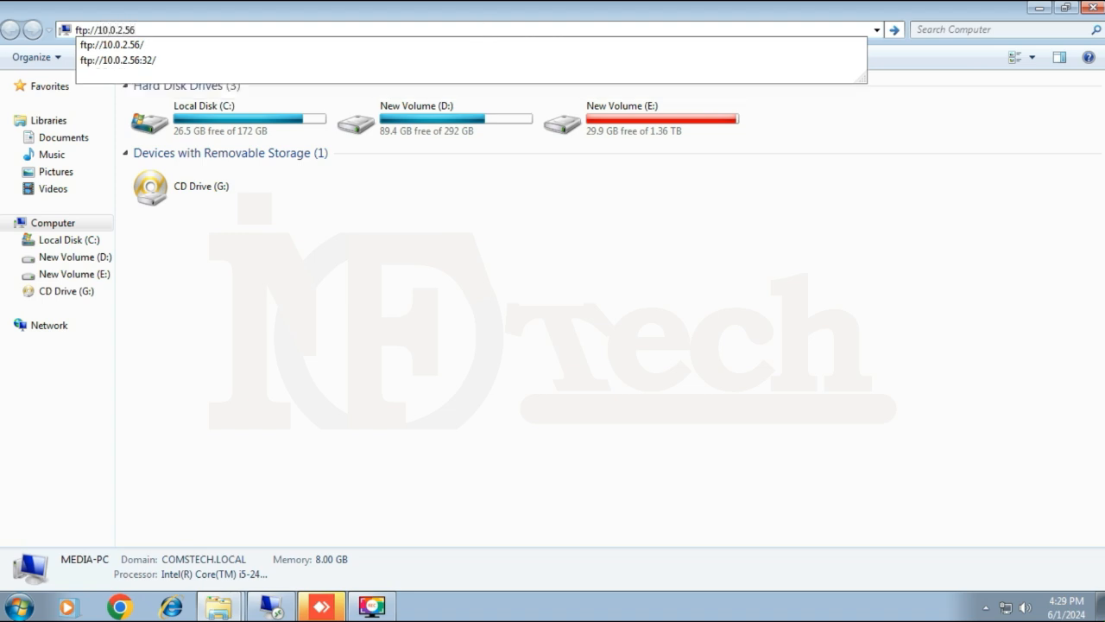
text(:)
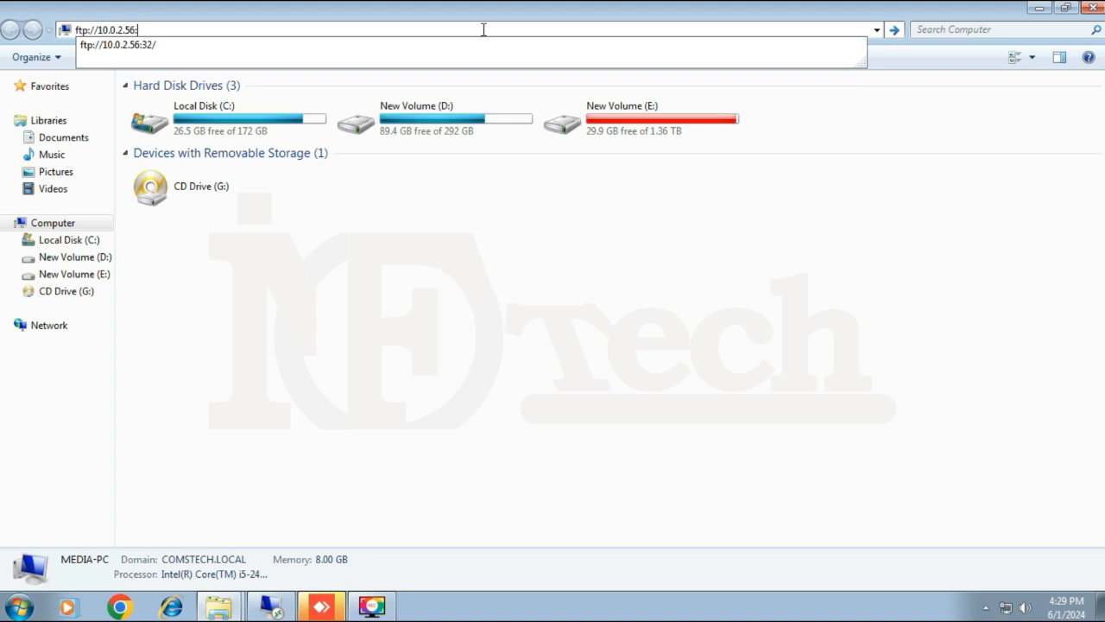
text(21)
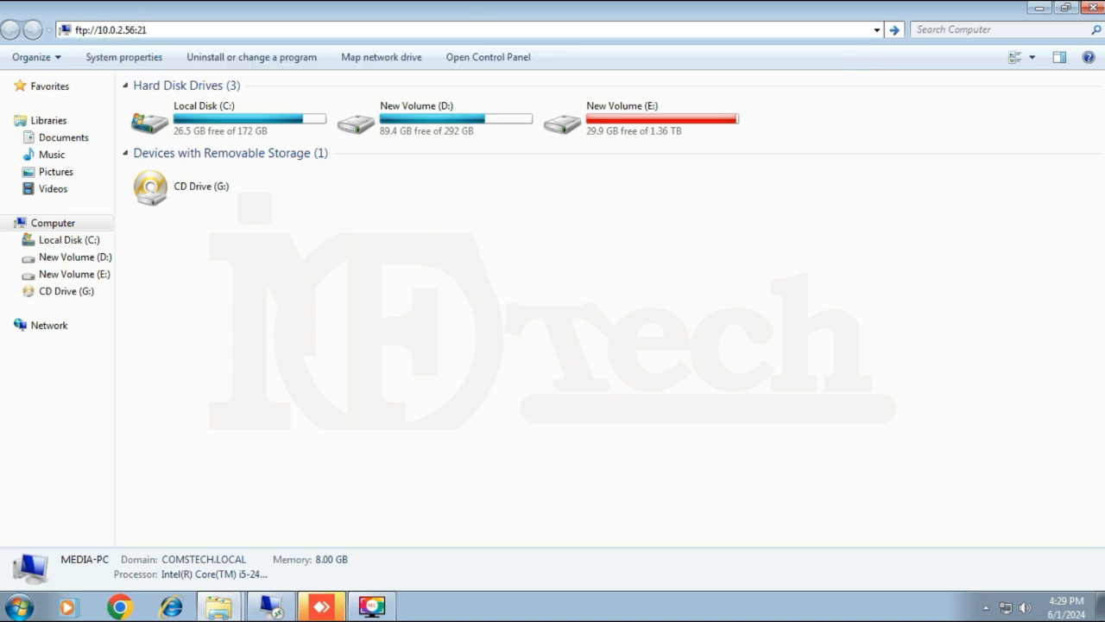
key(Return)
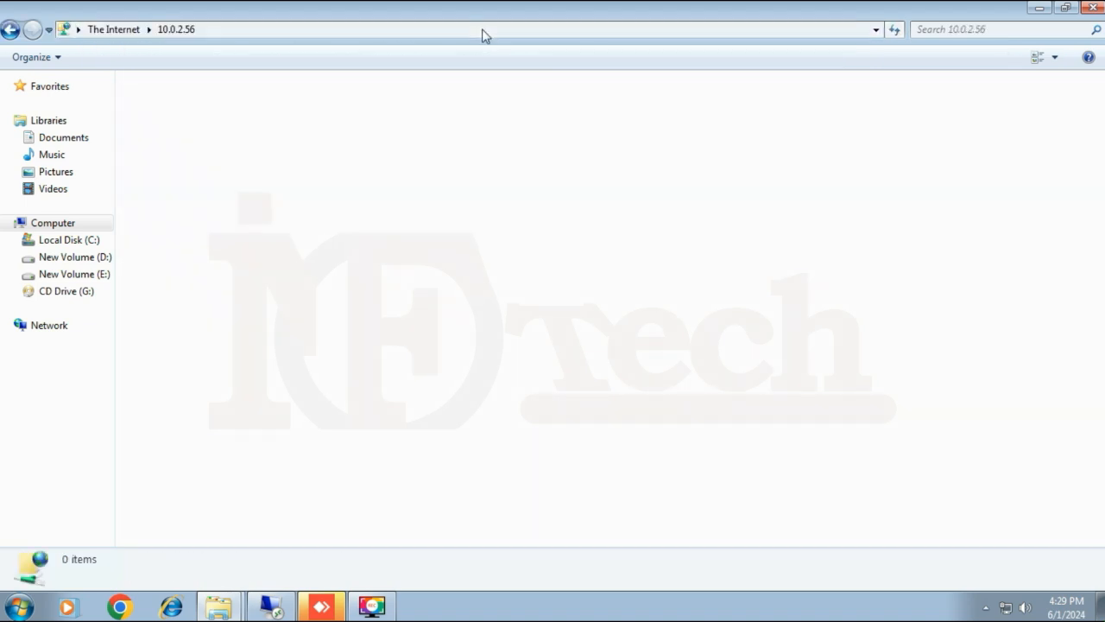
Refresh the empty FTP view so the folder and test 2 .txt appear.
right_click(492, 257)
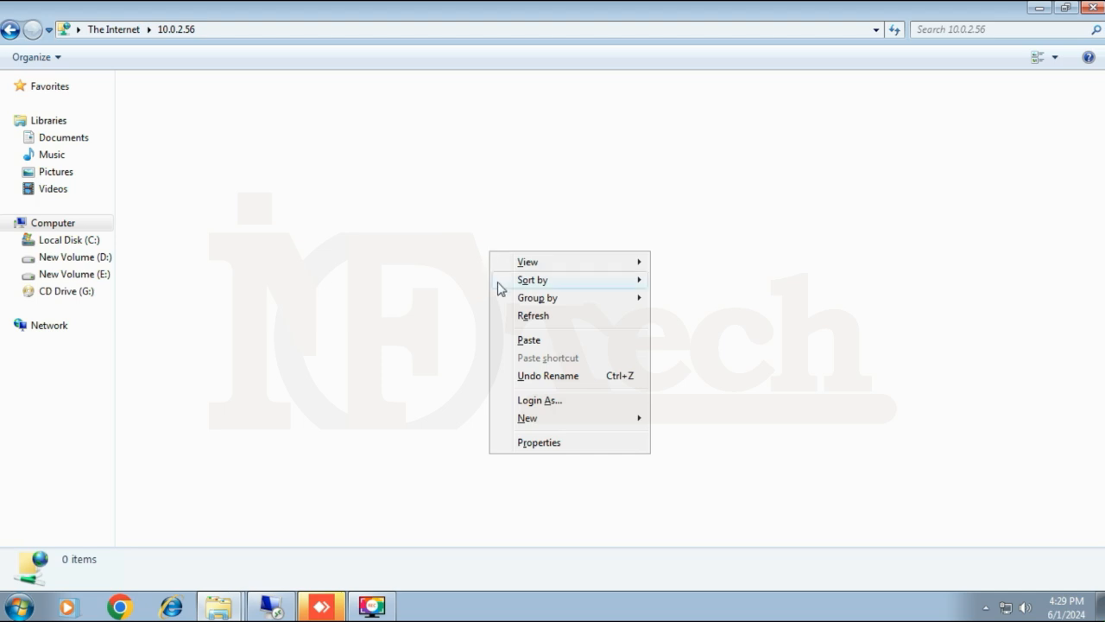
click(546, 317)
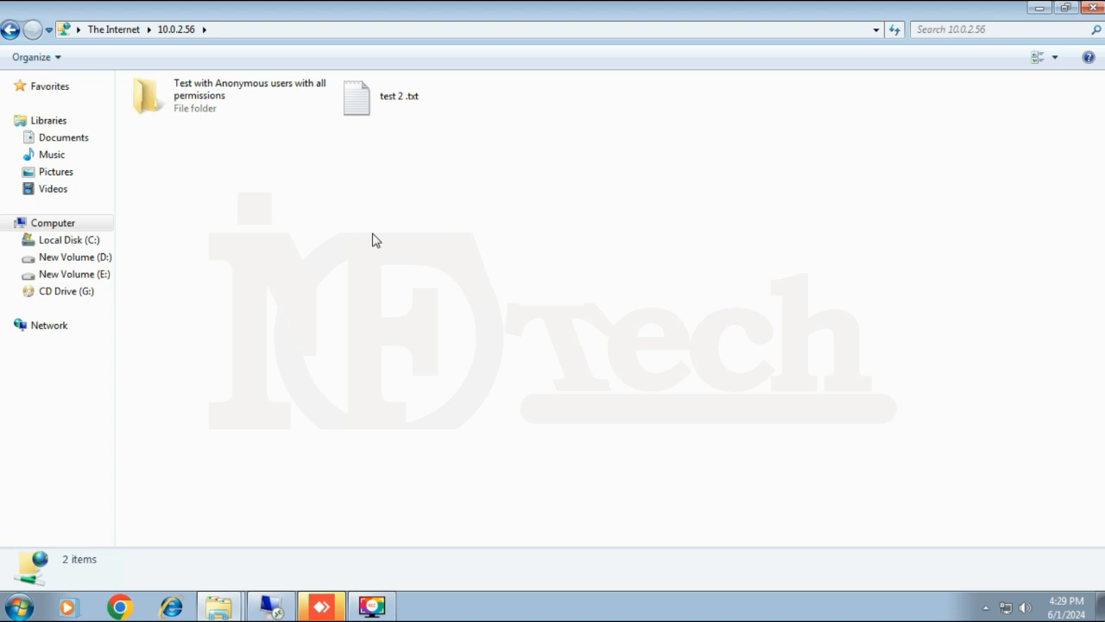
Delete test 2 .txt and then the Test with Anonymous users folder, confirming each deletion.
click(365, 110)
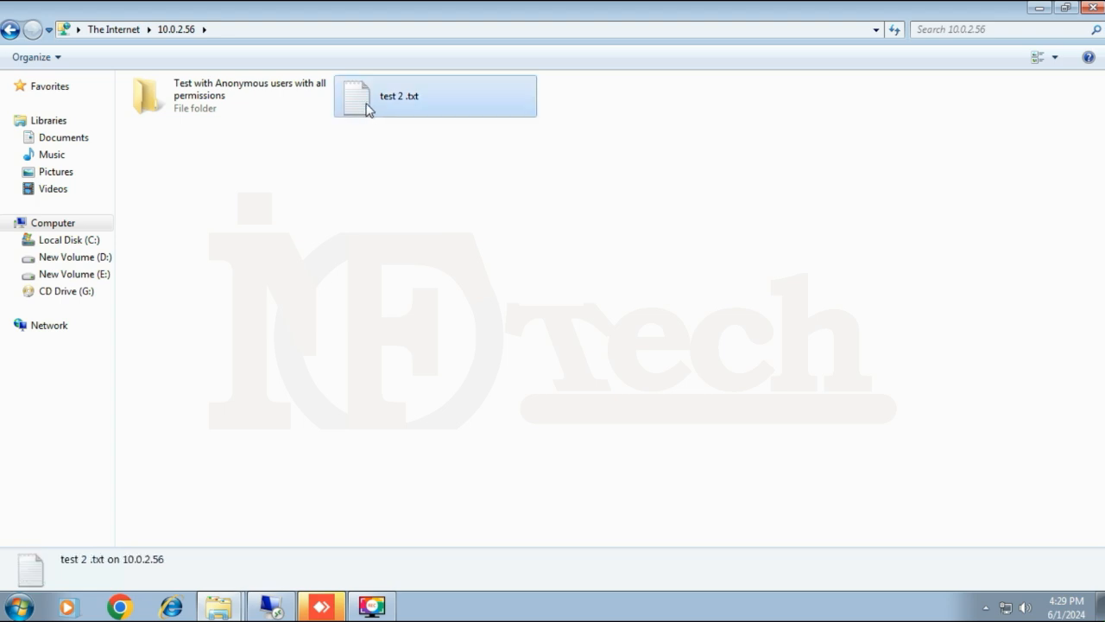
right_click(368, 110)
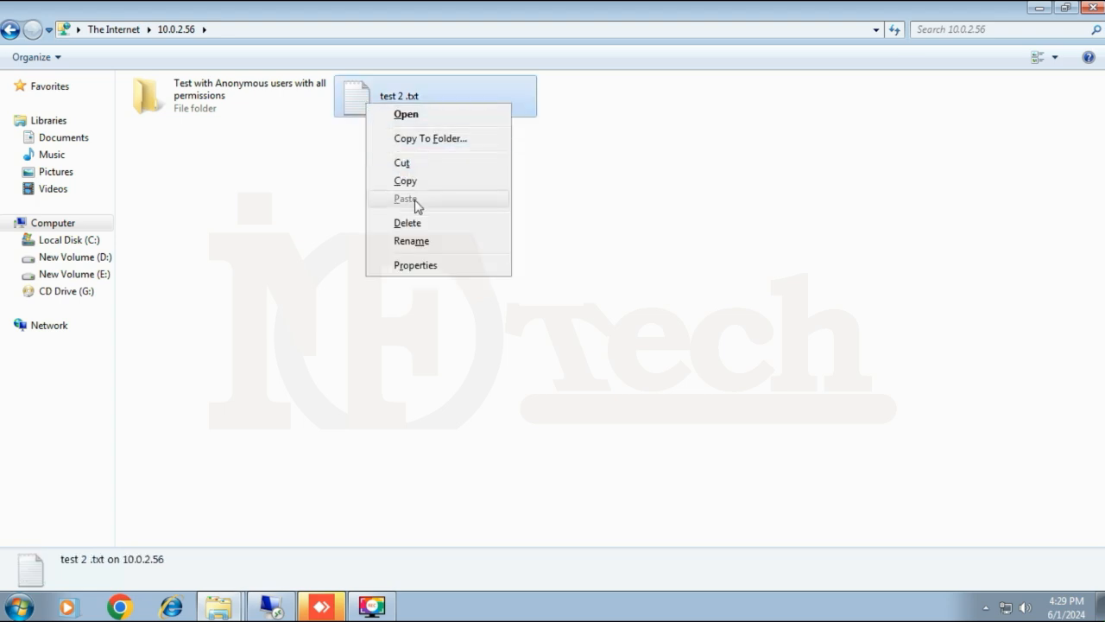
click(409, 223)
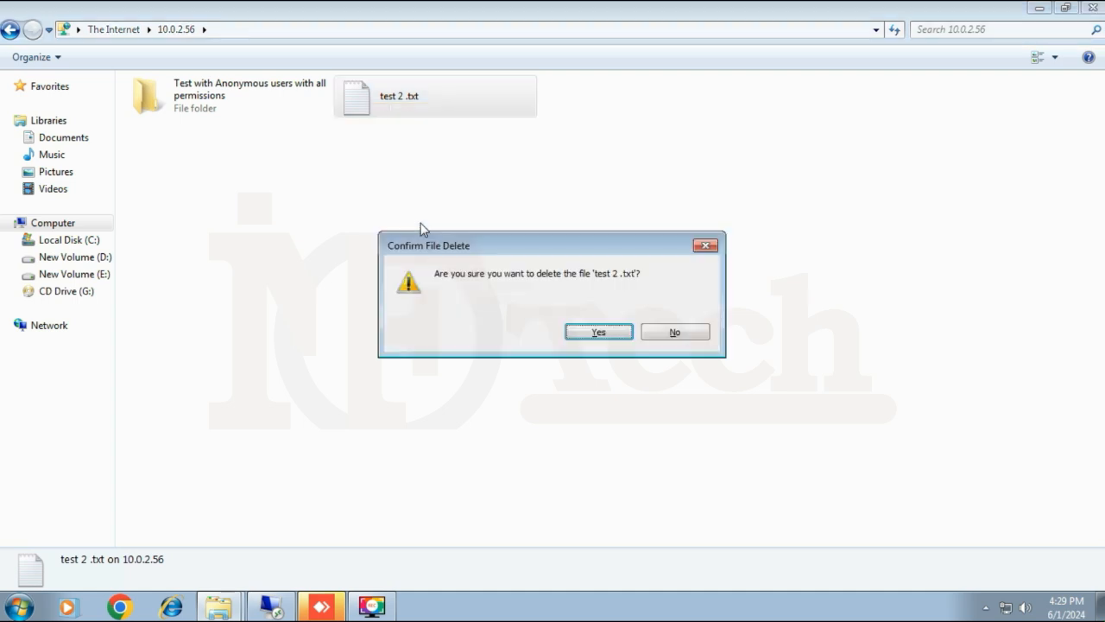
click(593, 332)
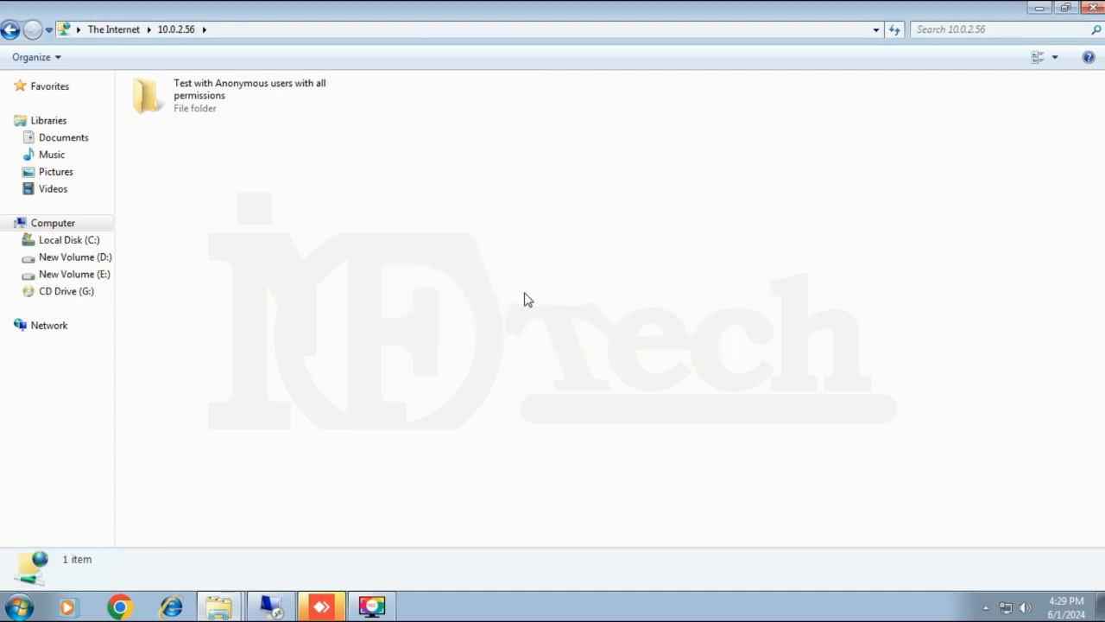
right_click(174, 102)
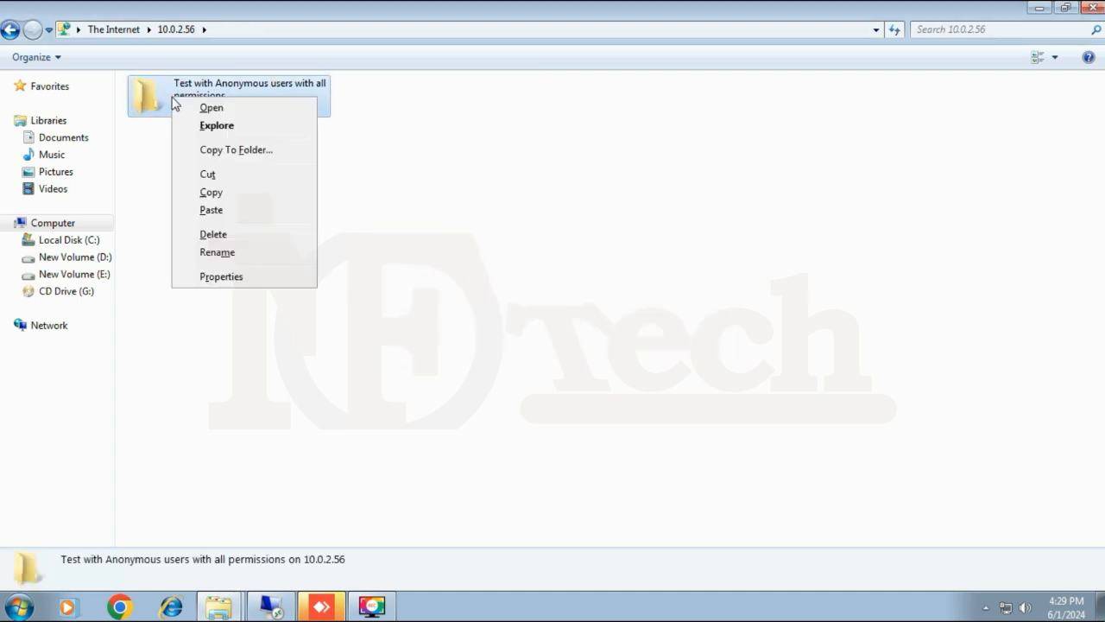
click(240, 235)
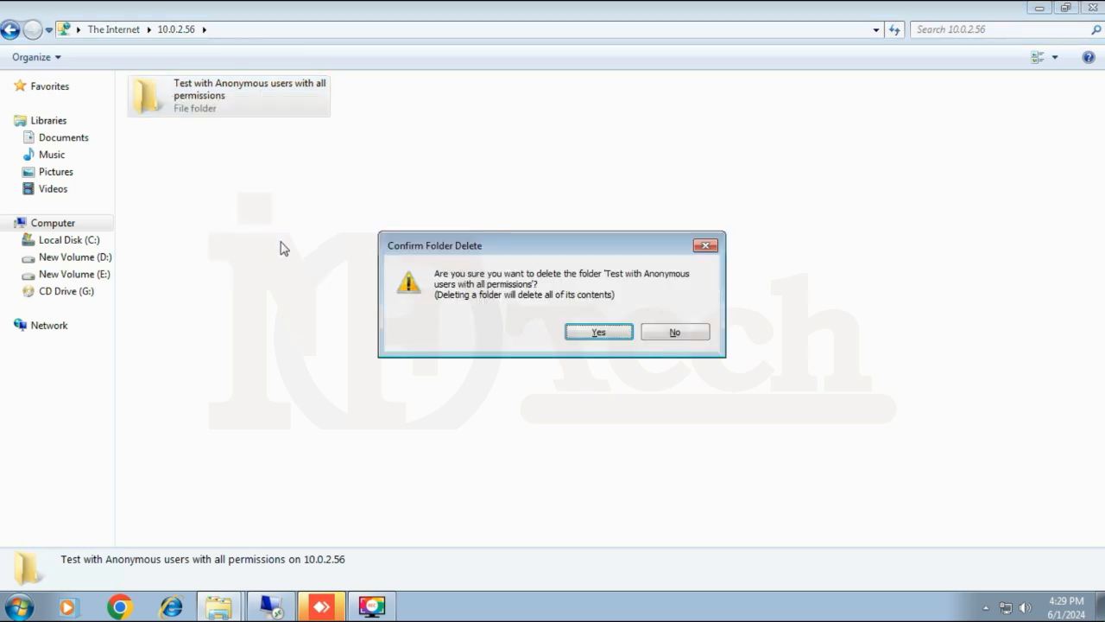
click(602, 337)
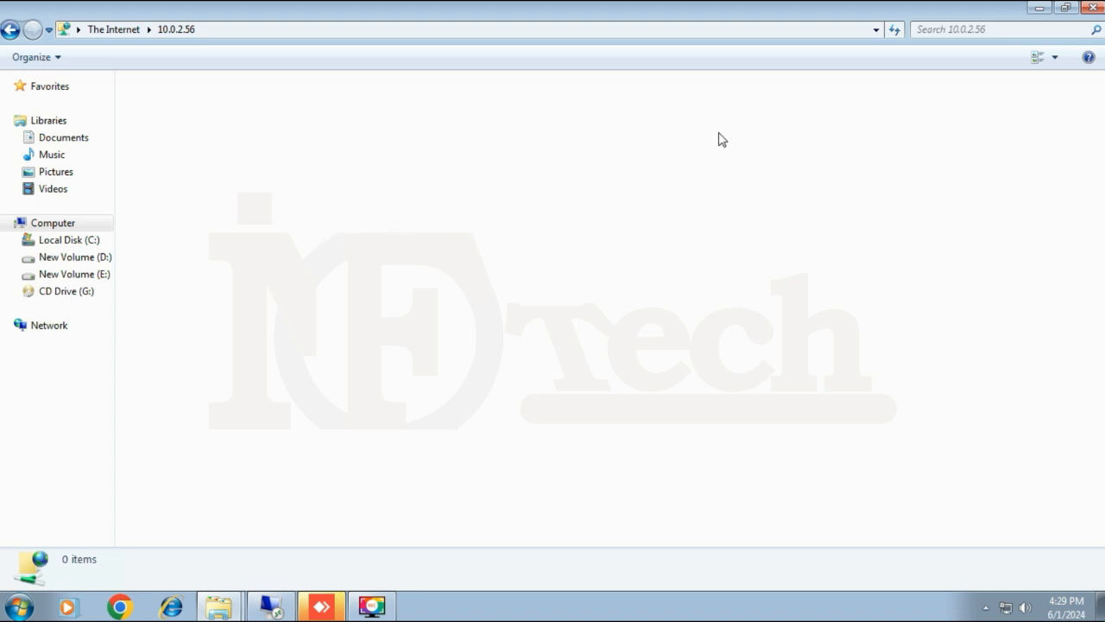
Add a 'Test from the client' folder on the FTP server, then restore down Explorer.
right_click(285, 195)
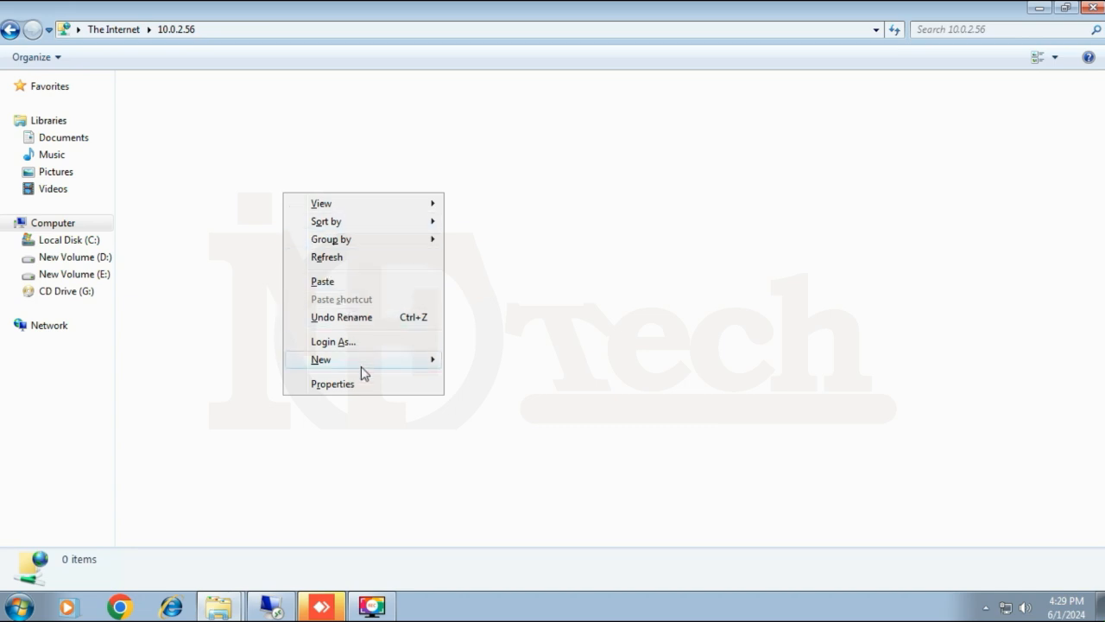
mouse_move(361, 366)
click(481, 360)
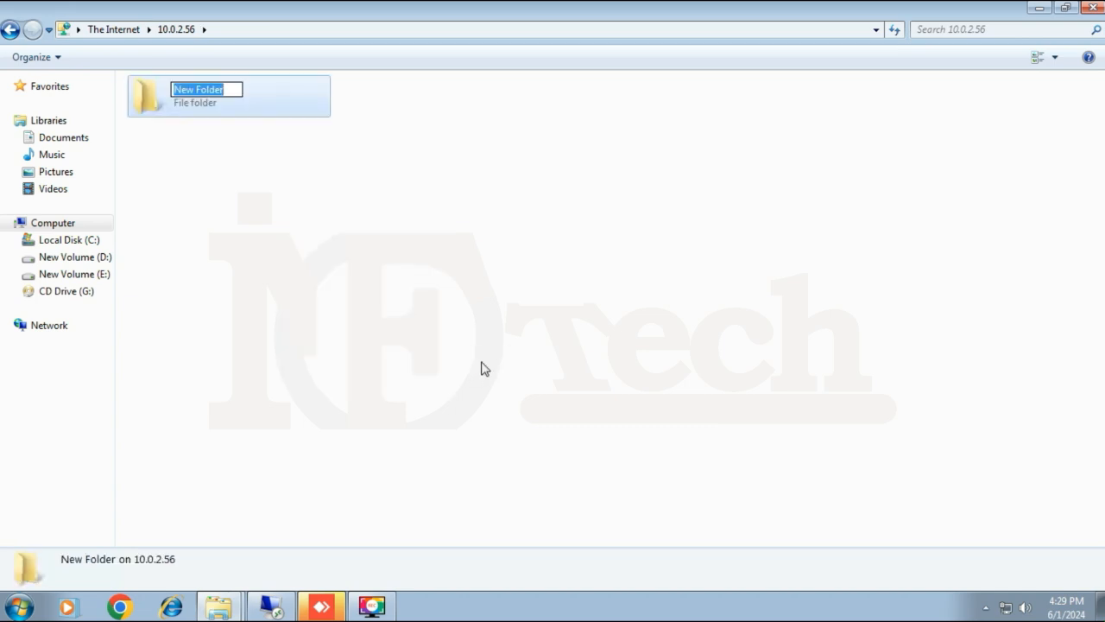
text(Test)
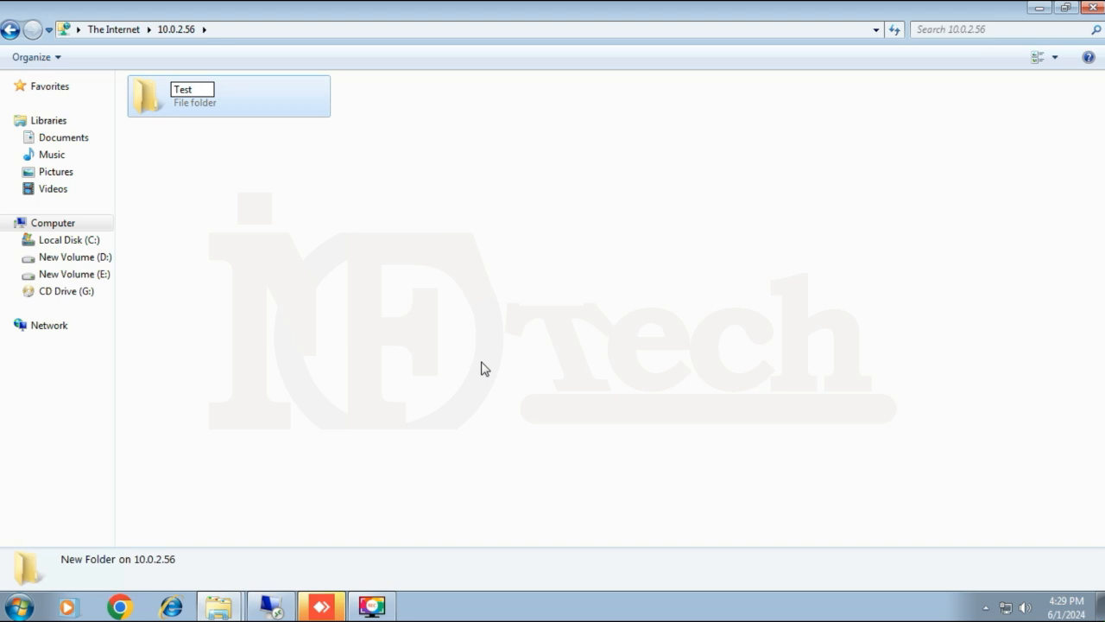
text( from the )
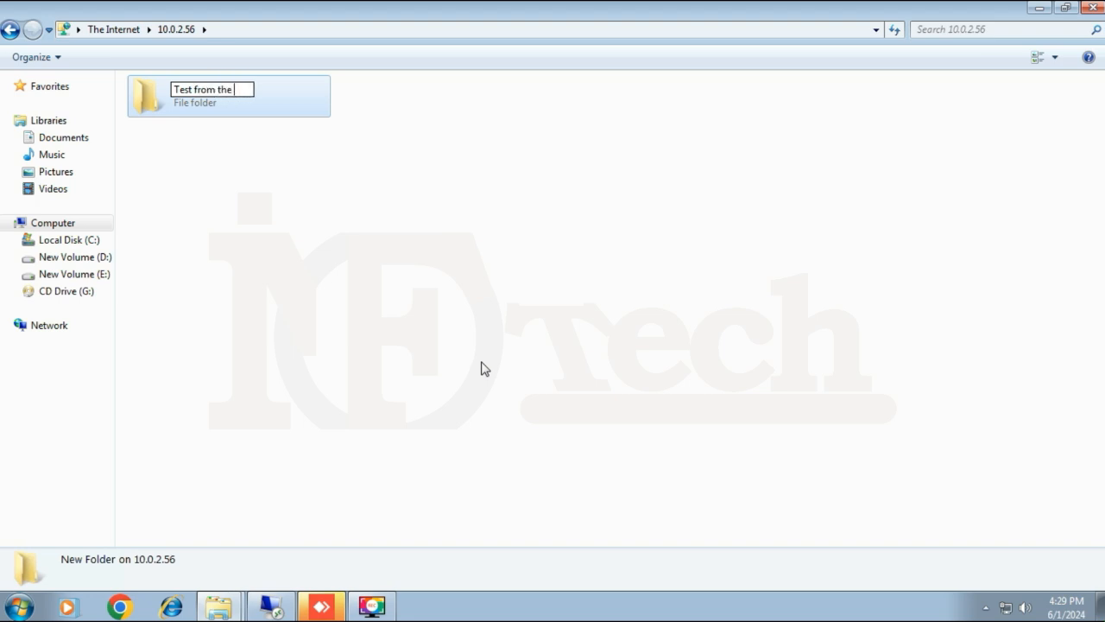
text(client)
key(Return)
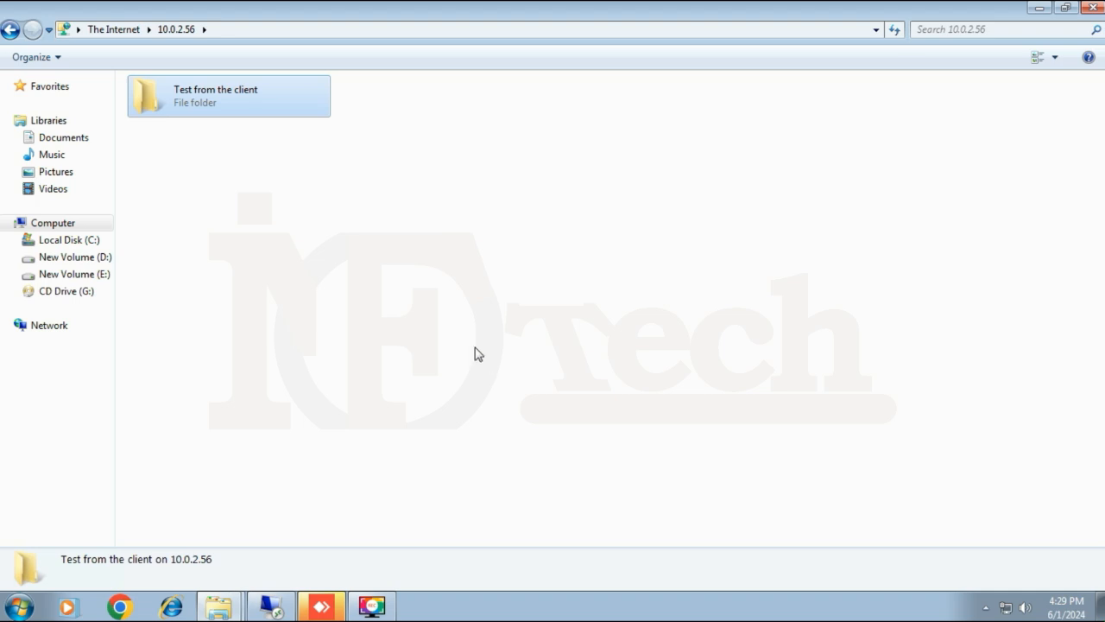
click(476, 353)
click(1067, 8)
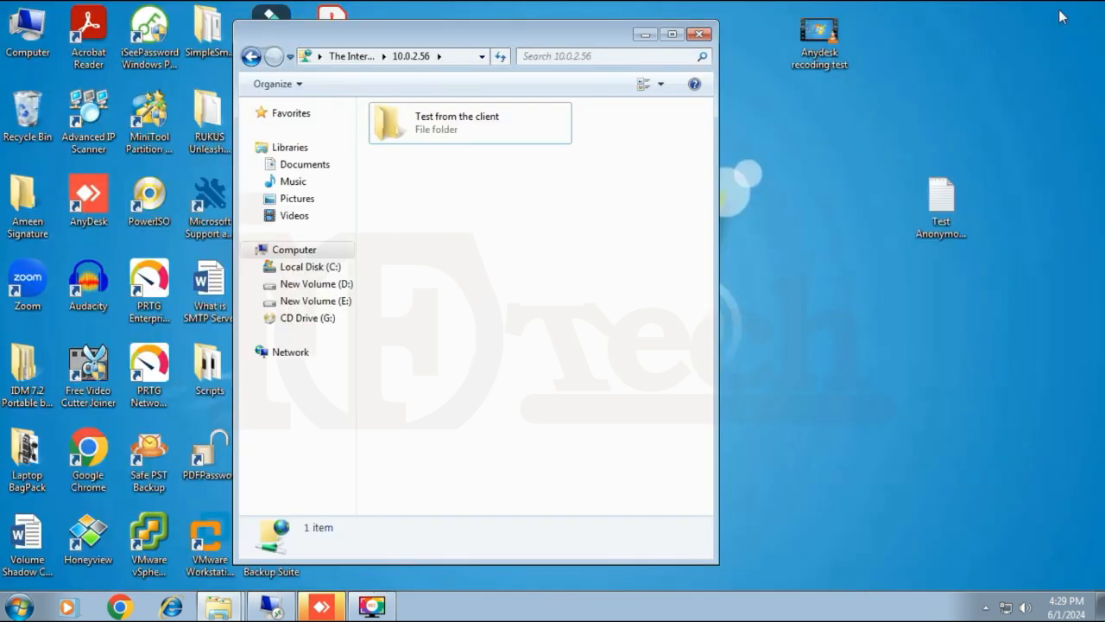
Cut Test Anonymous 1.txt from the desktop and paste it into the 10.0.2.56 FTP folder.
click(944, 207)
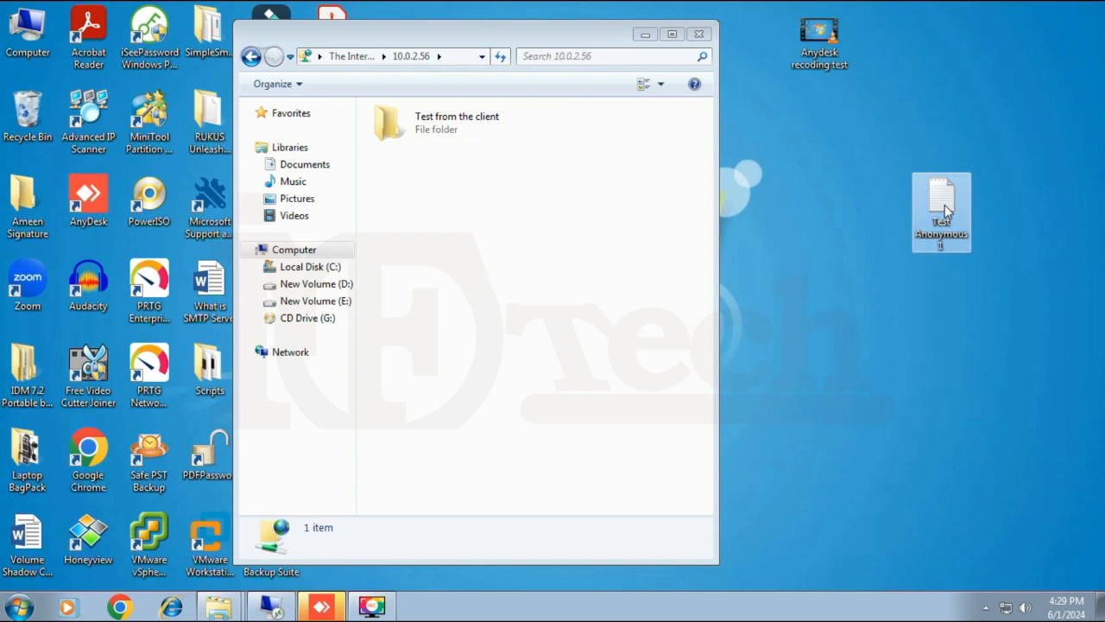
right_click(946, 210)
click(875, 474)
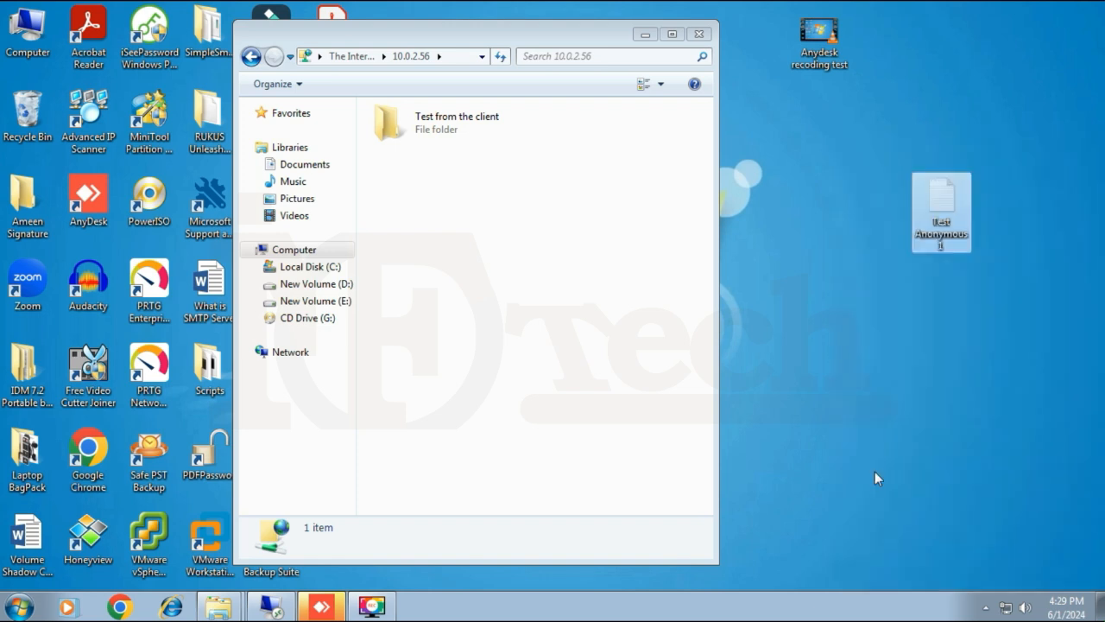
right_click(479, 249)
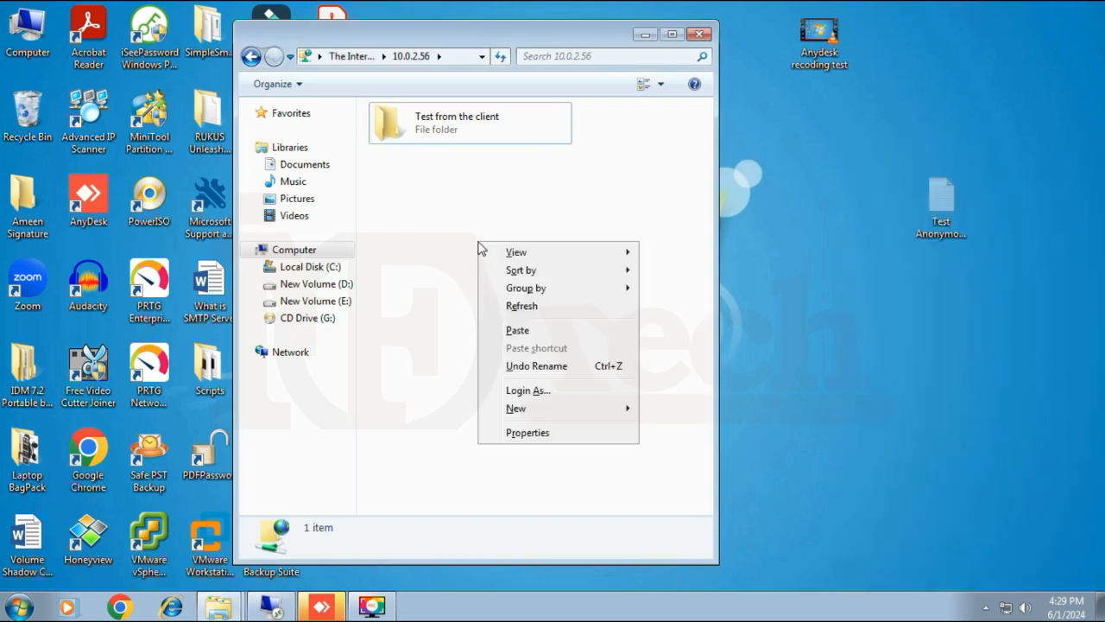
click(517, 332)
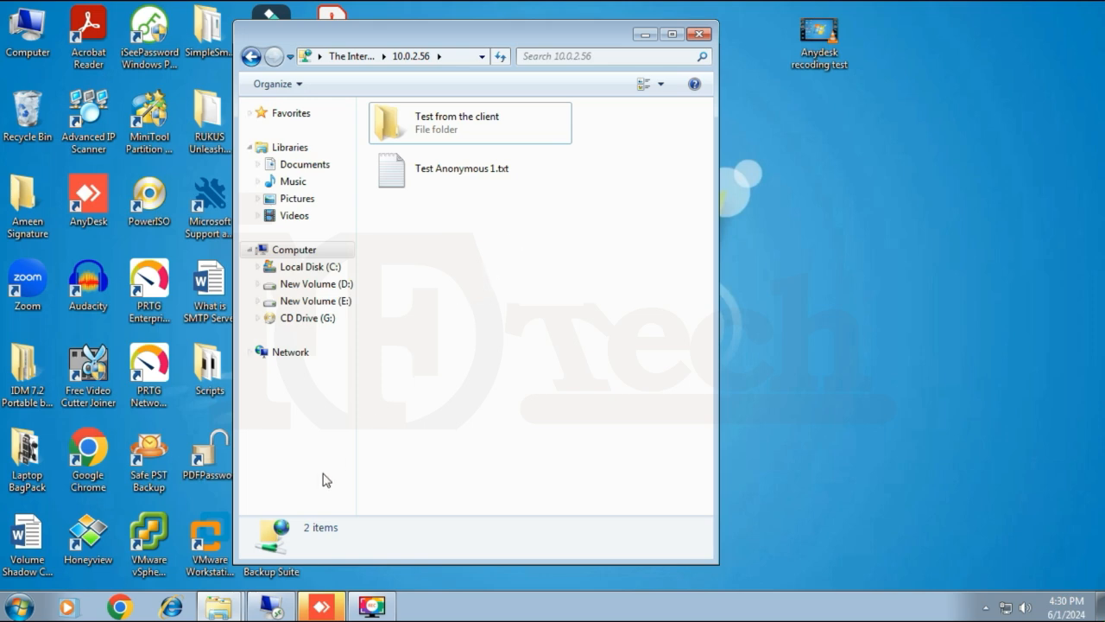
On the server, confirm FTP-INFOTECH lists 'Test from the client' and Test Anonymous 1.txt, then minimize the window.
click(270, 610)
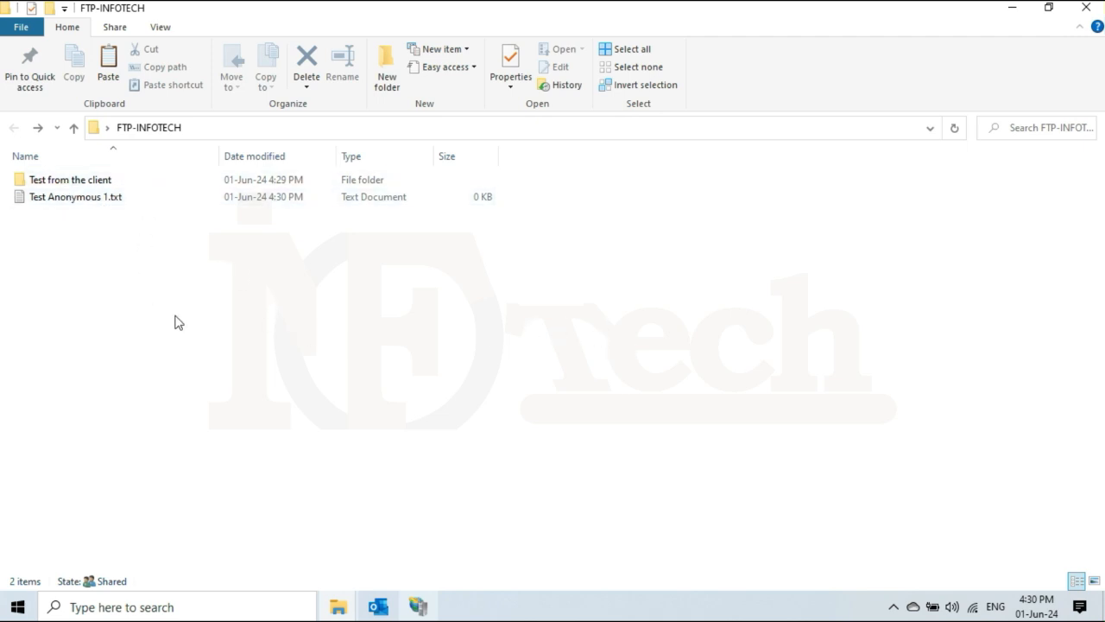
click(114, 182)
click(108, 202)
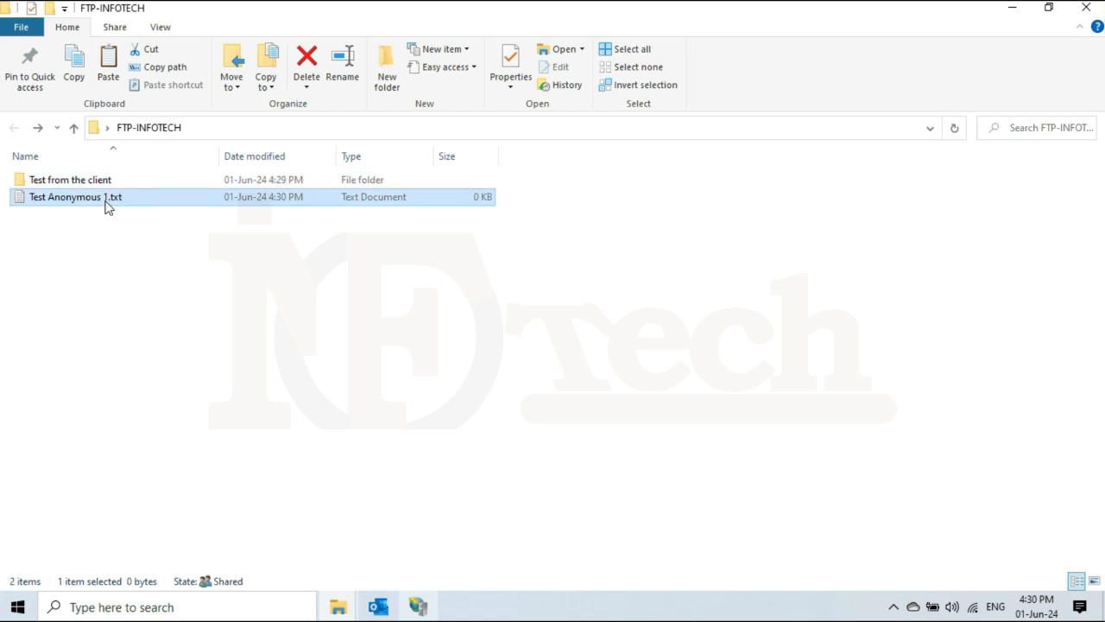
click(198, 323)
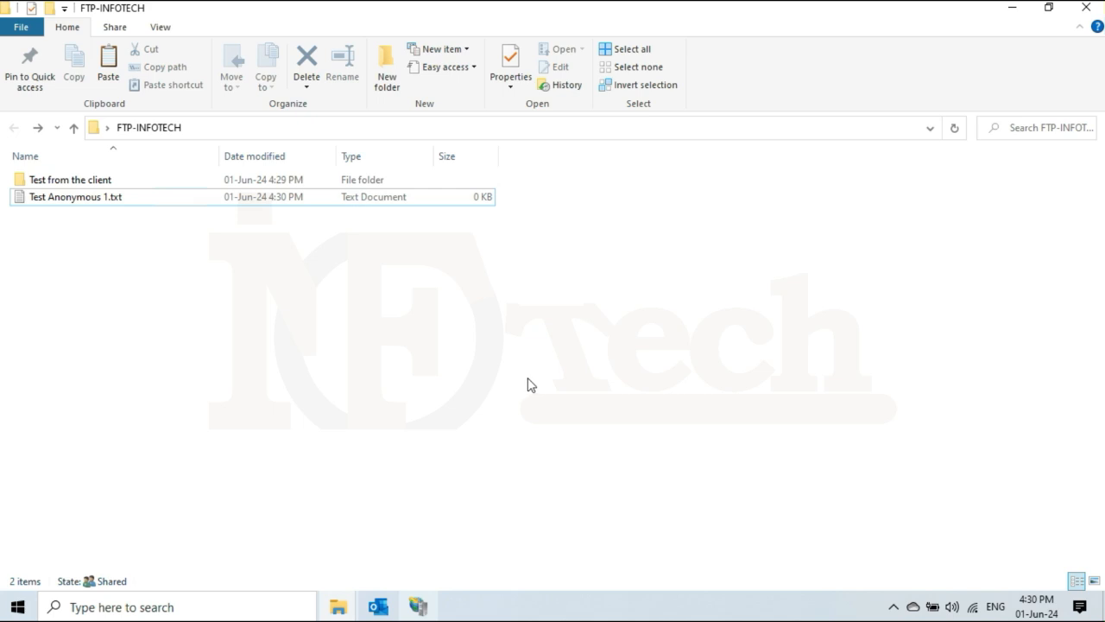
click(1017, 11)
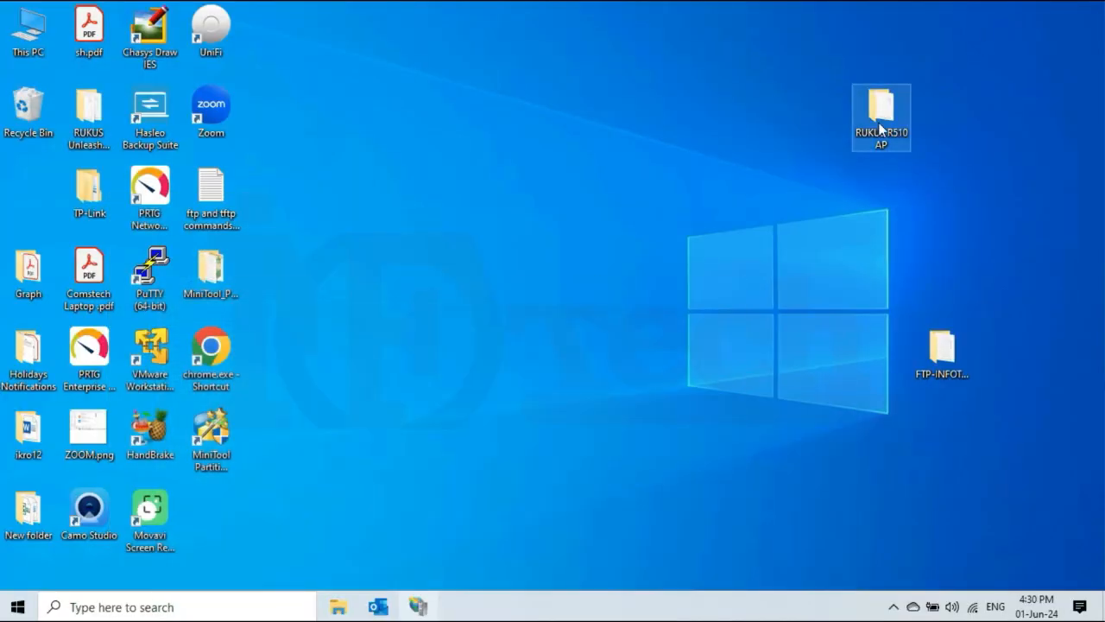
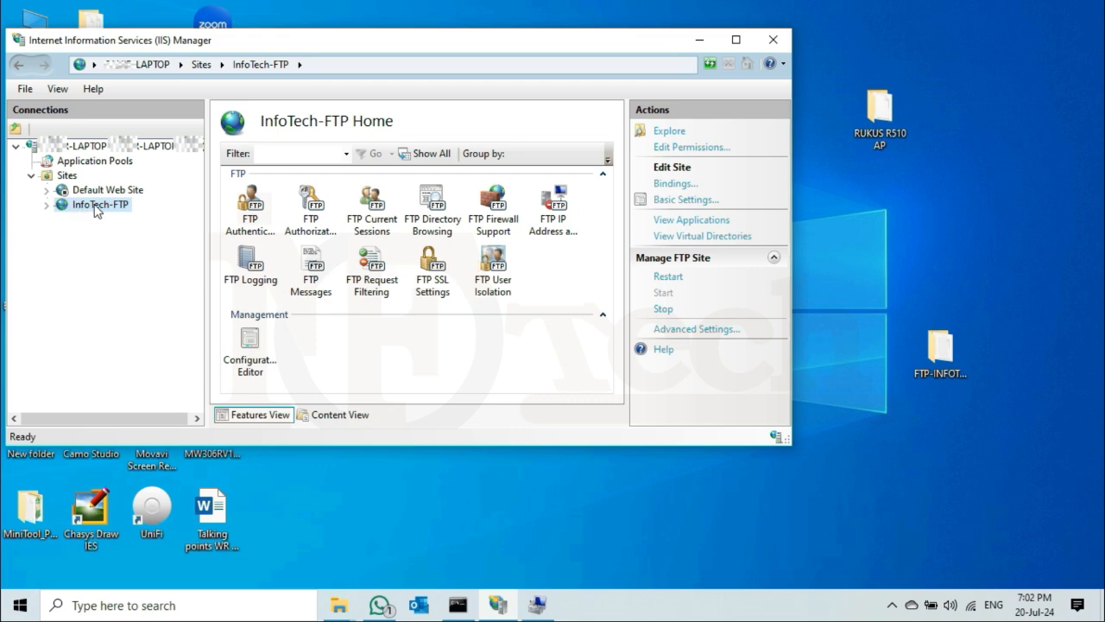
Disable Anonymous Authentication in the InfoTech-FTP site's FTP Authentication settings.
double_click(245, 206)
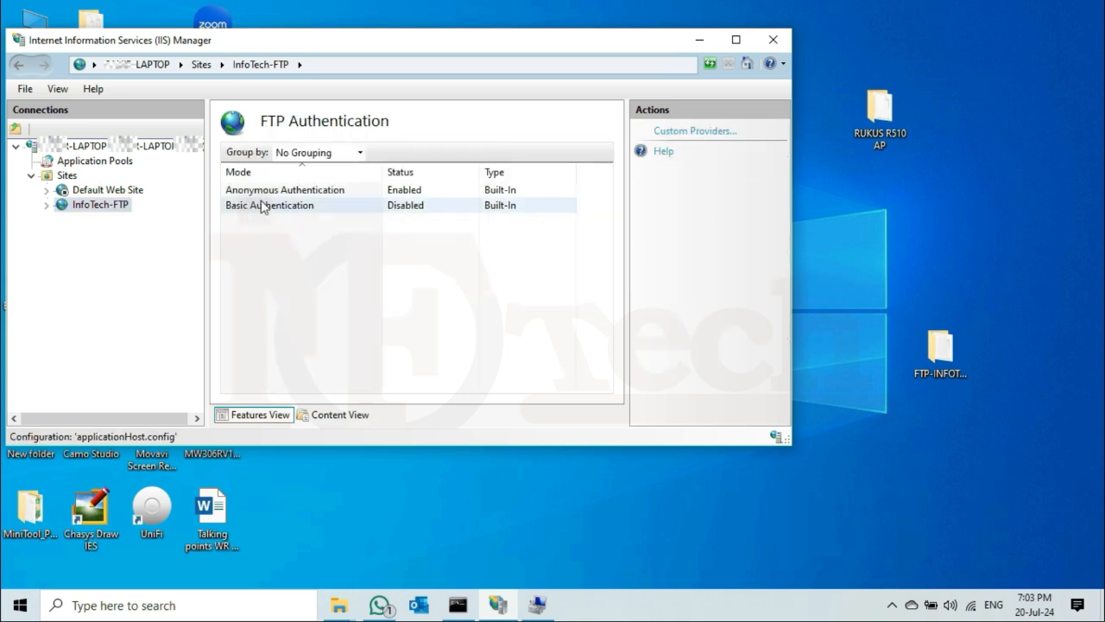
click(297, 191)
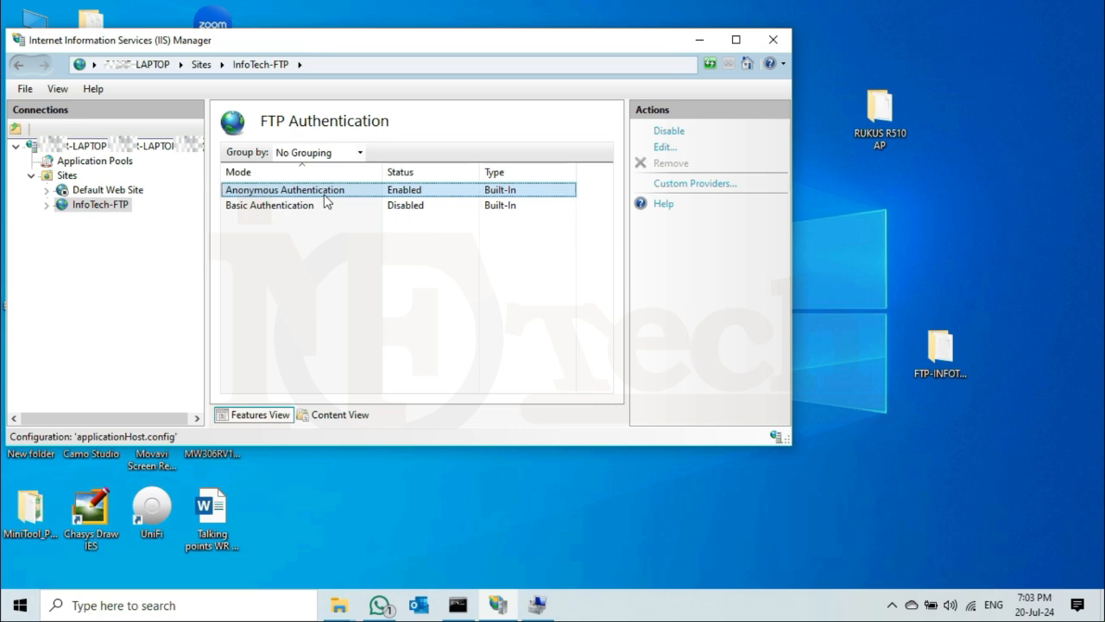
right_click(327, 193)
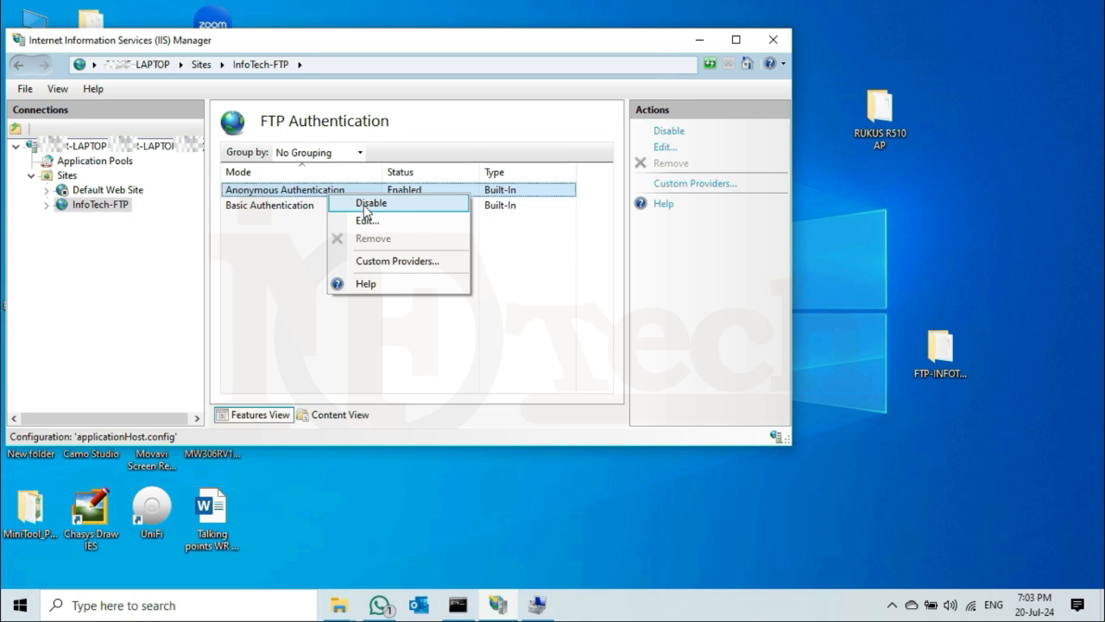
click(365, 205)
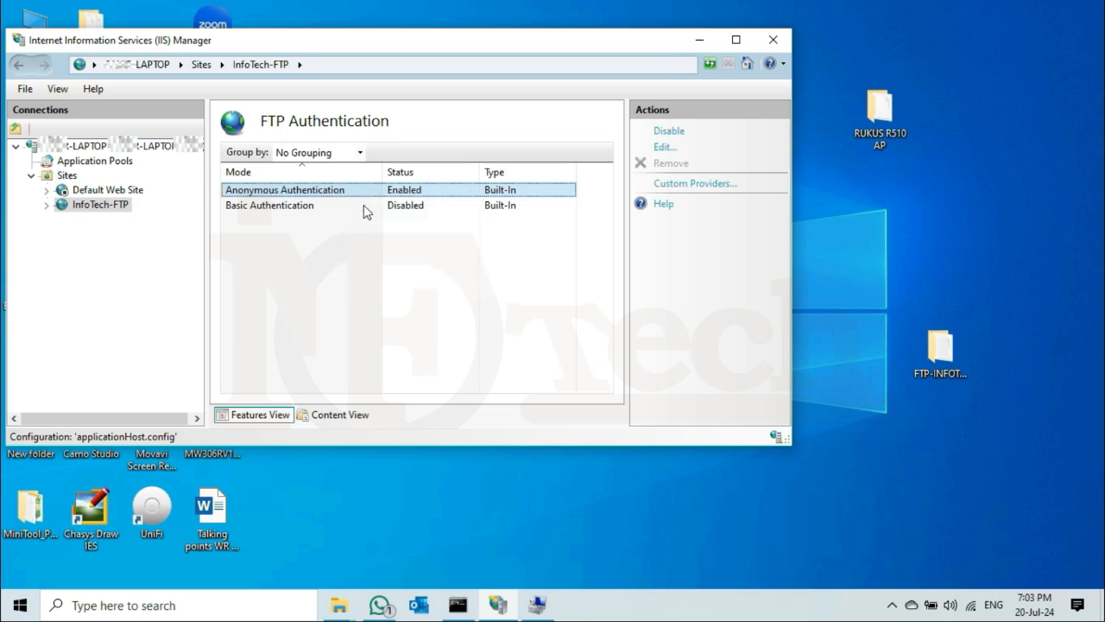
Enable Basic Authentication, then go back to the InfoTech-FTP home page.
click(302, 212)
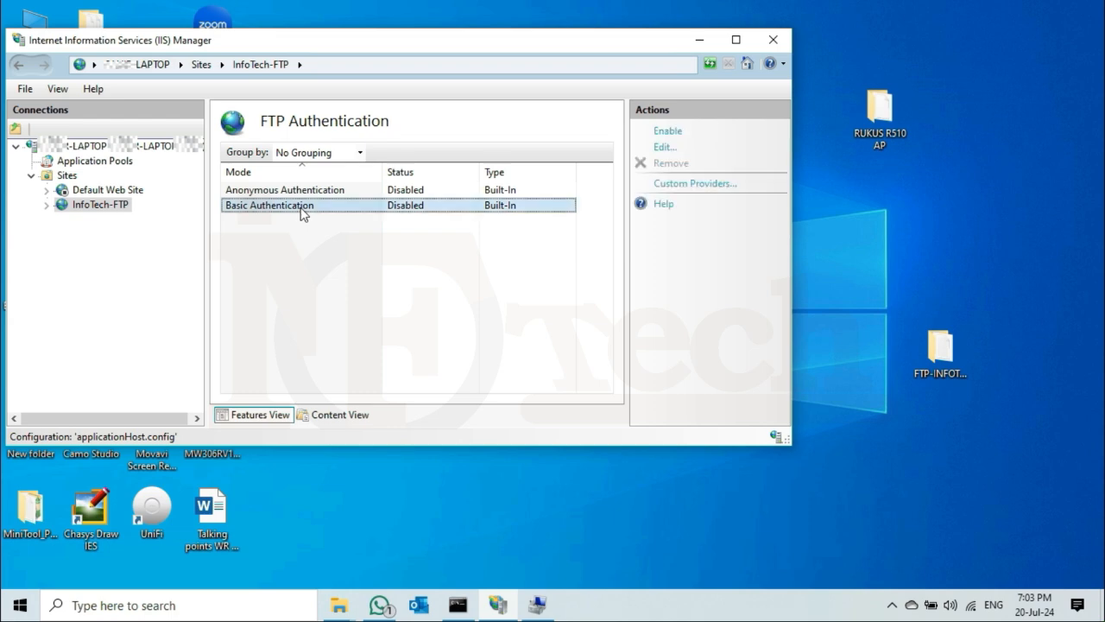
right_click(302, 213)
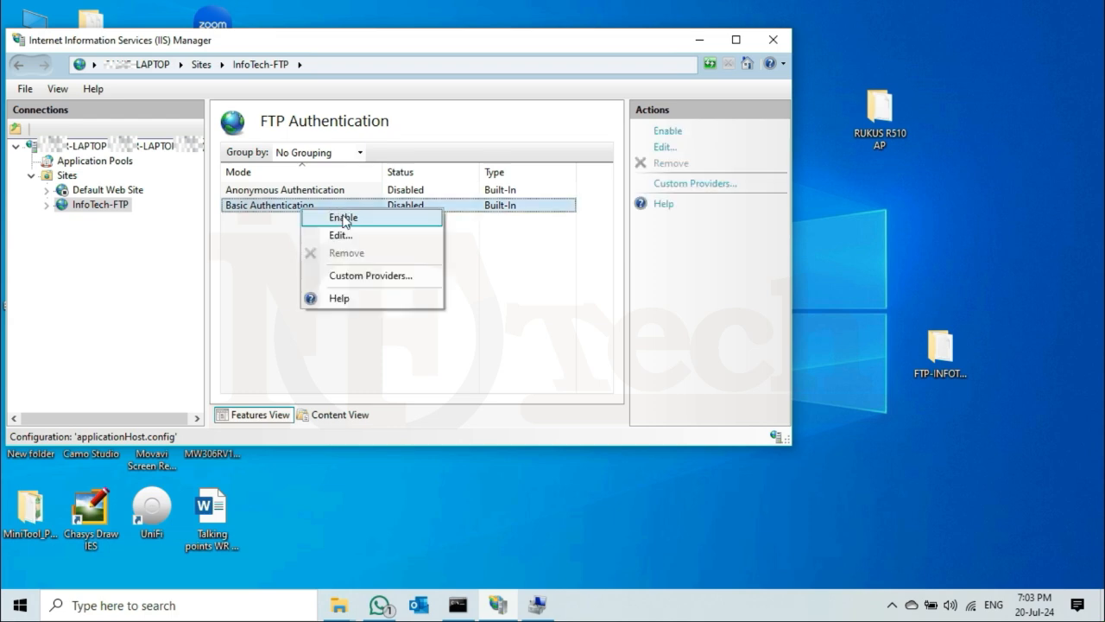
click(344, 218)
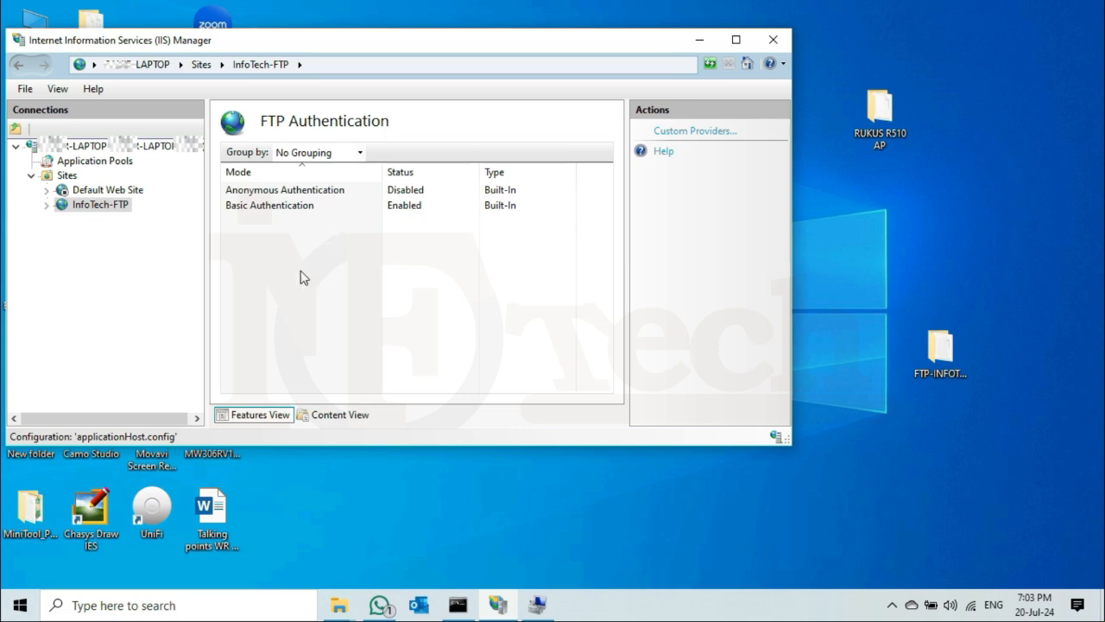
click(362, 211)
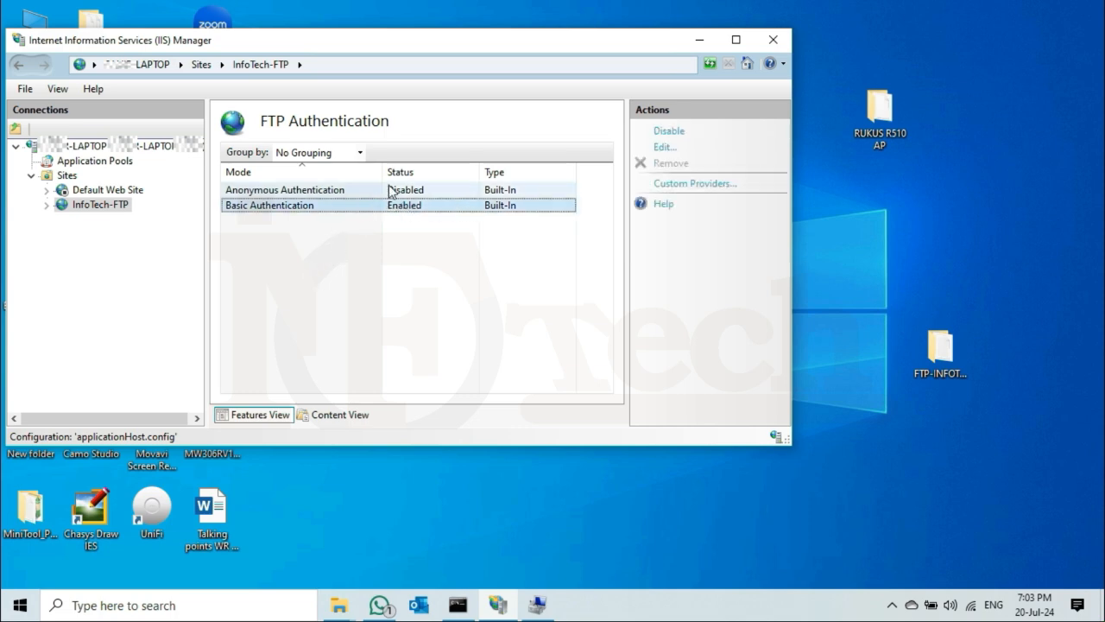
click(389, 190)
click(319, 263)
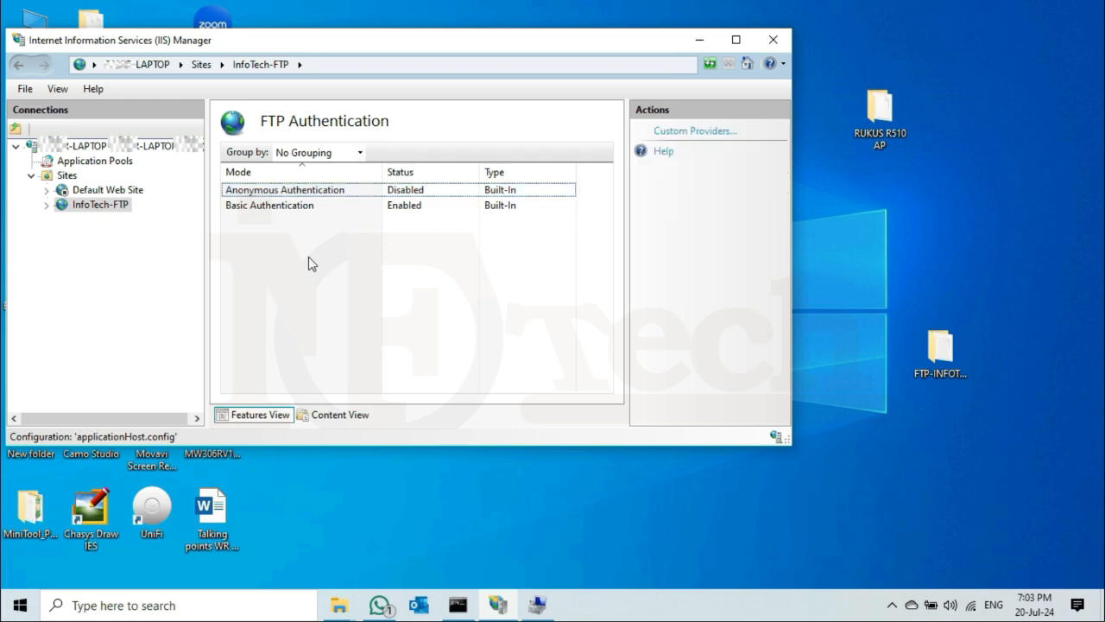
click(97, 205)
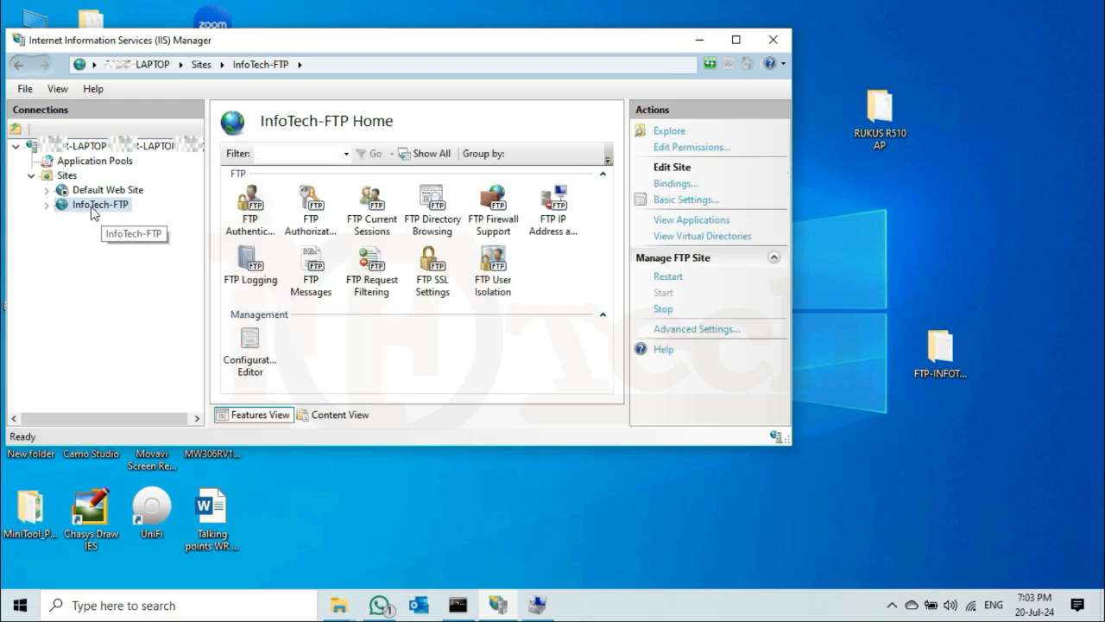
Review FTP Authorization Rules, showing one Allow rule for All Users with Read, Write.
double_click(316, 211)
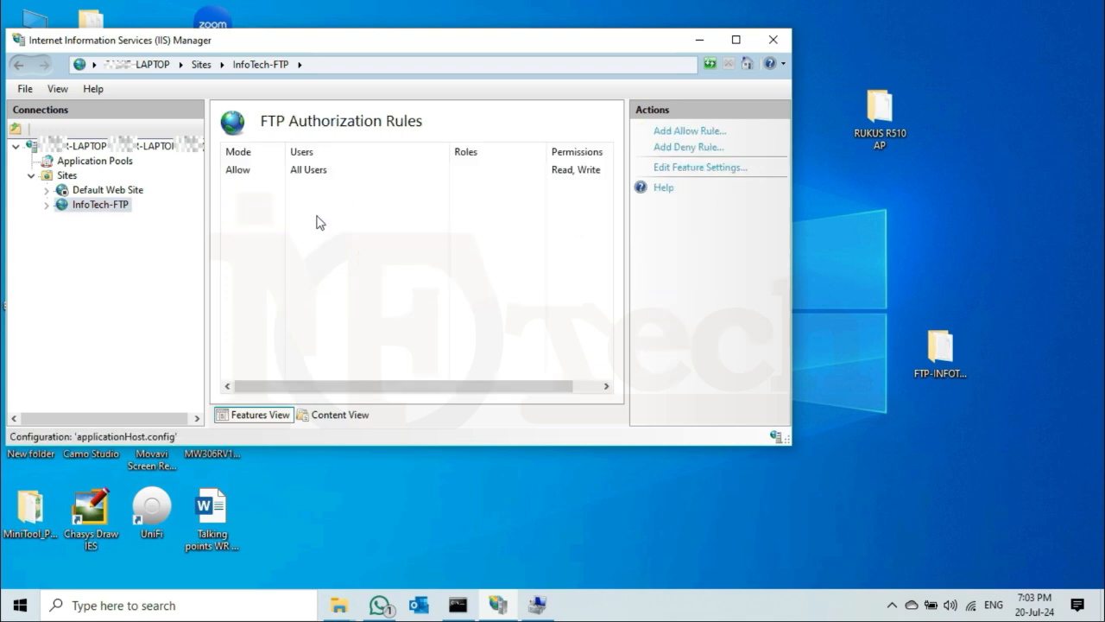
click(321, 175)
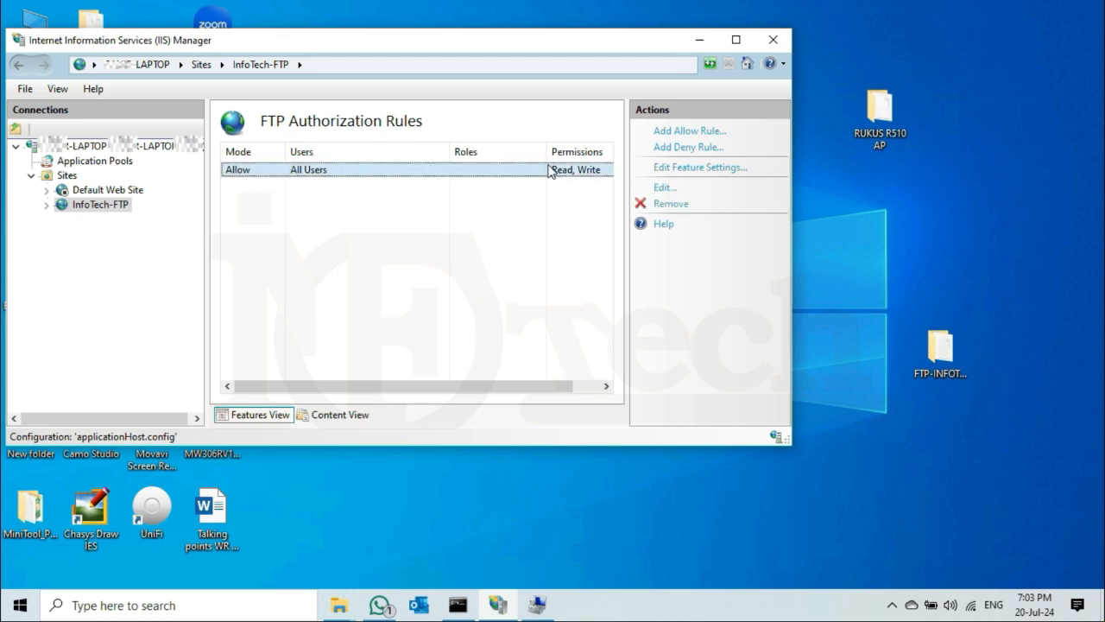
click(443, 233)
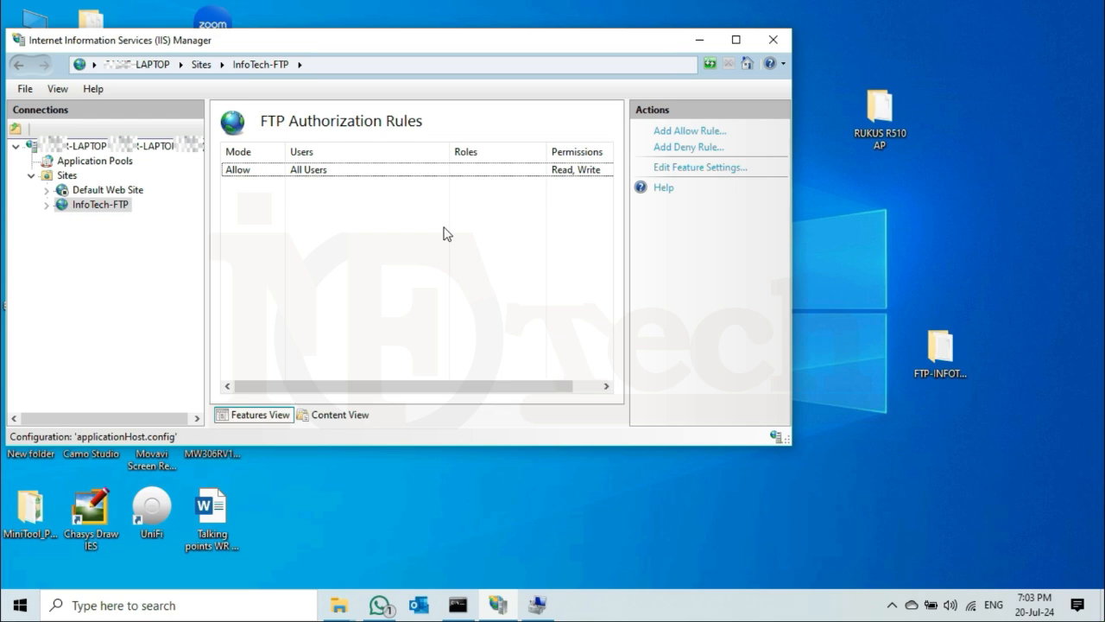
On the Windows 7 client, open Computer in Explorer and browse to ftp://10.0.2.56.
mouse_move(726, 7)
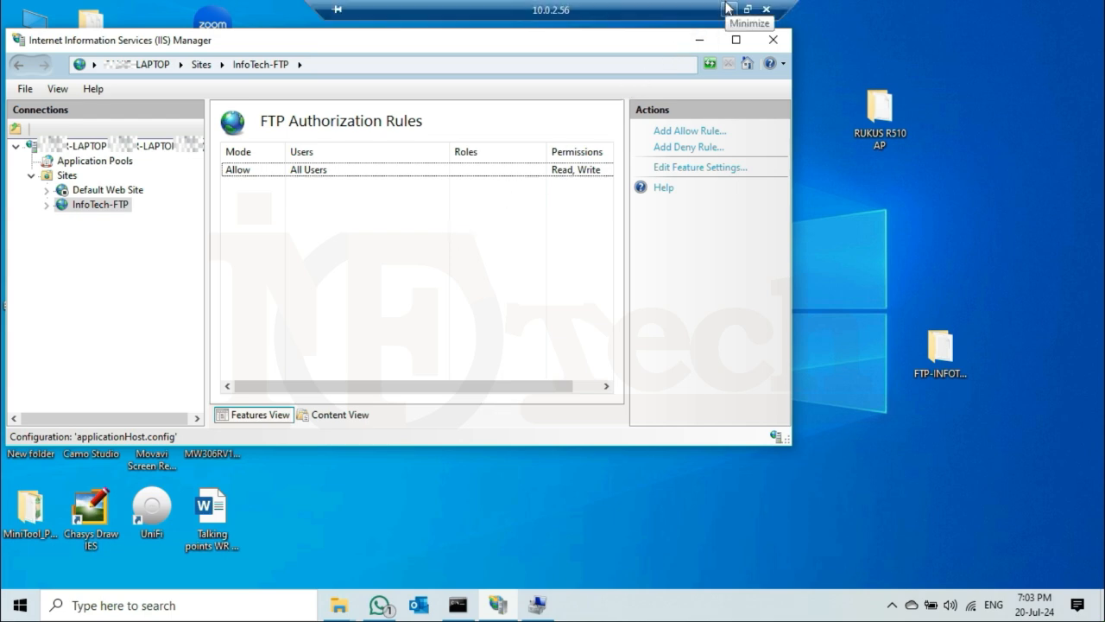
click(727, 8)
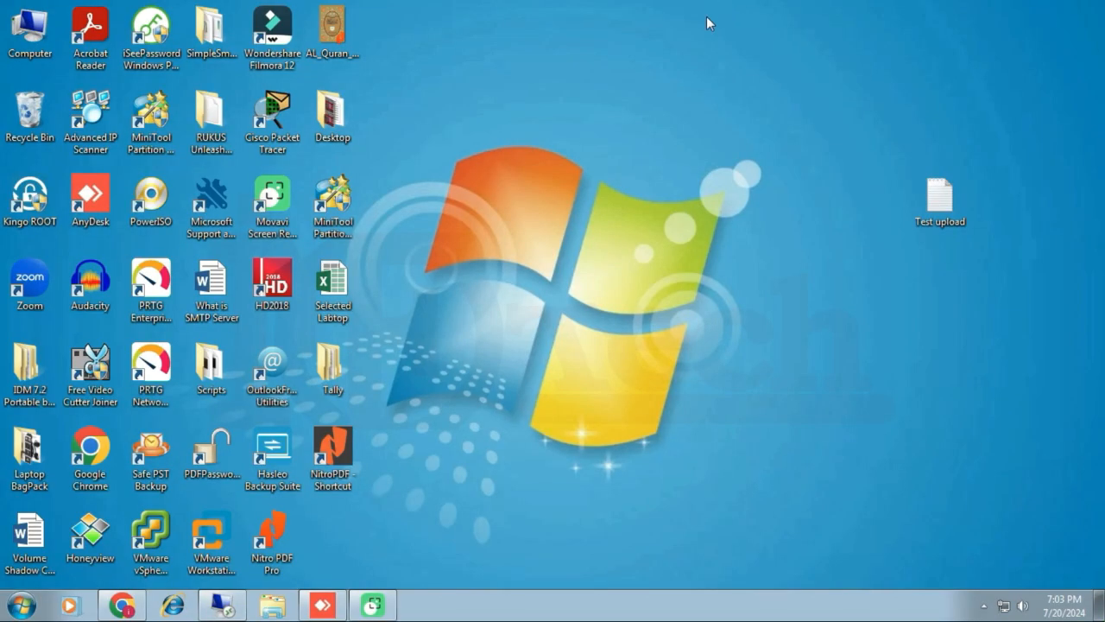
right_click(35, 46)
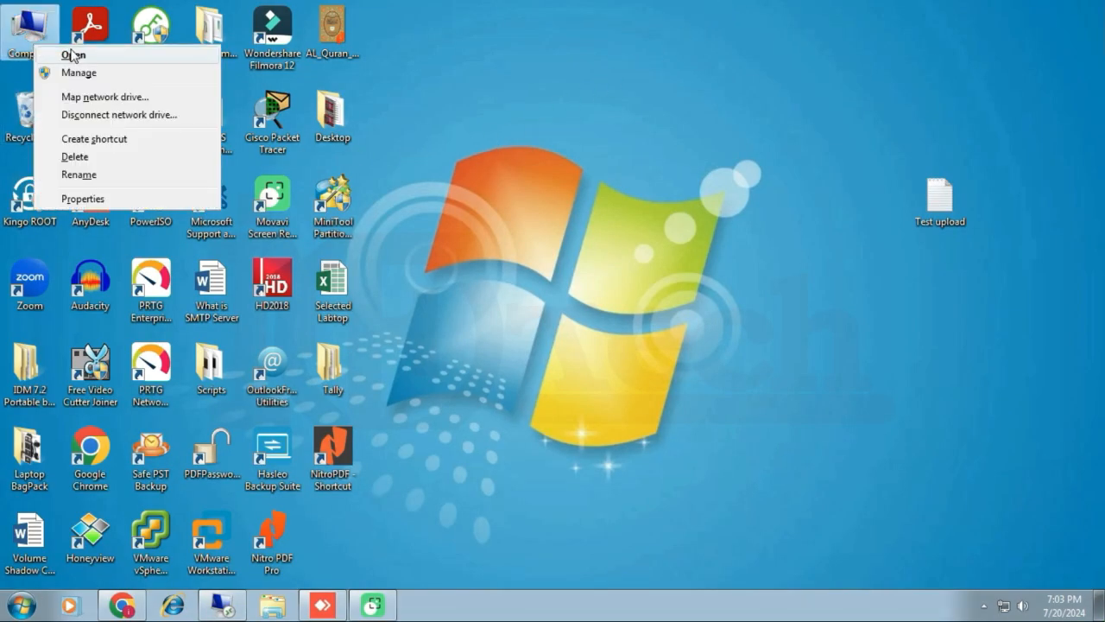
click(73, 54)
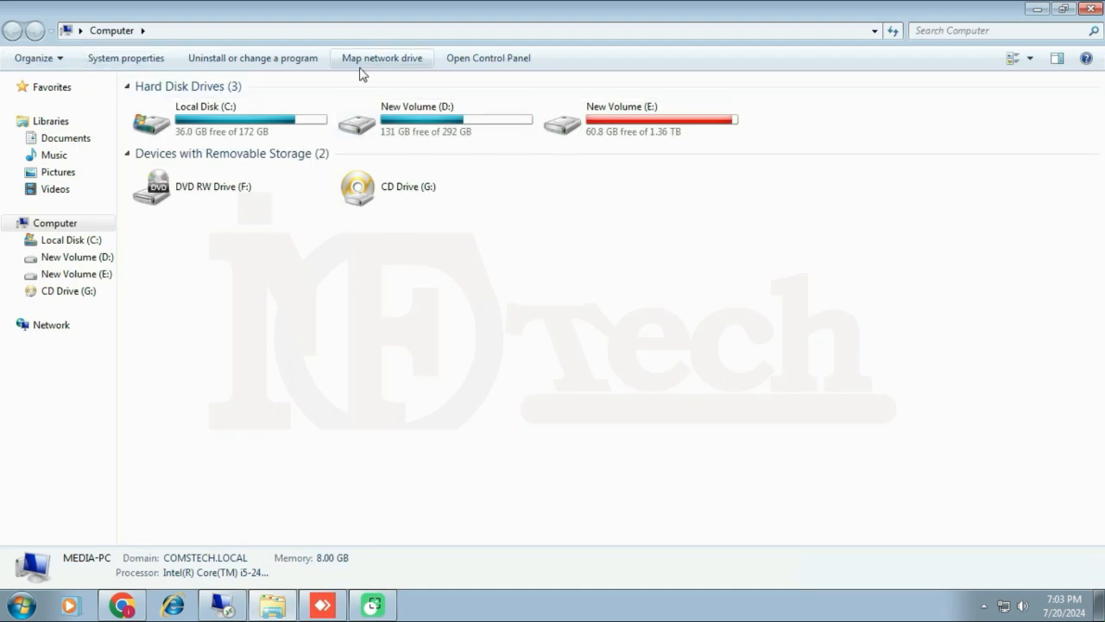
click(361, 30)
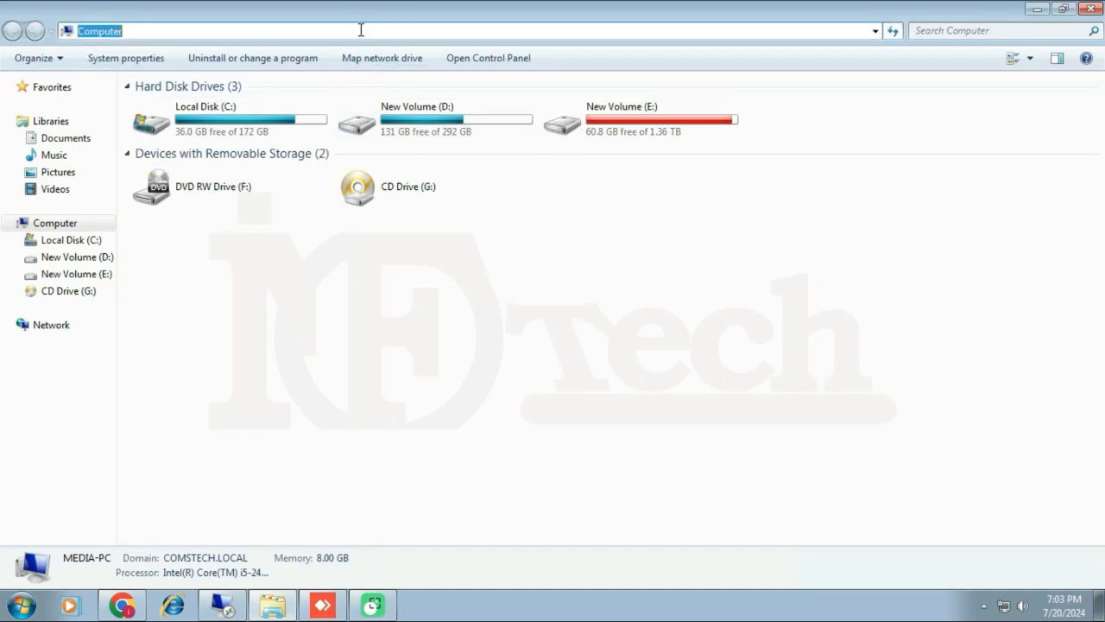
text(ftp:)
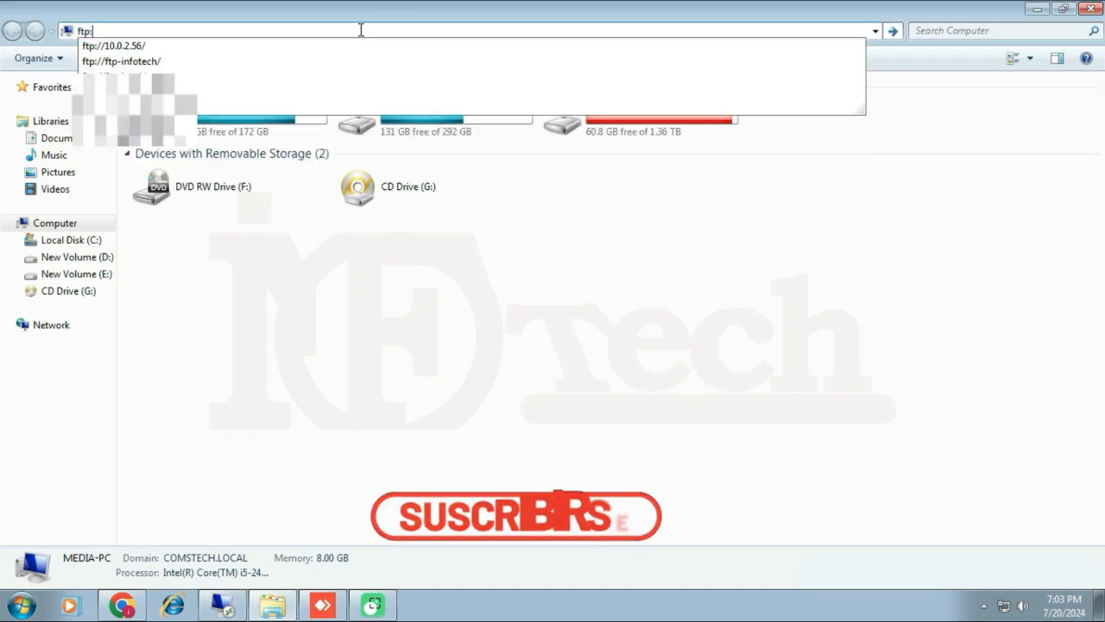
text(//1)
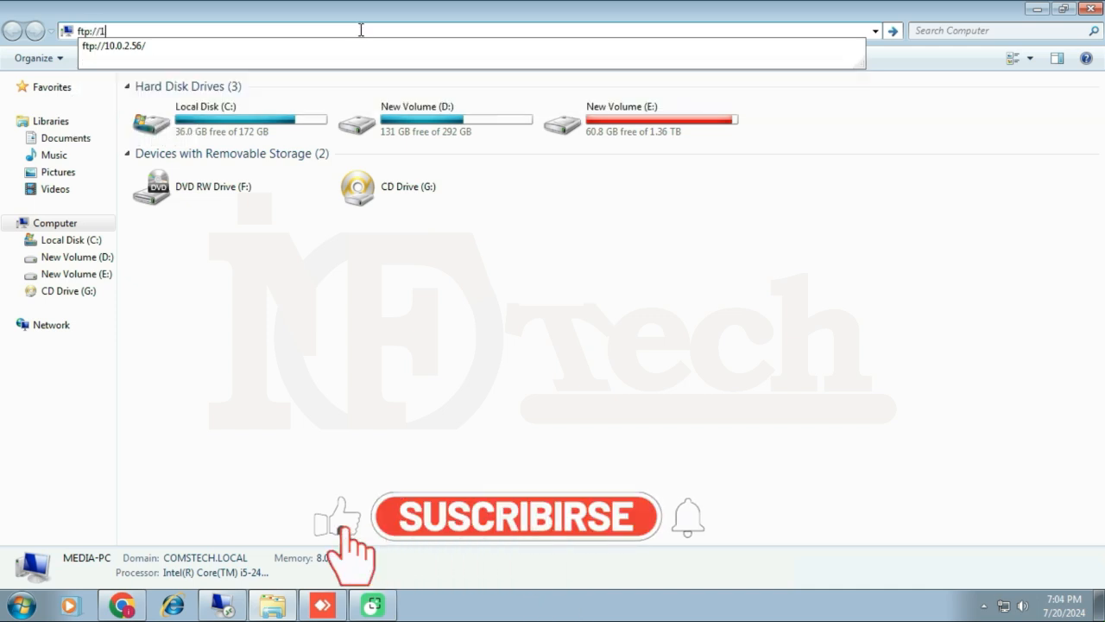
text(0.0.2.56)
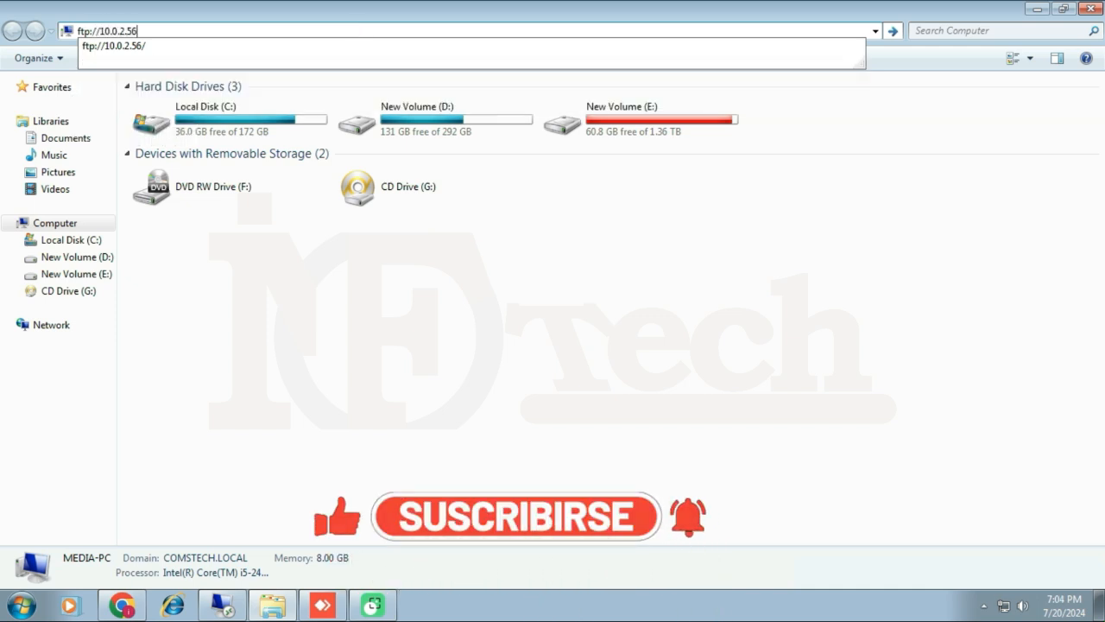
key(Return)
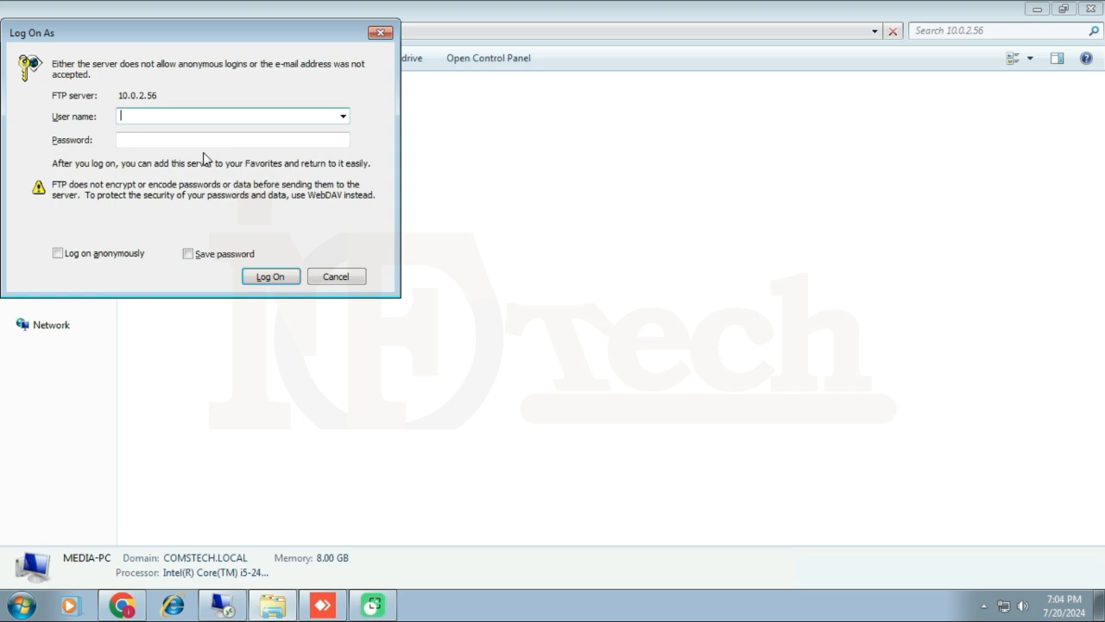
Try logging on anonymously, see it refused, then switch back to the remote server.
click(101, 254)
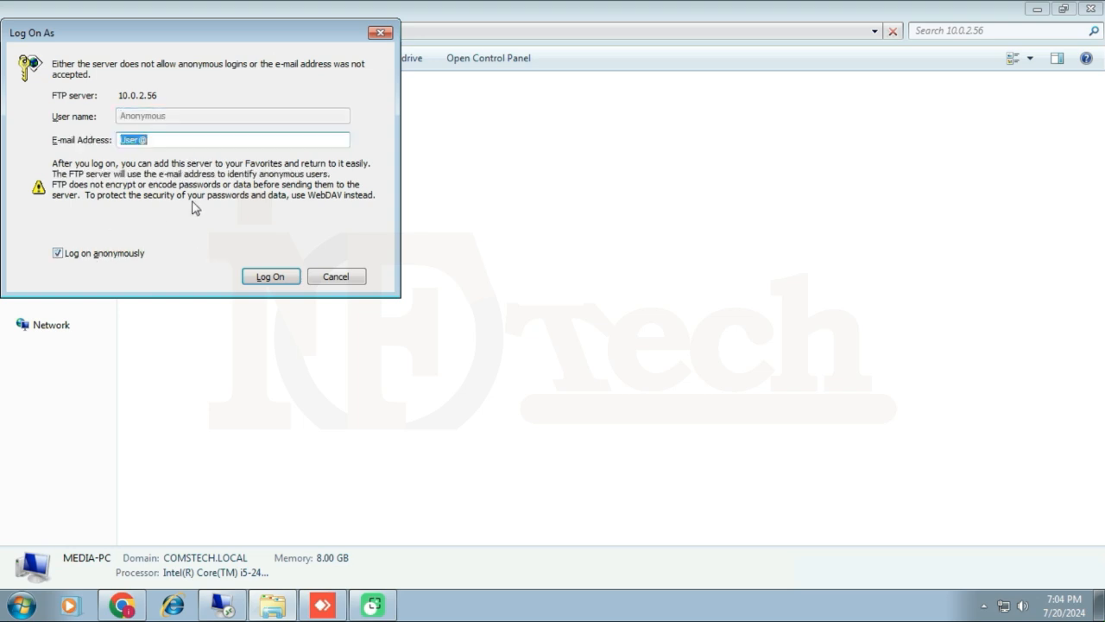
click(271, 277)
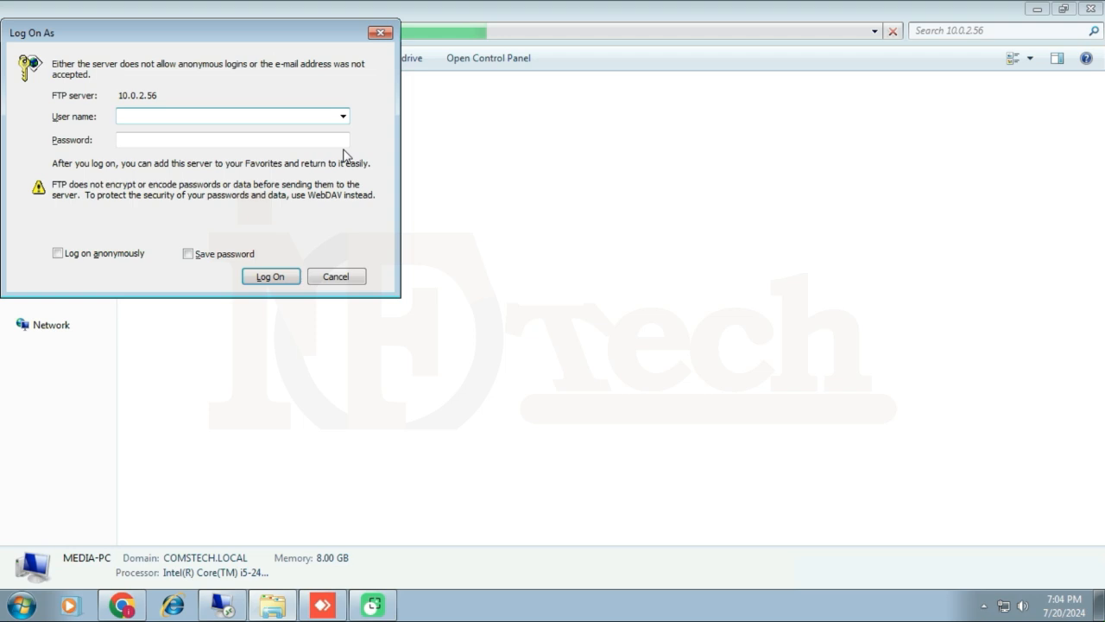
click(227, 602)
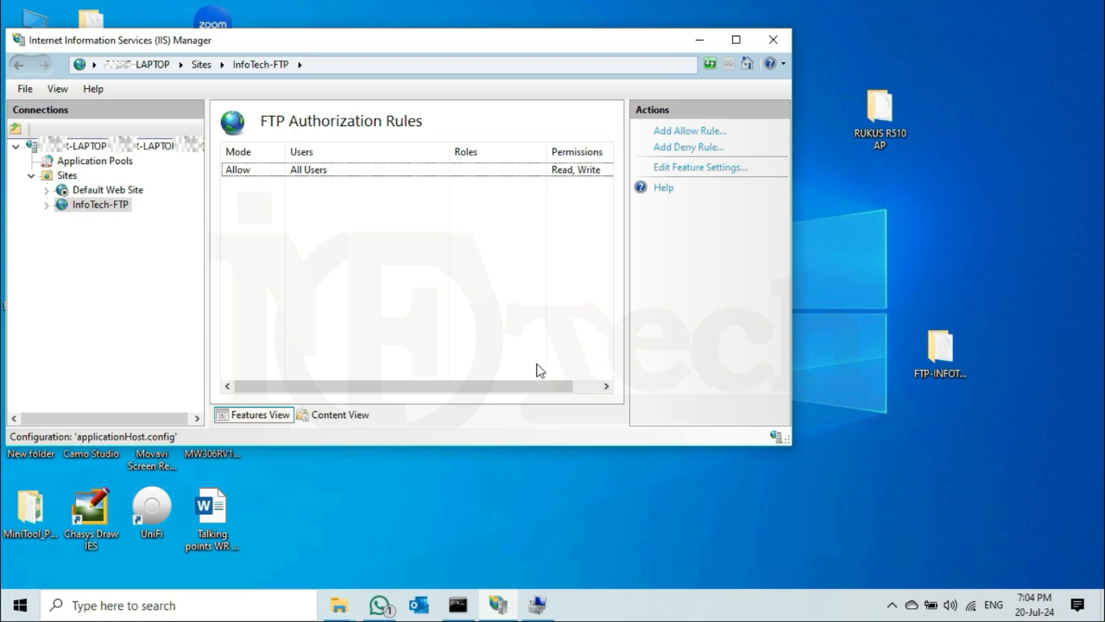
click(544, 613)
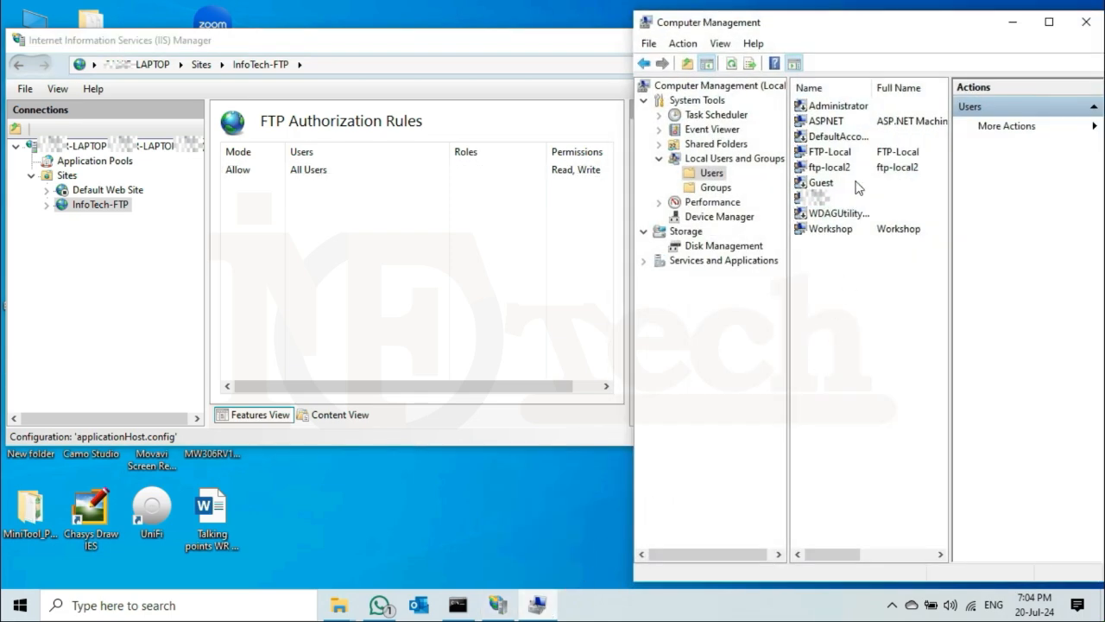
click(834, 153)
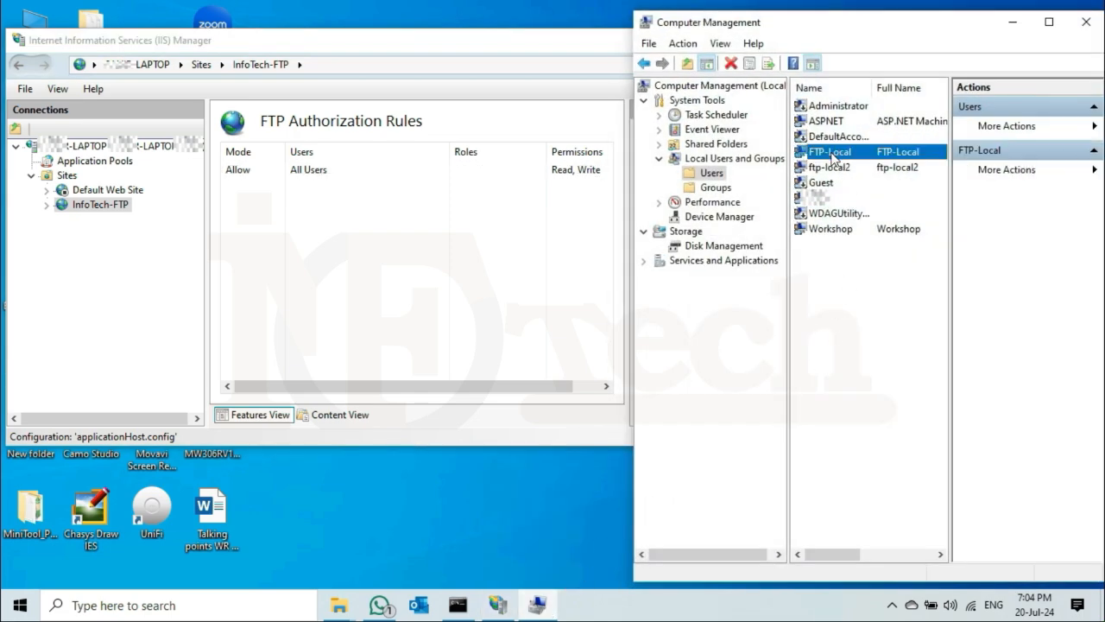
click(844, 174)
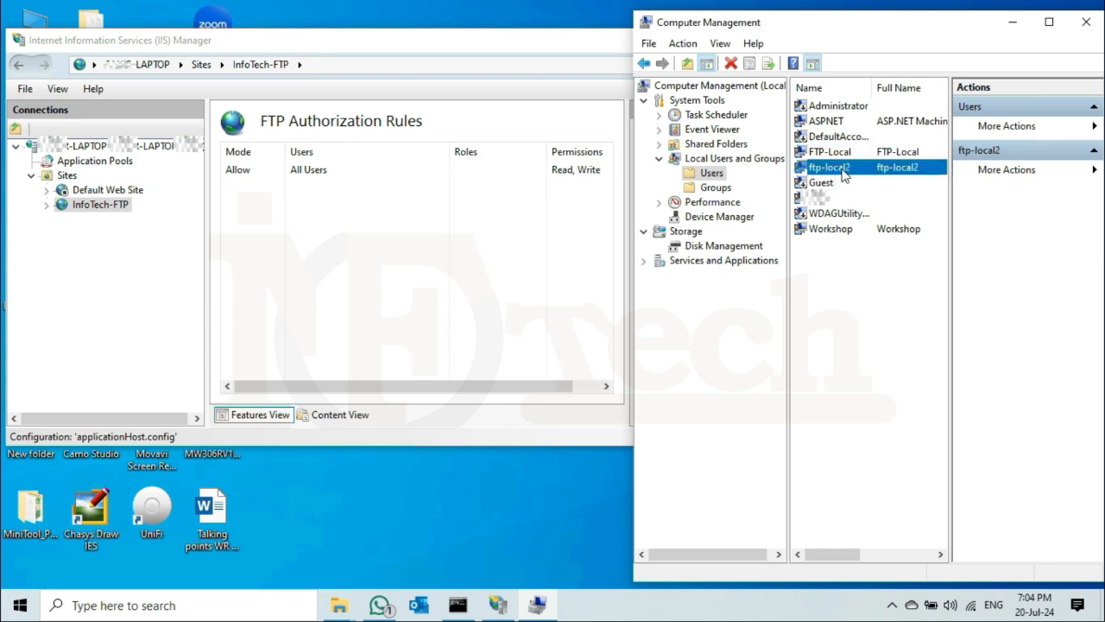
click(827, 170)
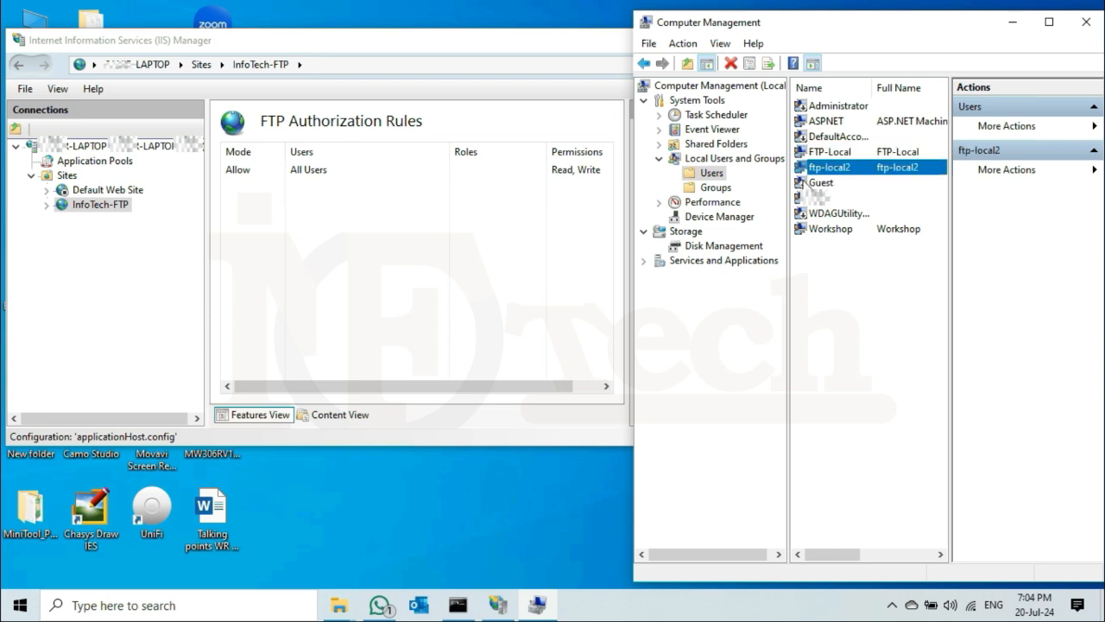
click(1012, 22)
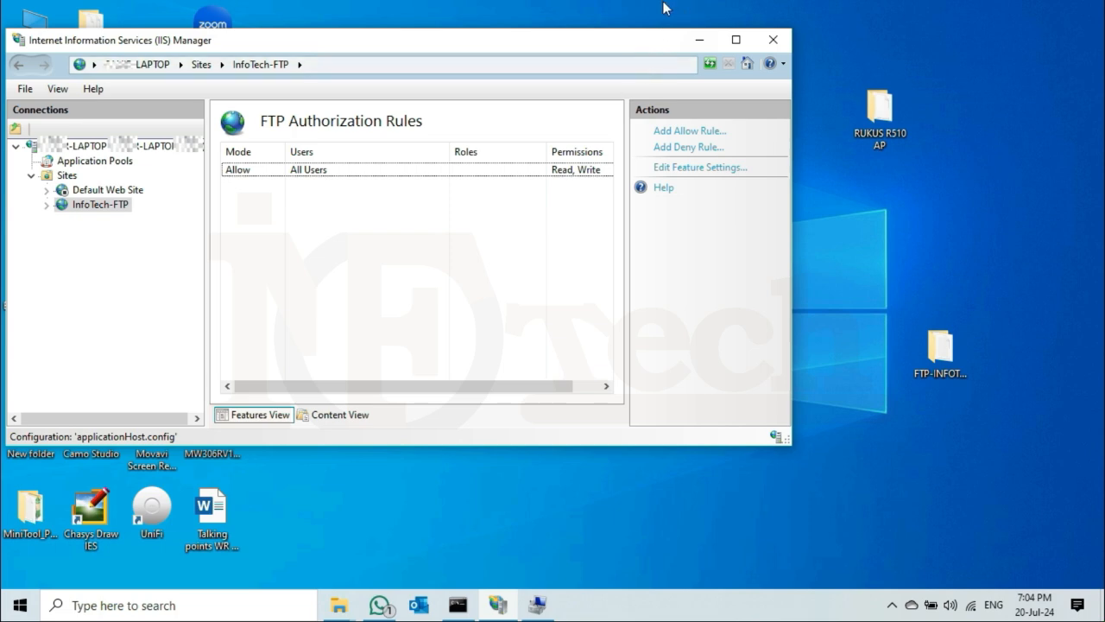
mouse_move(715, 11)
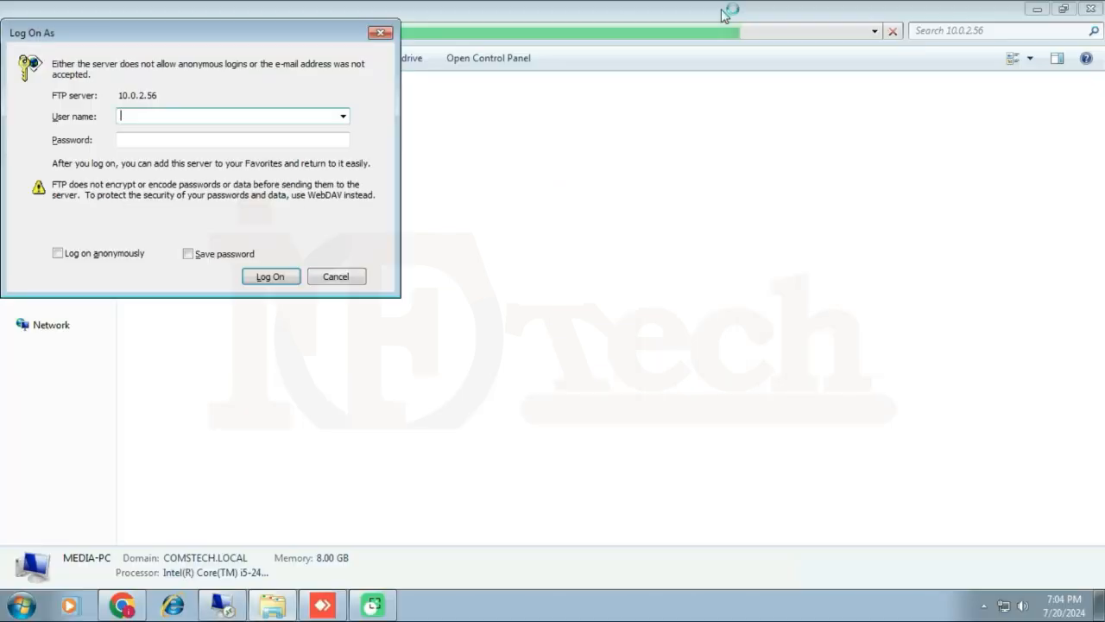
Log on to the FTP server as ftp-local with that user's password.
click(729, 10)
text(f)
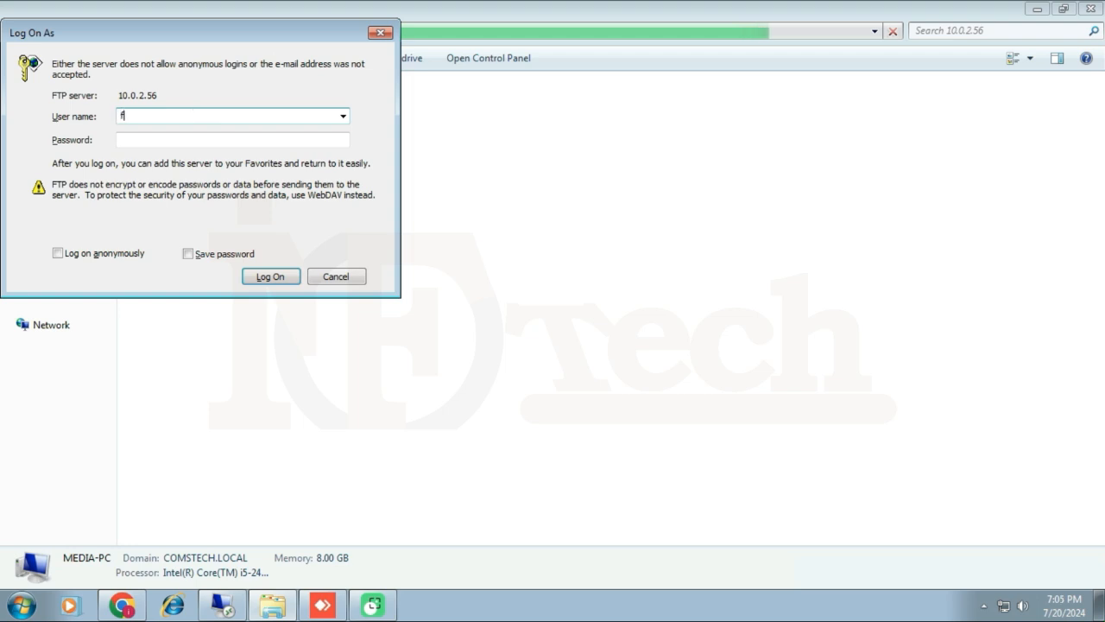
text(tp-local)
key(Tab)
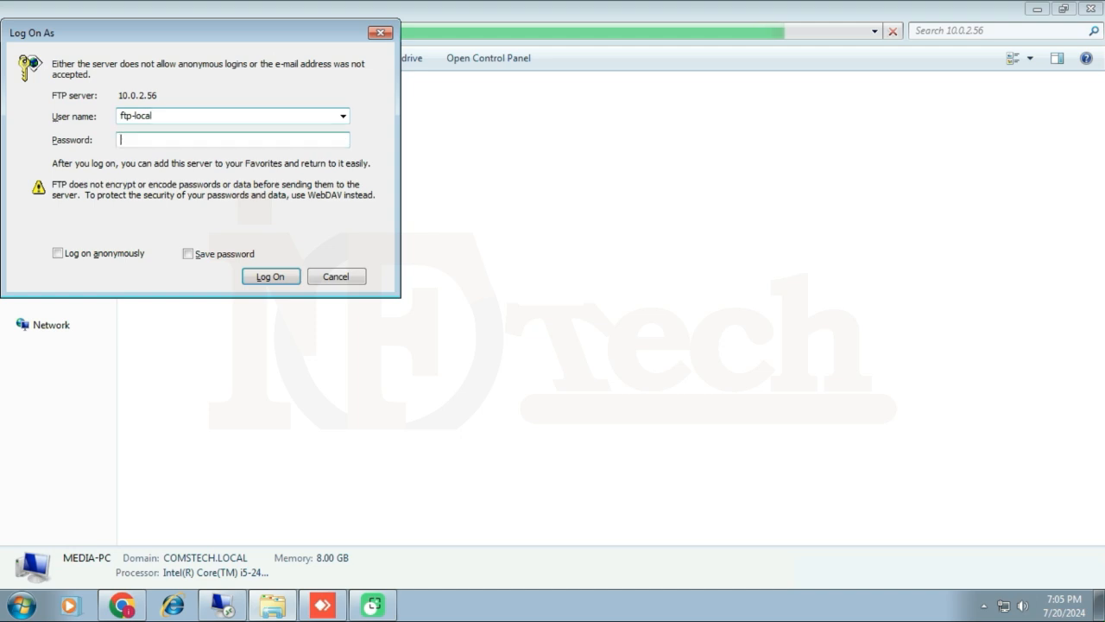
text(•••••)
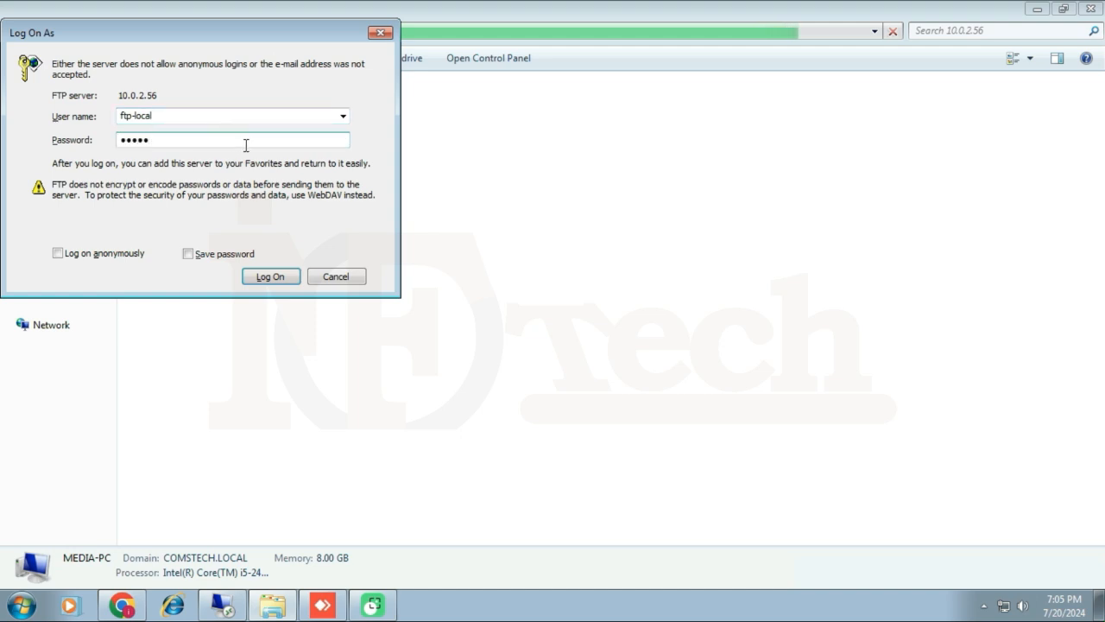
click(271, 277)
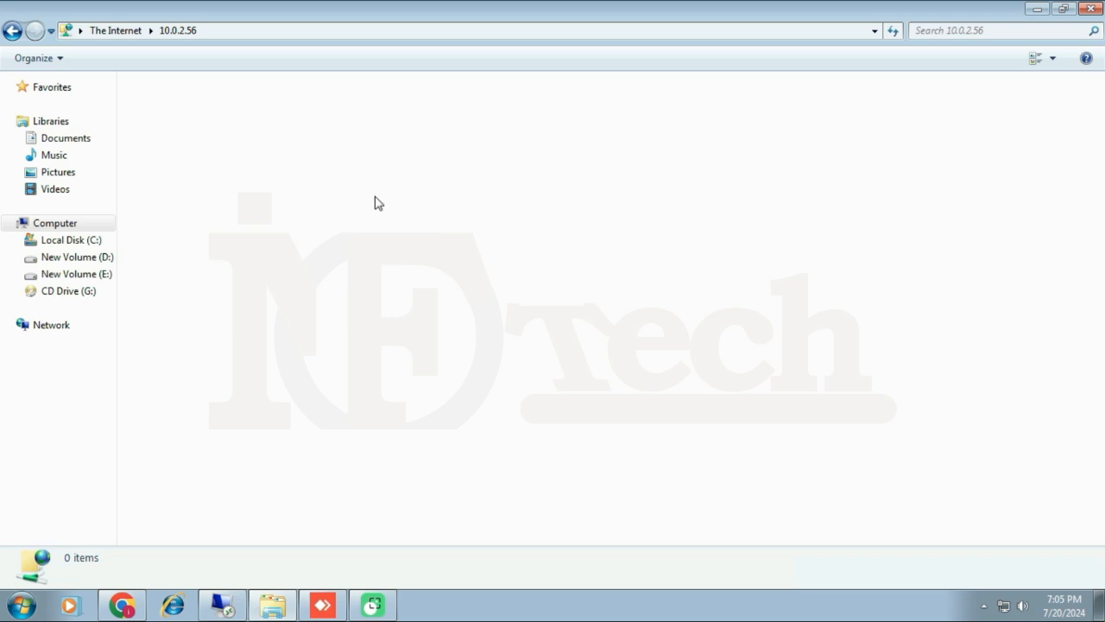
Create a folder named 'test folder' on the FTP server, then delete it.
right_click(366, 193)
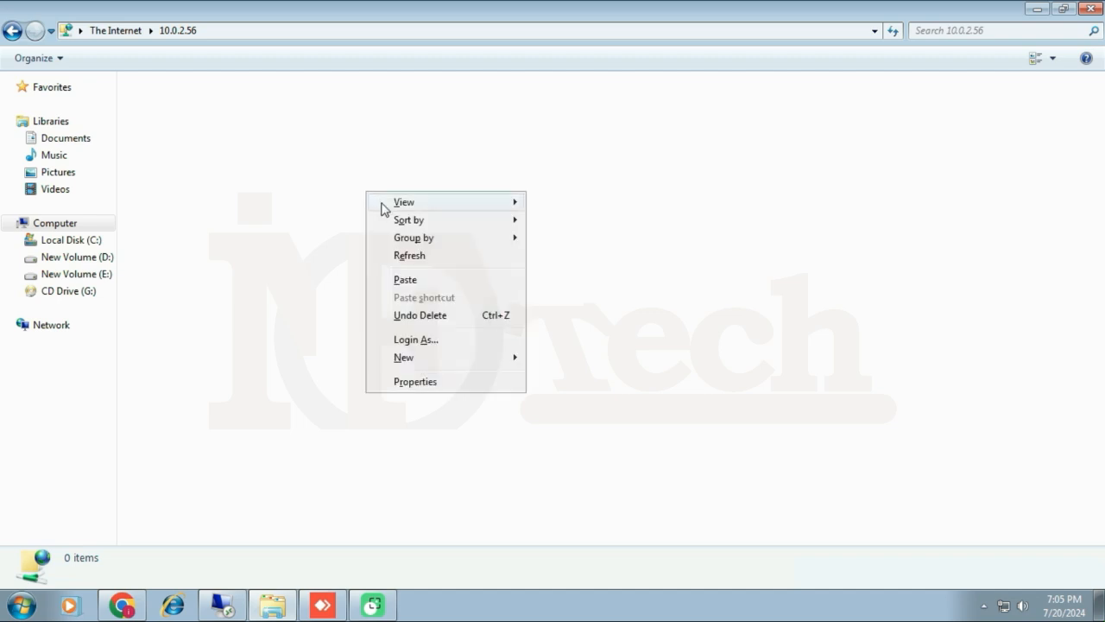
mouse_move(439, 360)
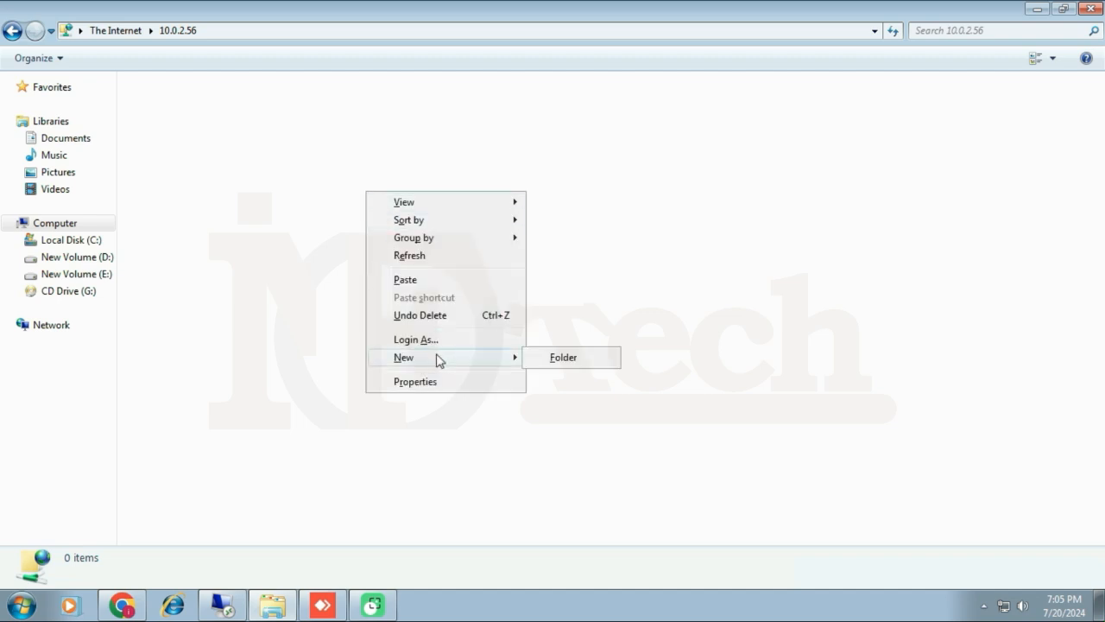
click(583, 361)
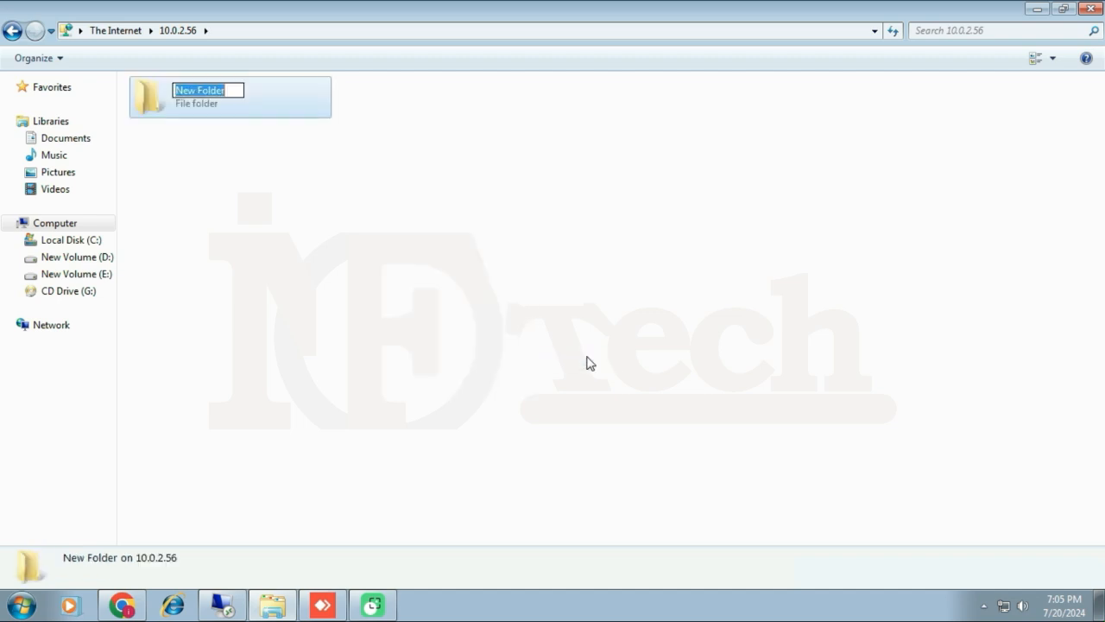
text(te)
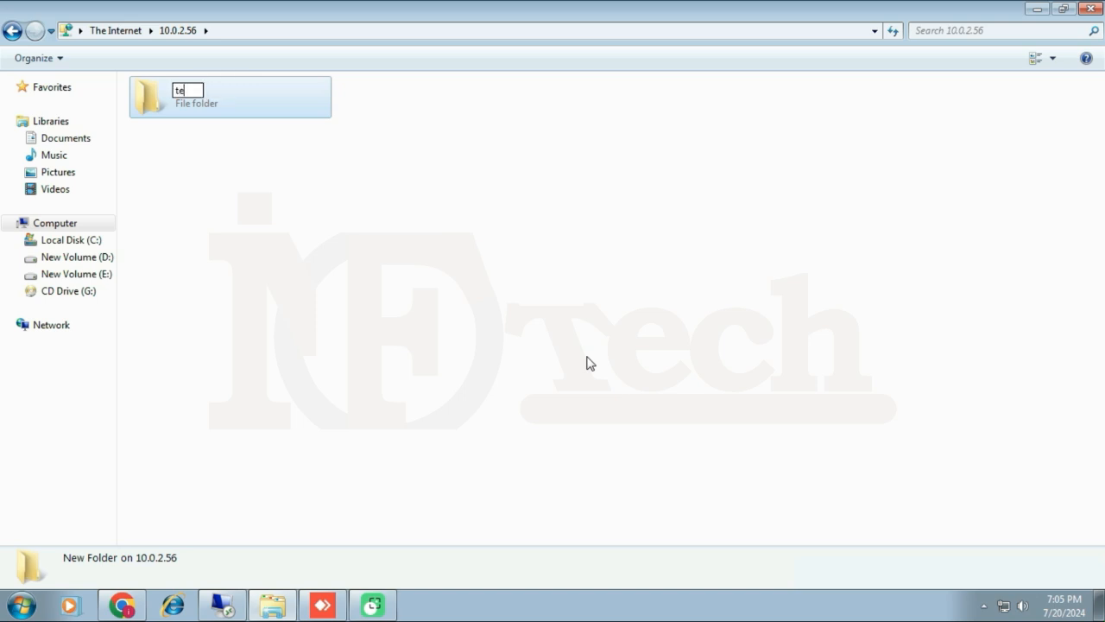
text(st folder)
key(Return)
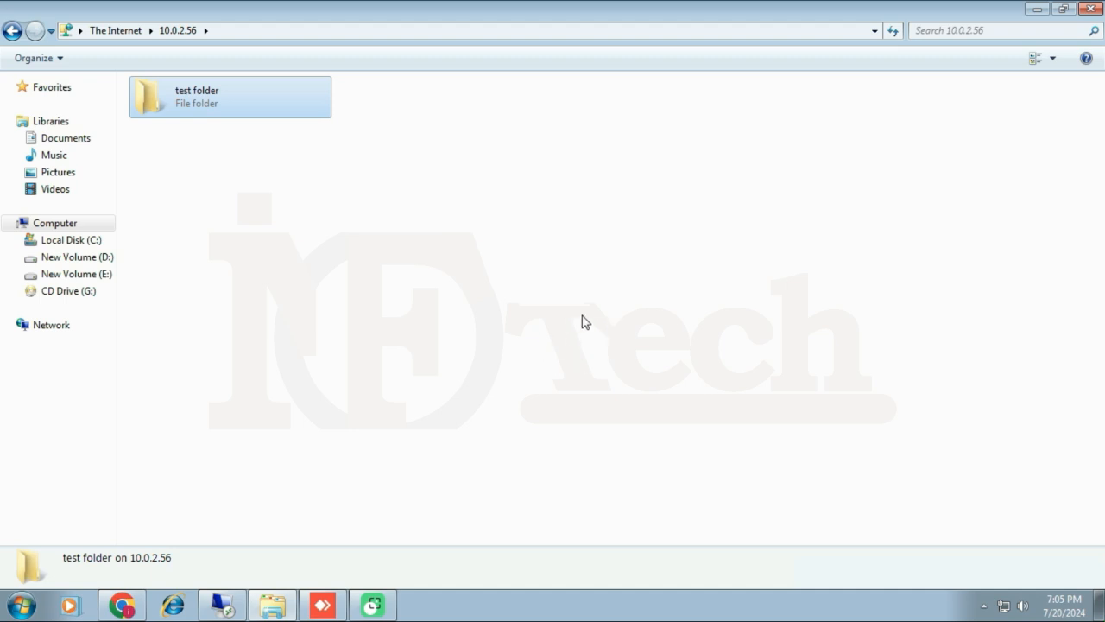
click(582, 321)
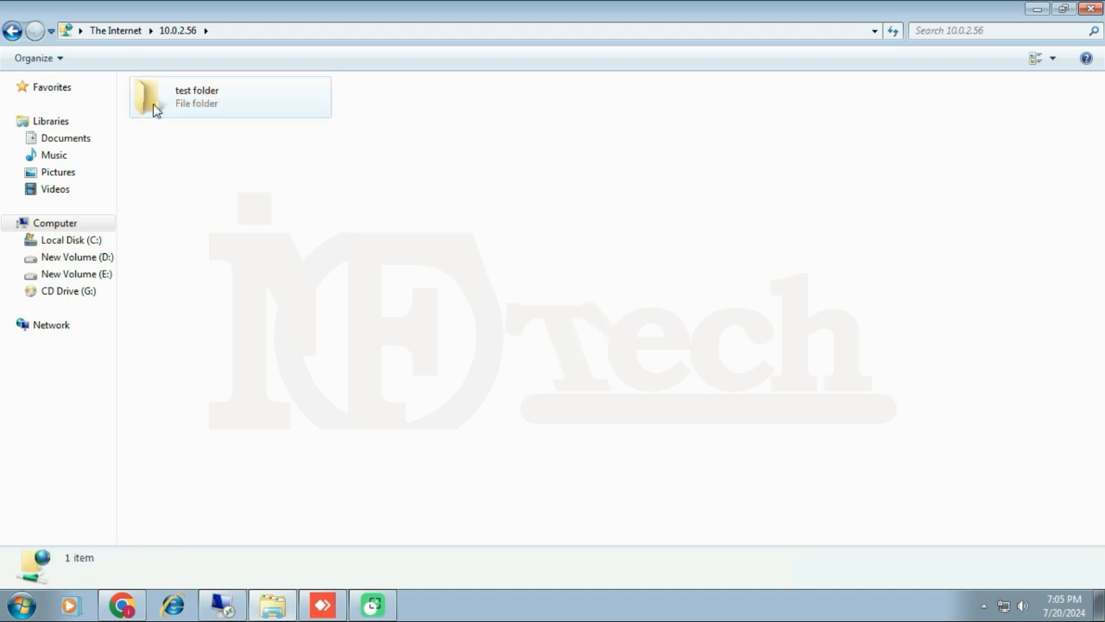
right_click(193, 106)
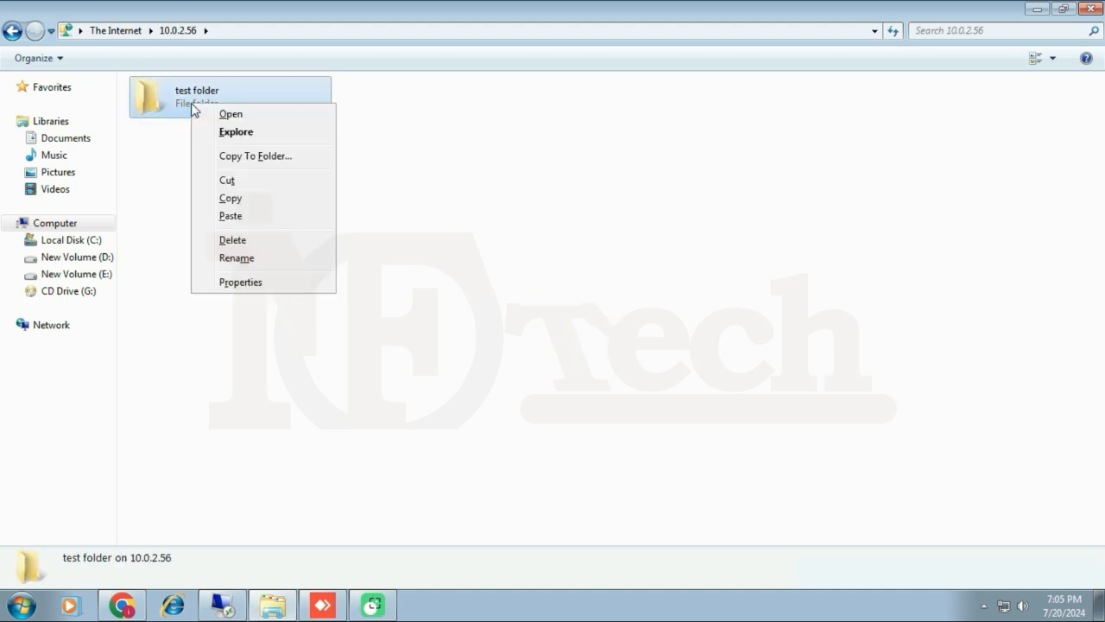
click(243, 246)
click(597, 334)
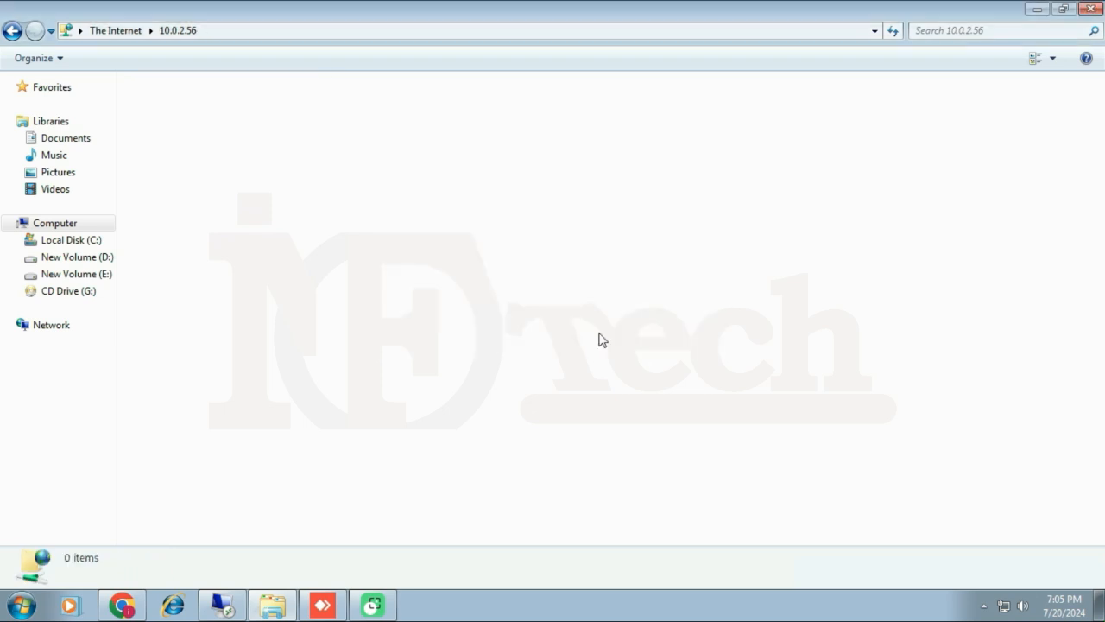
Upload Test upload.txt from the desktop to the FTP root, then switch to the server.
click(1063, 9)
drag(930, 209, 729, 266)
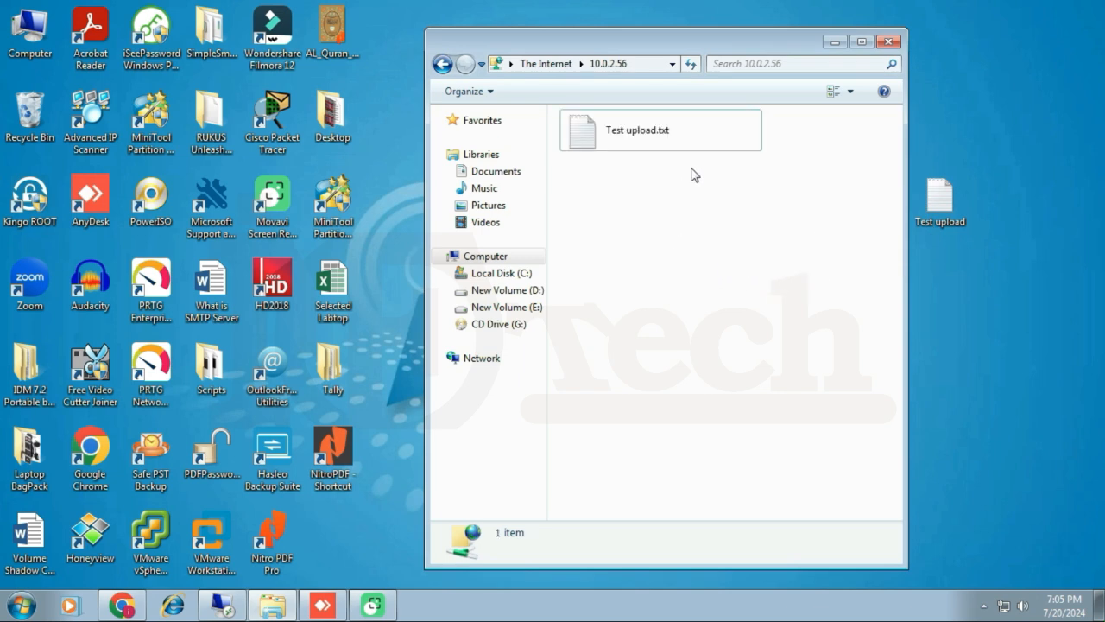
click(861, 42)
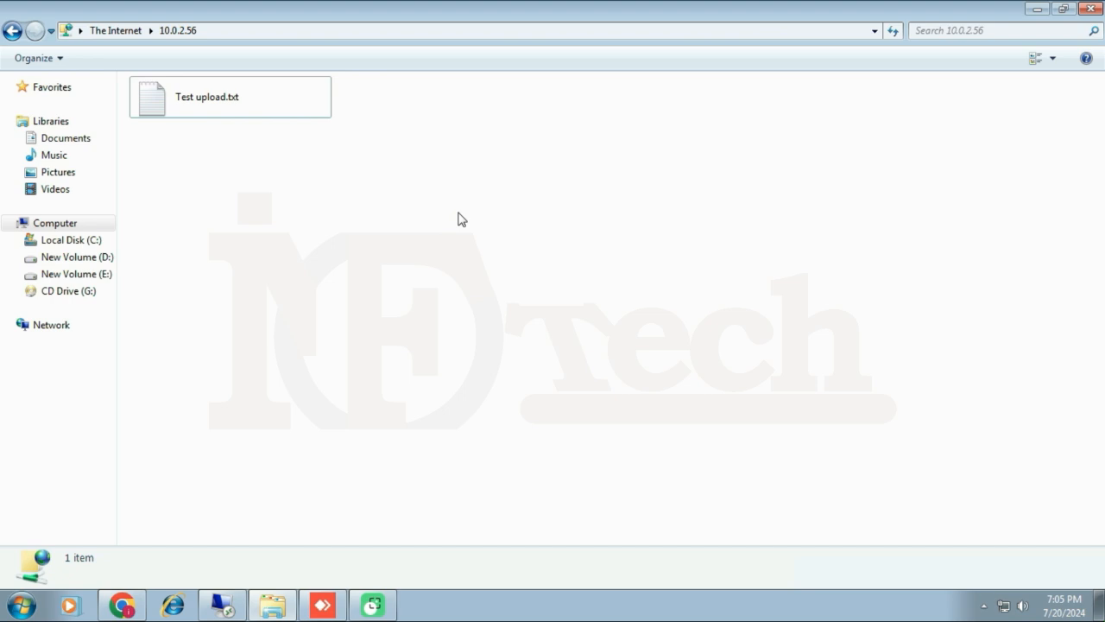
click(223, 608)
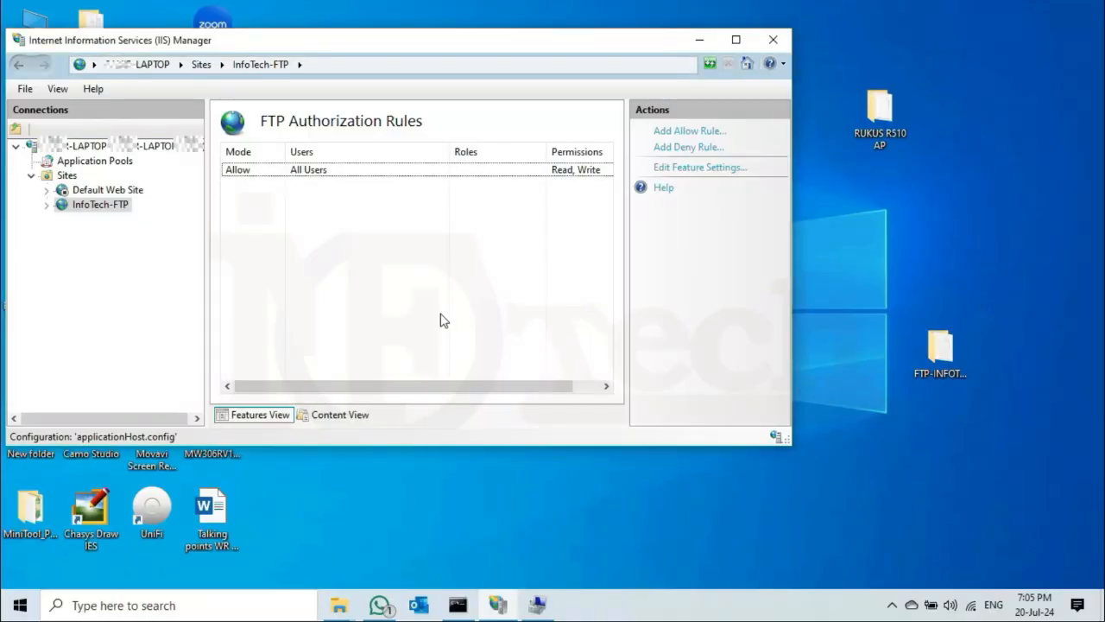
click(332, 171)
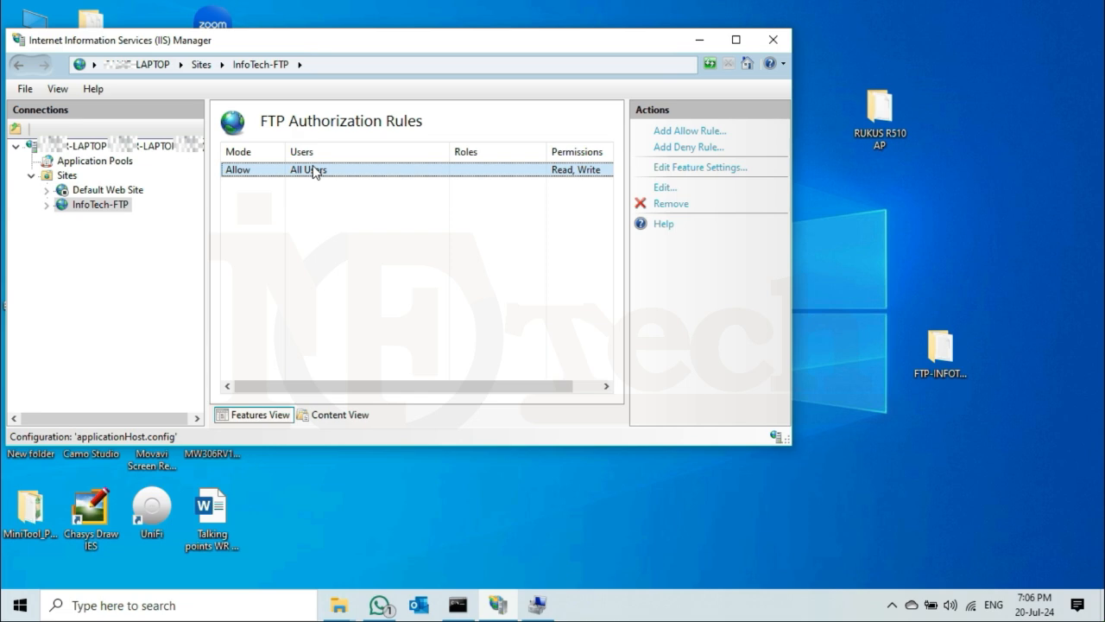
Edit the All Users Allow rule, unchecking Write so it grants Read only.
right_click(314, 172)
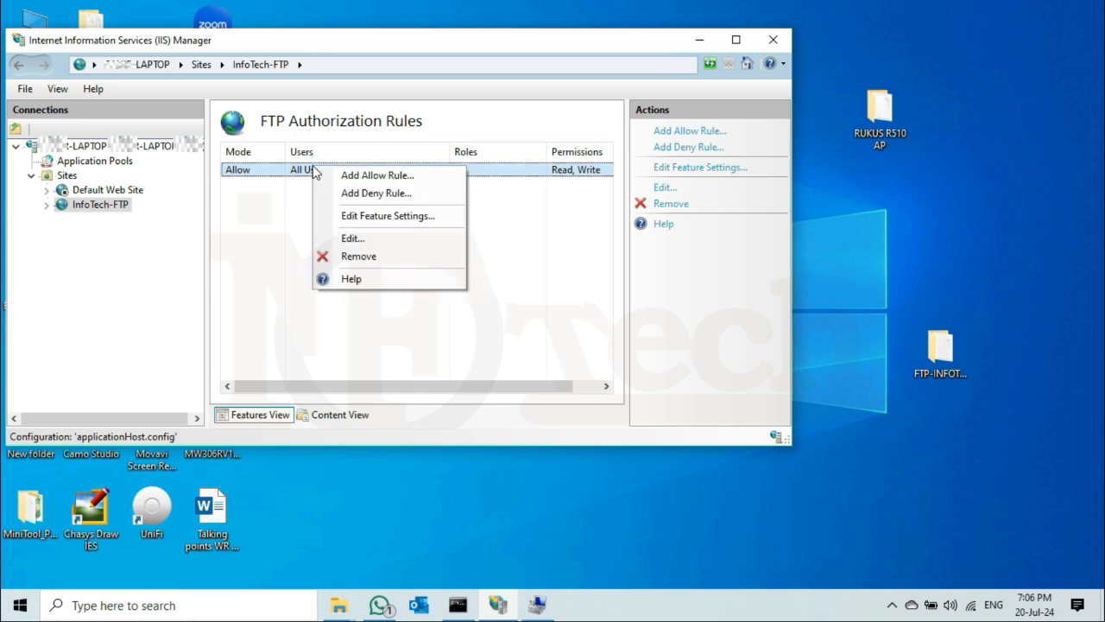
click(361, 245)
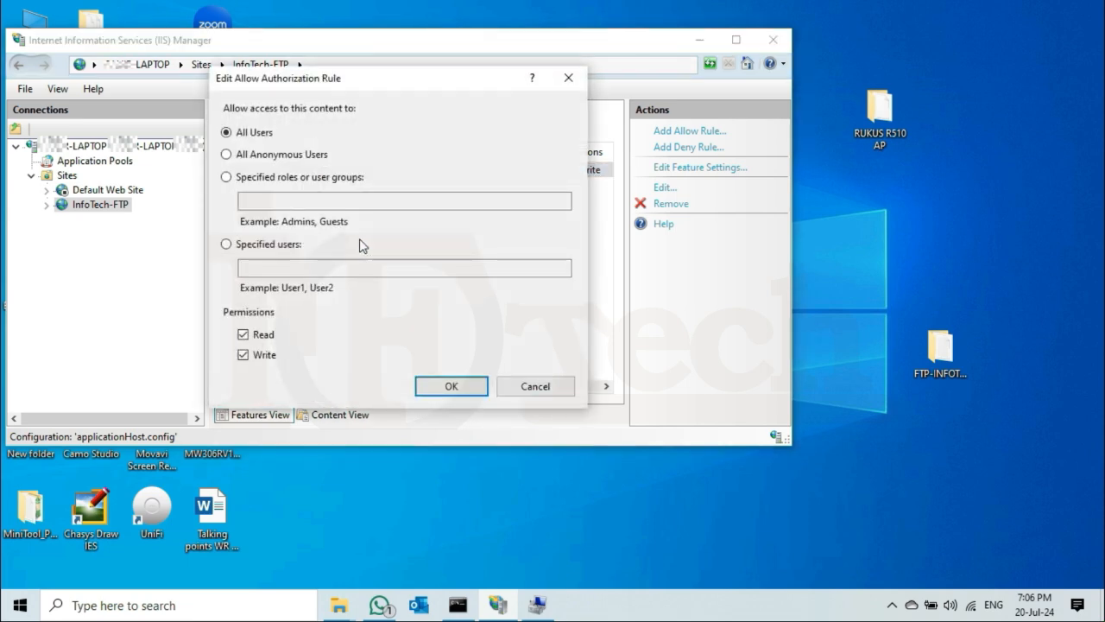
click(242, 355)
click(452, 388)
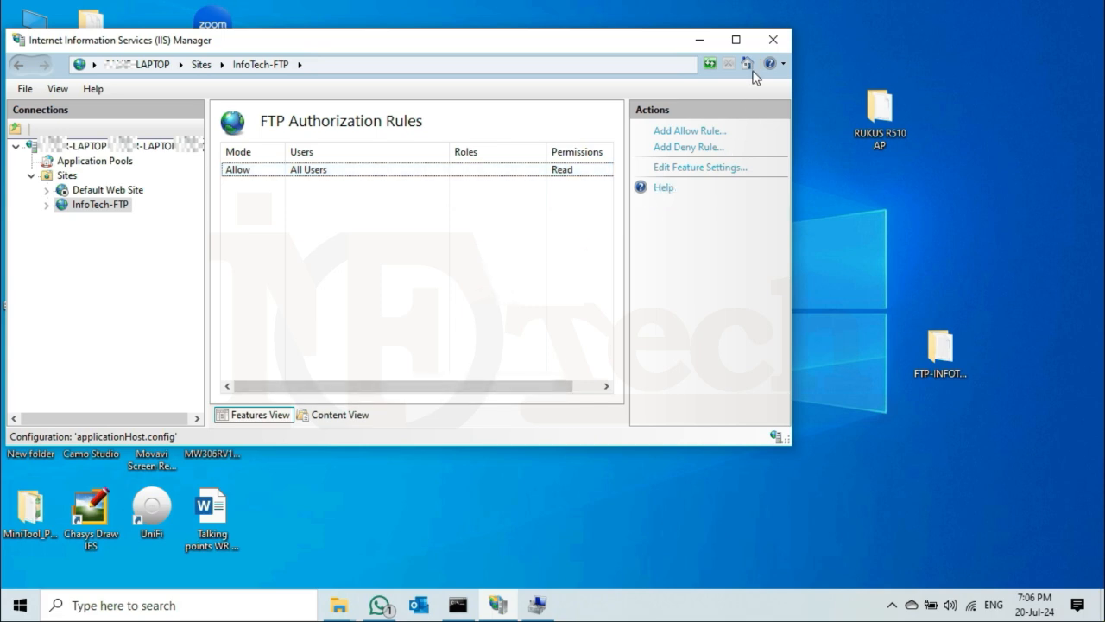
Back on the client, use Login As to re-log on as ftp-local with its password.
mouse_move(762, 7)
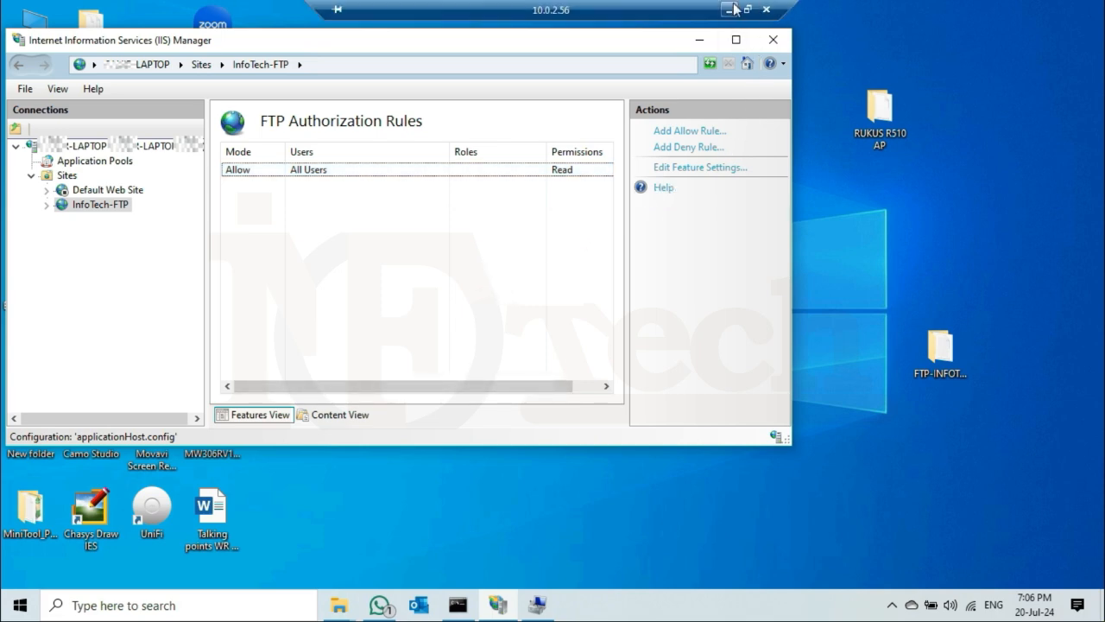
click(729, 9)
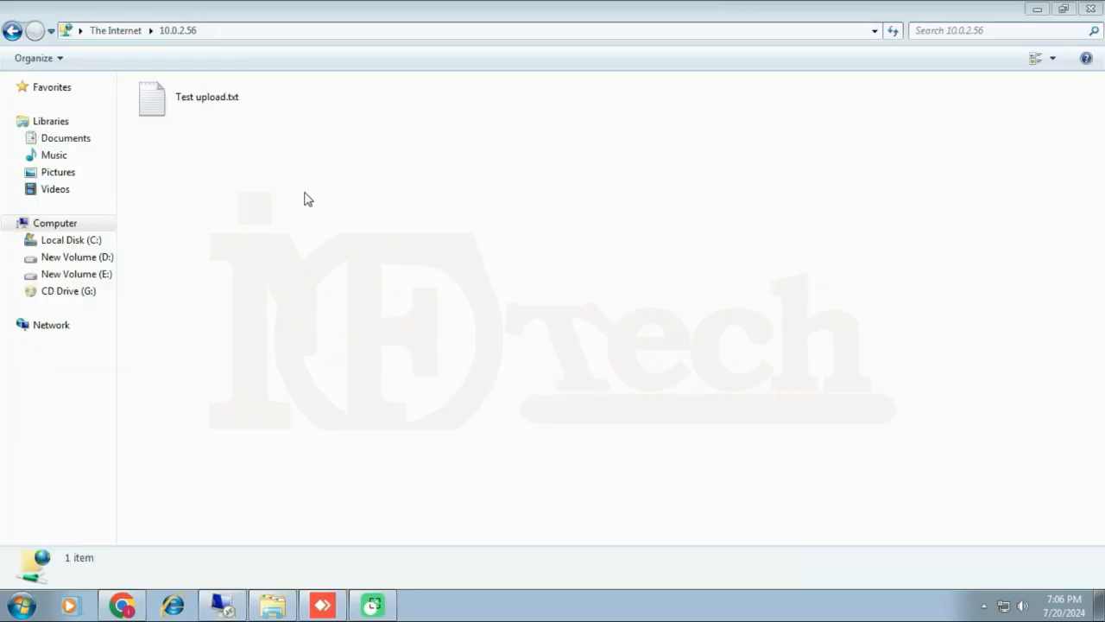
right_click(257, 210)
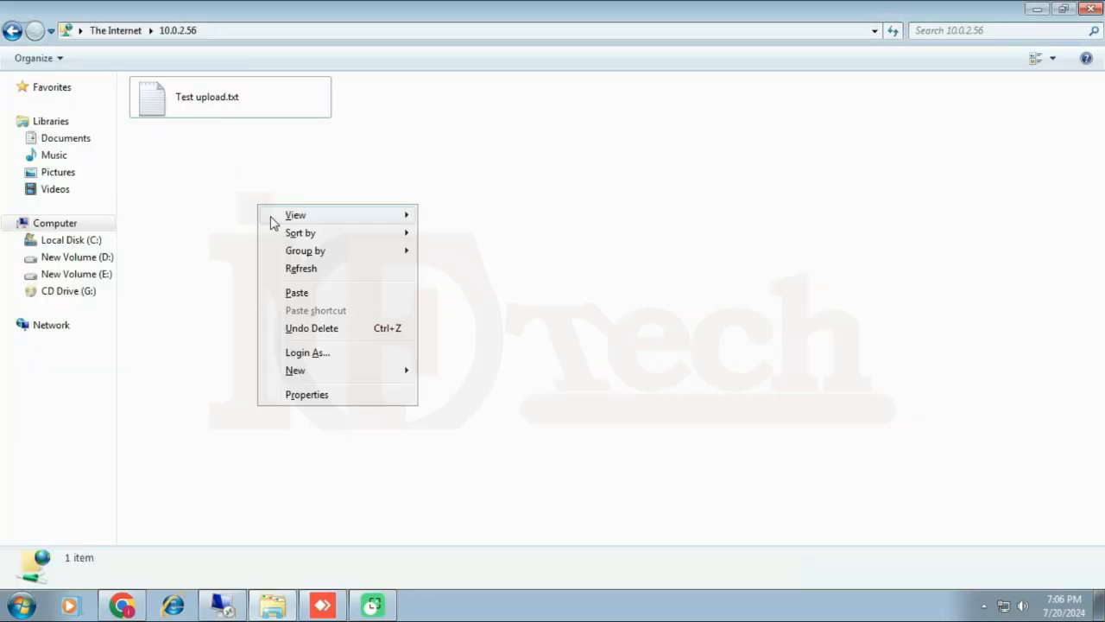
click(307, 352)
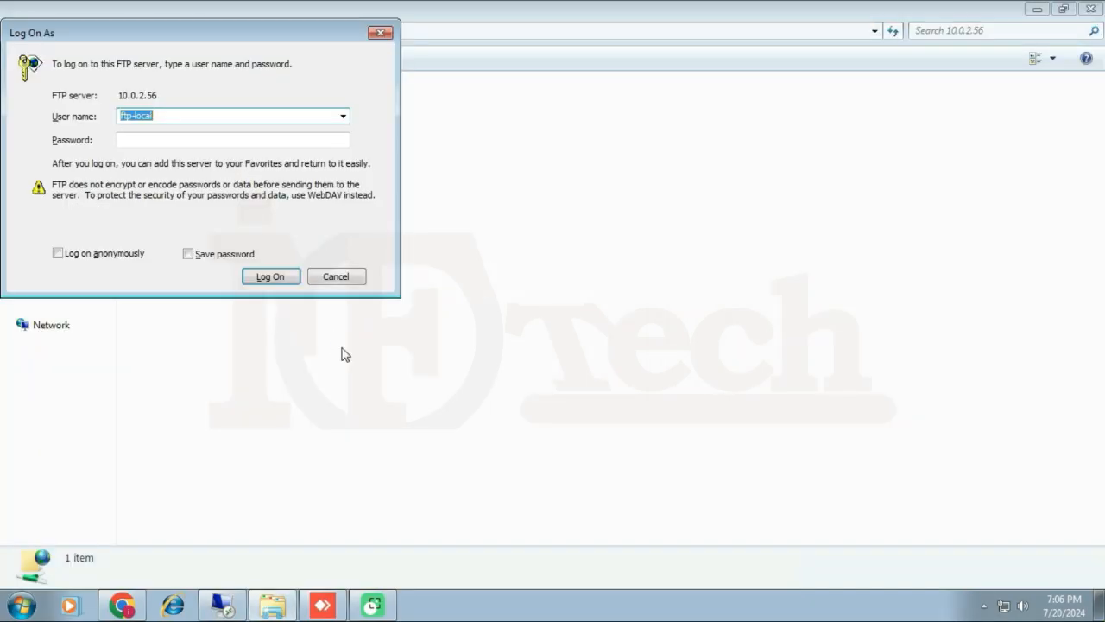
click(185, 116)
click(165, 139)
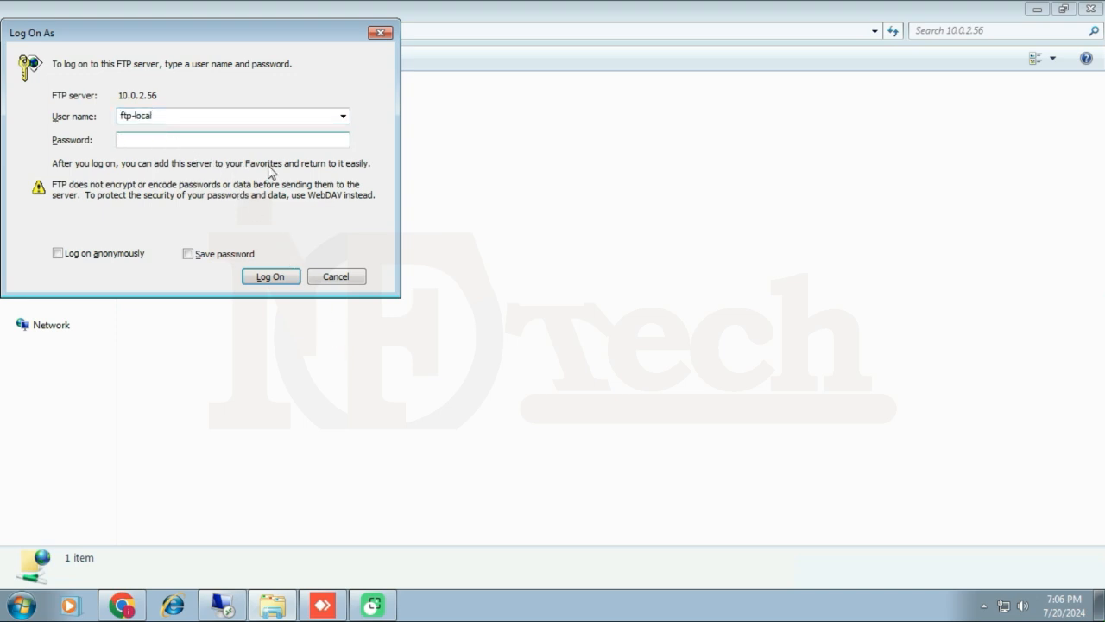
text(*****)
click(268, 277)
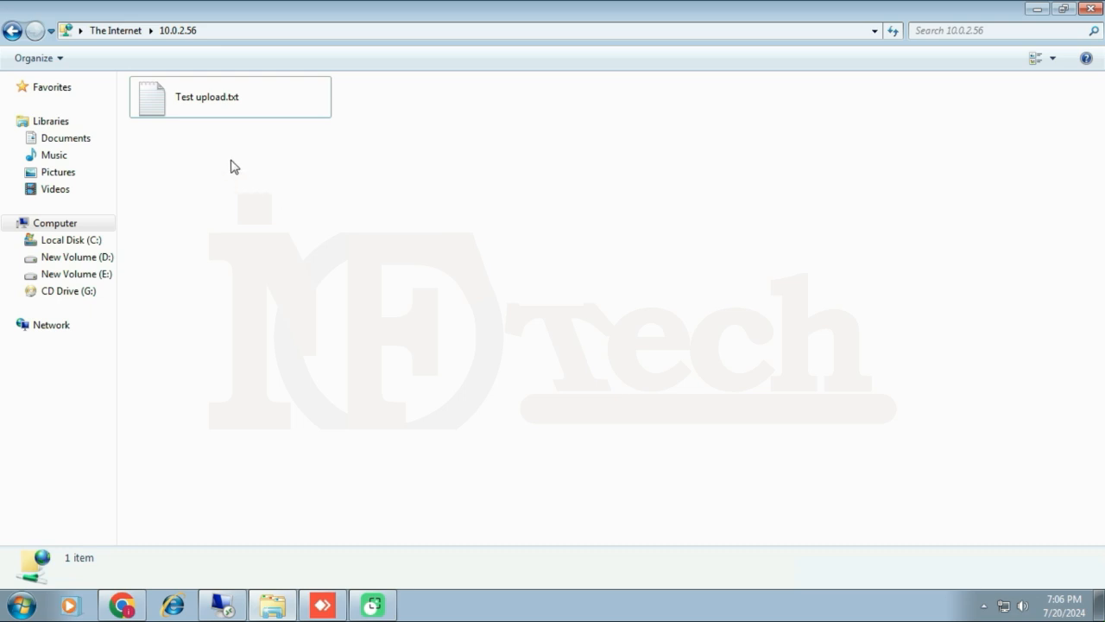
Try deleting Test upload.txt from the server and dismiss the access denied error.
right_click(180, 104)
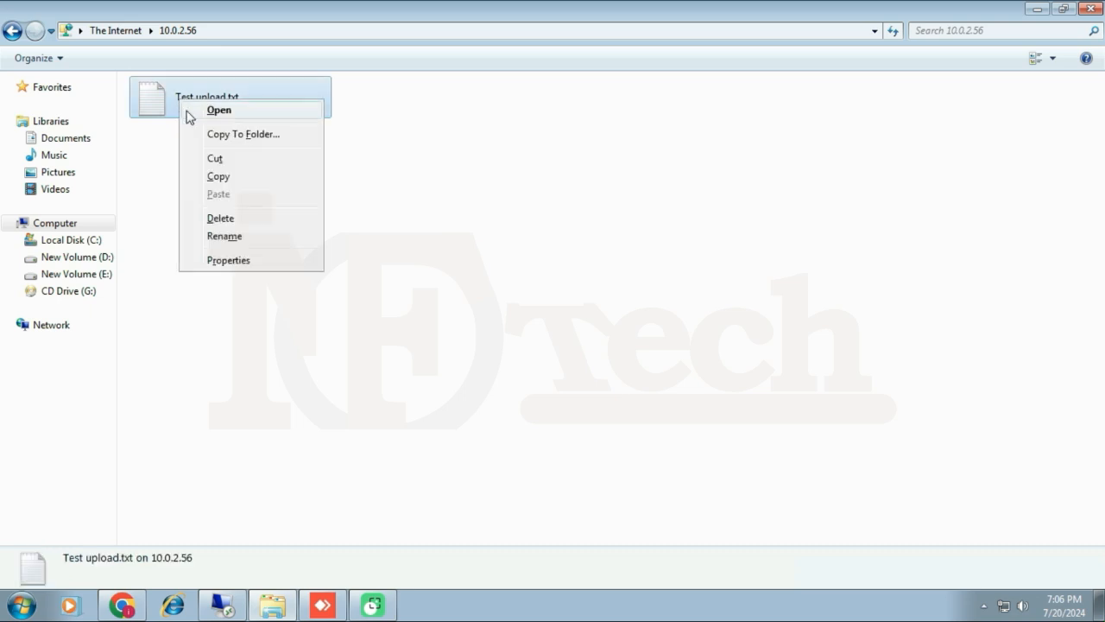
click(220, 218)
click(590, 335)
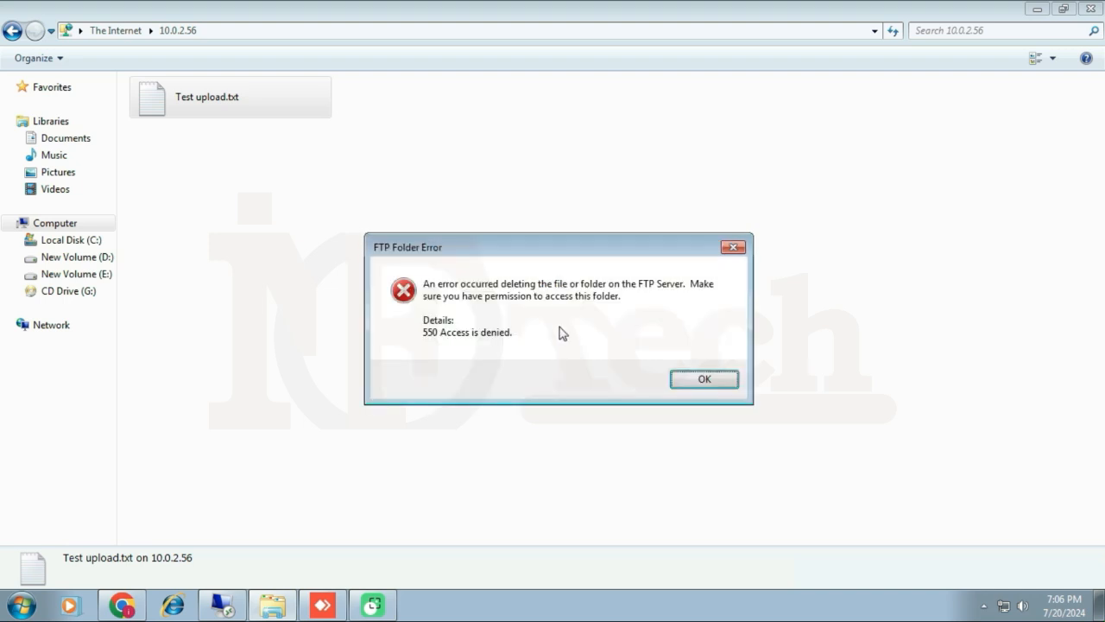
click(705, 380)
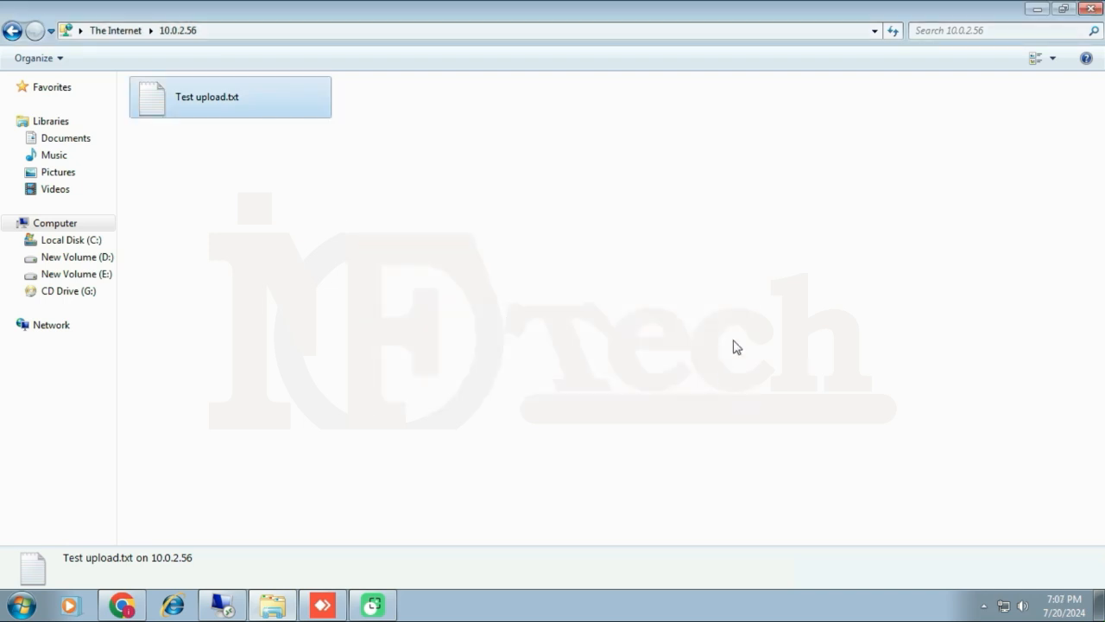
Try overwriting Test upload.txt by dragging it from the desktop; dismiss the 550 Access denied error.
click(1066, 10)
click(941, 211)
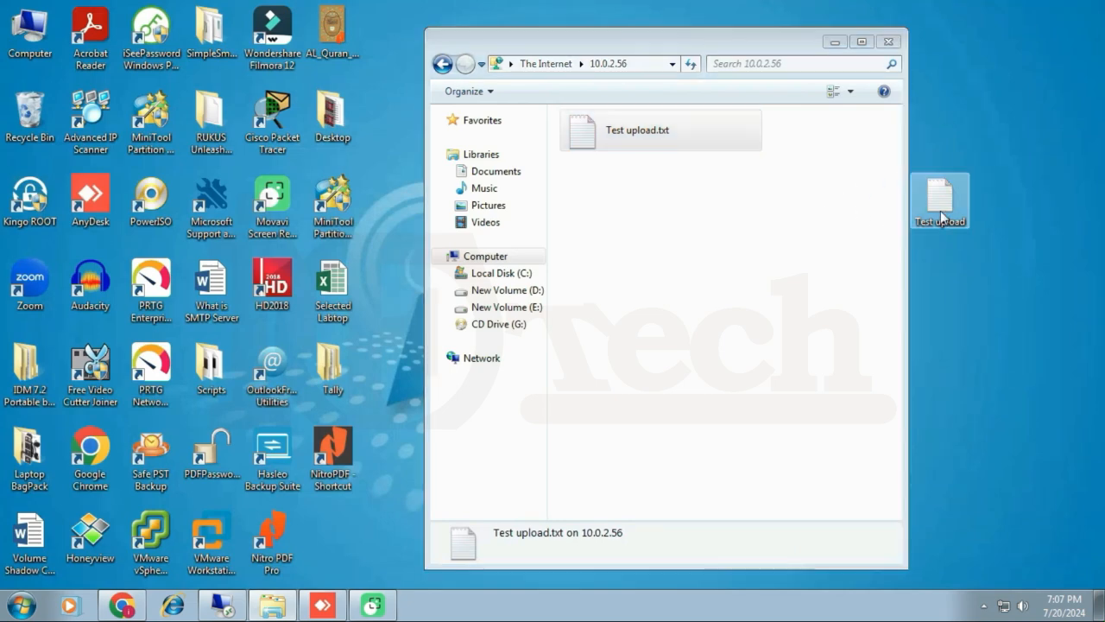
drag(940, 211, 690, 297)
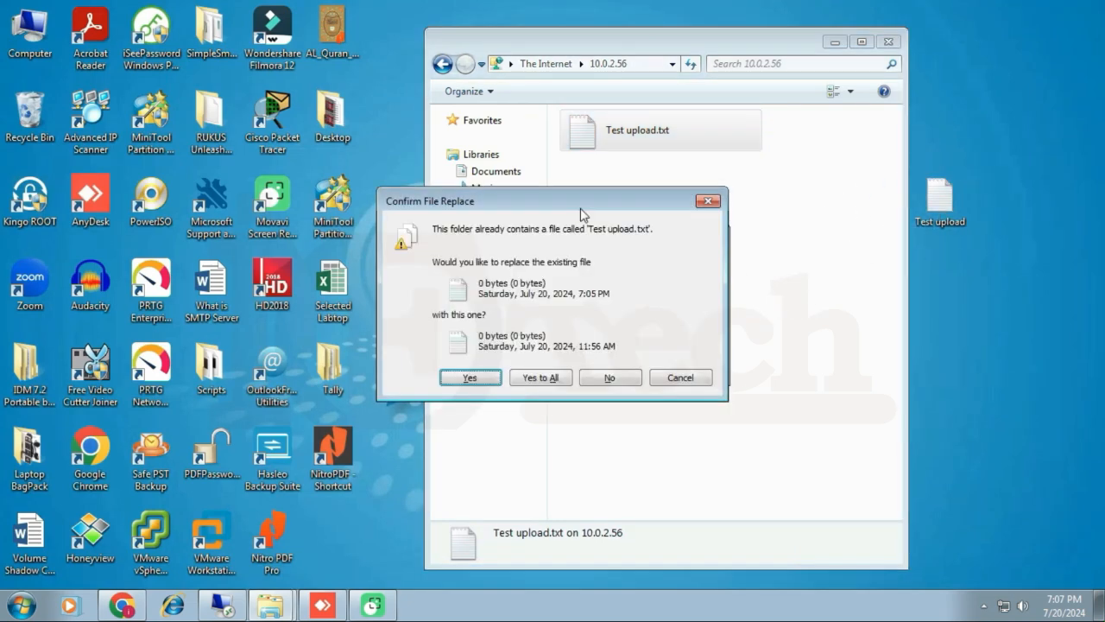
click(542, 377)
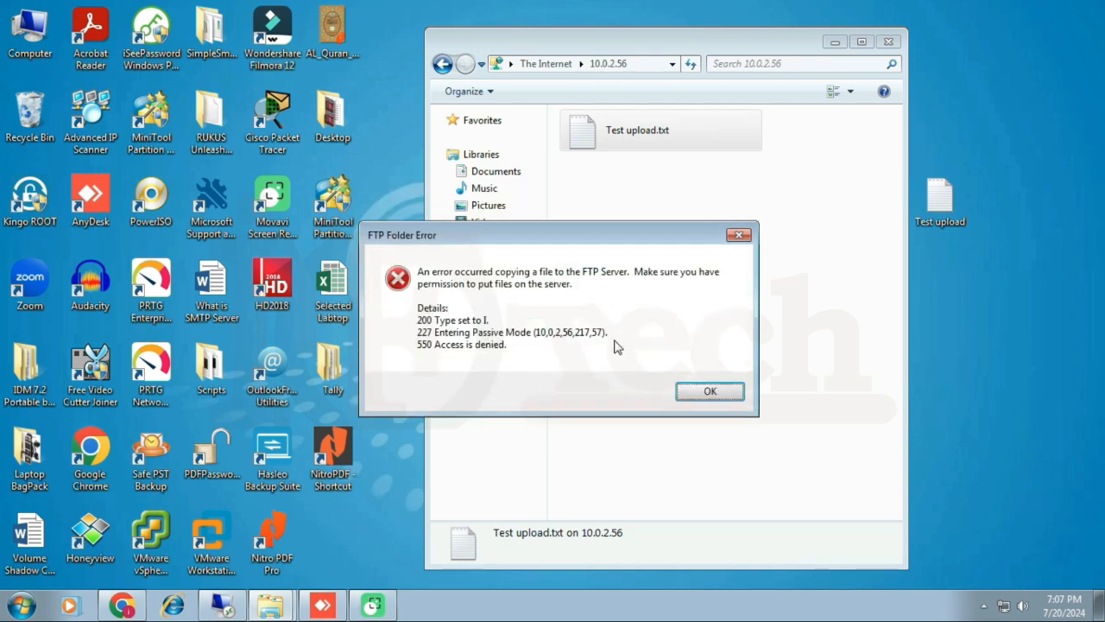
click(708, 391)
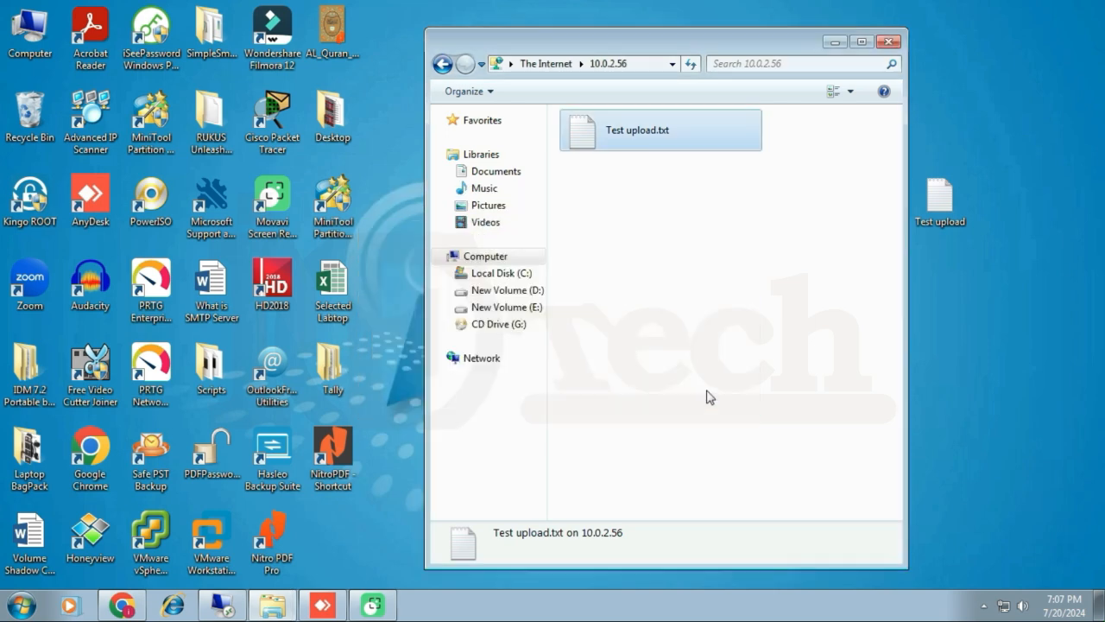
click(732, 294)
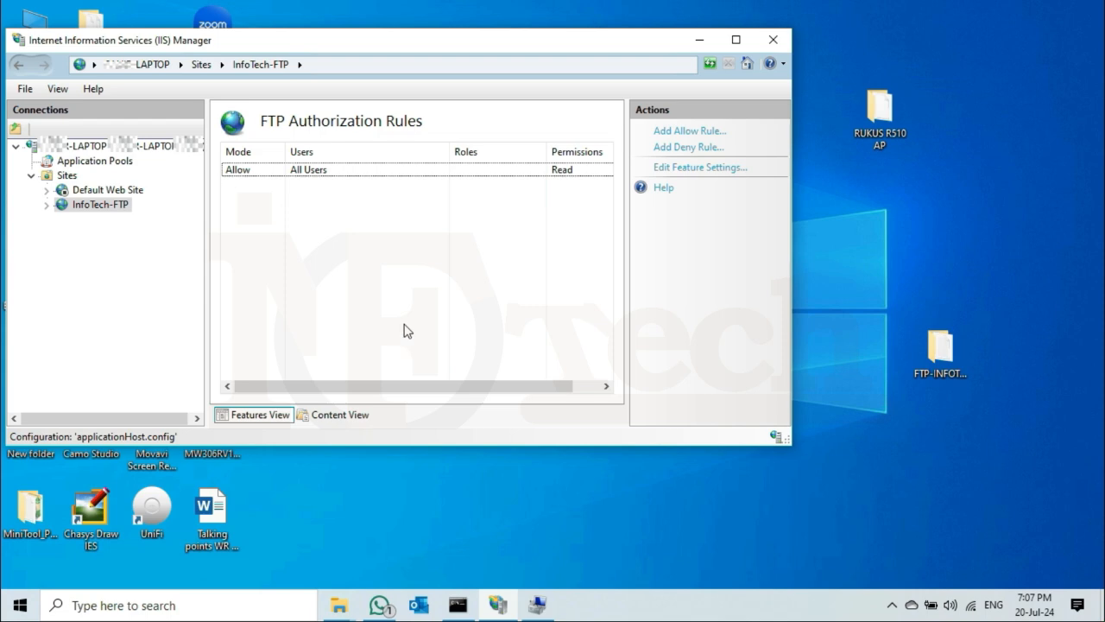
Add an Allow rule for specified user ftp-local with Read and Write permissions.
right_click(308, 227)
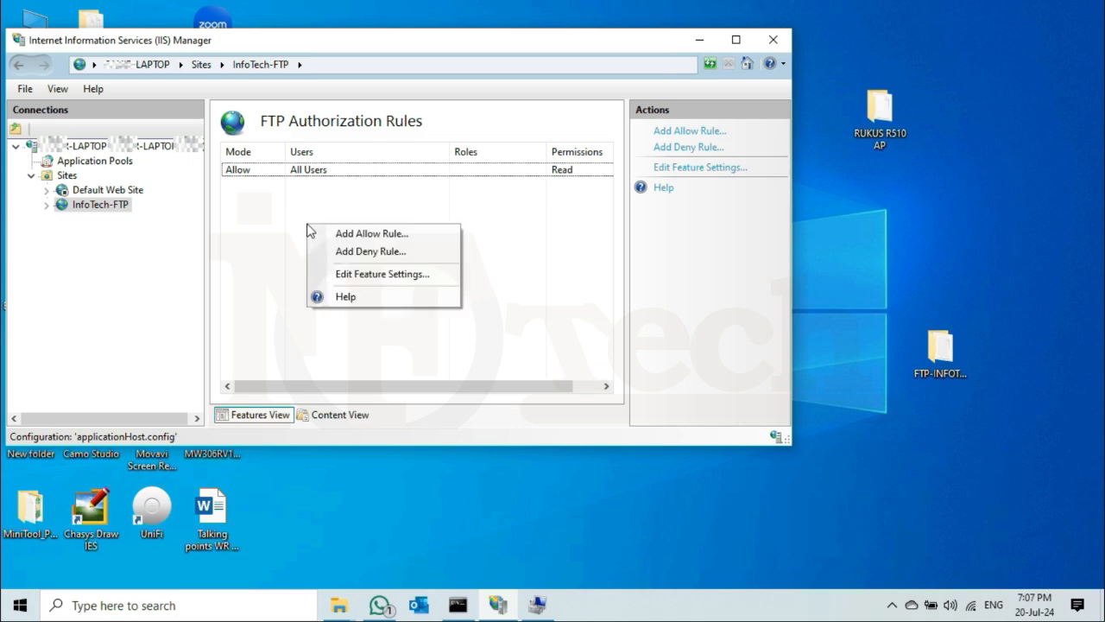
click(388, 240)
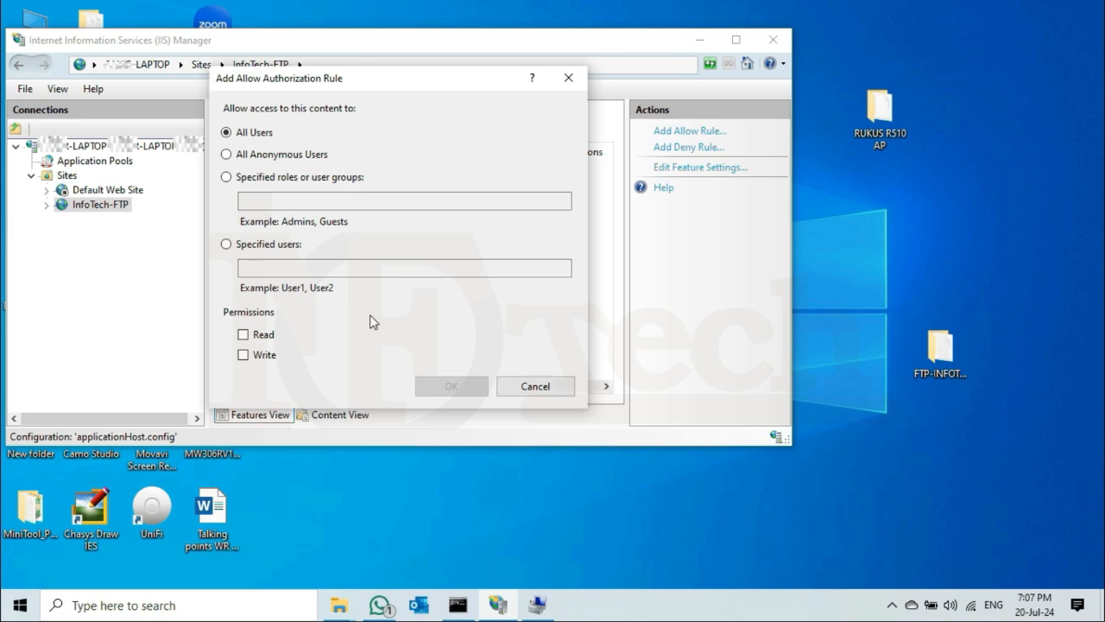
click(227, 245)
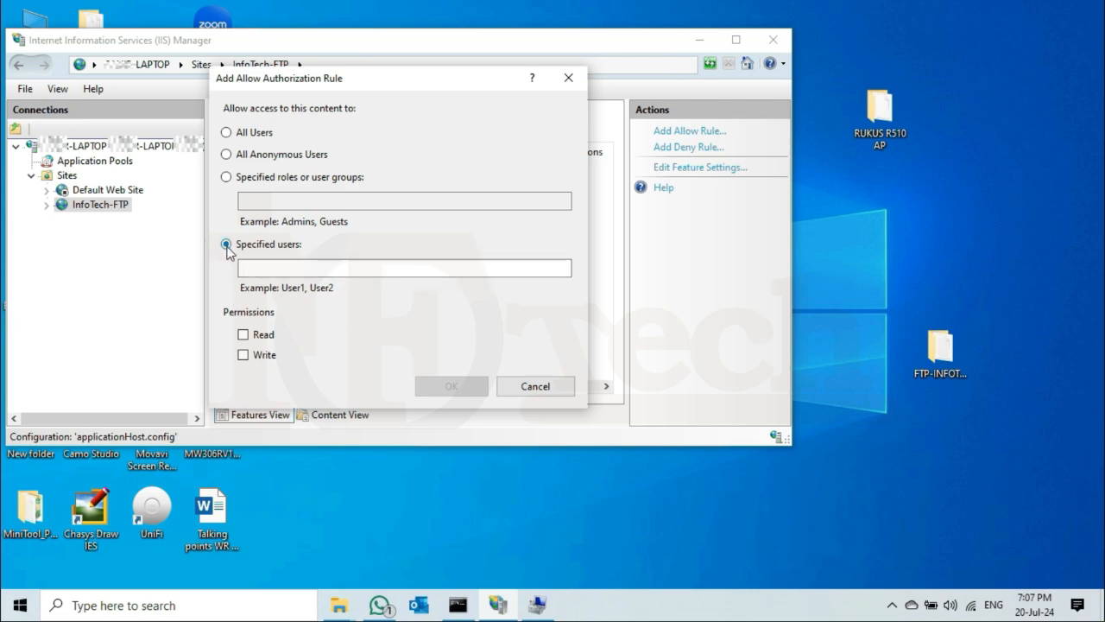
click(291, 267)
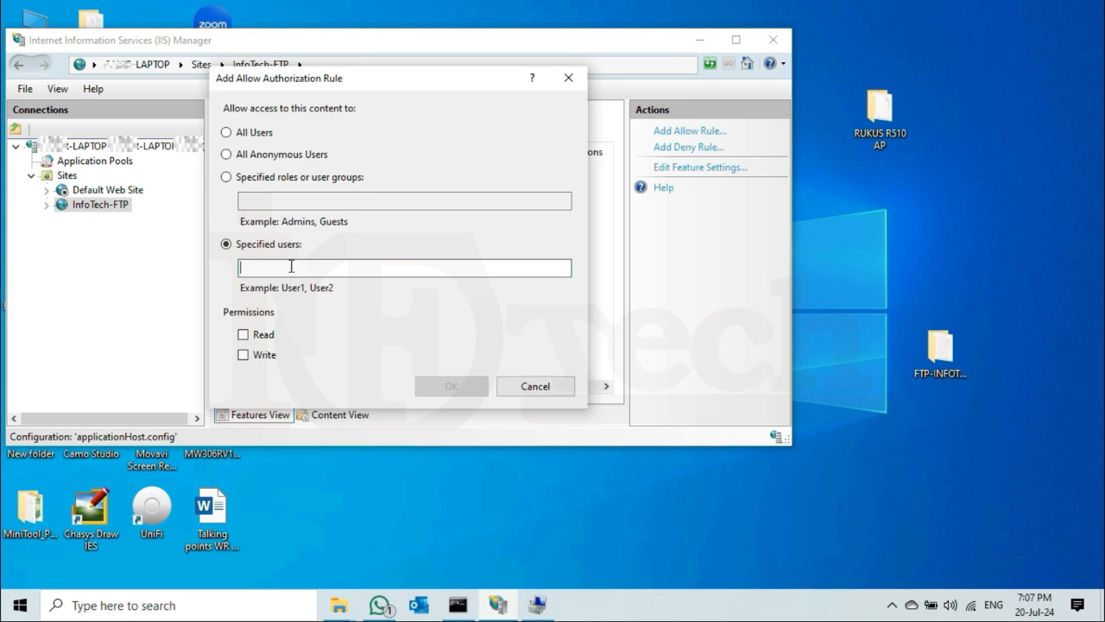
text(ftp-local)
click(242, 335)
click(242, 356)
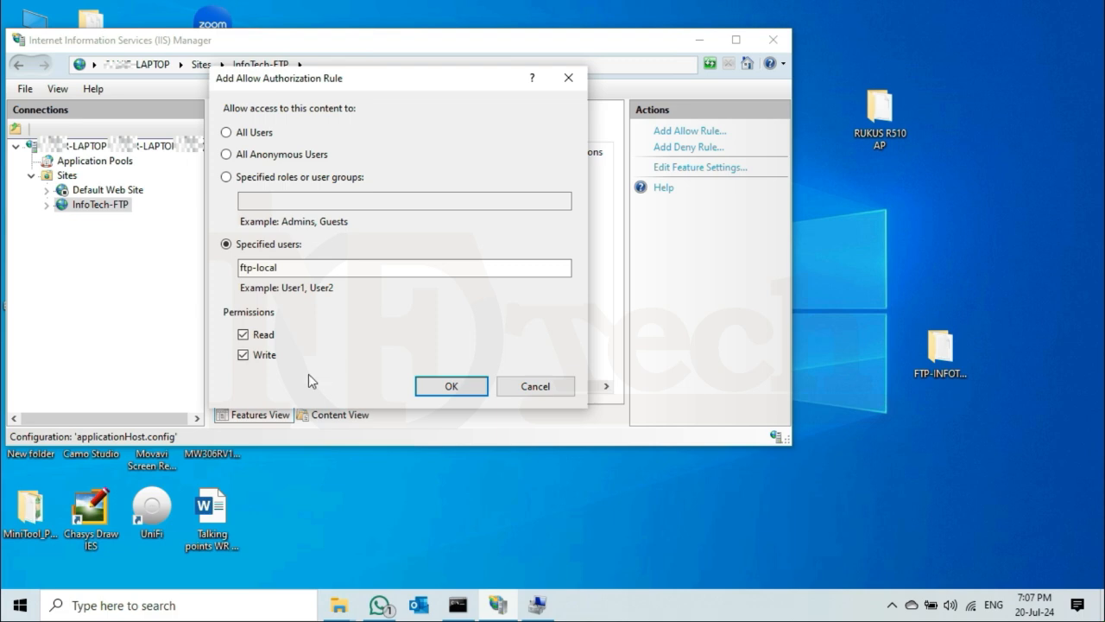
click(450, 387)
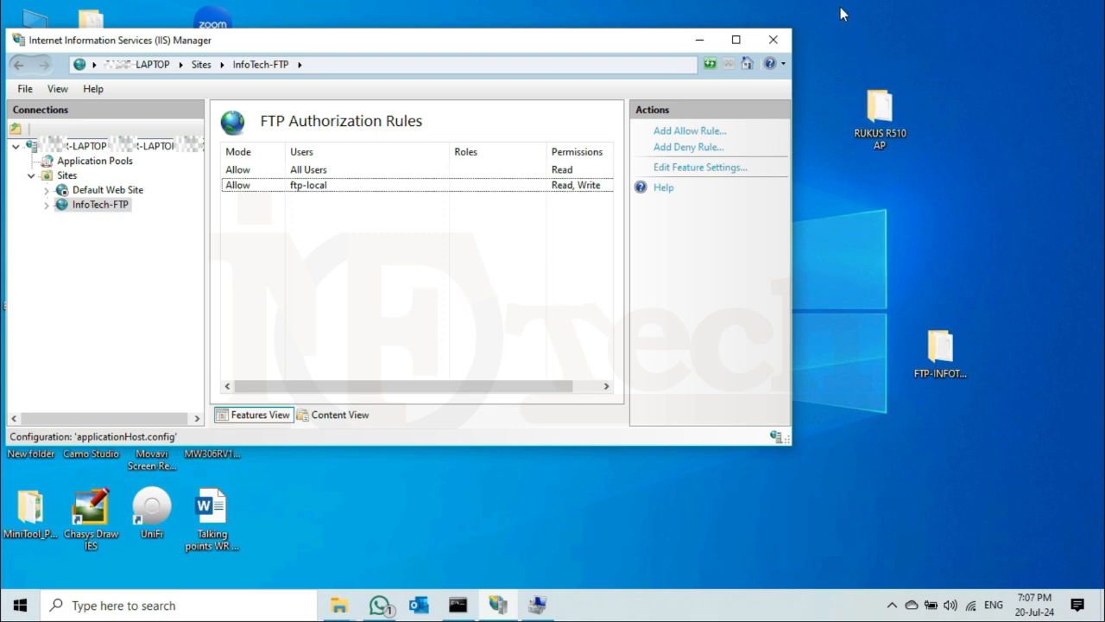
On the client, refresh the 10.0.2.56 FTP listing and delete Test upload.txt from the server.
mouse_move(843, 2)
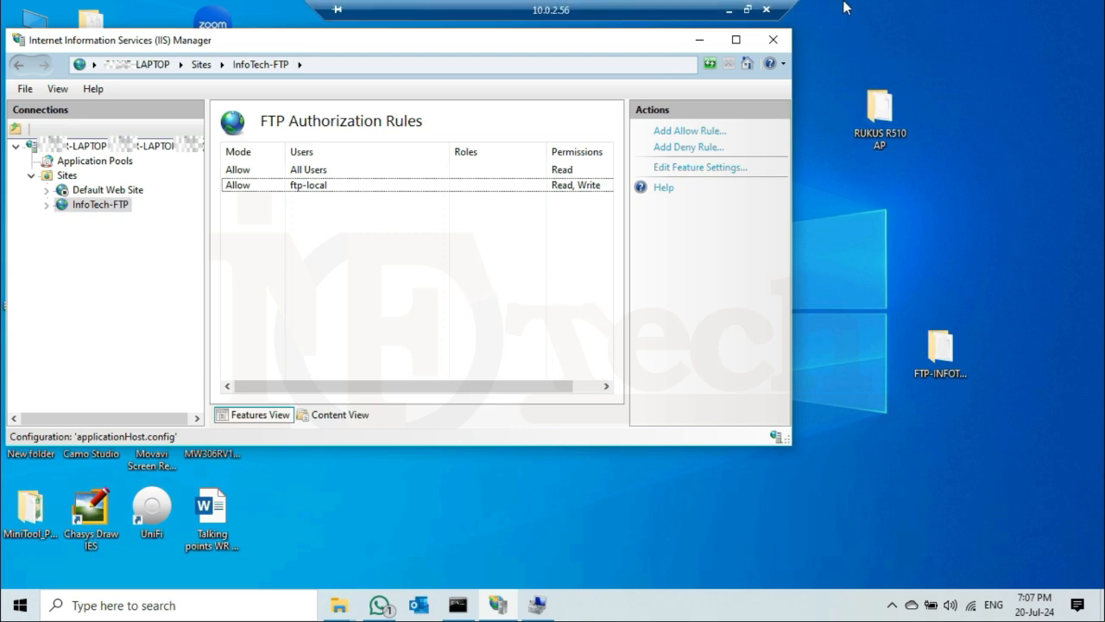
click(729, 11)
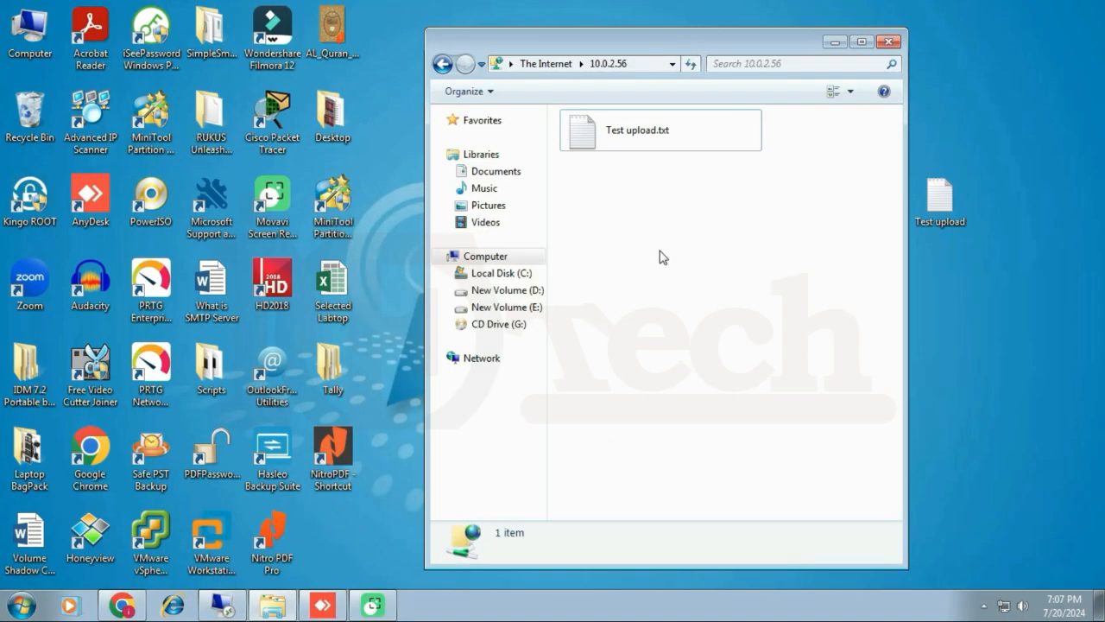
right_click(636, 252)
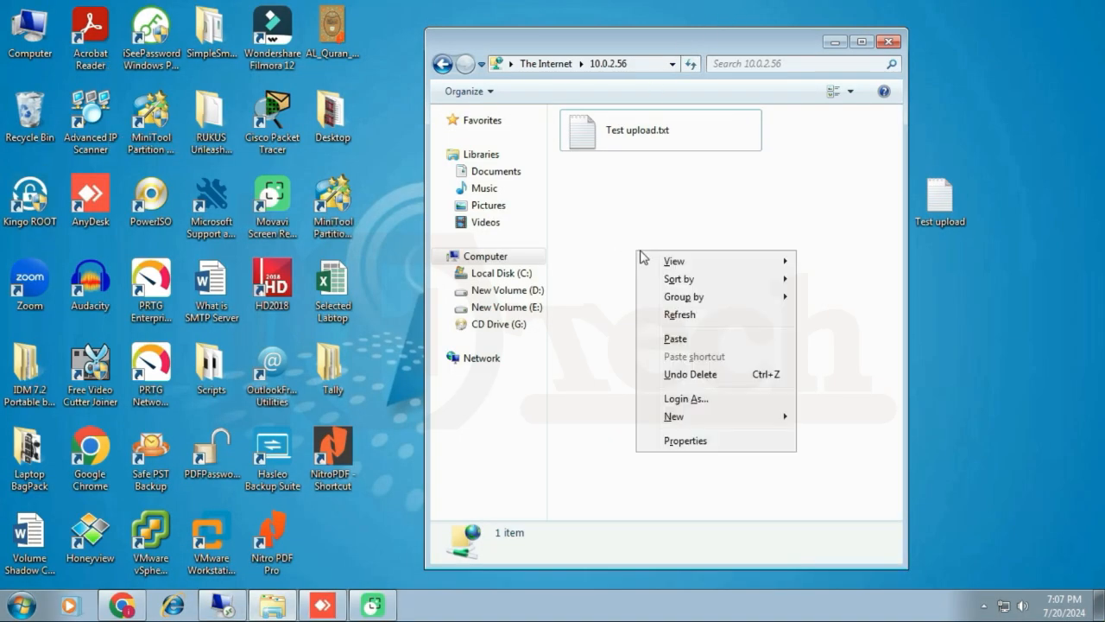
click(677, 323)
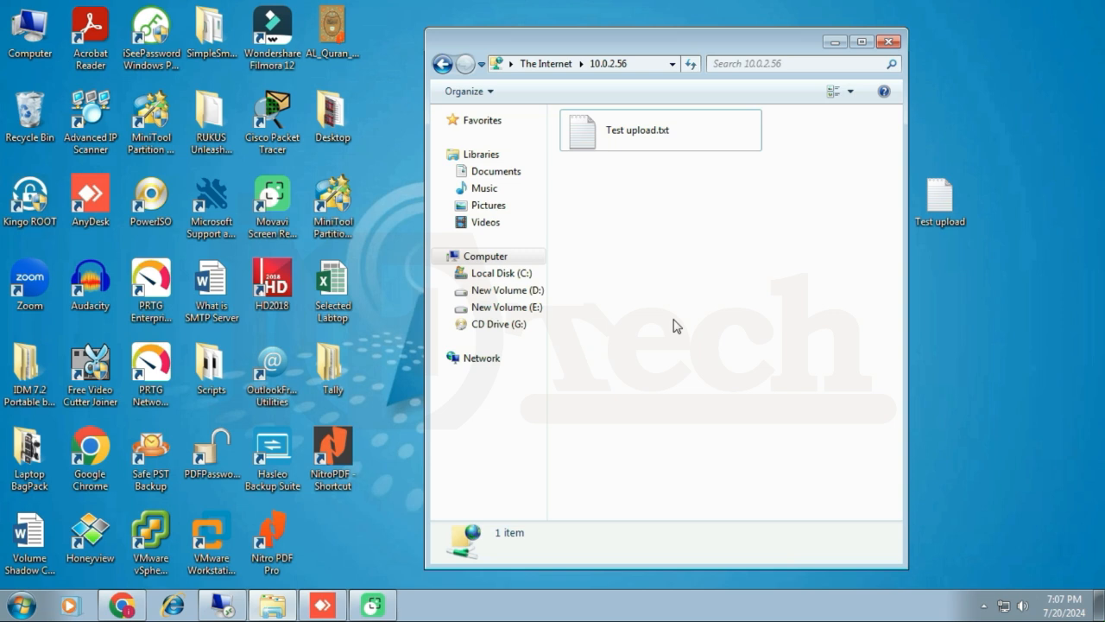
right_click(598, 141)
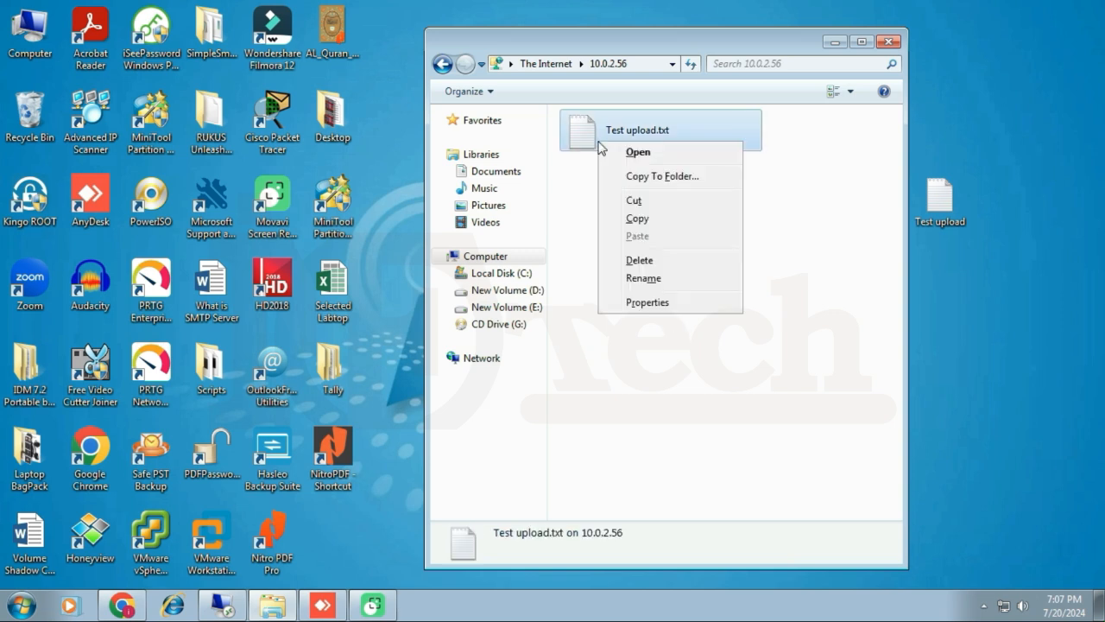
click(640, 260)
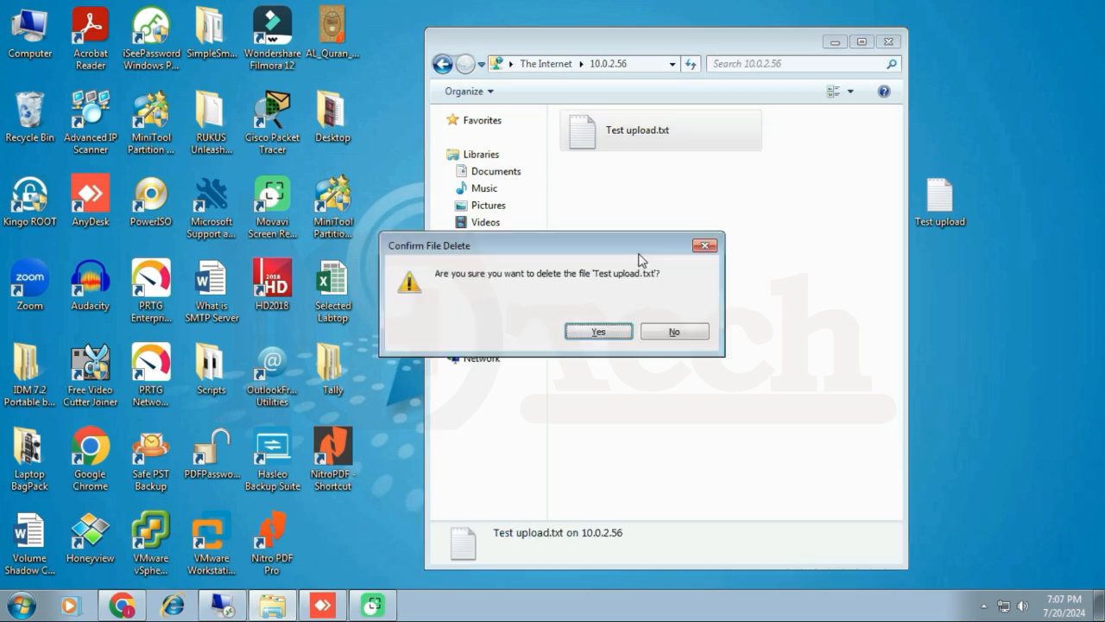
click(609, 331)
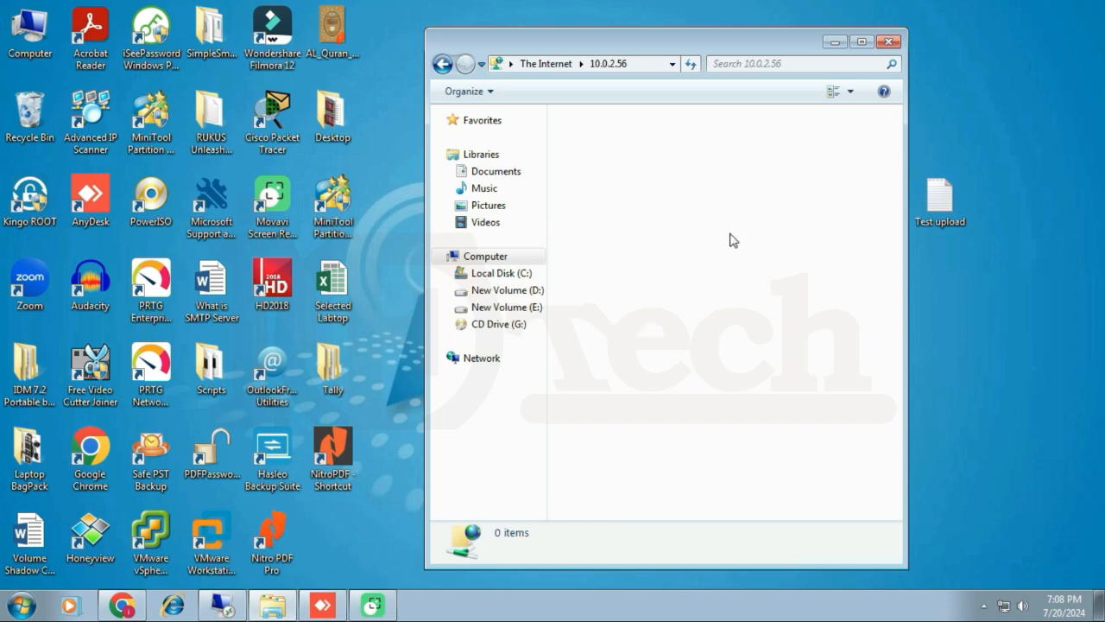
Re-upload the desktop Test upload file and create a new folder named 'test folder'.
drag(937, 197, 681, 217)
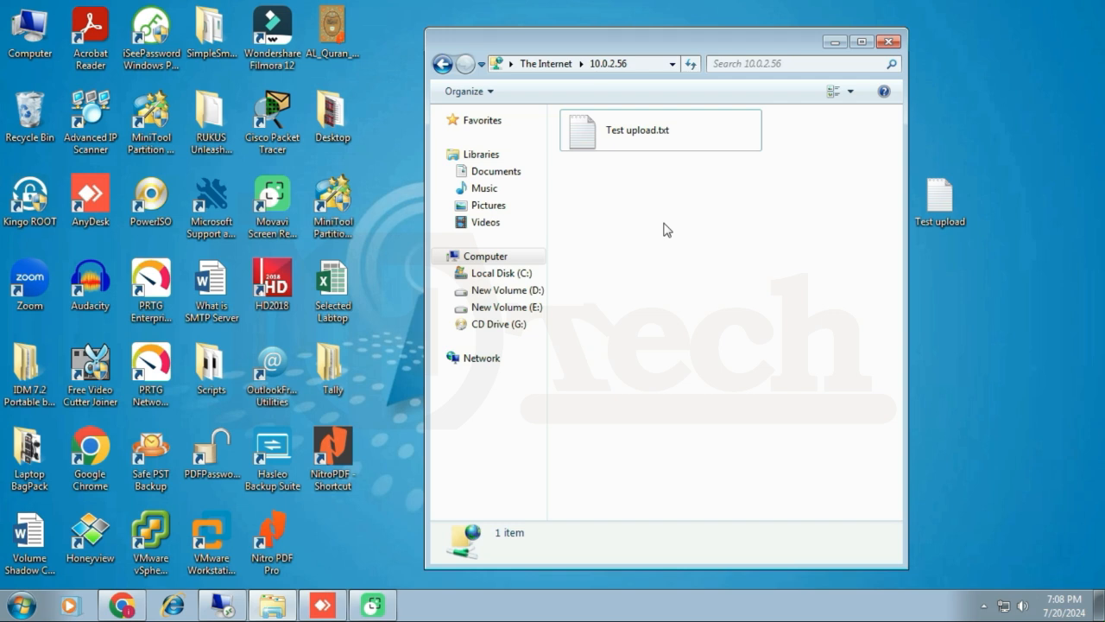
right_click(609, 255)
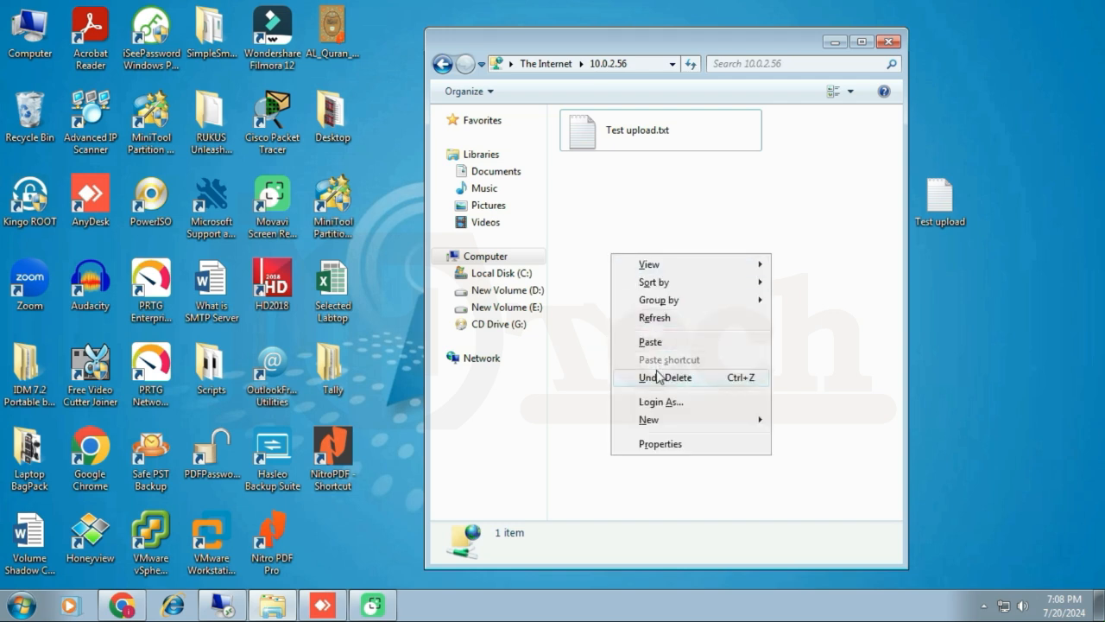
mouse_move(654, 419)
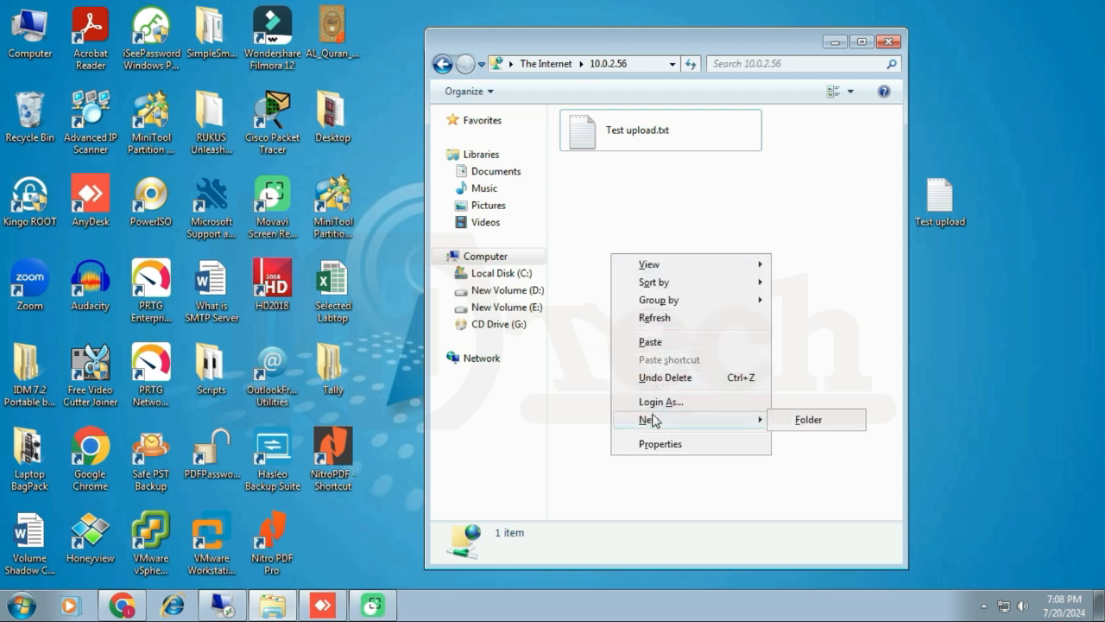
click(837, 425)
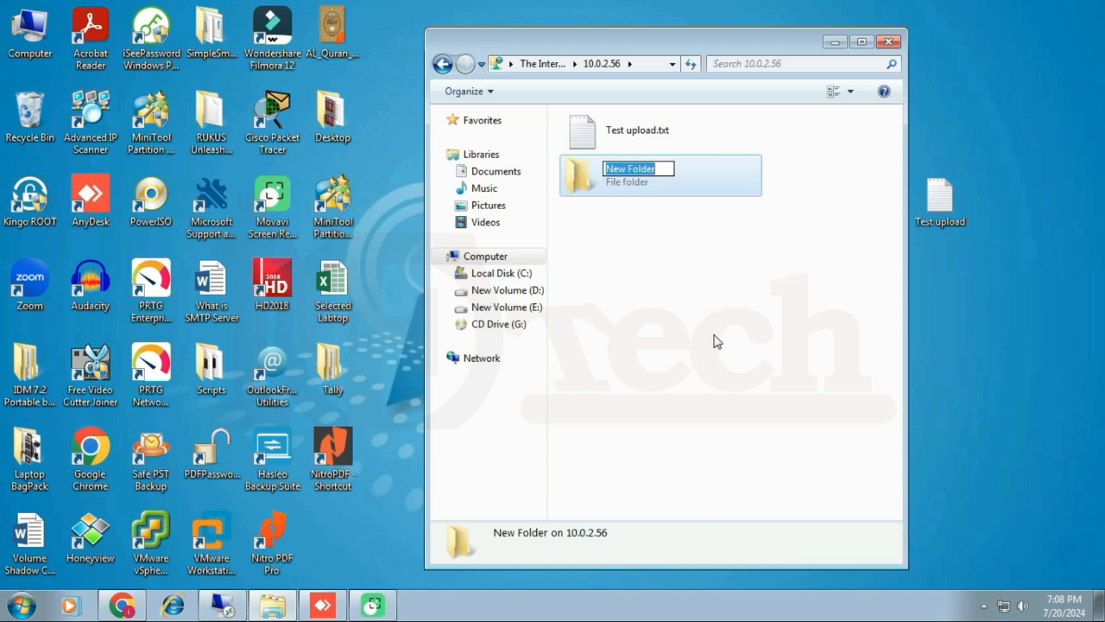
text(test)
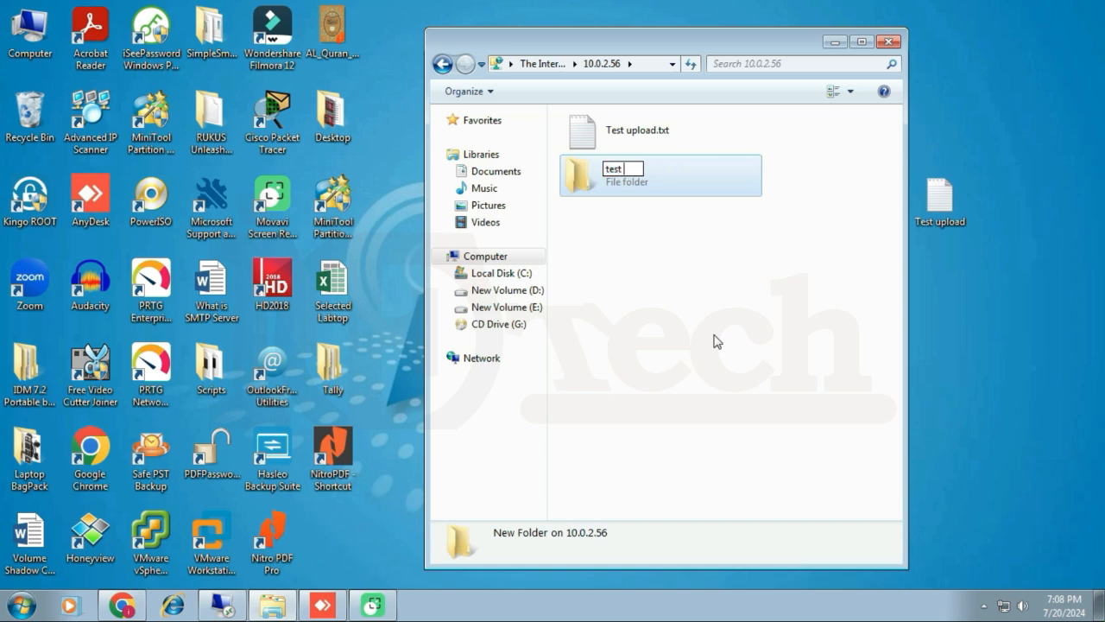
text( folder)
key(Return)
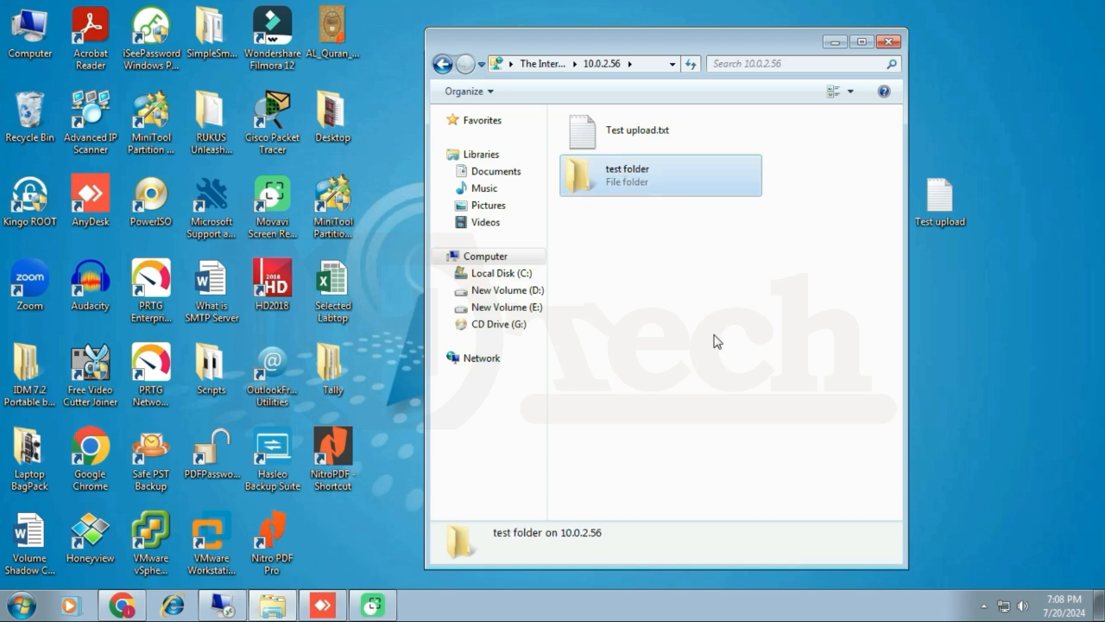
click(716, 340)
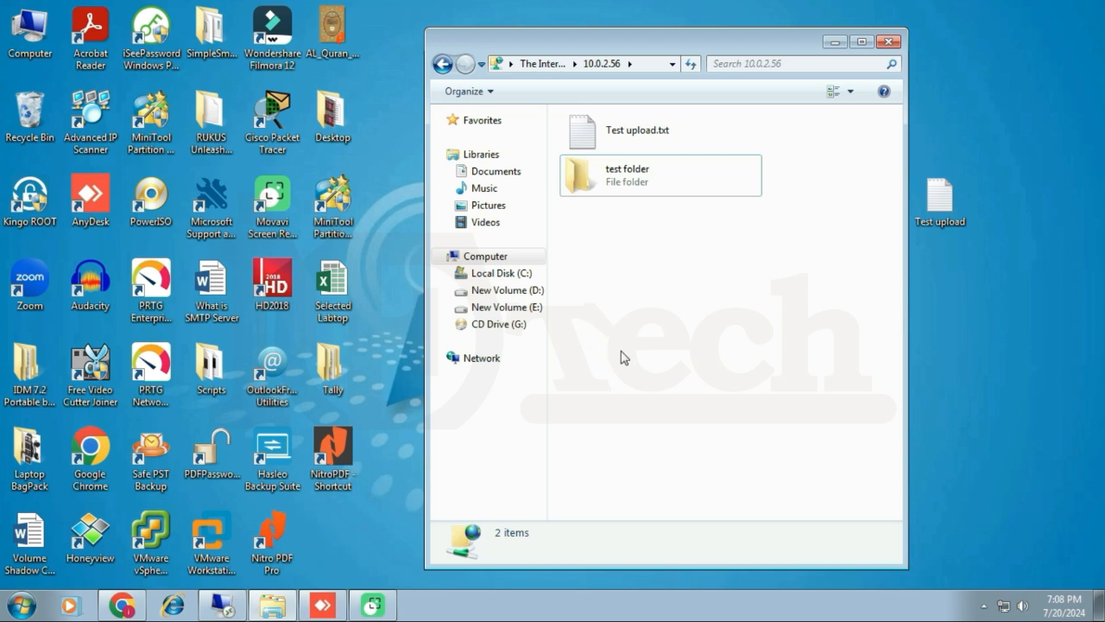
Log on to the FTP server as ftp-local2 with its password.
right_click(648, 280)
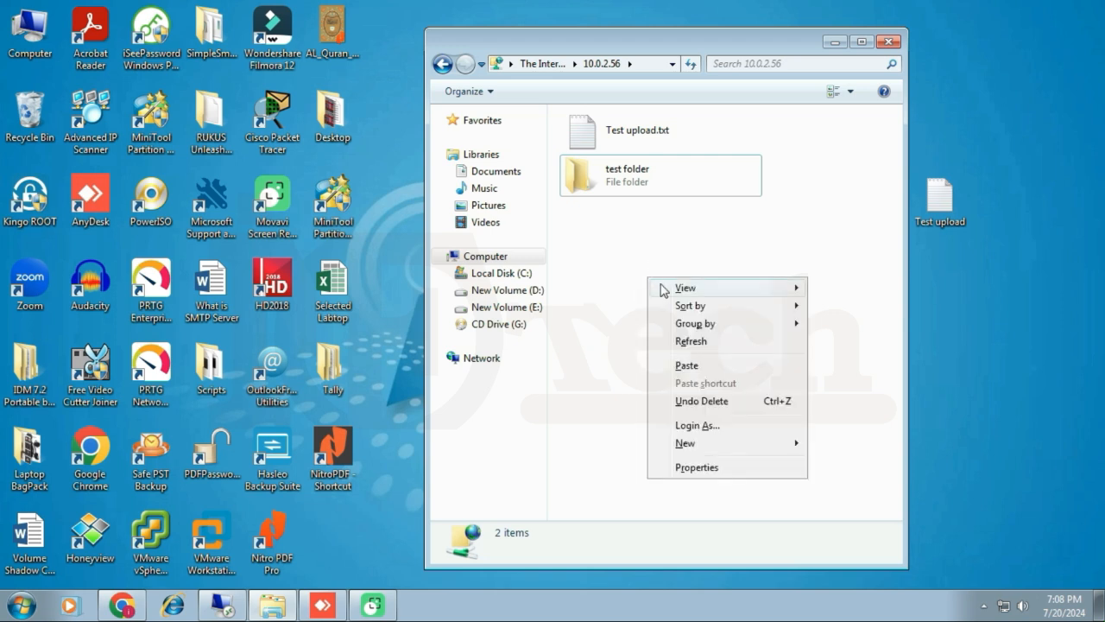
click(707, 426)
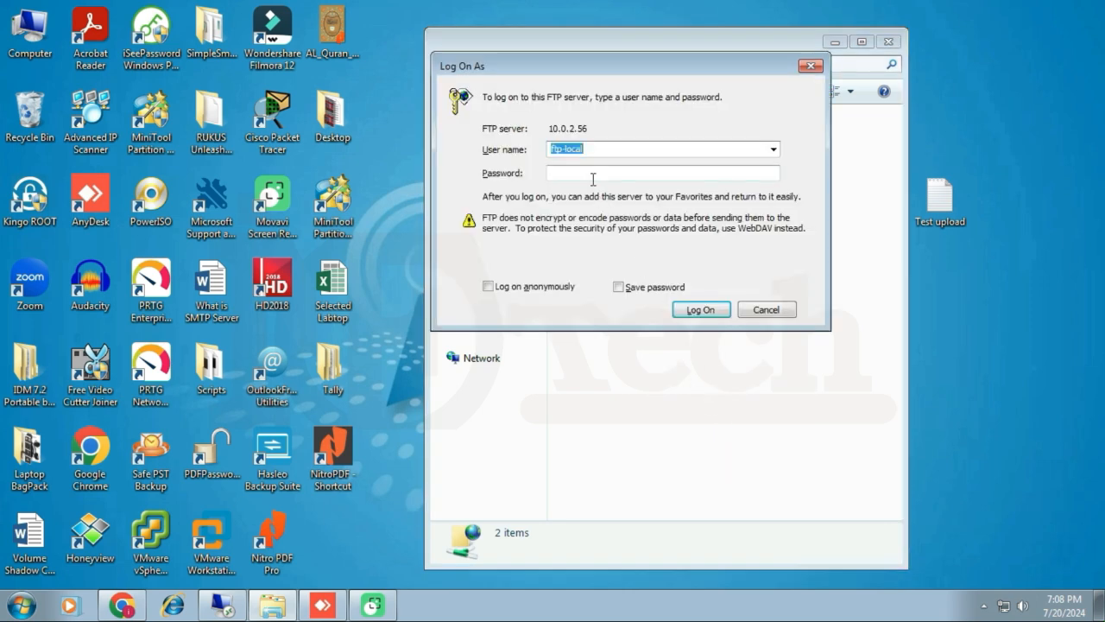
text(ftp-local2)
key(Tab)
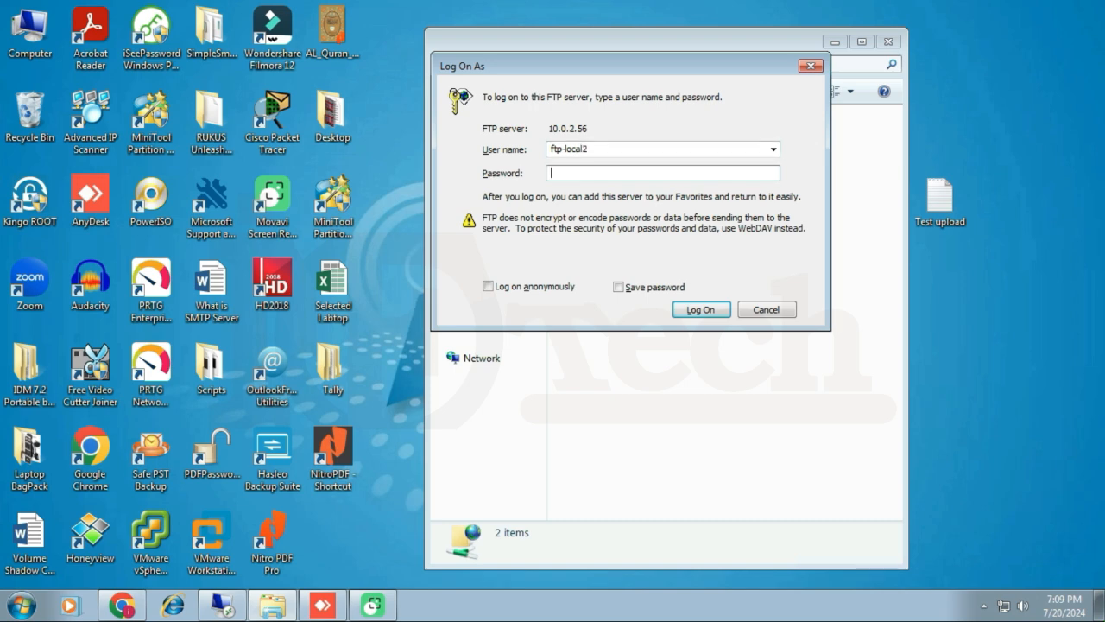
text(*****)
click(706, 313)
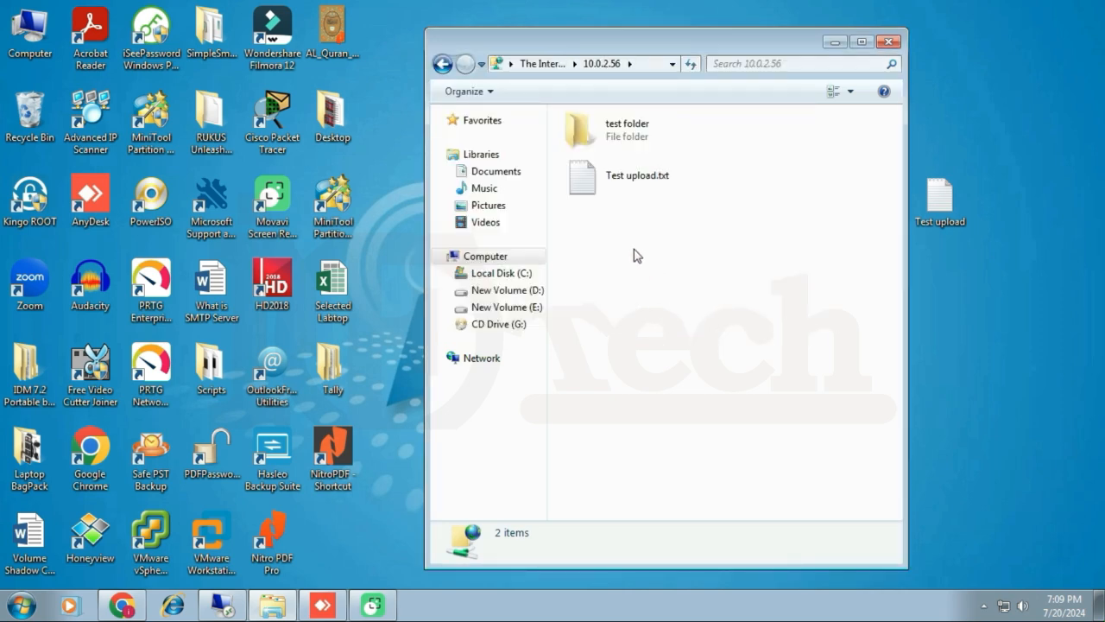
Try deleting Test upload.txt from the server and dismiss the access denied error.
right_click(583, 184)
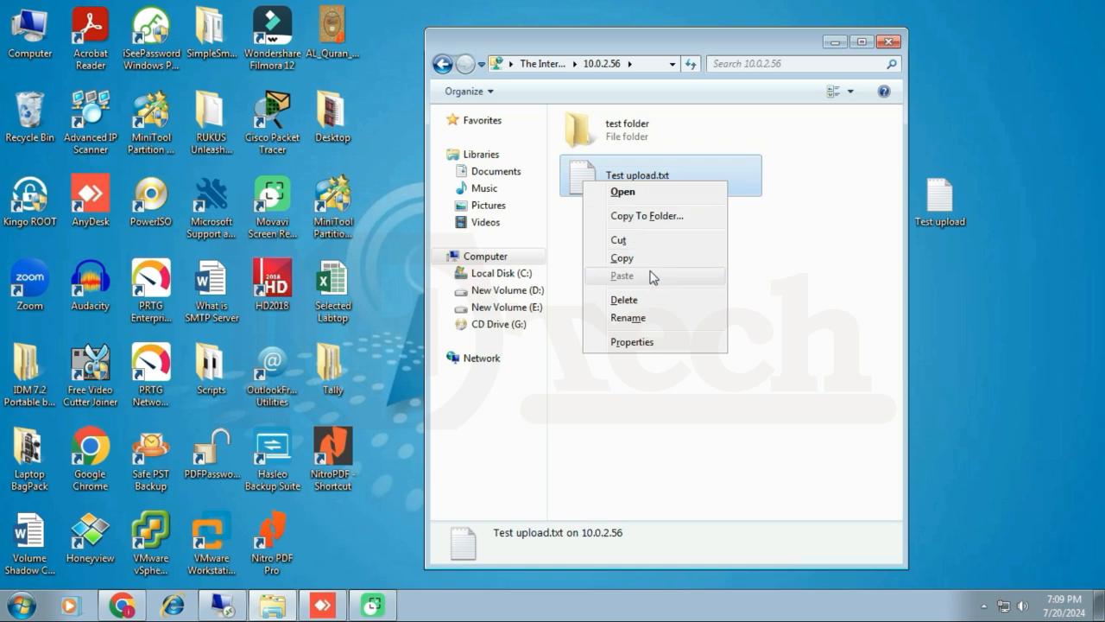
click(638, 301)
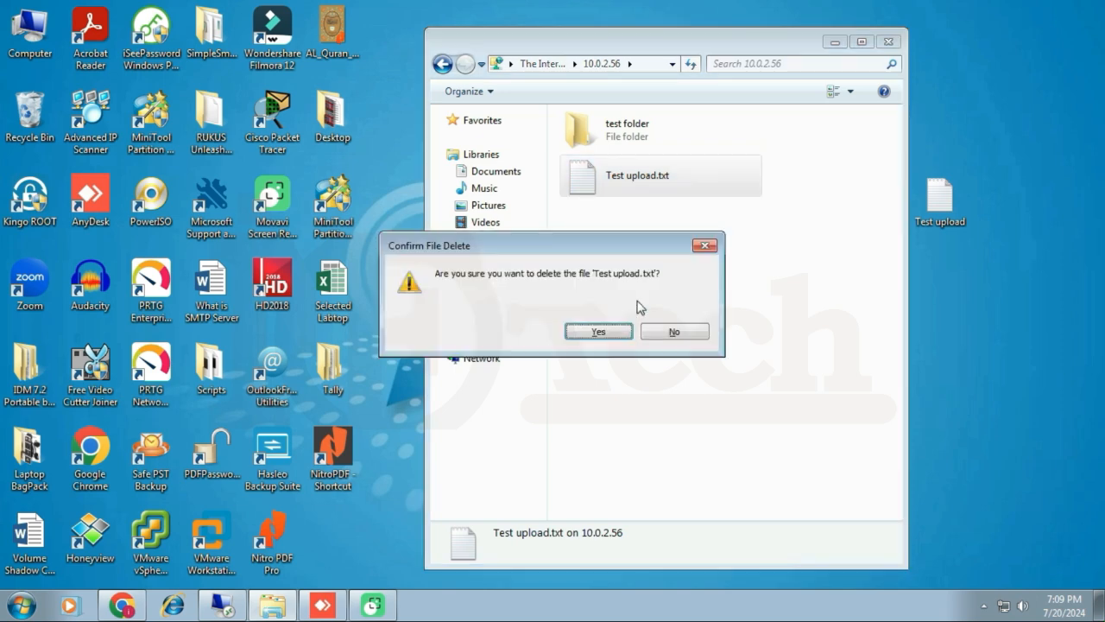
key(Return)
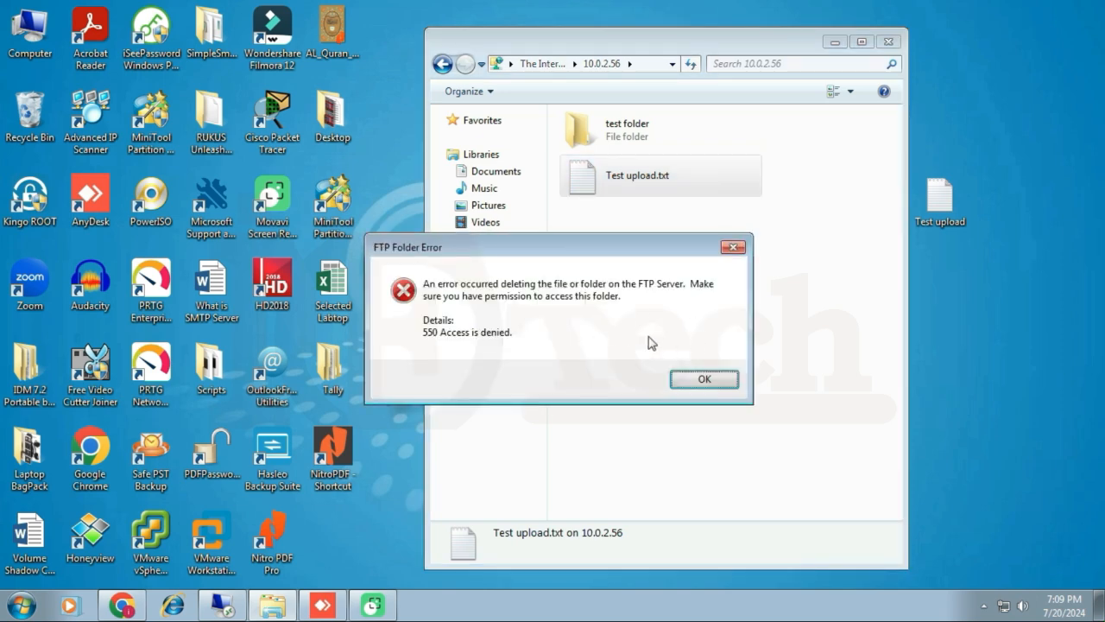
click(707, 382)
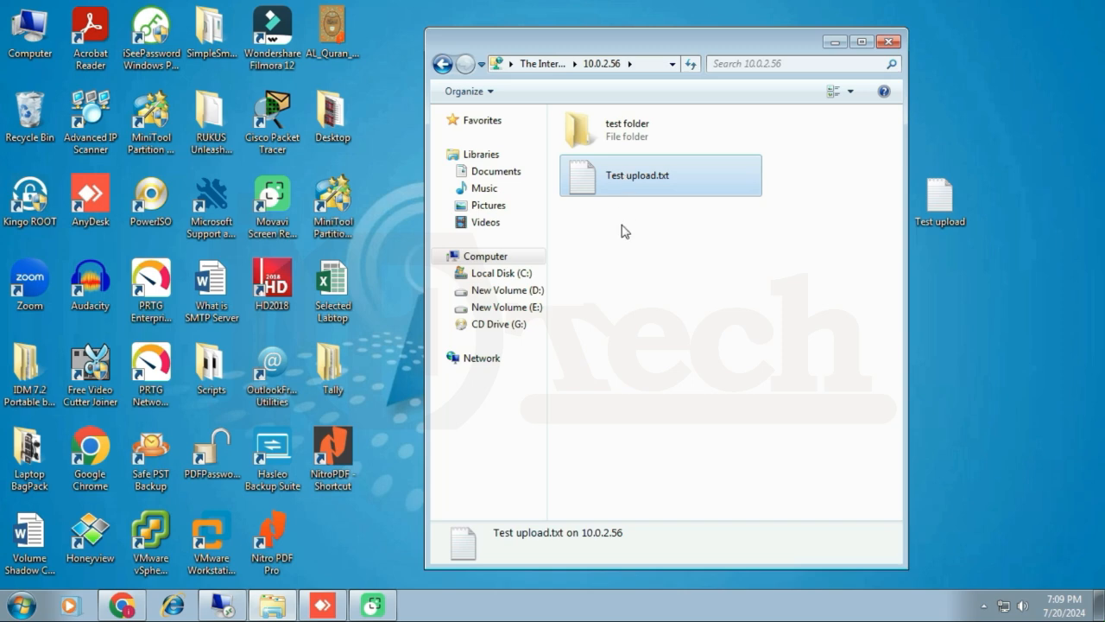
click(635, 261)
Try overwriting Test upload.txt with the desktop copy and dismiss the access denied error.
drag(939, 201, 668, 295)
click(561, 375)
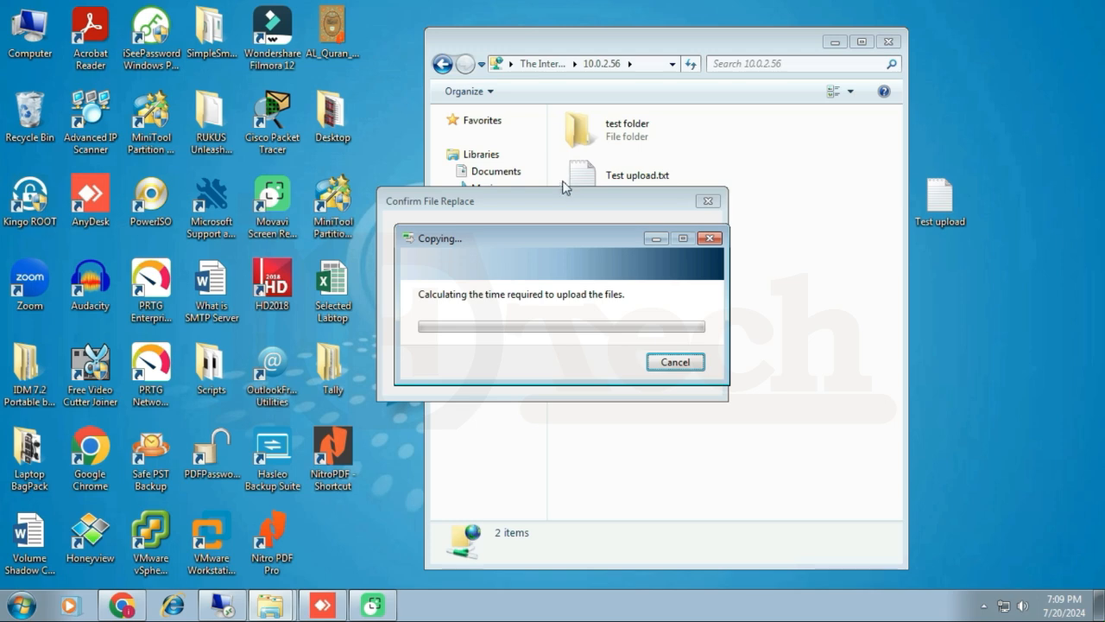
click(532, 376)
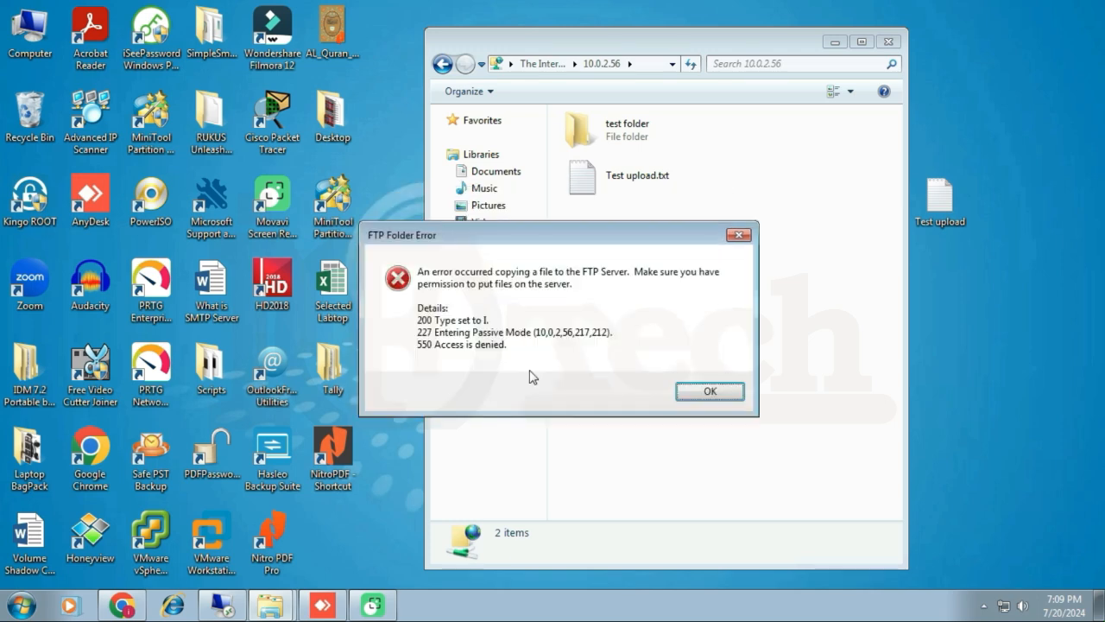
click(710, 391)
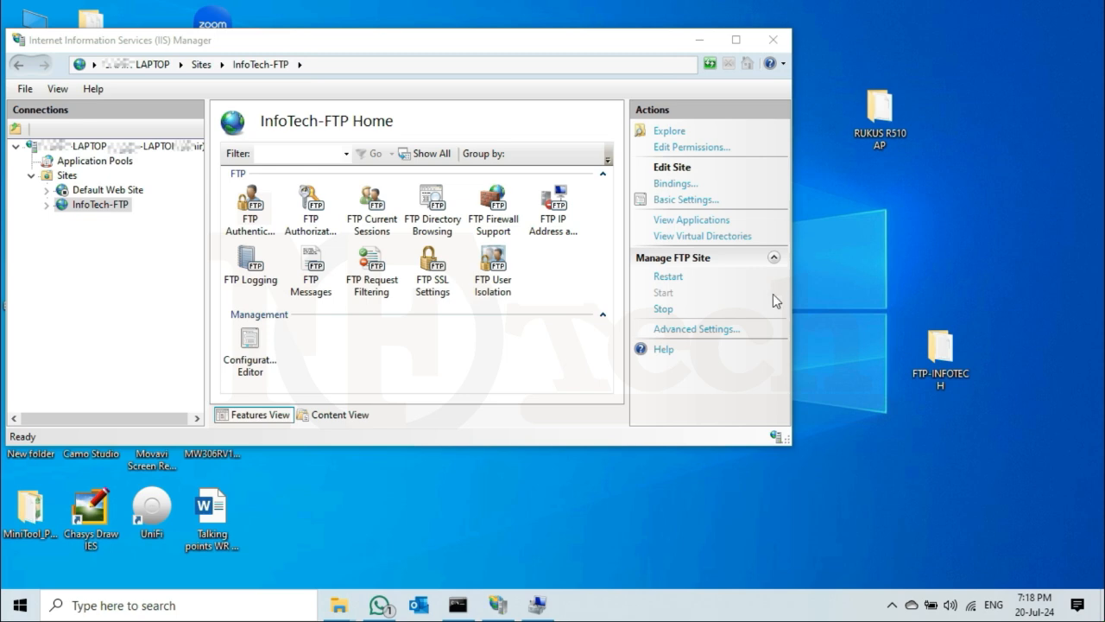
Check the Anonymous and Basic modes in InfoTech-FTP's FTP Authentication.
click(110, 207)
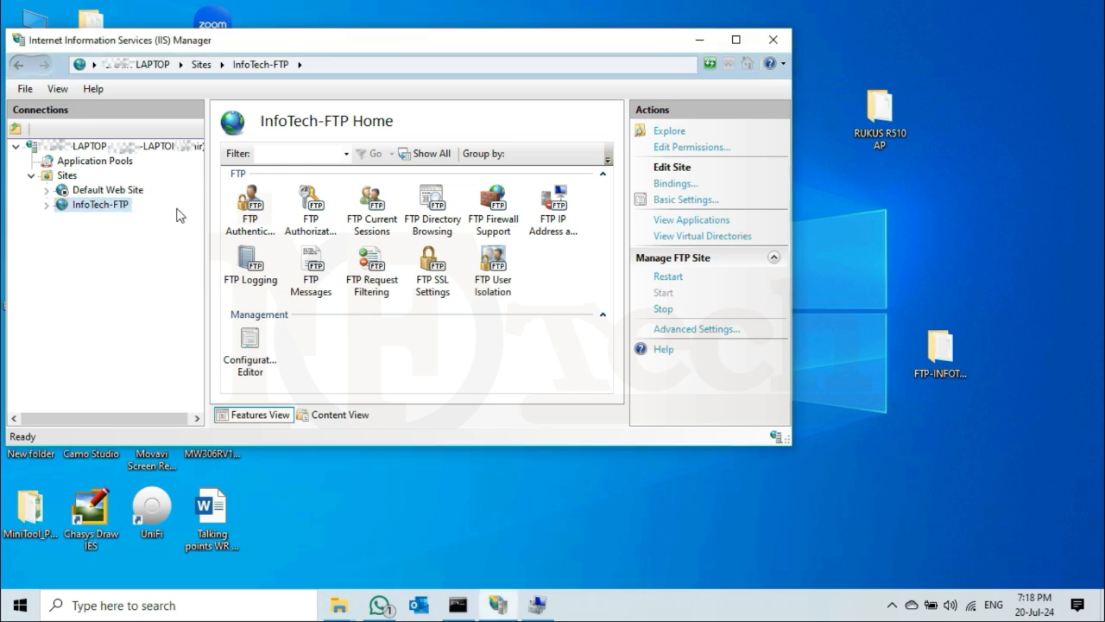
double_click(256, 216)
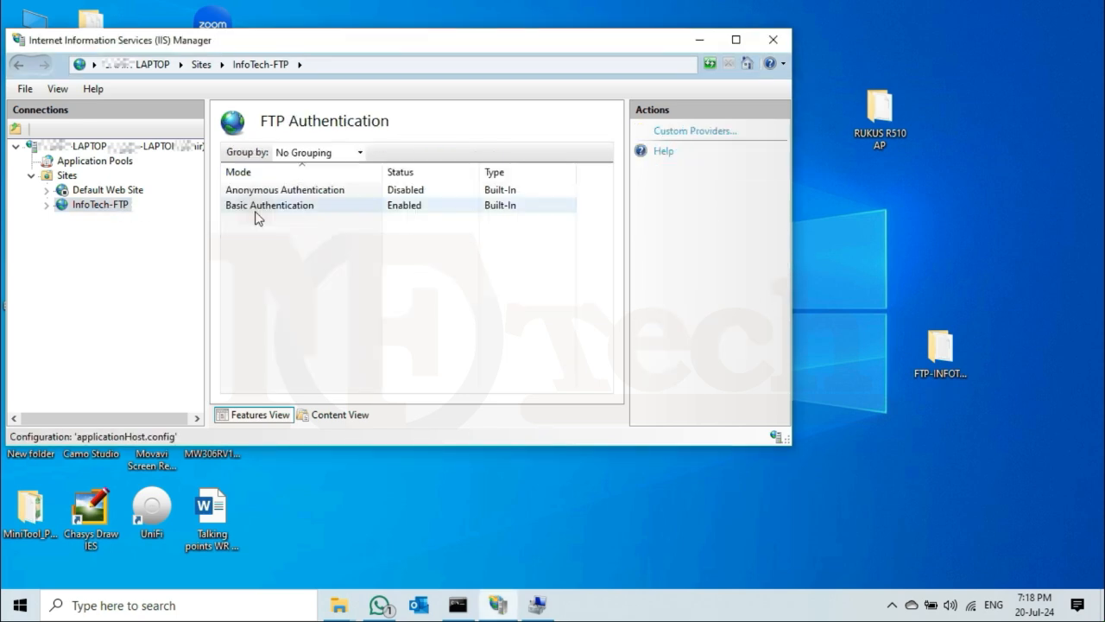
click(327, 193)
click(299, 209)
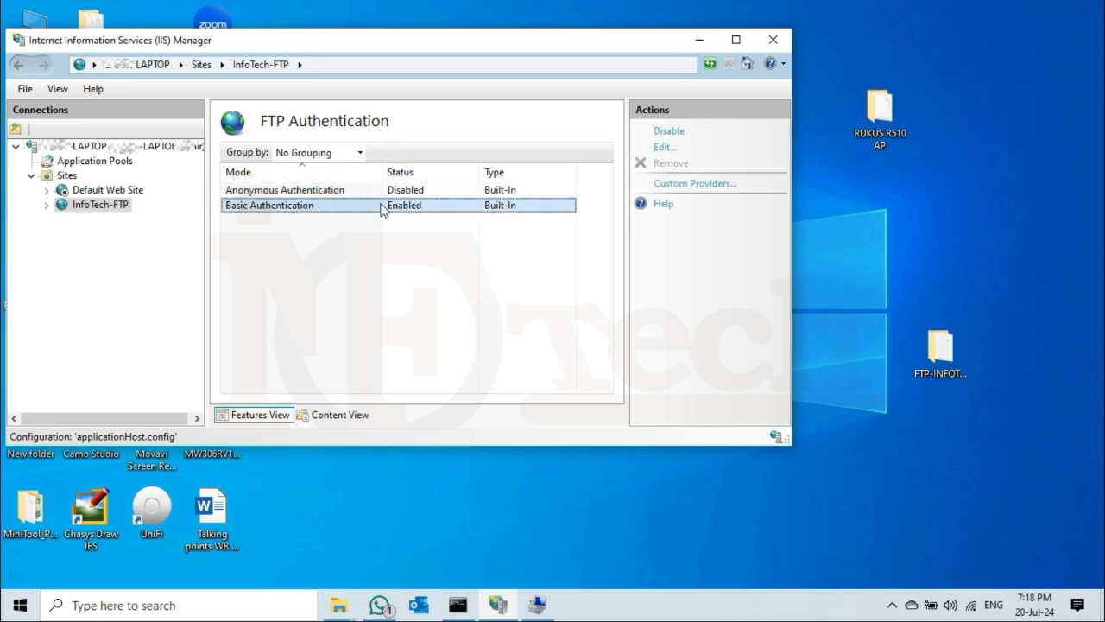
click(322, 250)
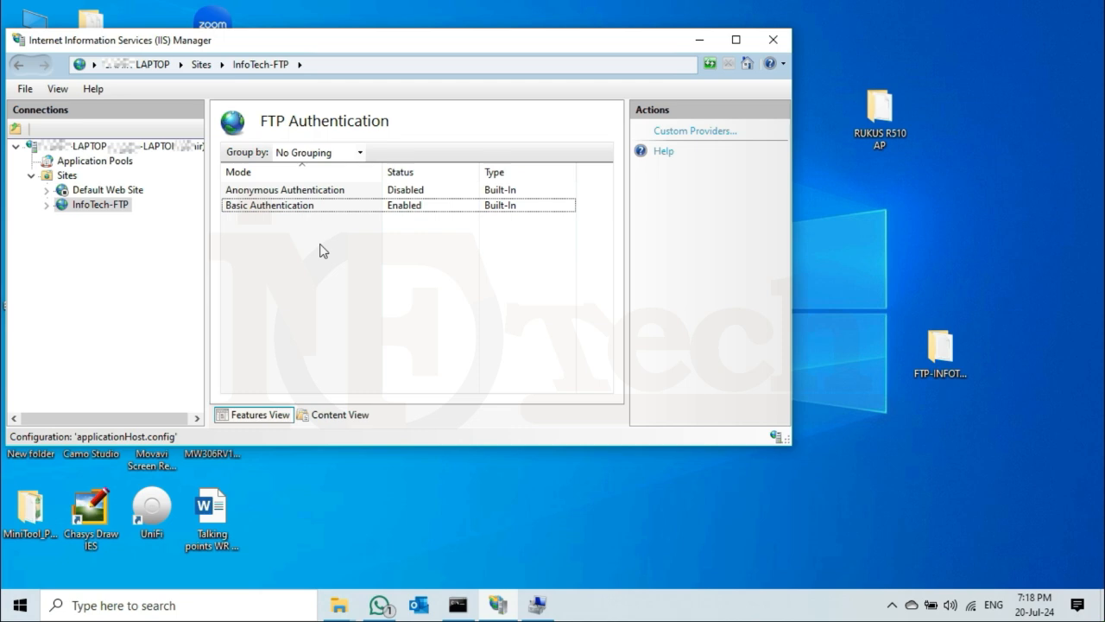
Open InfoTech-FTP's FTP Authorization Rules and inspect the All Users read rule.
click(99, 207)
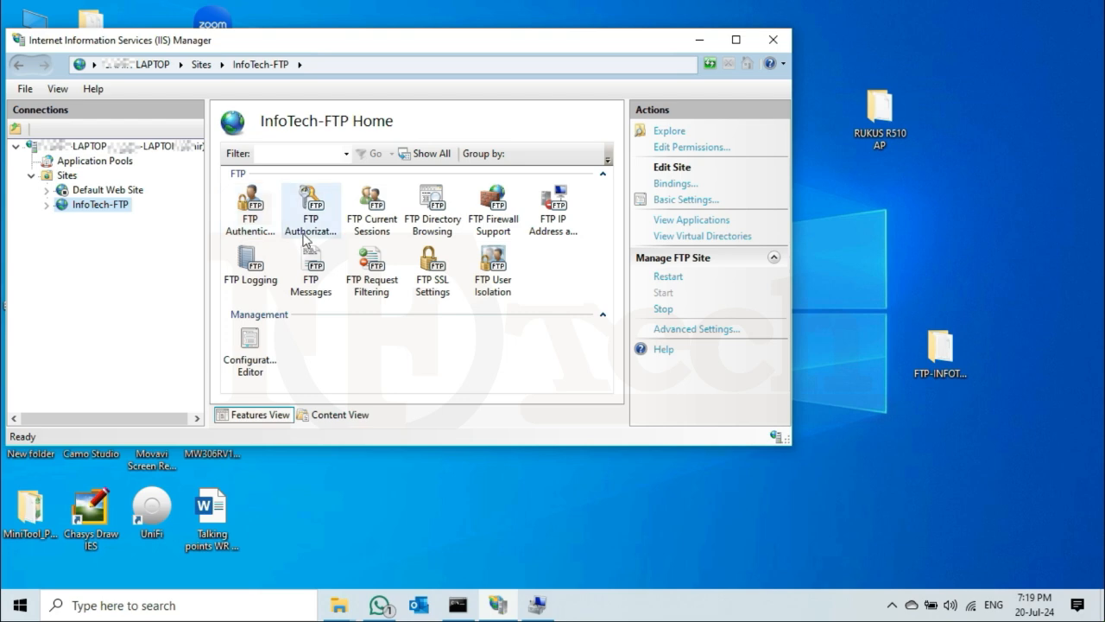
double_click(314, 211)
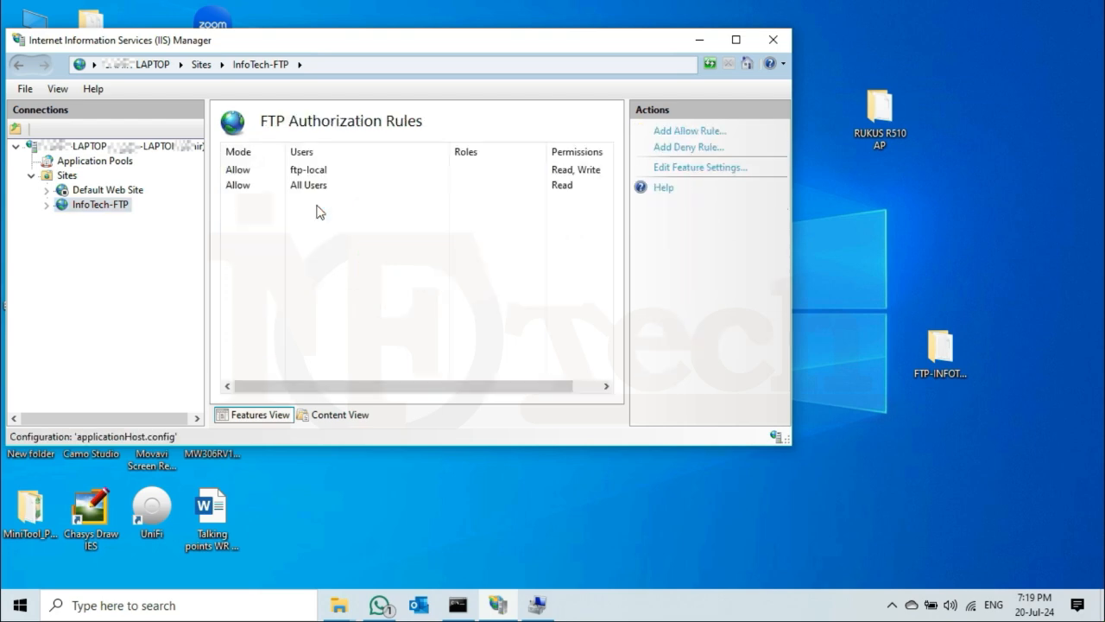
click(242, 186)
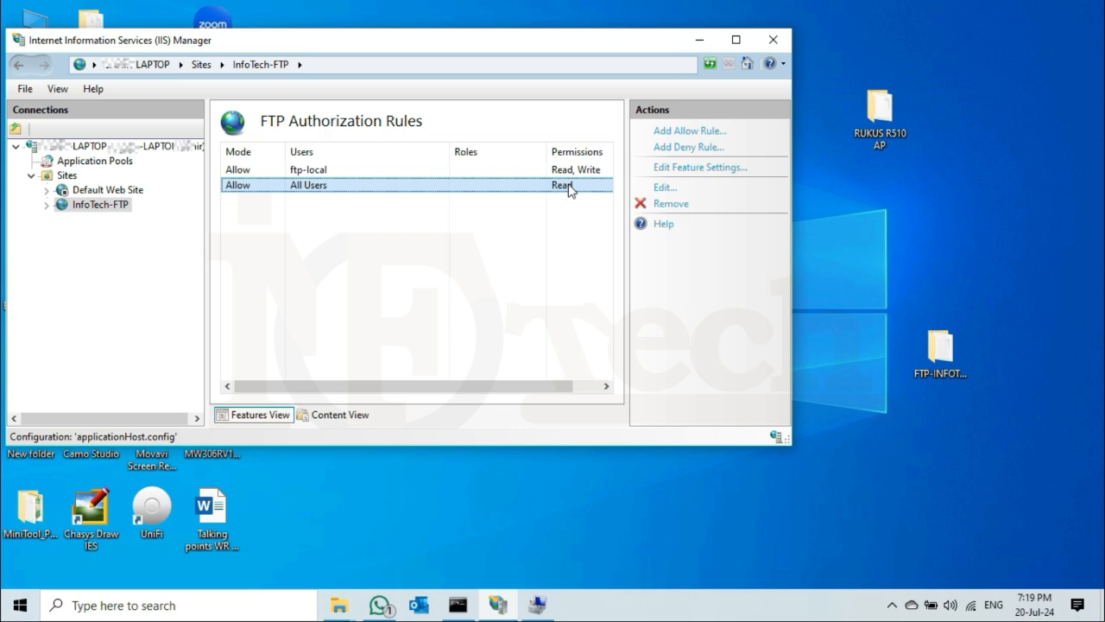
click(402, 268)
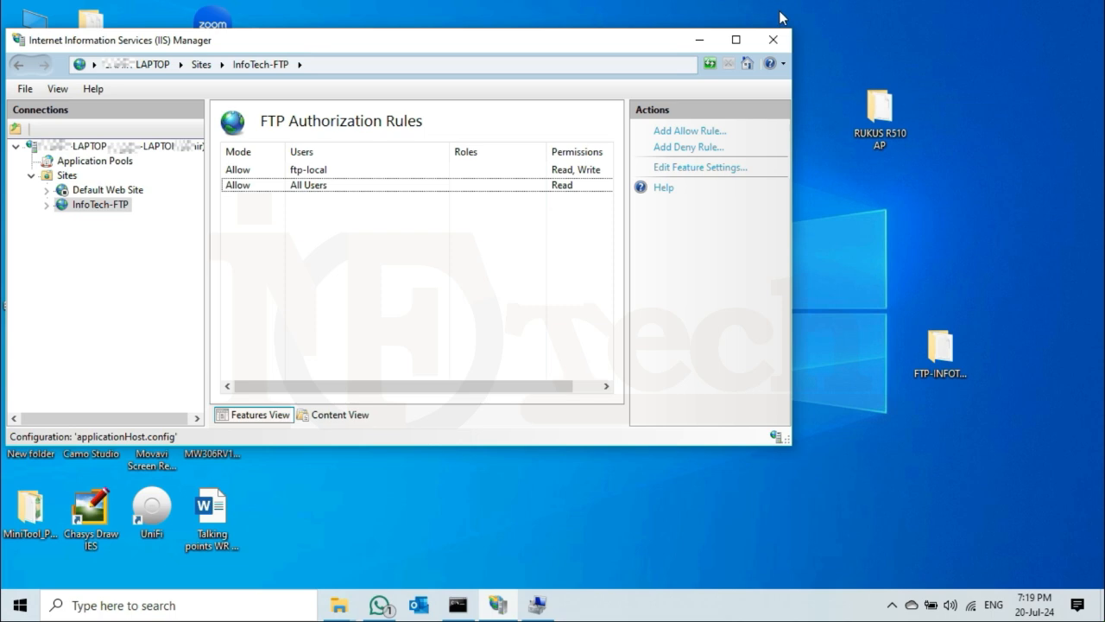
On the client, open Computer and browse to ftp://10.0.2.56:21.
mouse_move(783, 4)
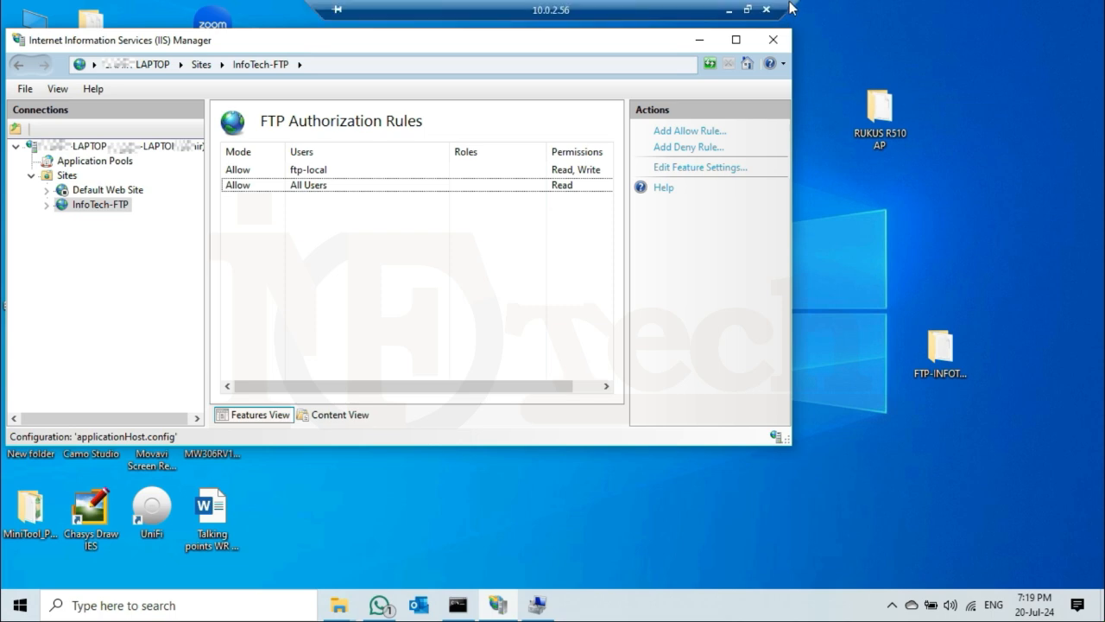
click(728, 10)
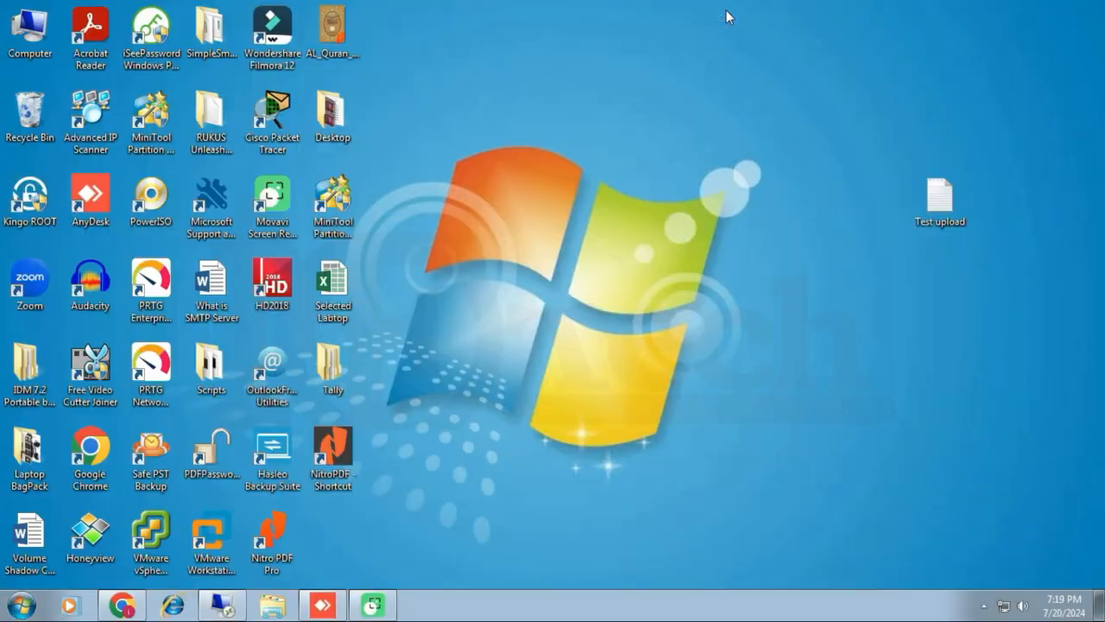
right_click(35, 33)
click(69, 40)
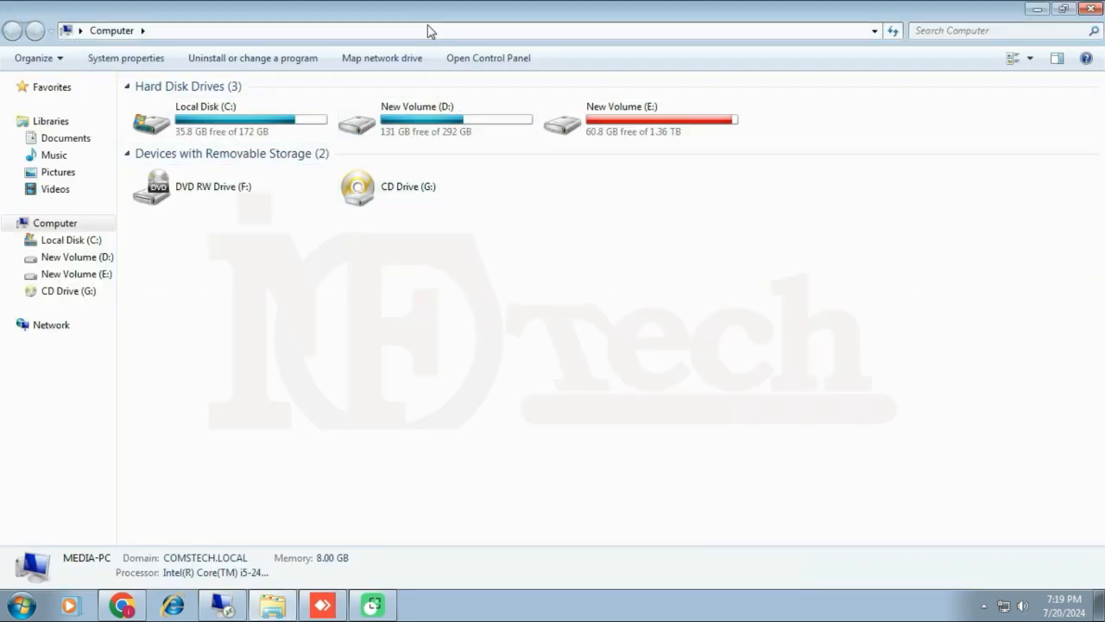
click(429, 31)
text(ftp:)
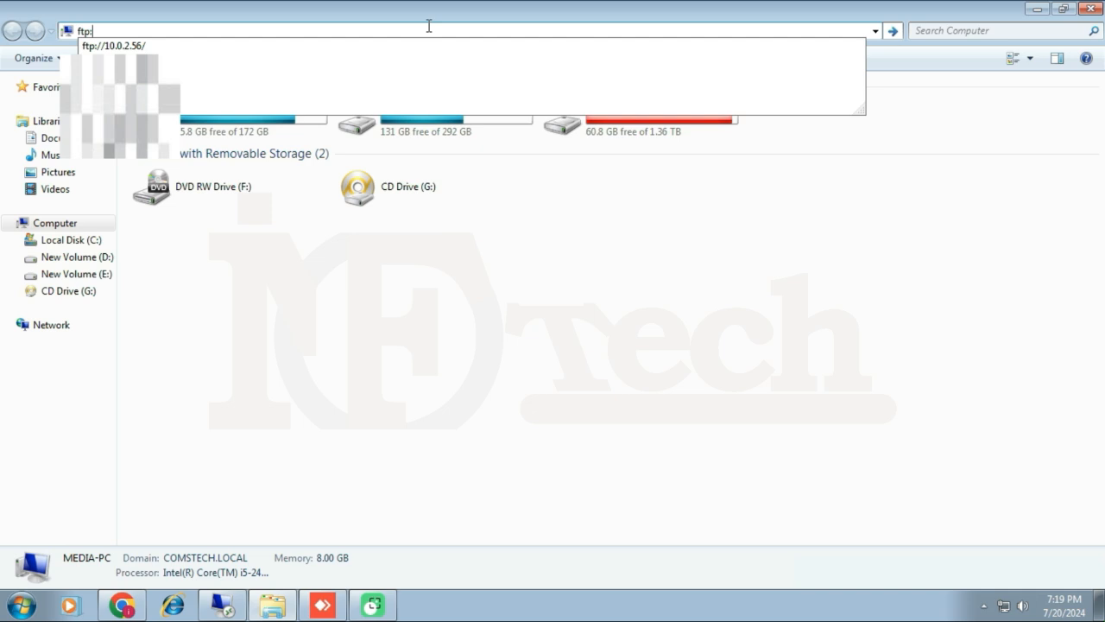
text(//10.)
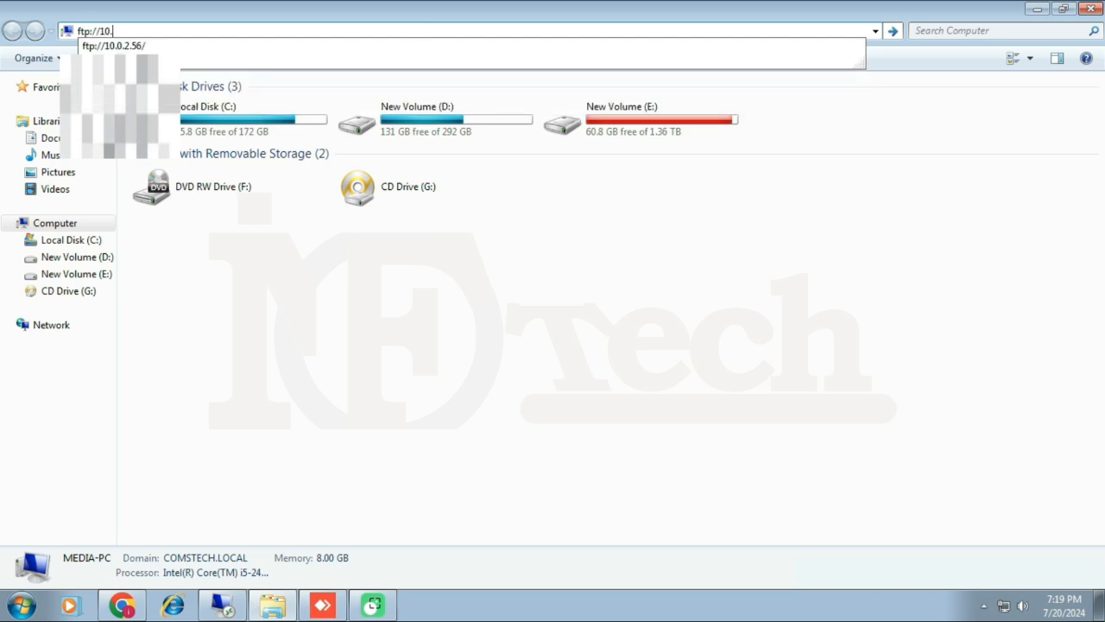
text(0.2.56)
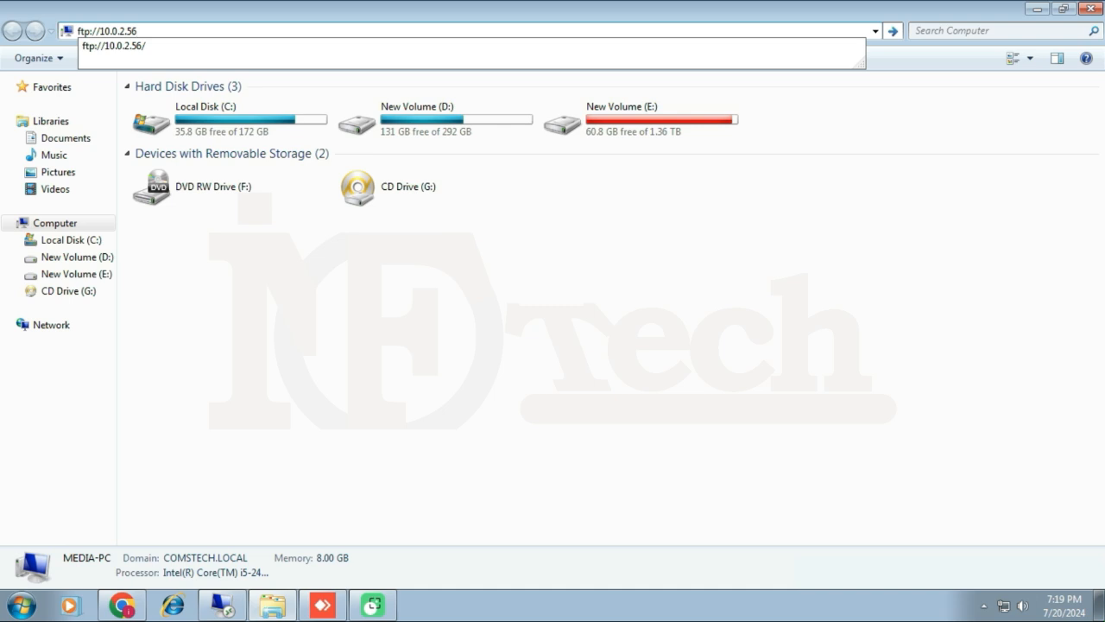
text(:21)
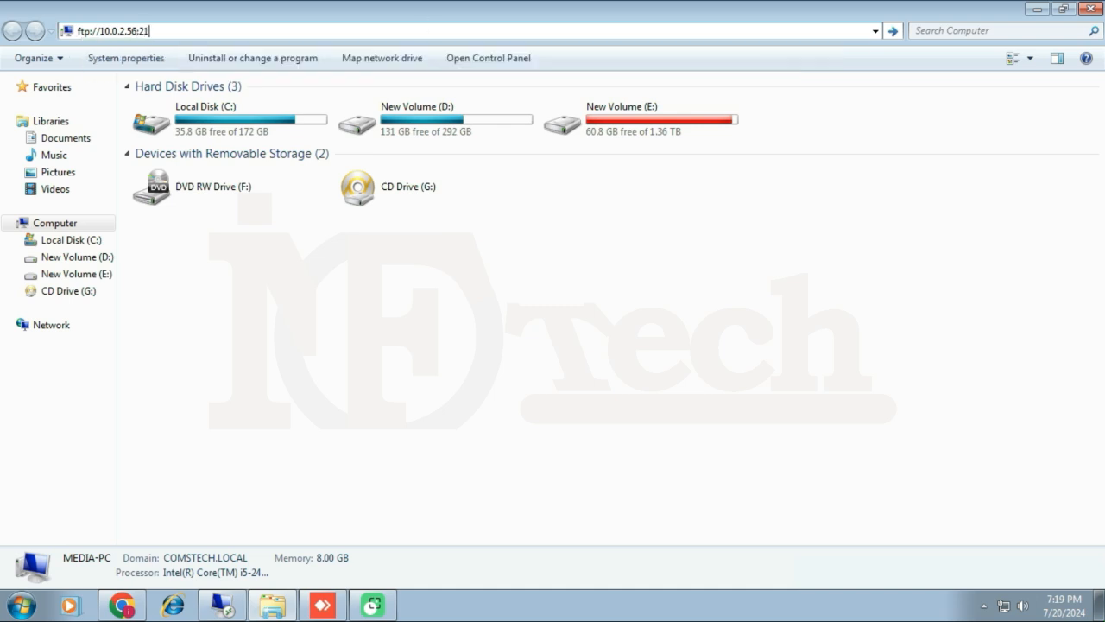
key(Return)
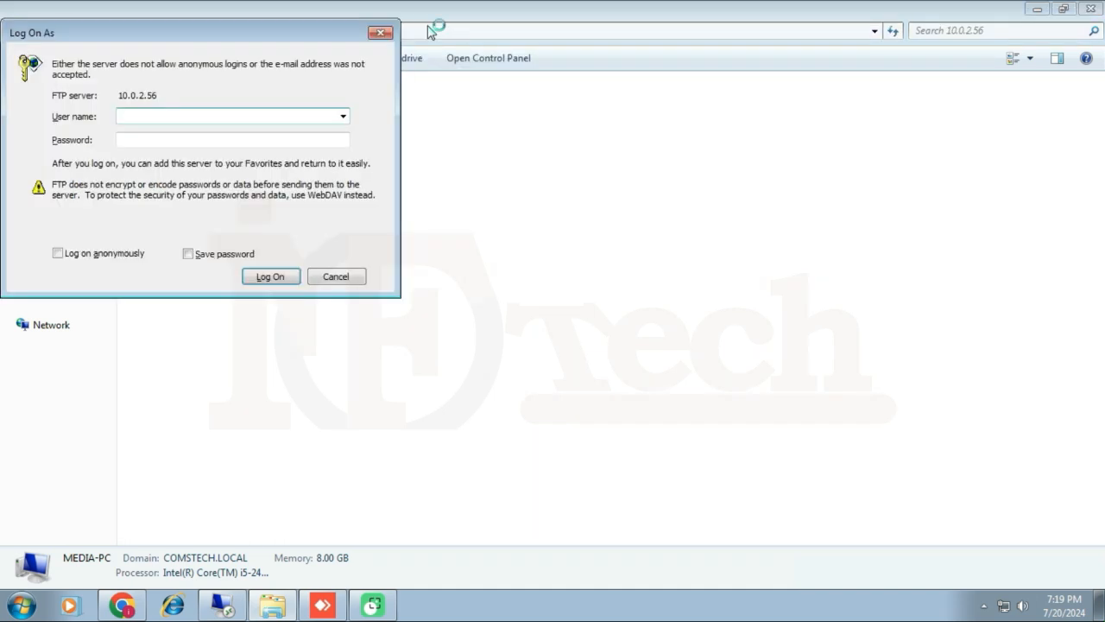
Log on as the domain user tech\ftp-domain with its password.
click(166, 117)
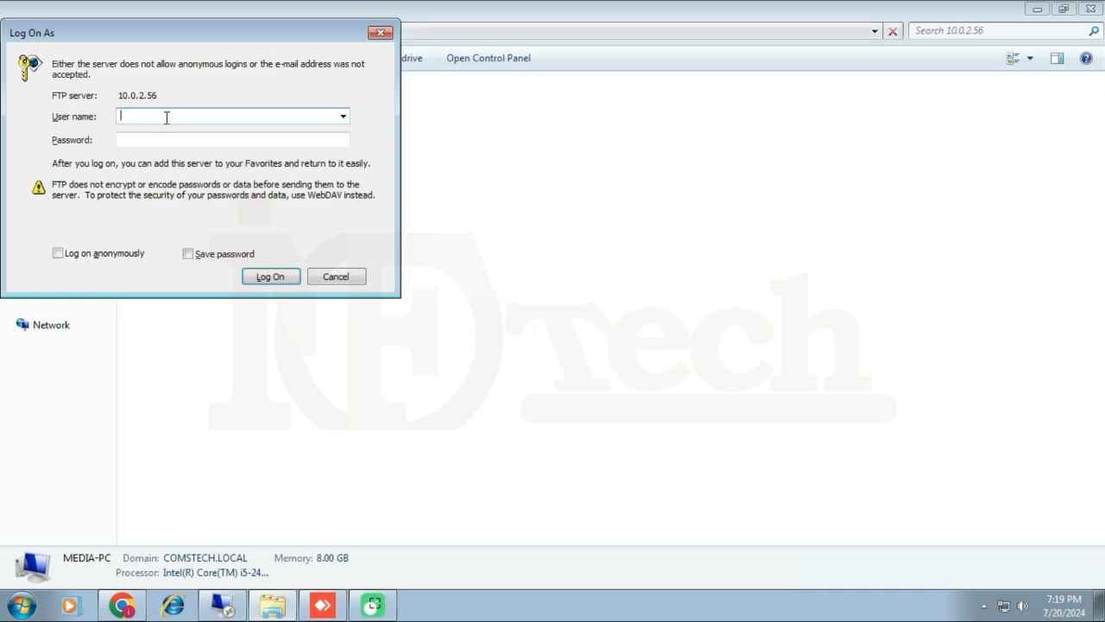
text(ftp-domain)
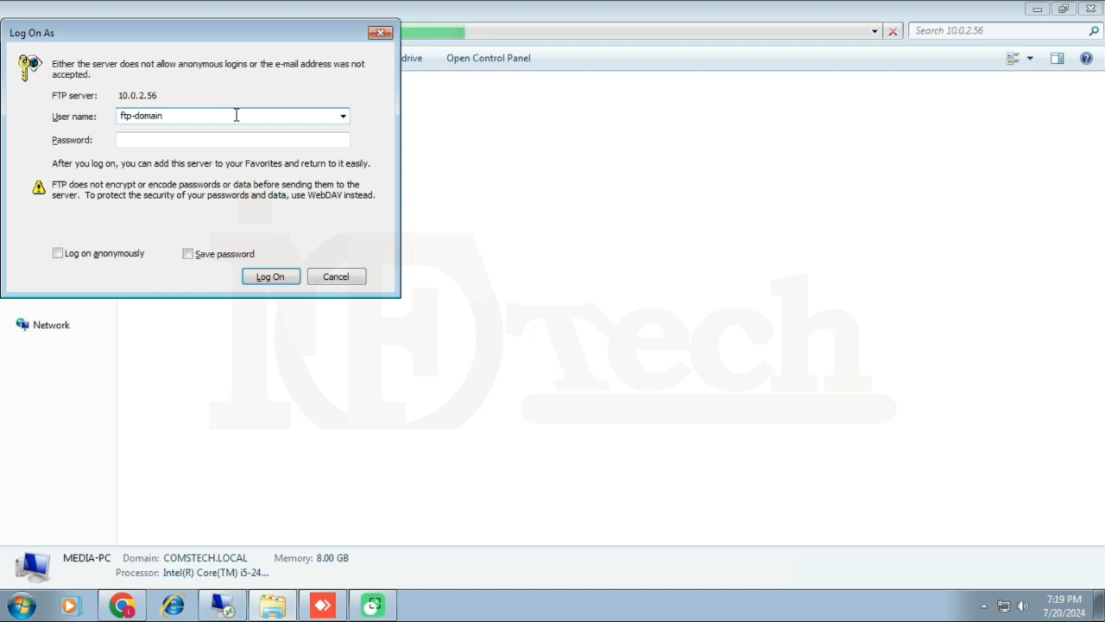
text(tech)
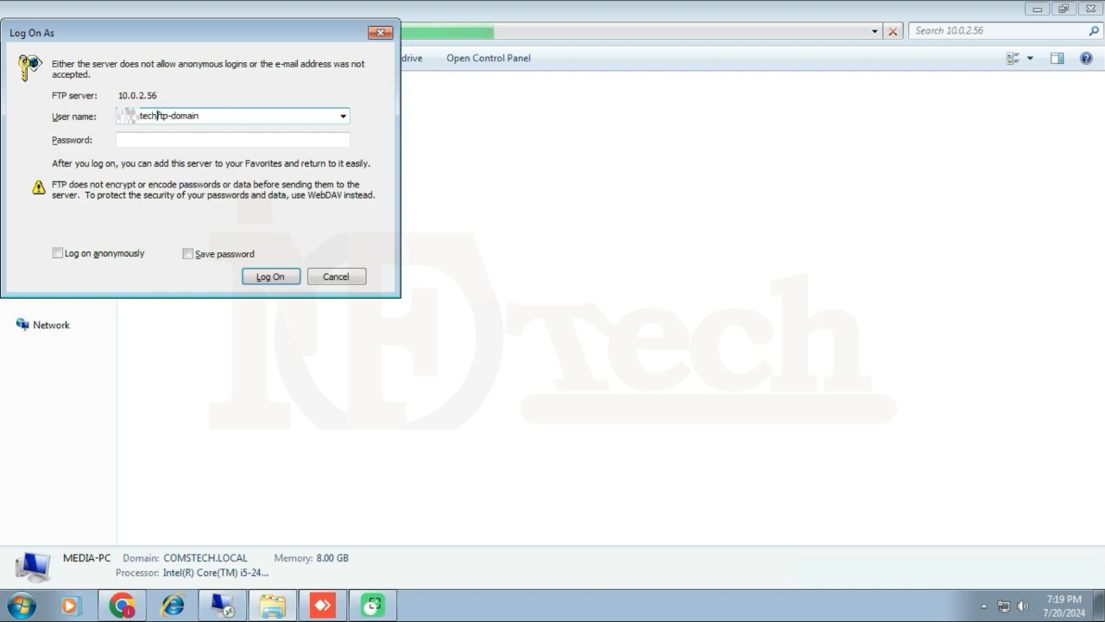
text(\)
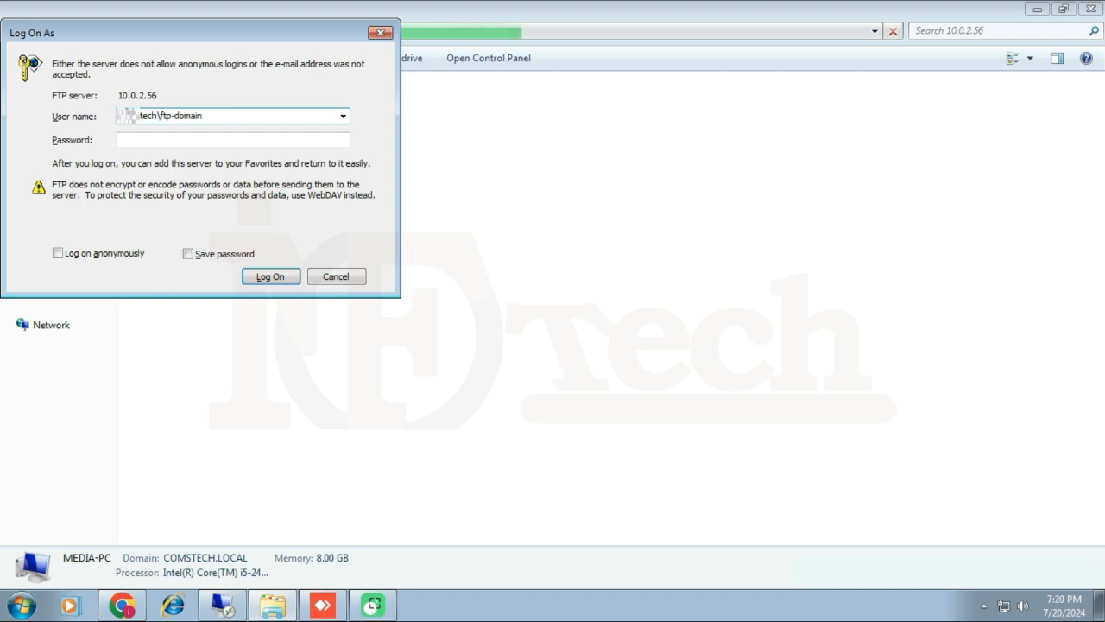
click(228, 134)
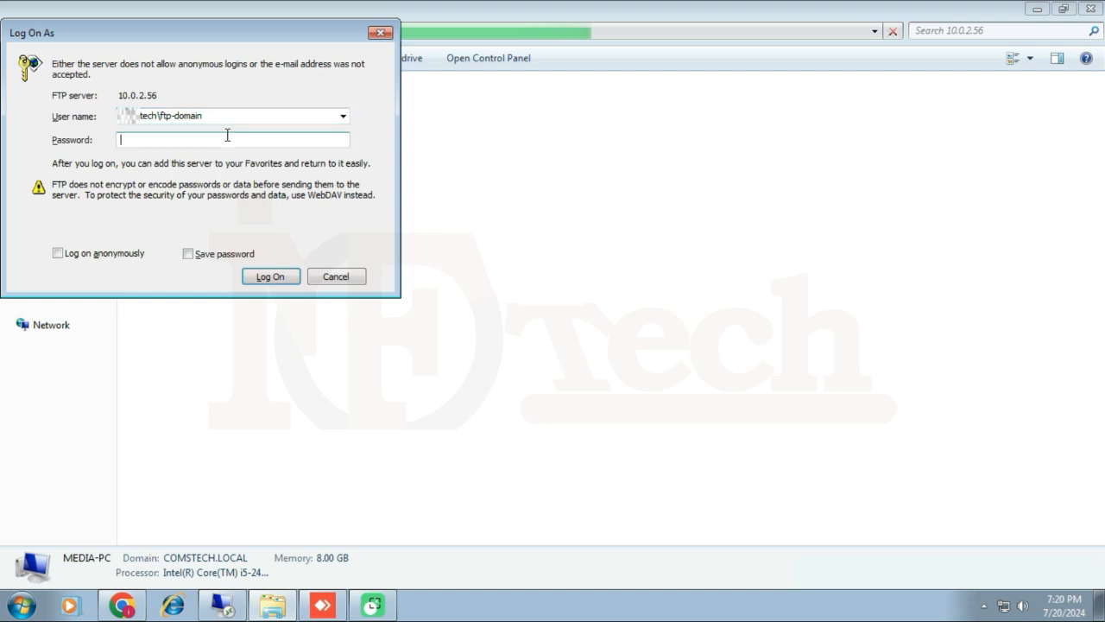
text(•••••)
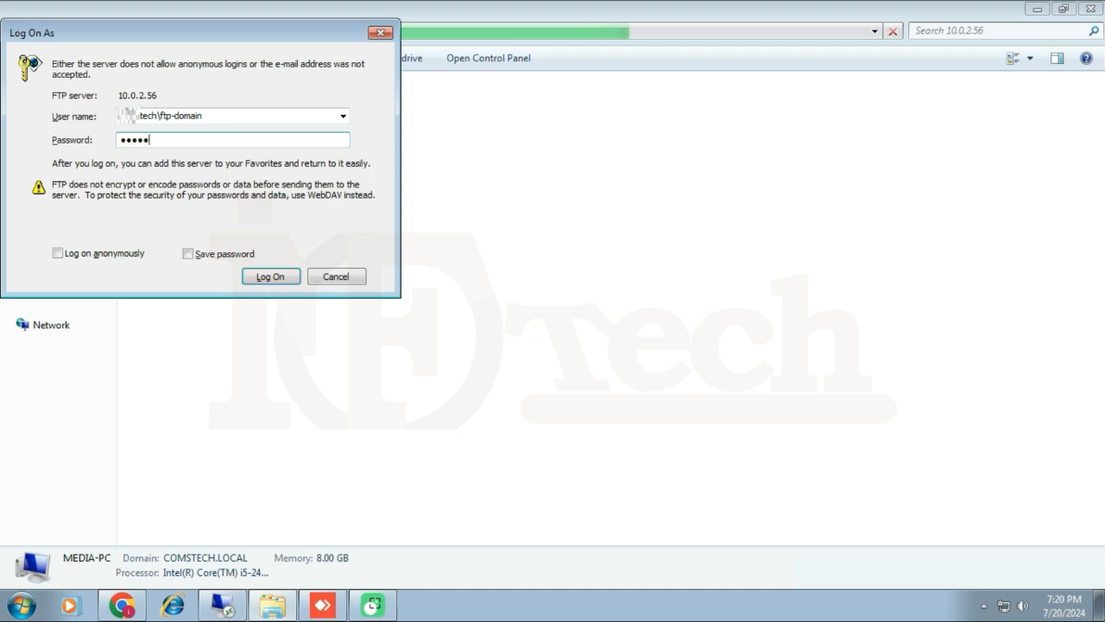
click(270, 277)
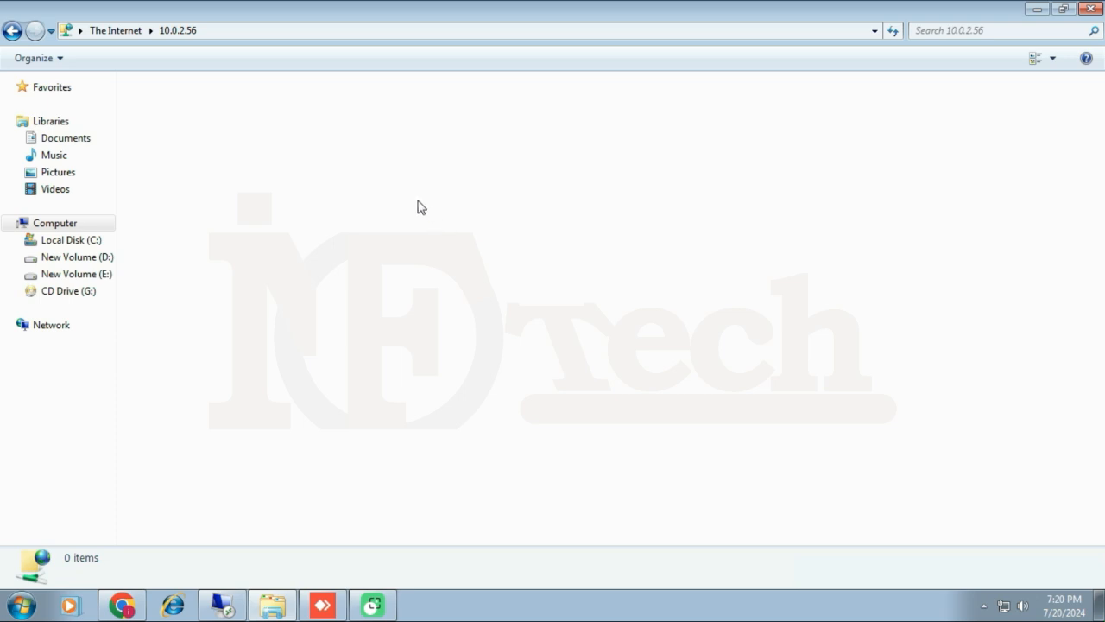
right_click(421, 207)
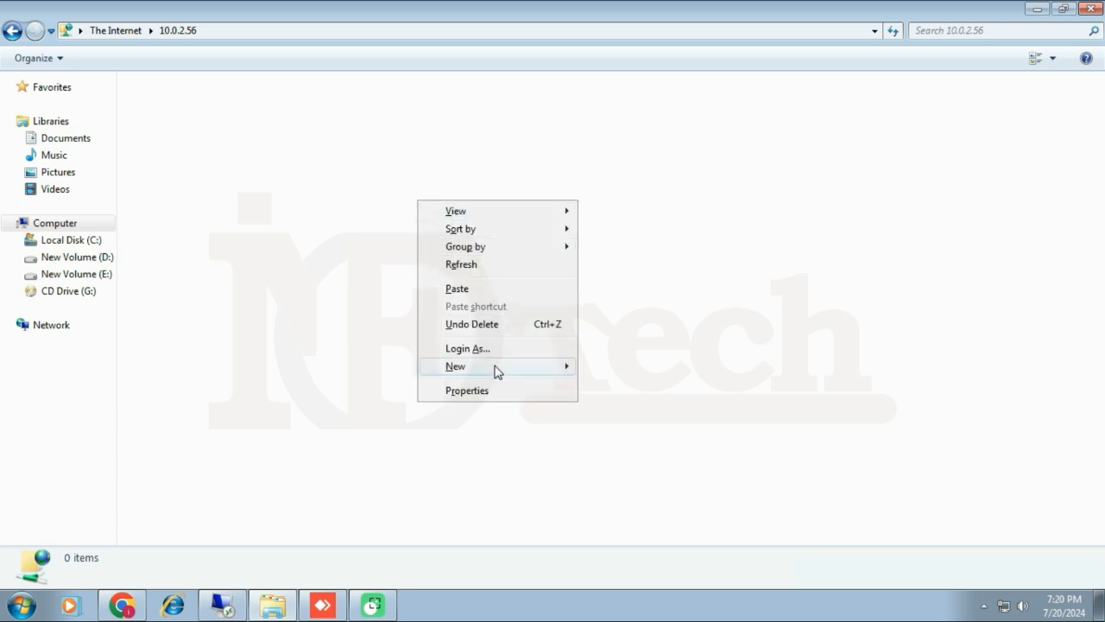
mouse_move(493, 370)
click(628, 372)
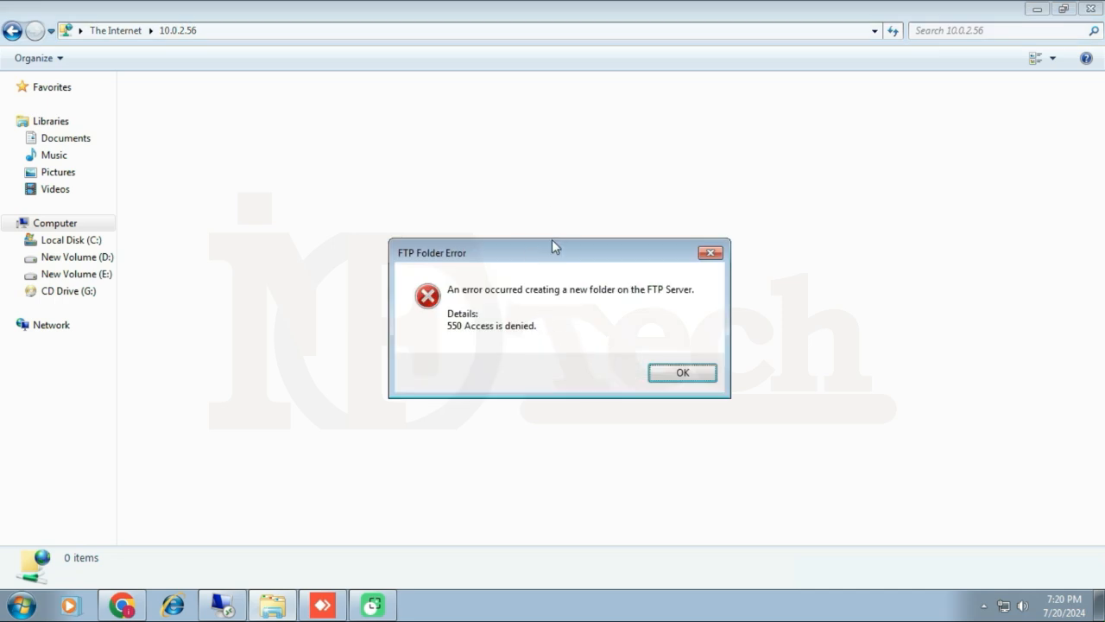
click(696, 377)
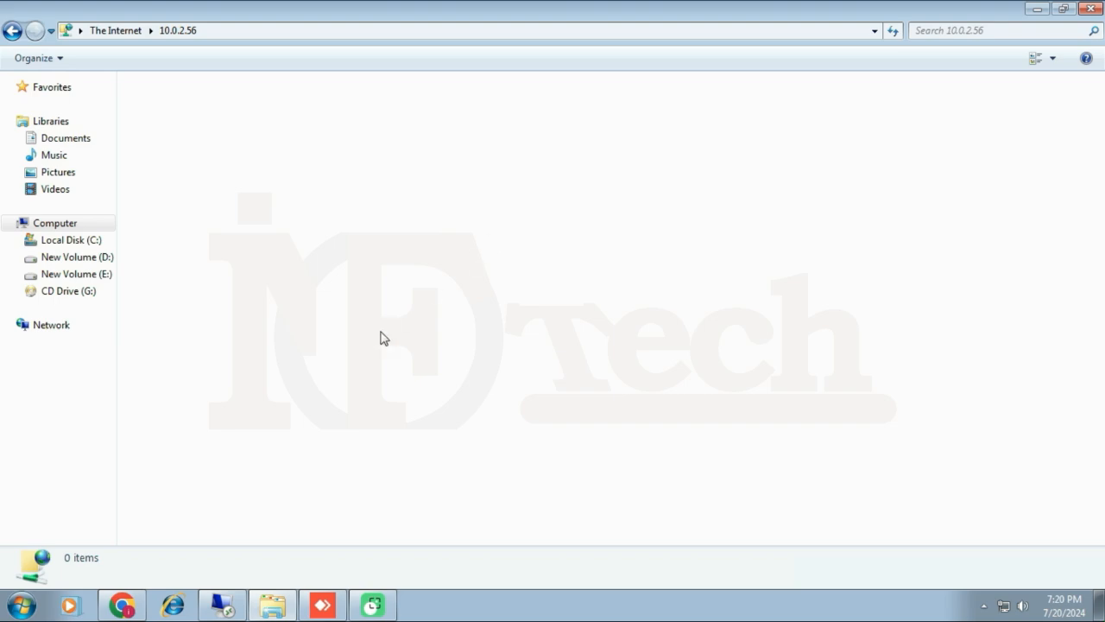
Add an Allow rule for specified user .tech\ftp-domain with Read and Write permissions.
click(218, 597)
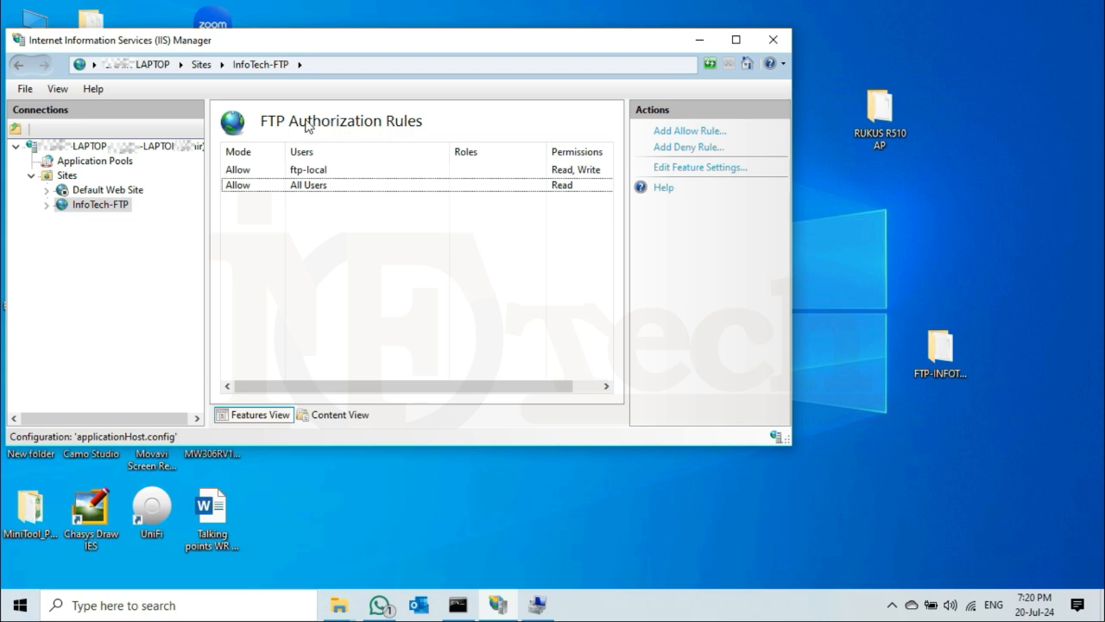
right_click(312, 244)
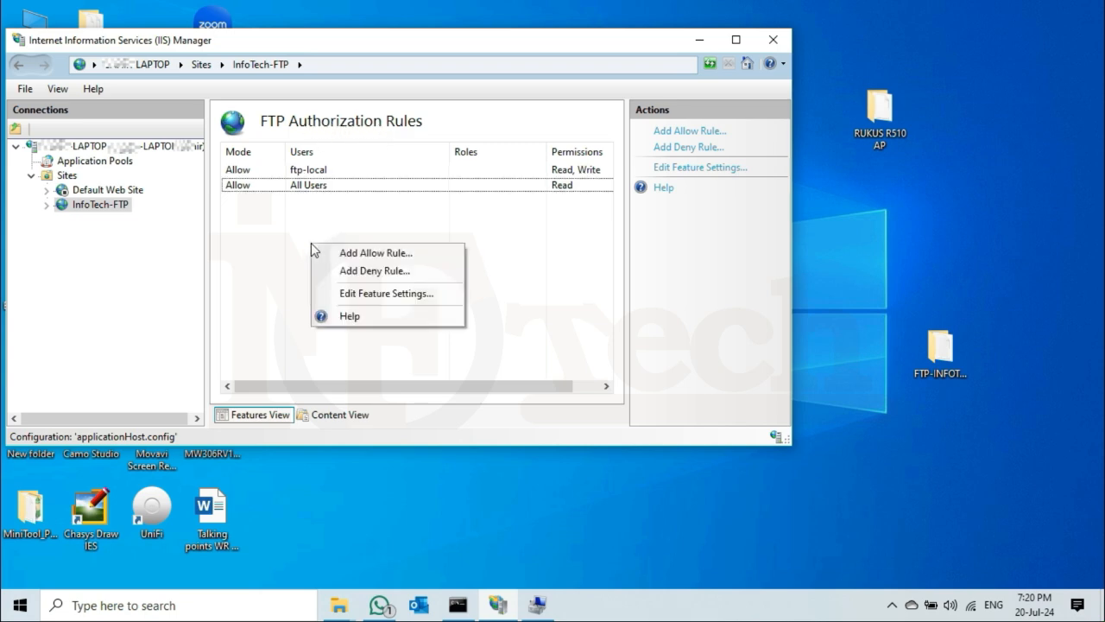
click(417, 253)
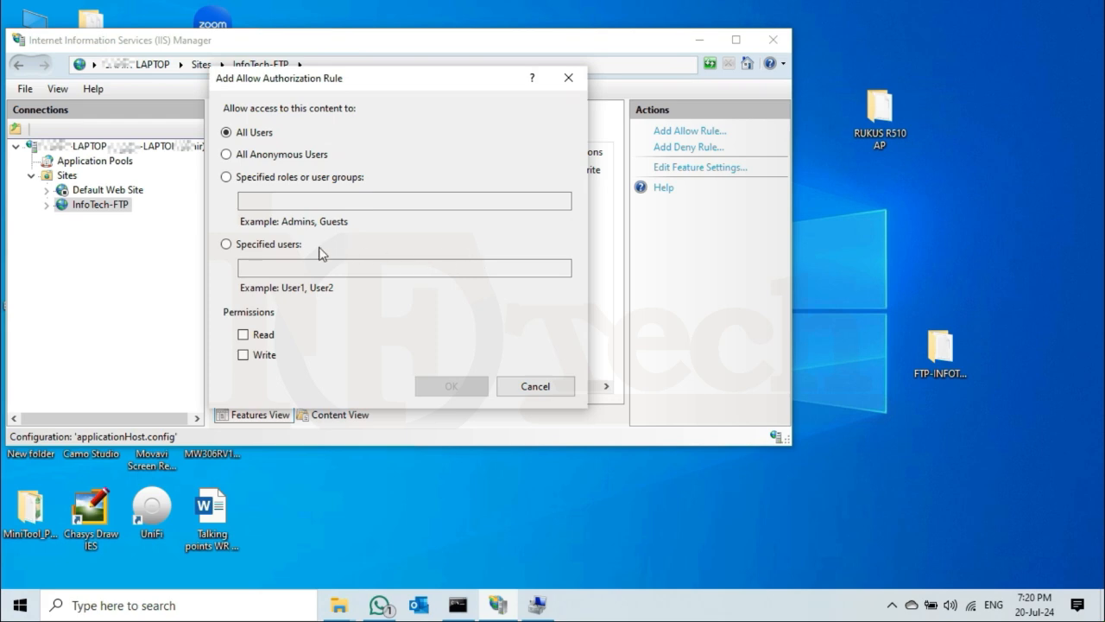
click(265, 248)
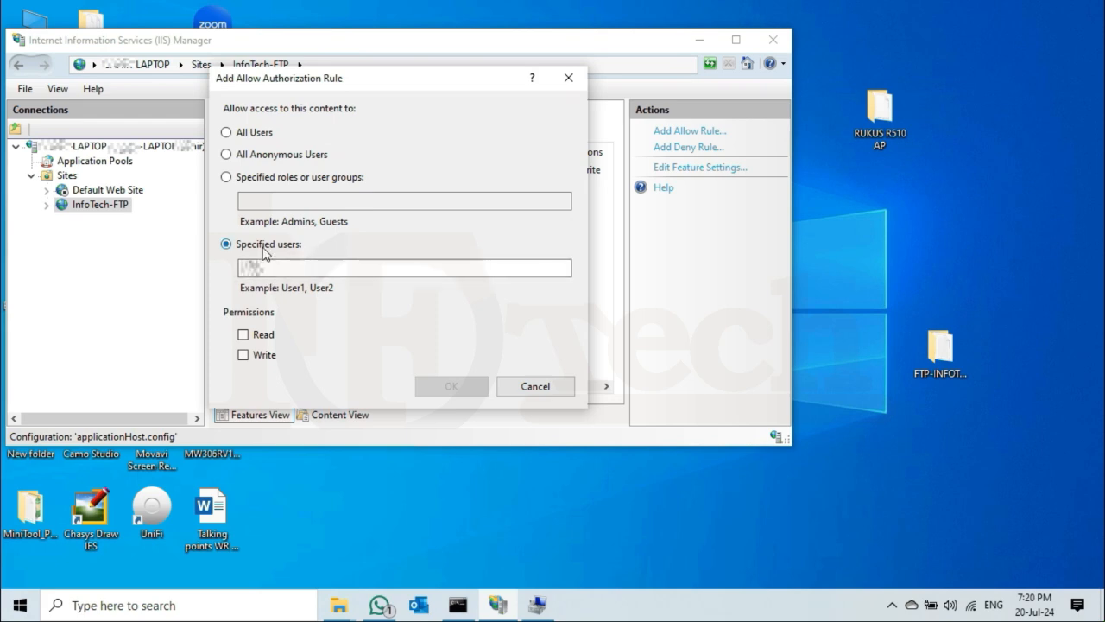
click(313, 268)
text(.tech)
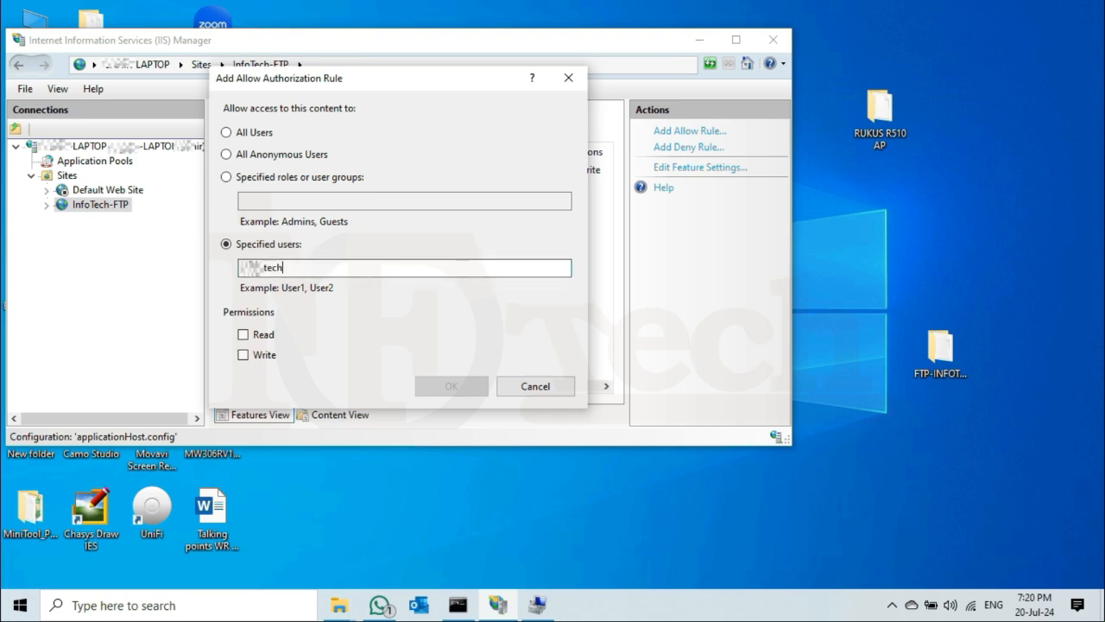
text(\ftp-domain)
click(249, 338)
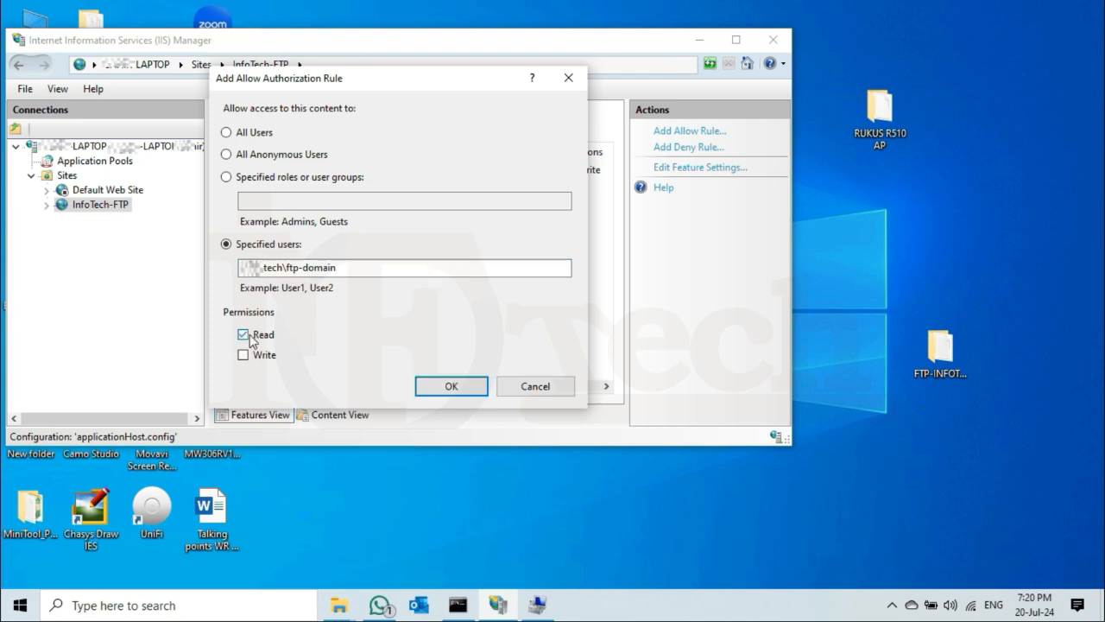
click(255, 359)
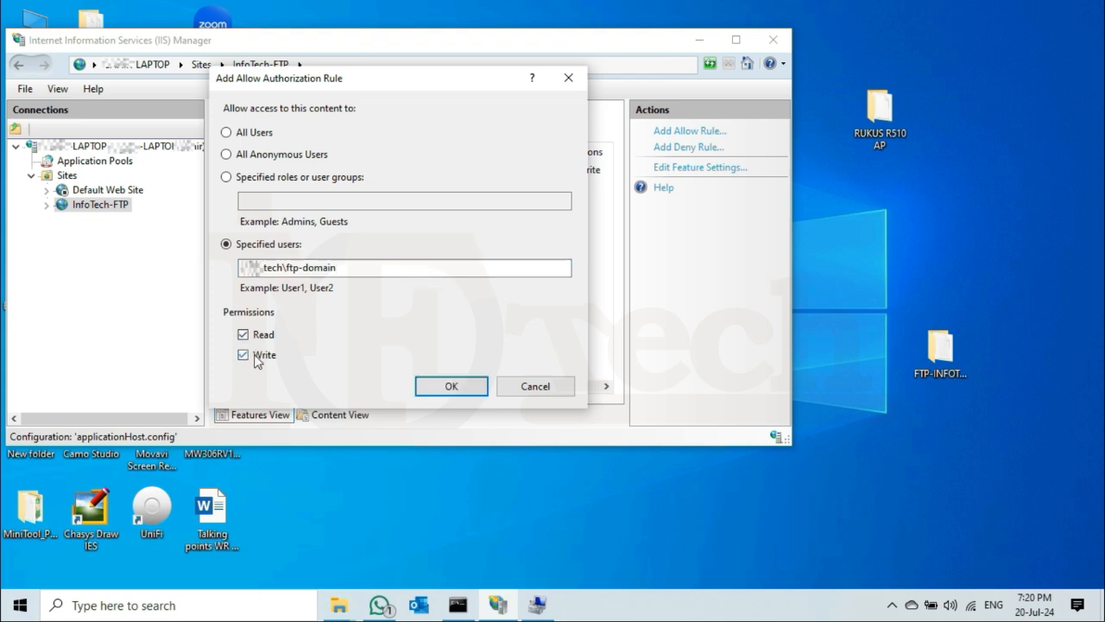
click(453, 387)
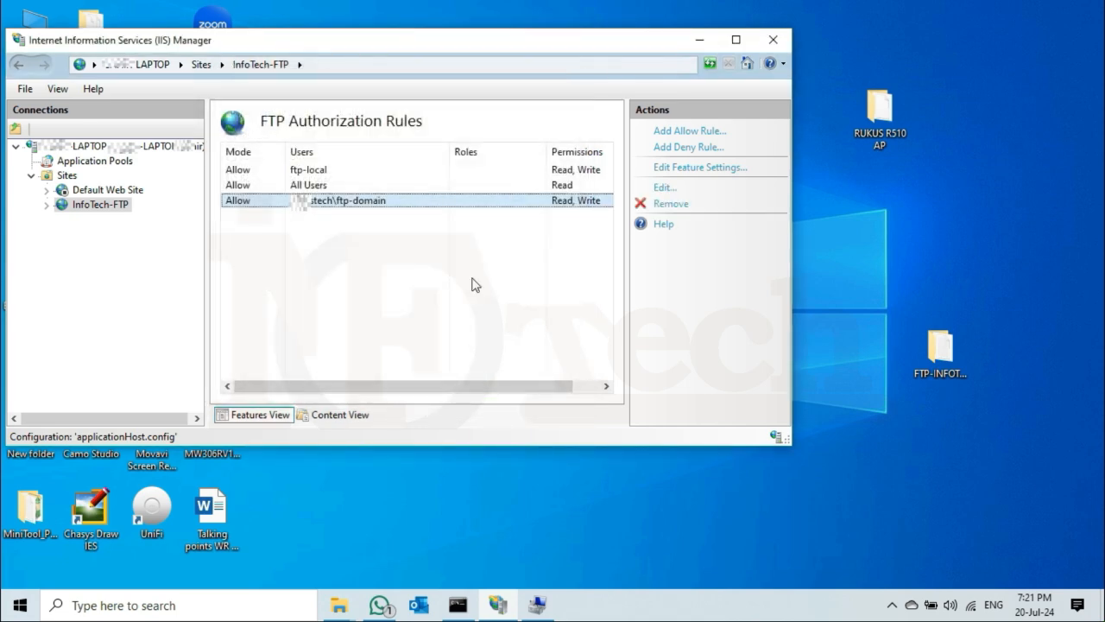
click(473, 285)
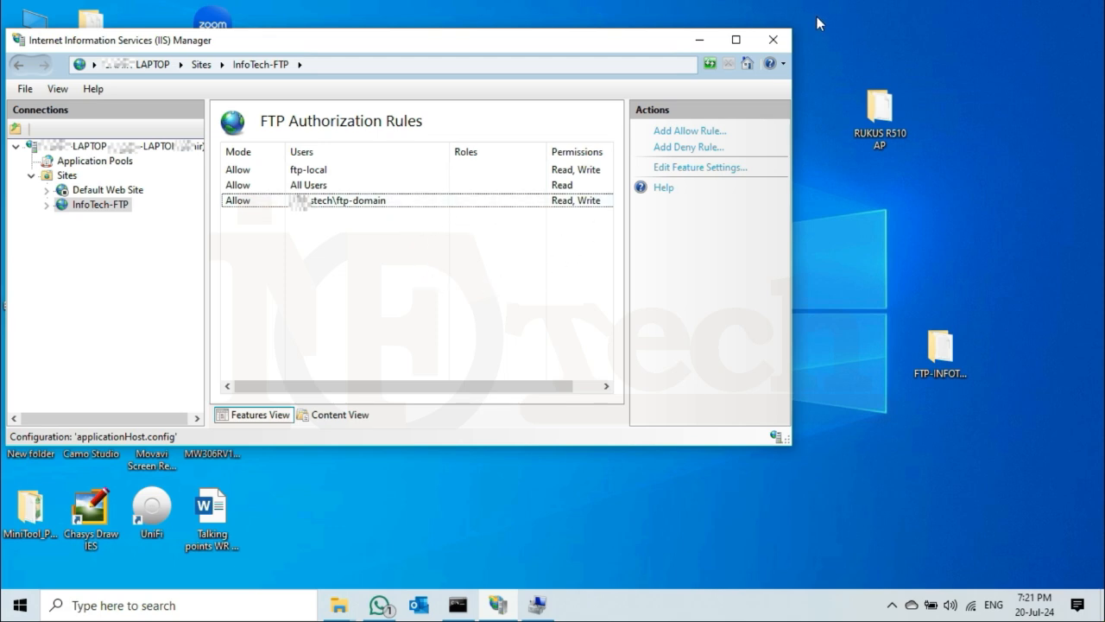
On the client, refresh the FTP folder and create a folder named 'test domain user'.
mouse_move(795, 2)
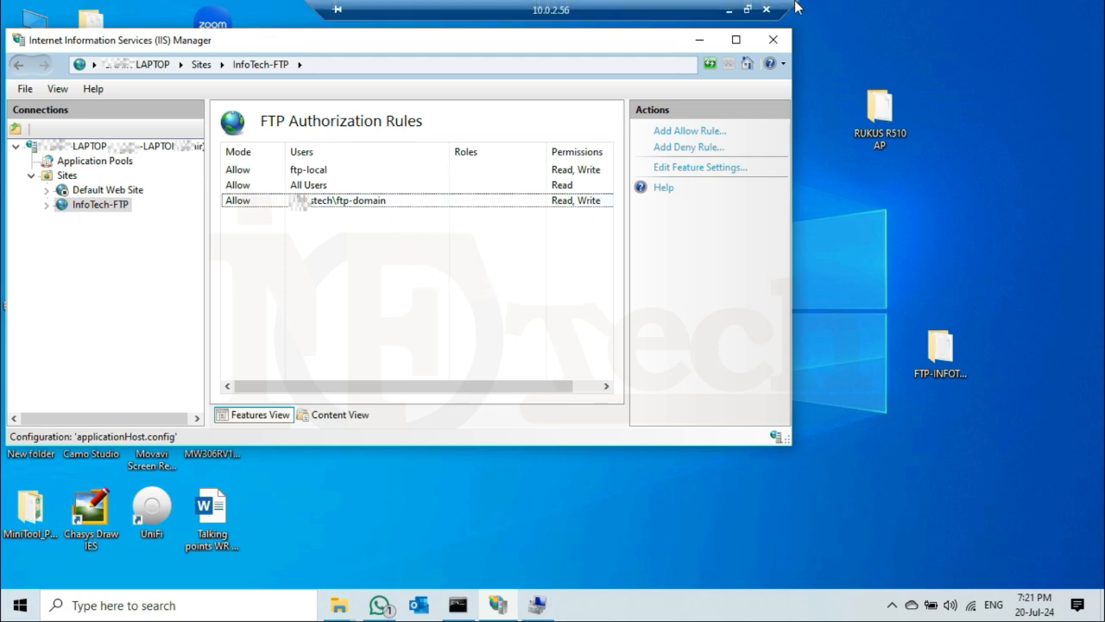
click(729, 10)
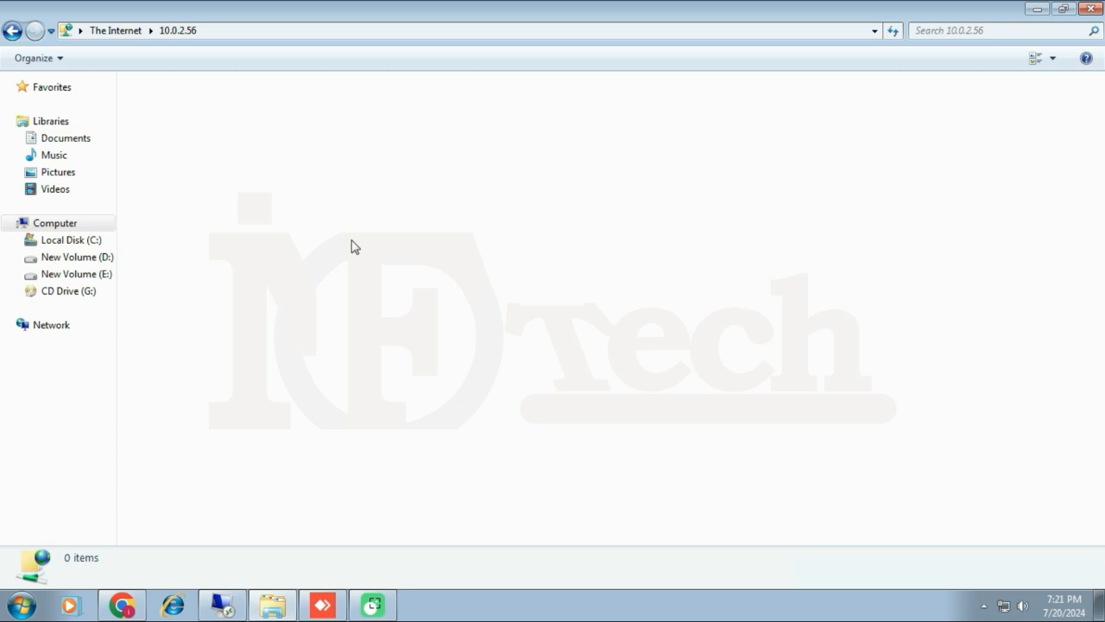
right_click(352, 246)
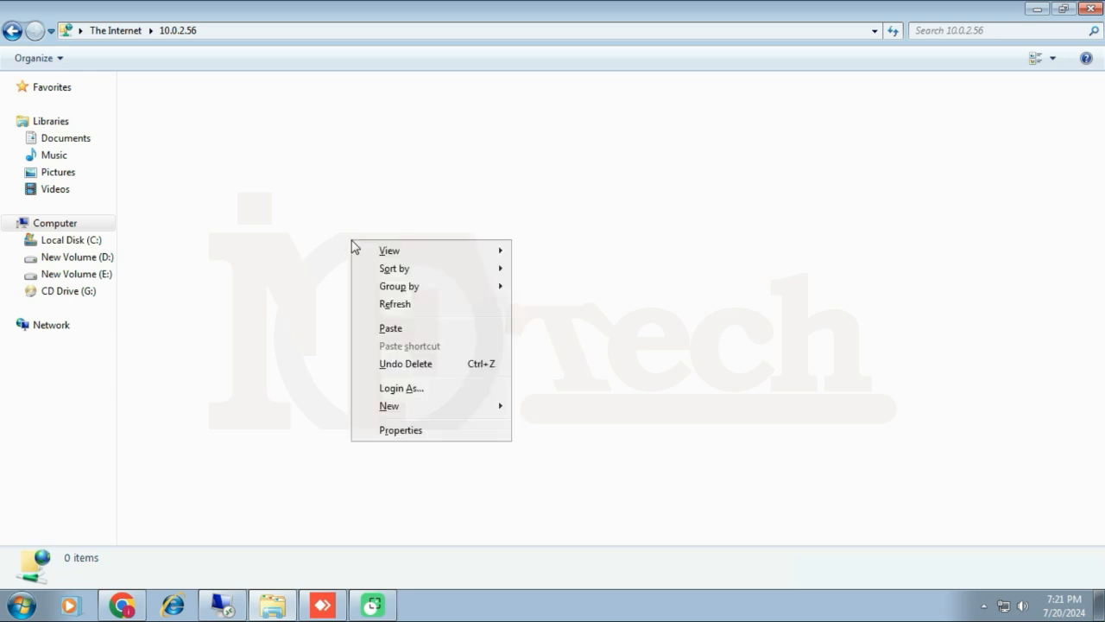
click(407, 307)
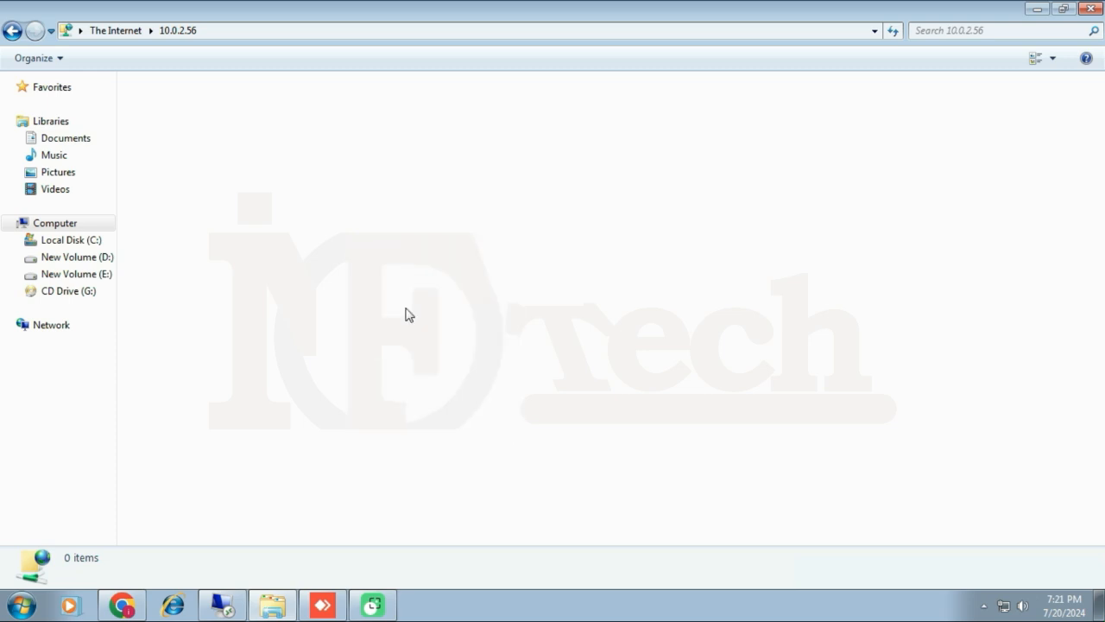
right_click(342, 232)
mouse_move(400, 400)
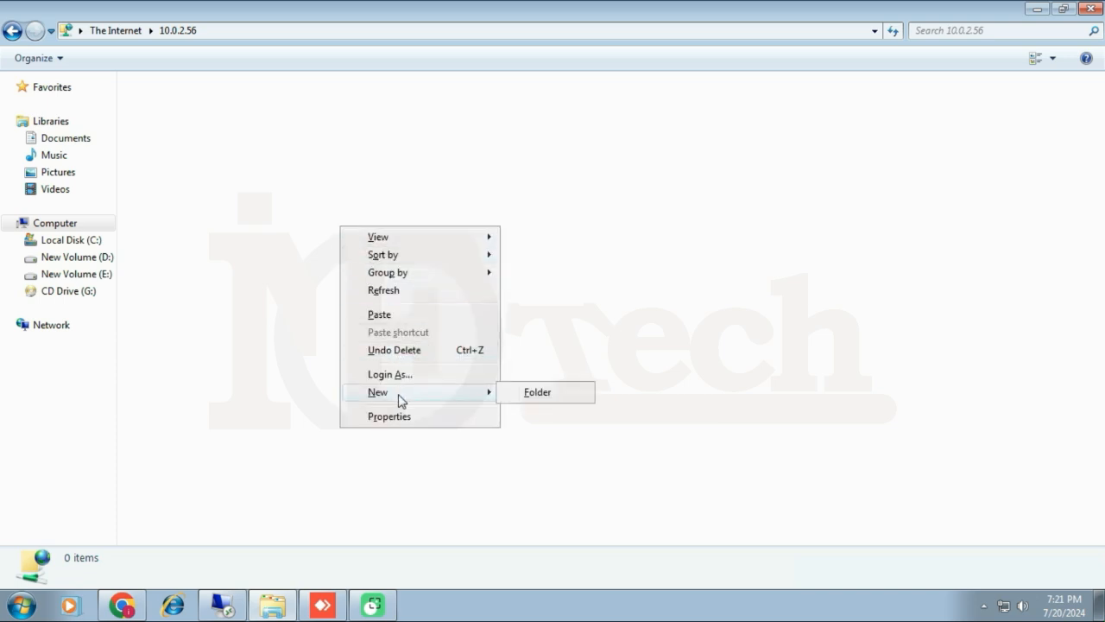
click(558, 399)
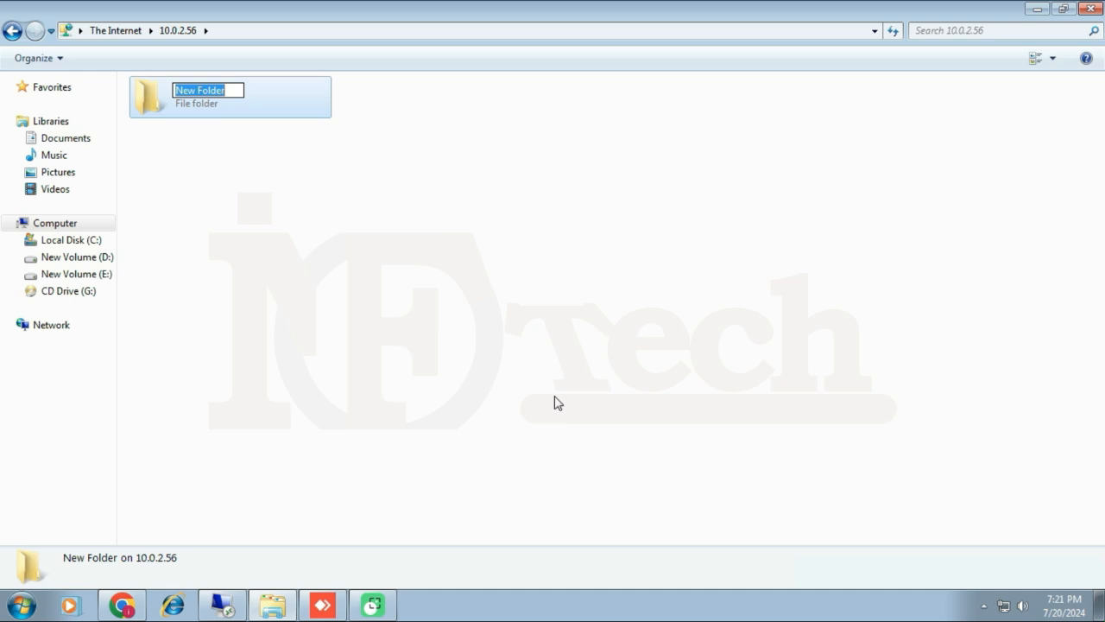
text(te)
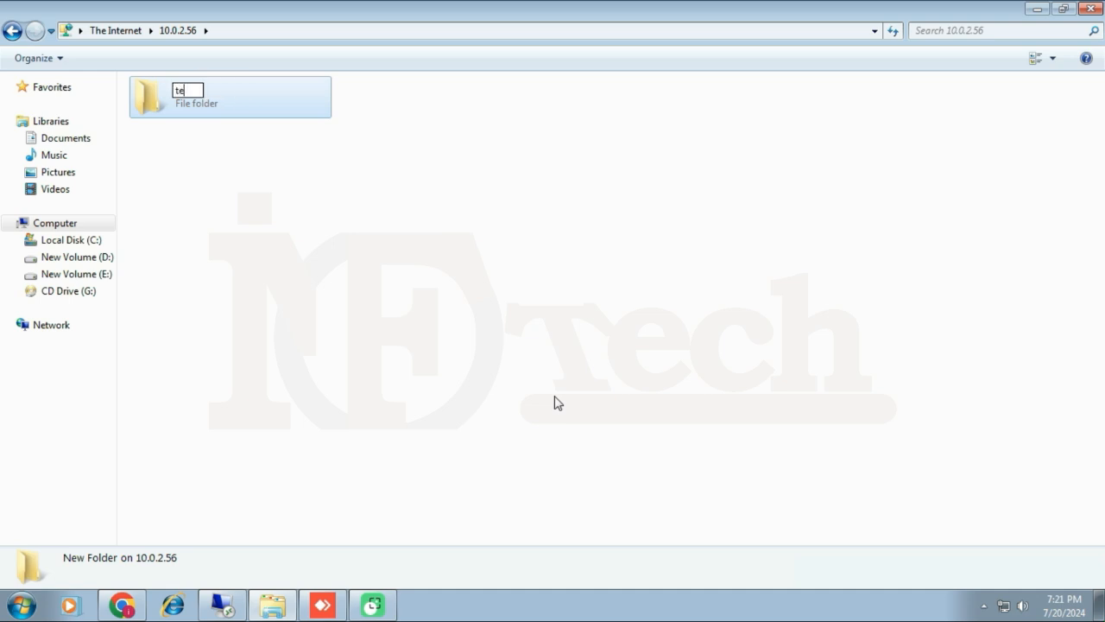
text(st domain user)
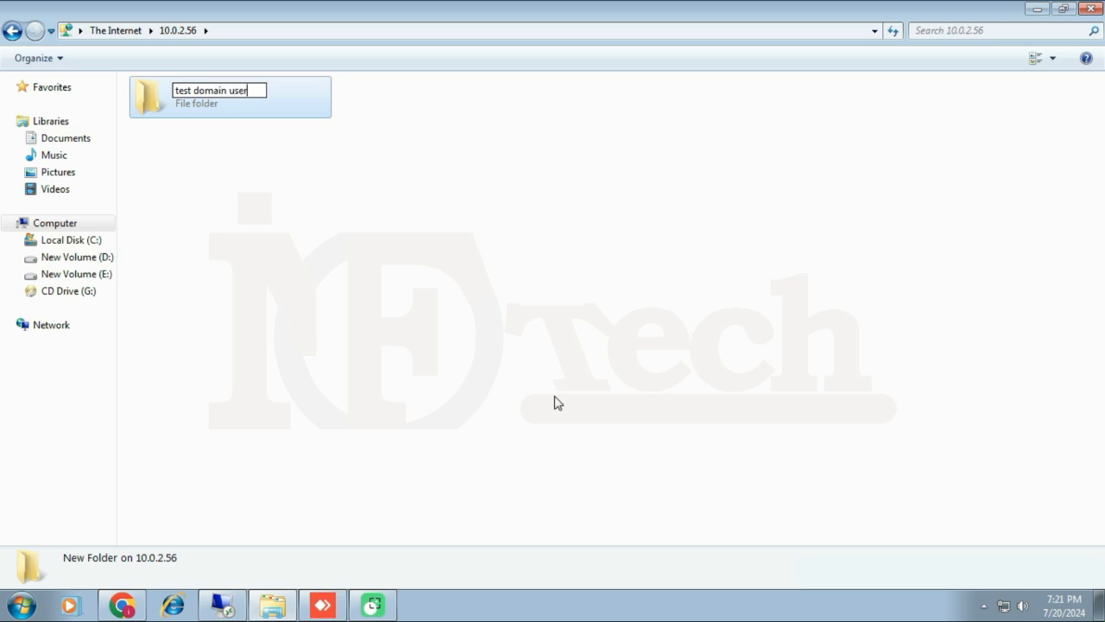
key(Return)
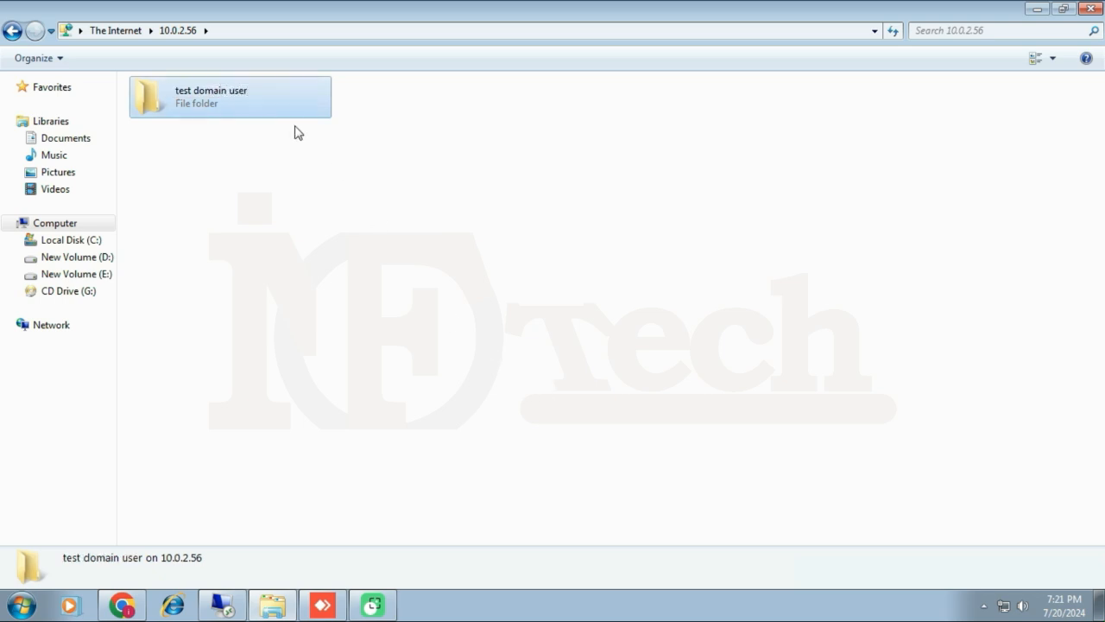
Delete the 'test domain user' folder and copy the desktop Test upload file onto the FTP site.
right_click(216, 109)
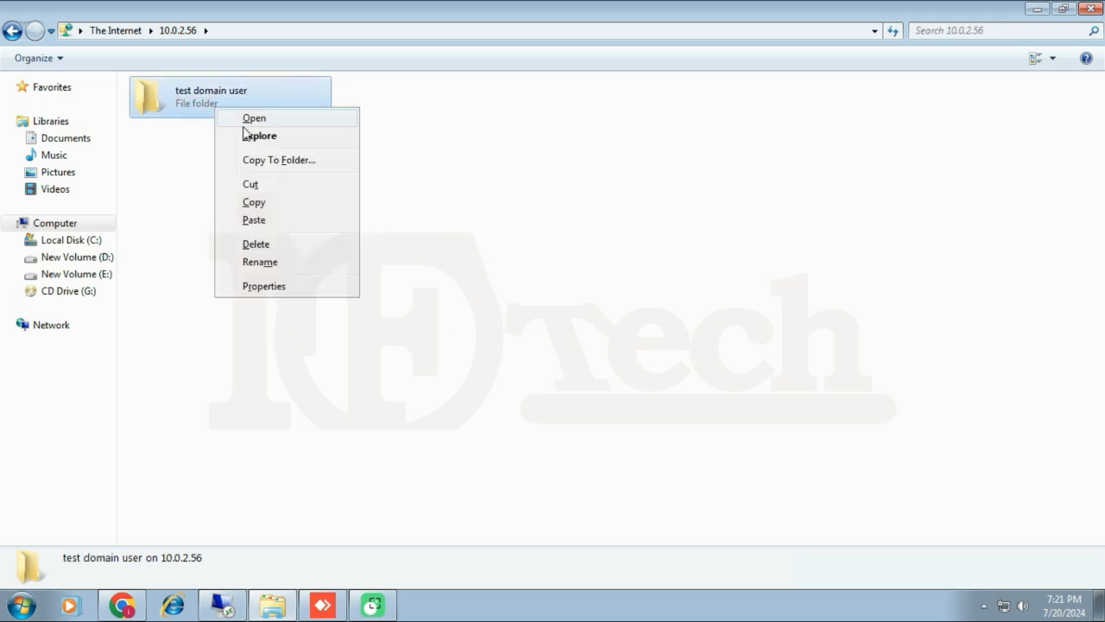
click(294, 244)
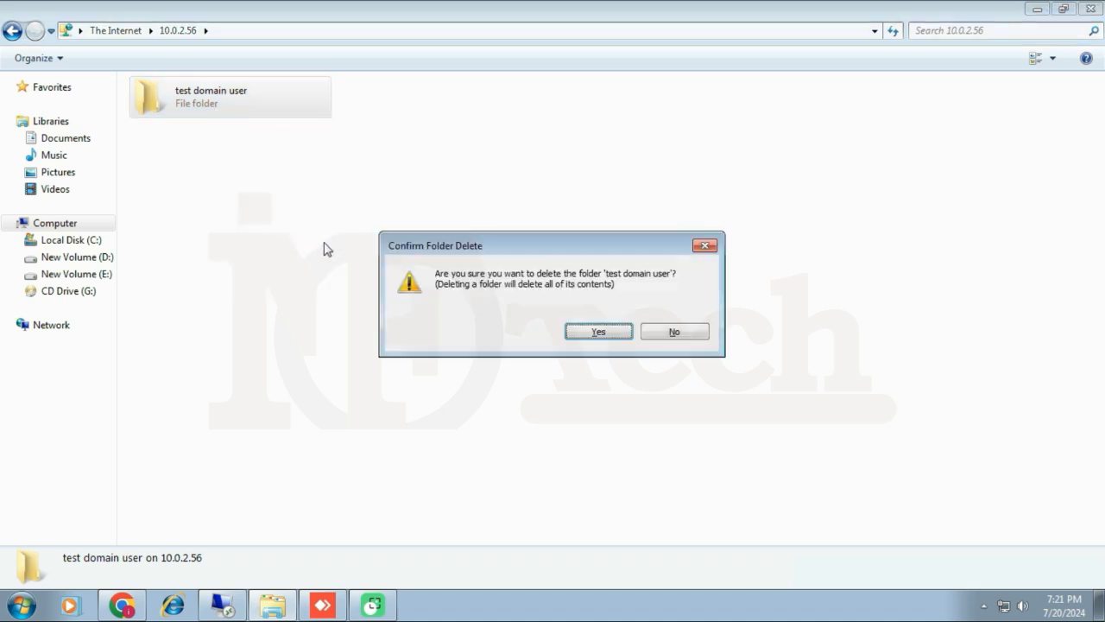
click(599, 334)
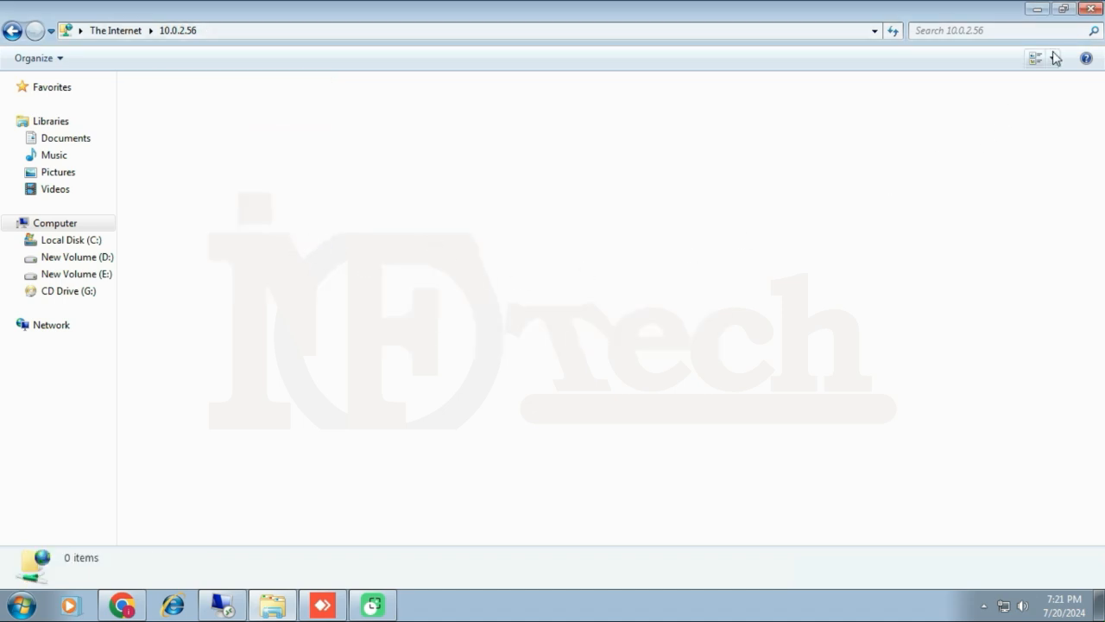
click(1063, 9)
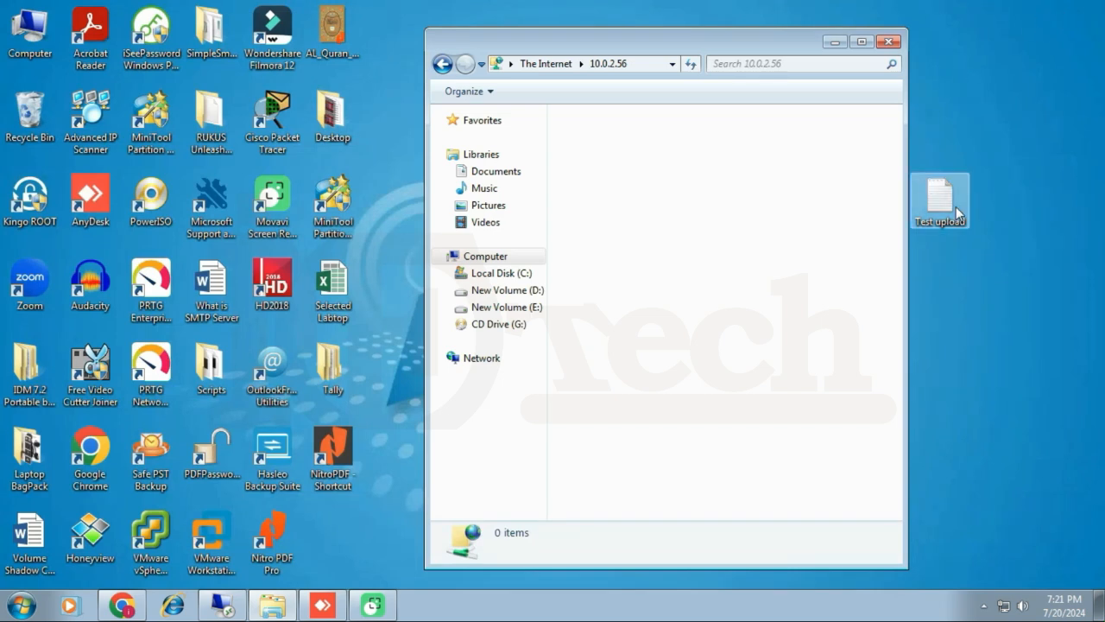
drag(951, 205, 684, 274)
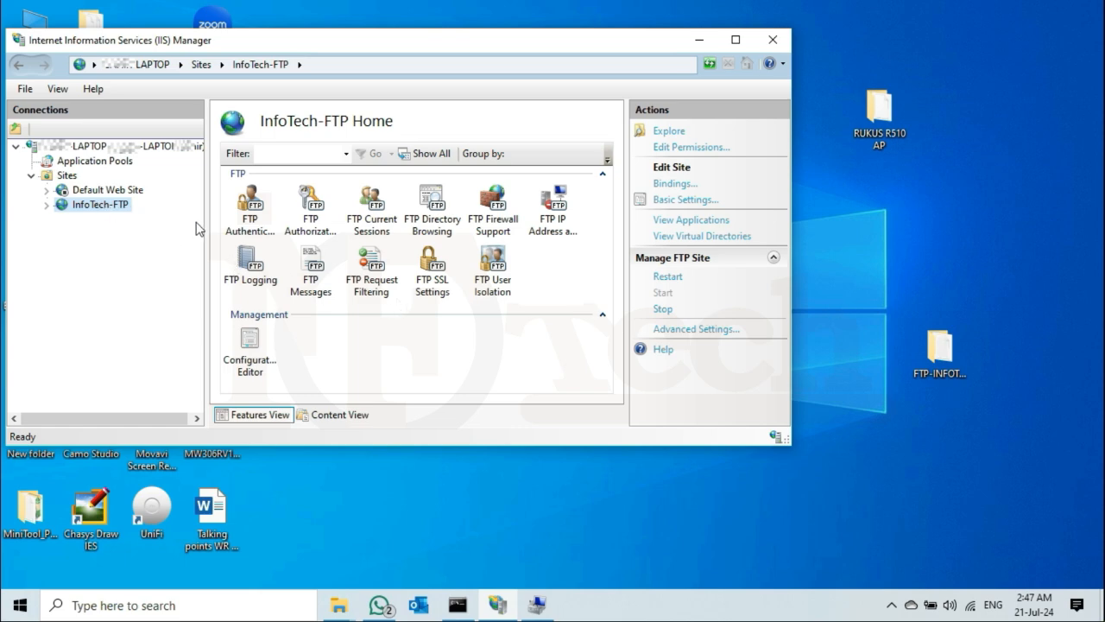
Enable Anonymous Authentication in InfoTech-FTP's FTP Authentication, with Basic Authentication still enabled.
double_click(252, 205)
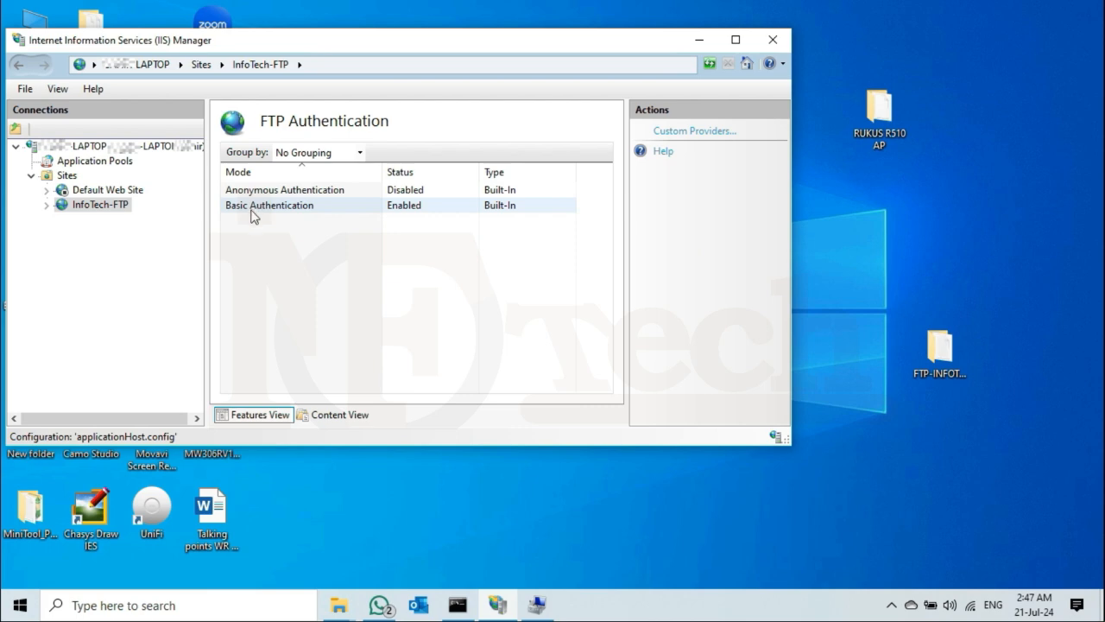
click(305, 192)
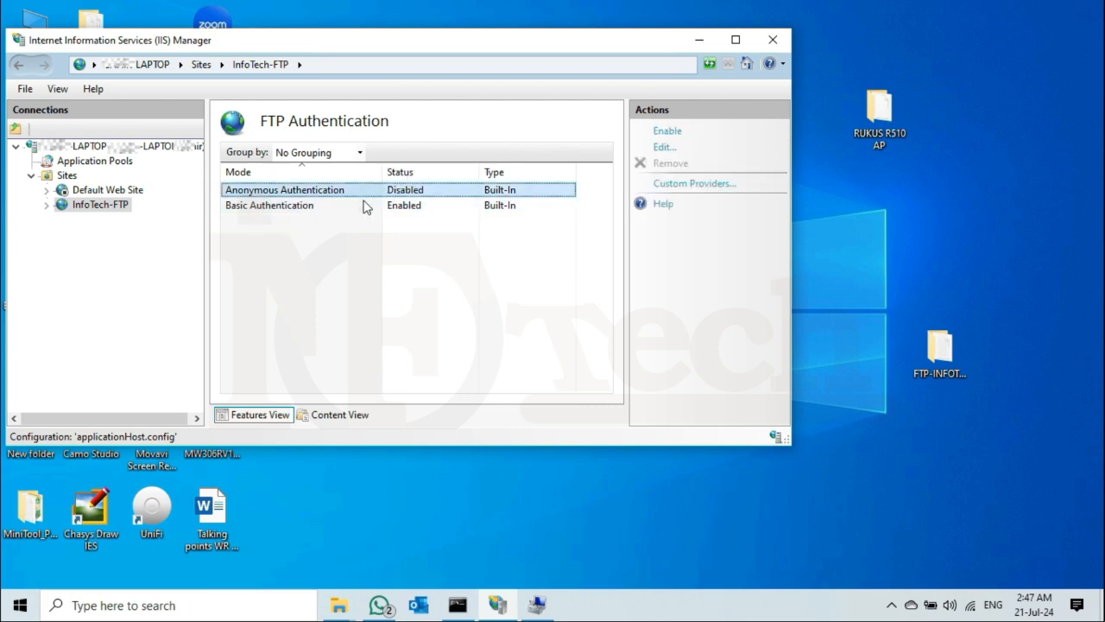
click(337, 207)
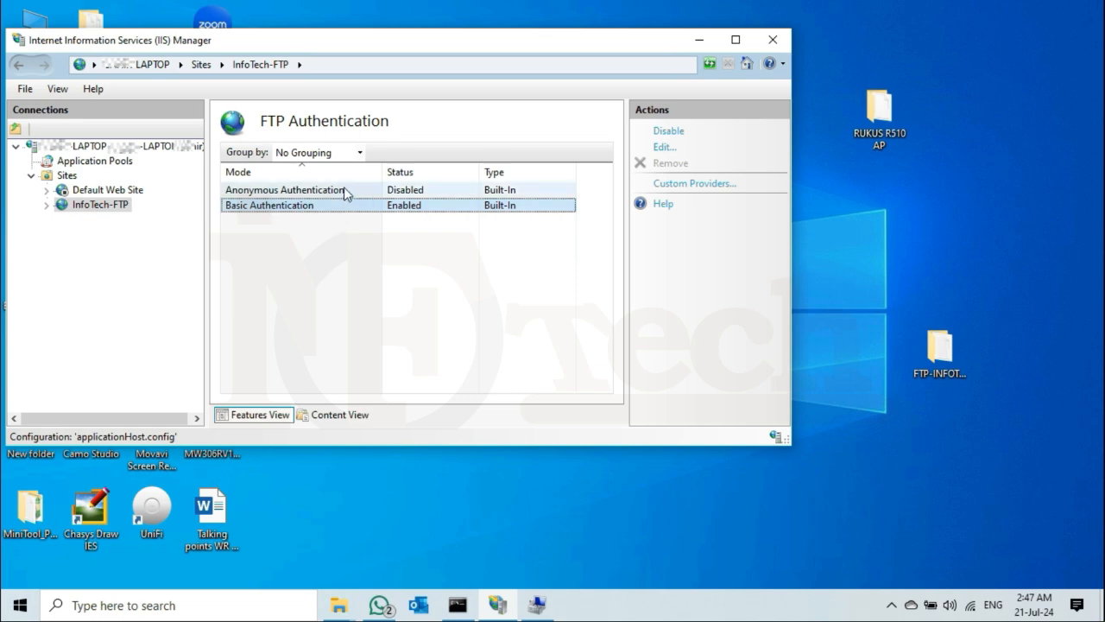
click(345, 190)
right_click(338, 193)
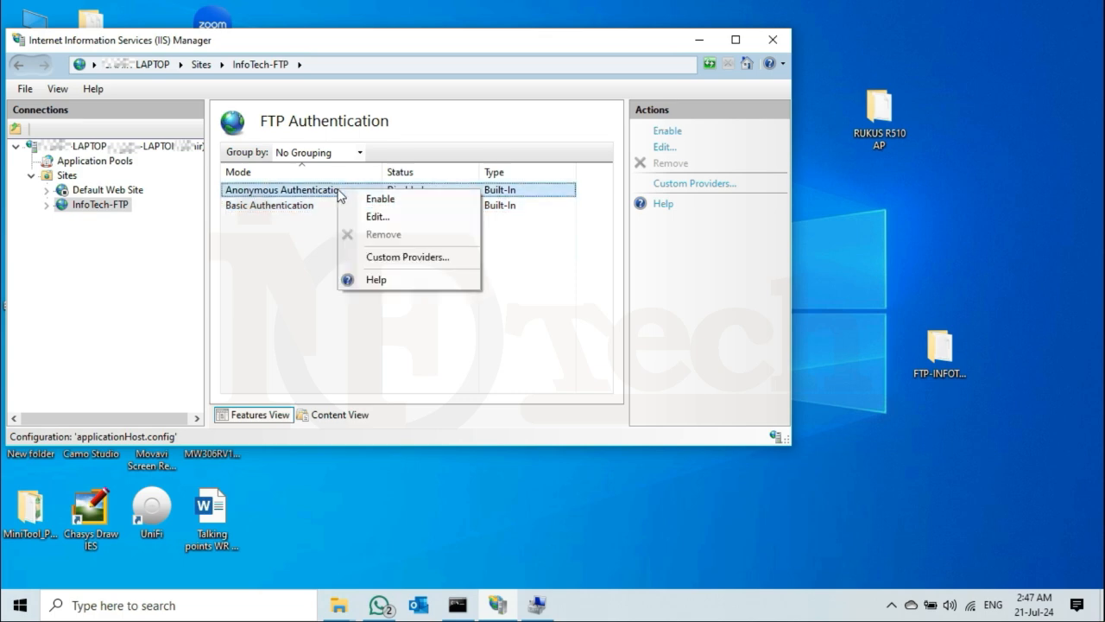
click(388, 206)
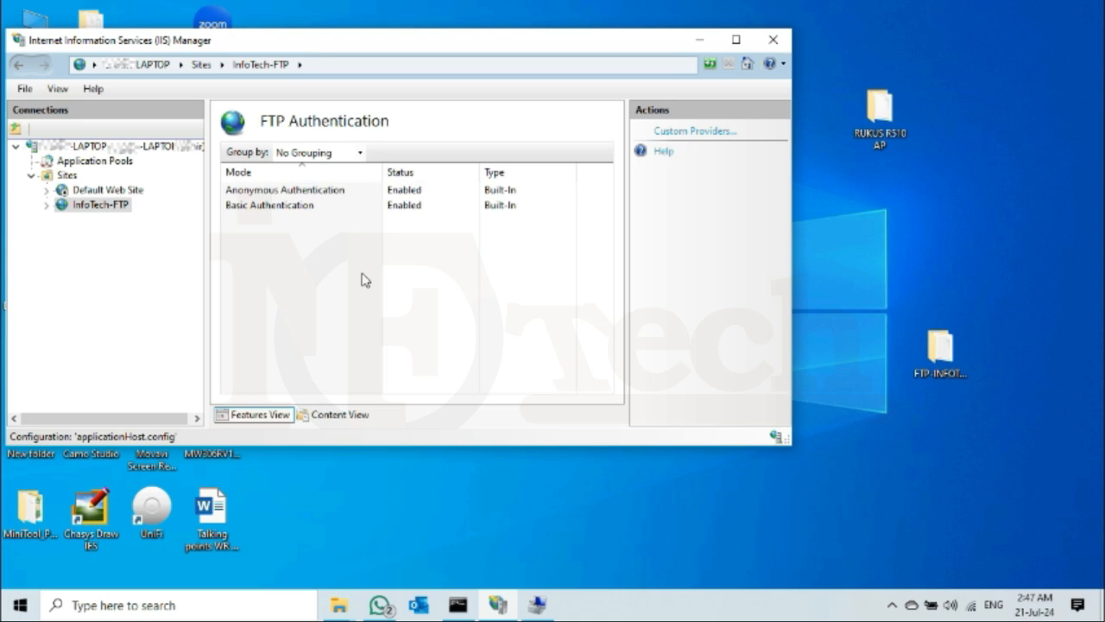
click(314, 193)
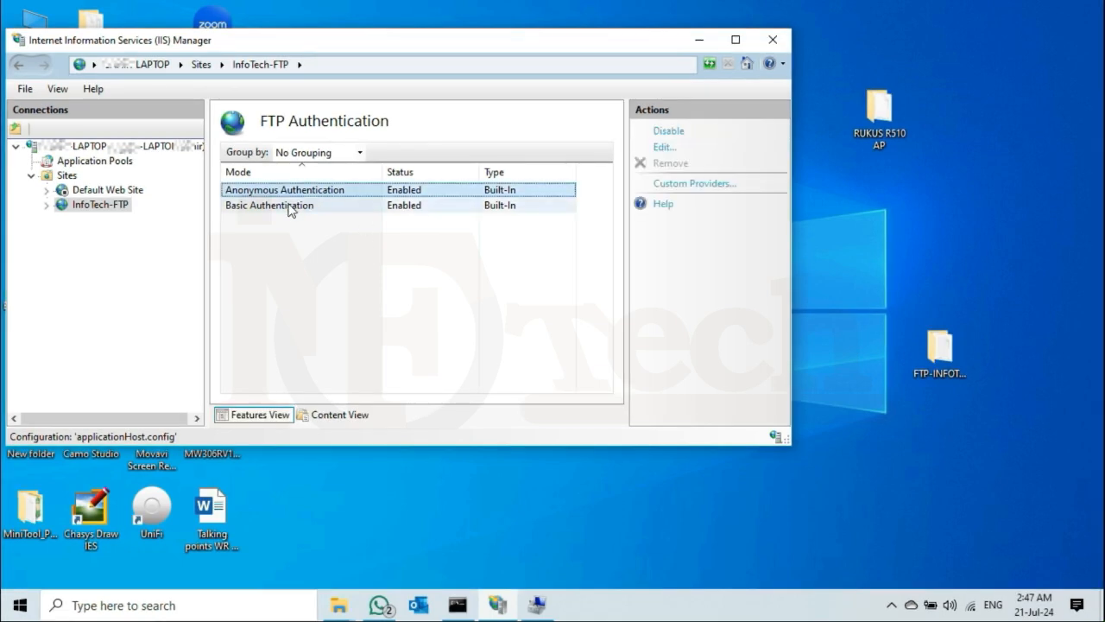
click(291, 209)
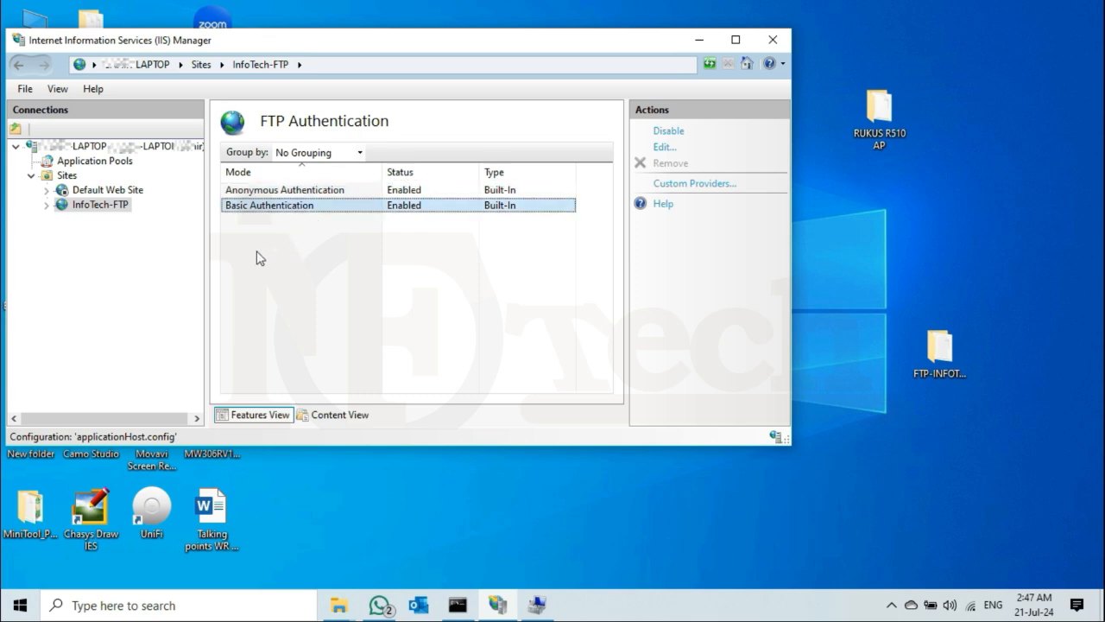
click(102, 209)
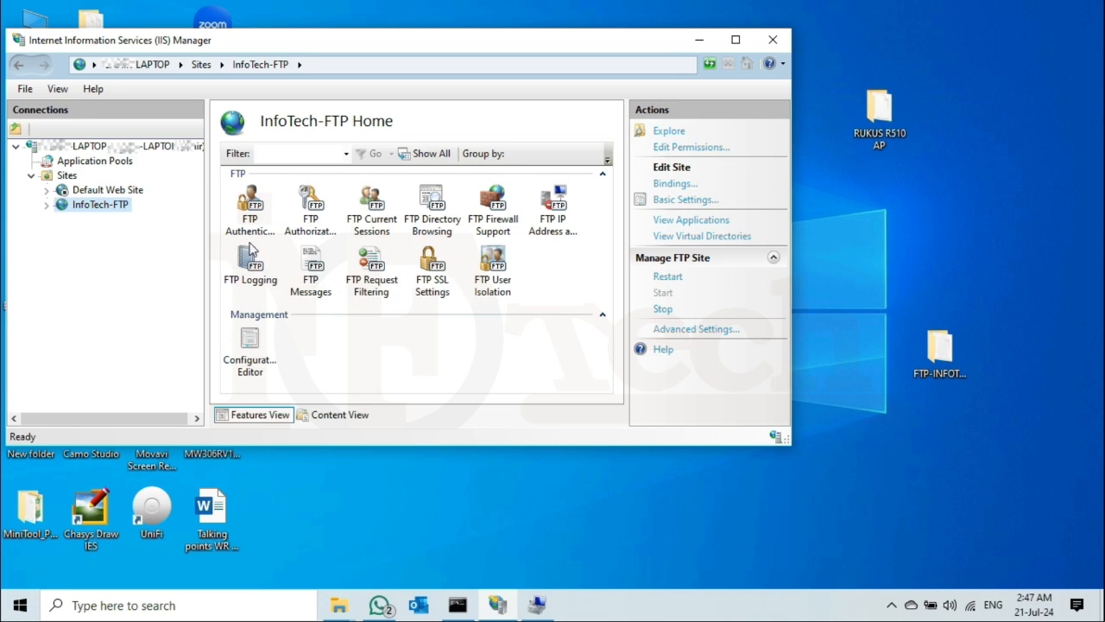
Review the All Users Read and ftp-local Read/Write rules, then minimize the remote session.
double_click(312, 215)
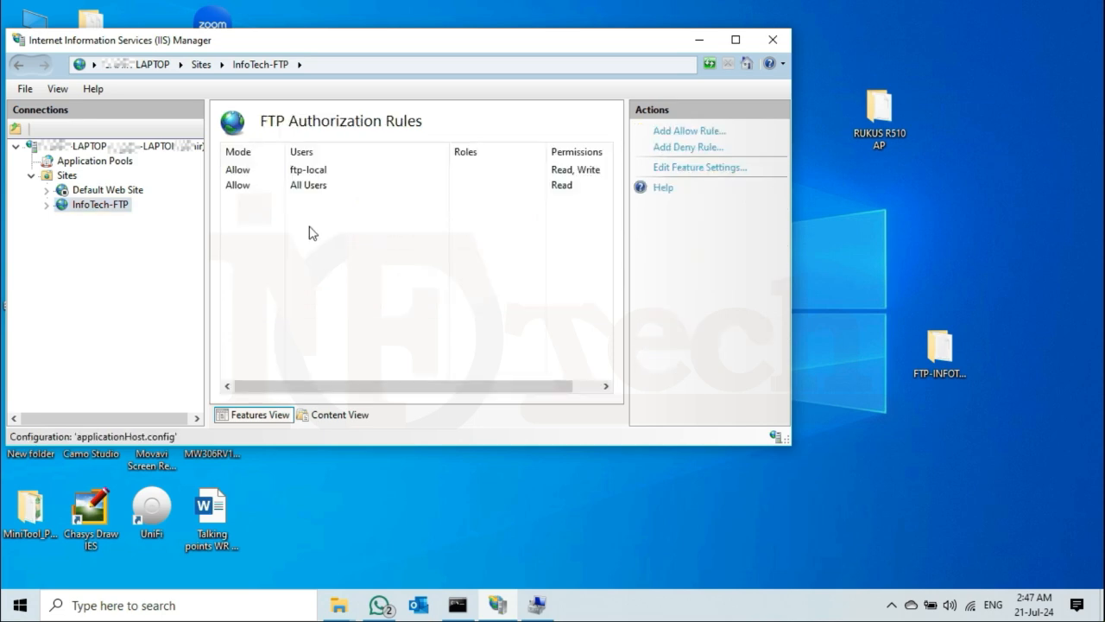
click(242, 188)
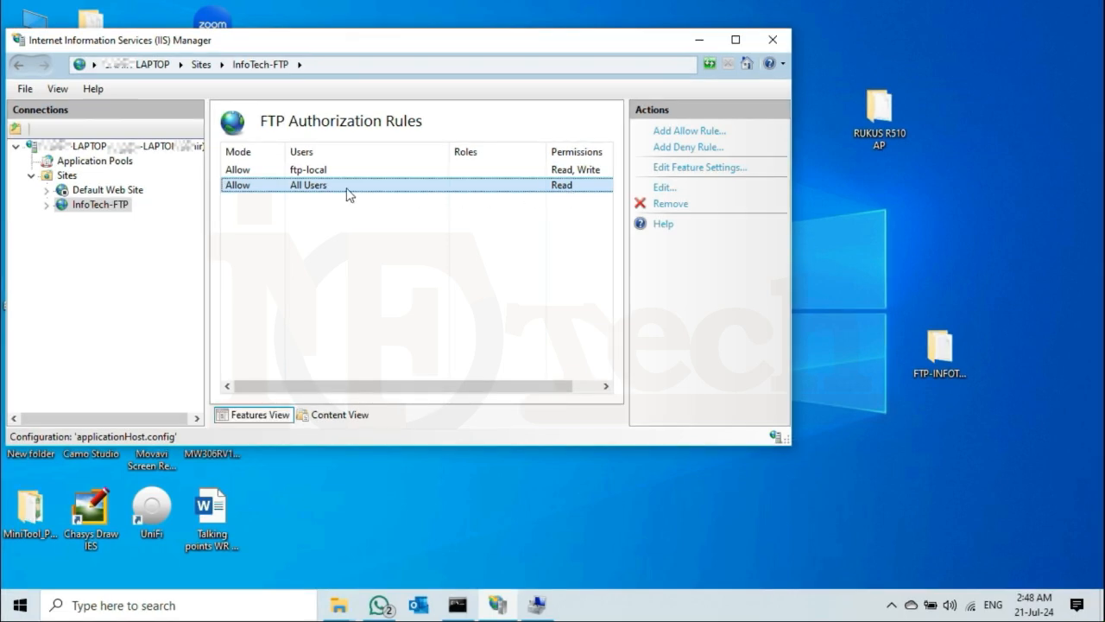
click(316, 173)
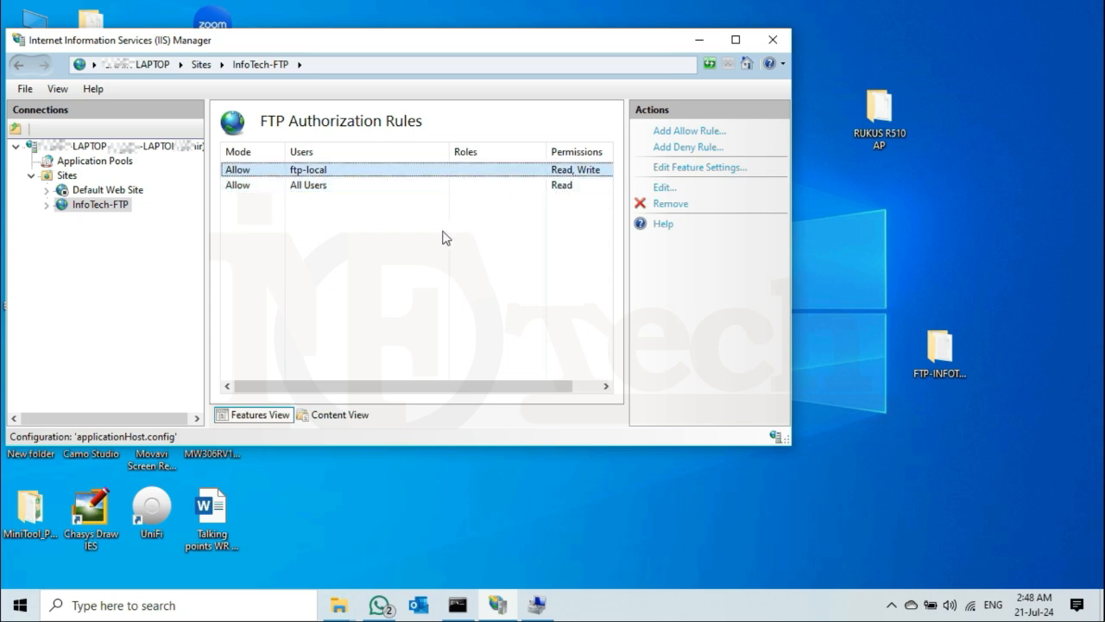
click(424, 248)
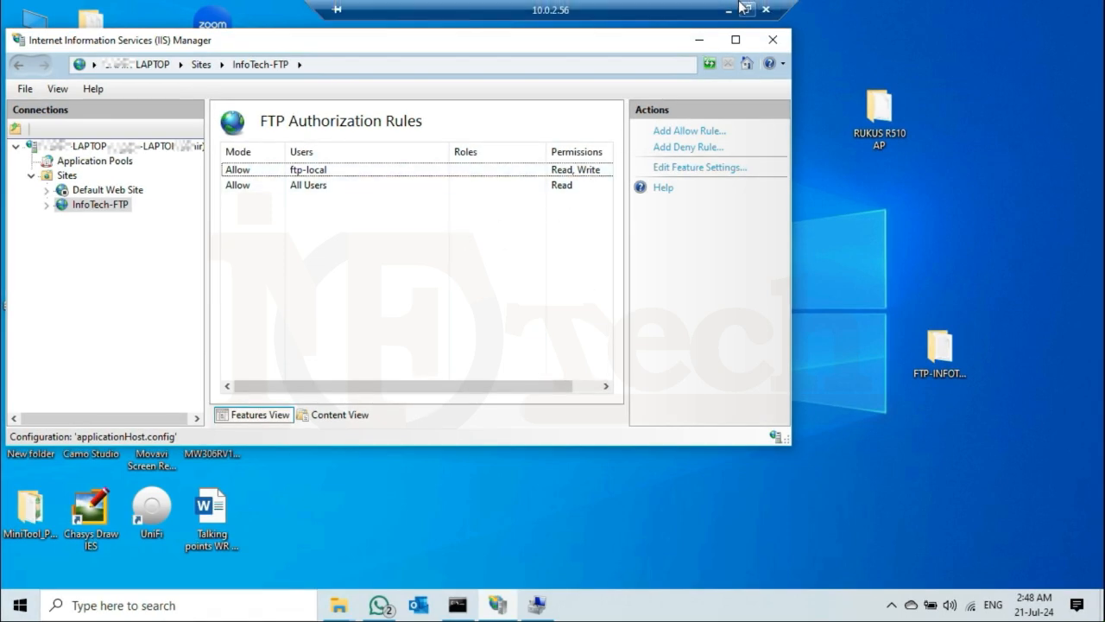
click(738, 8)
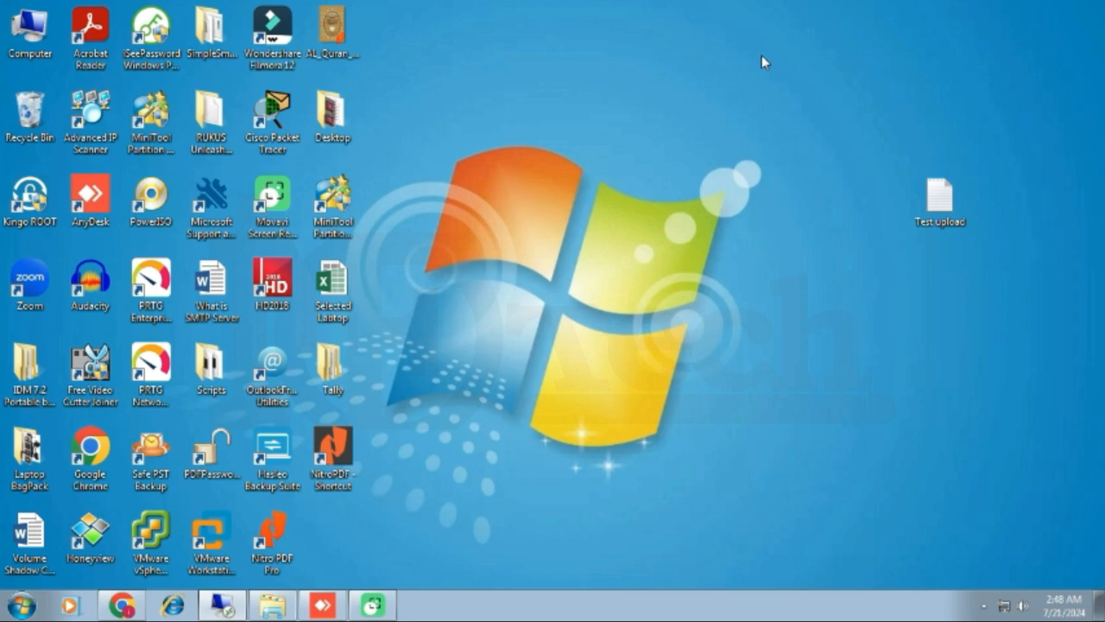
Open Computer maximized and browse to ftp://10.0.2.56/.
double_click(31, 26)
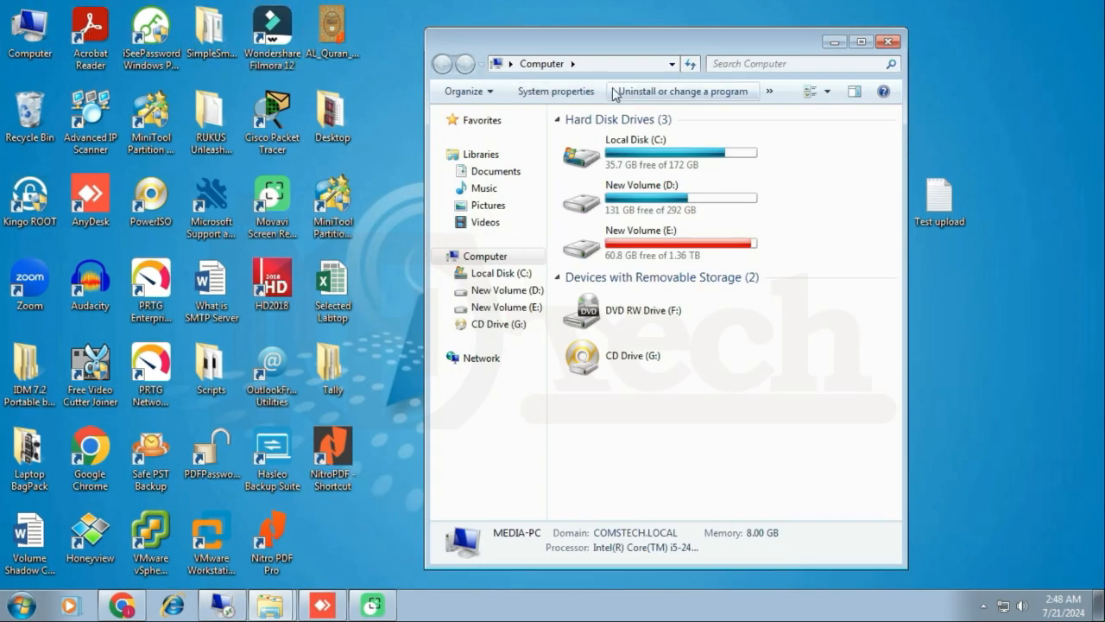
double_click(652, 49)
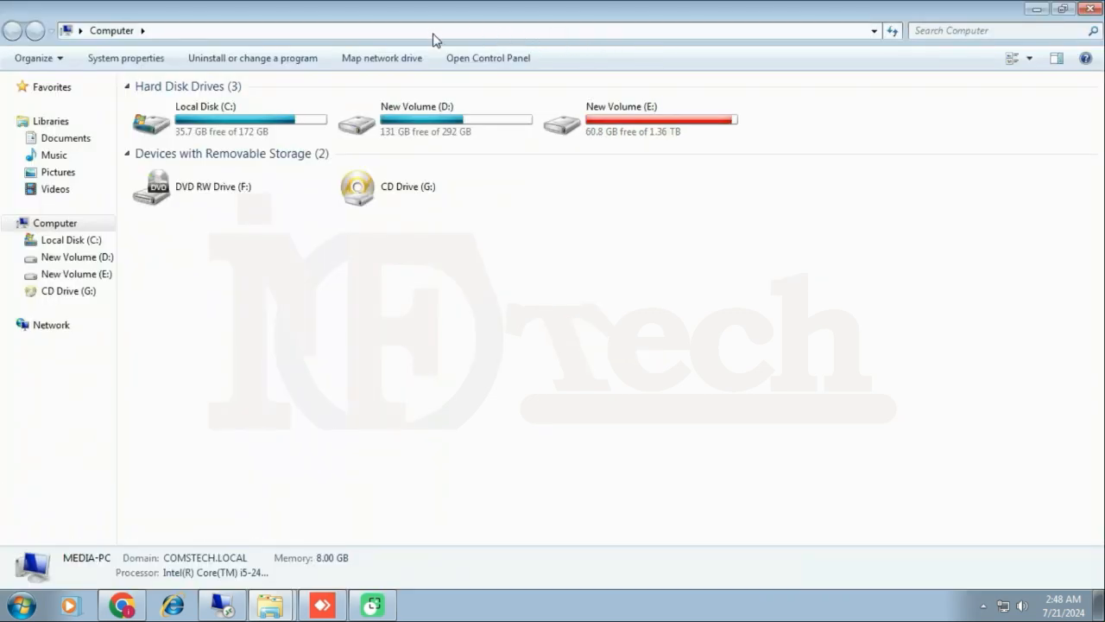
click(369, 30)
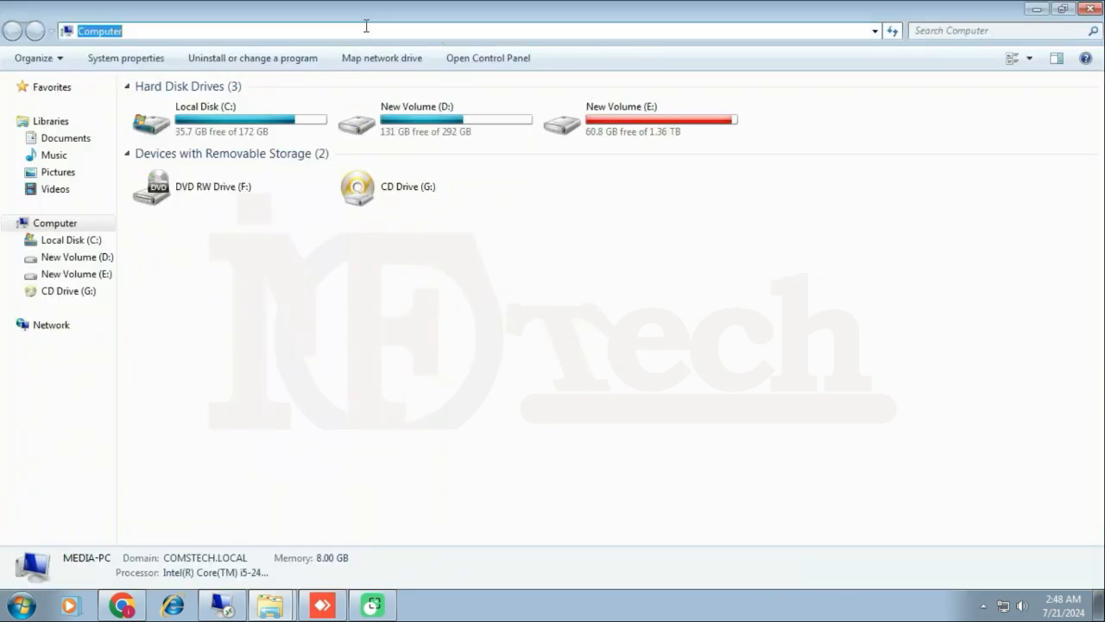
text(ftp)
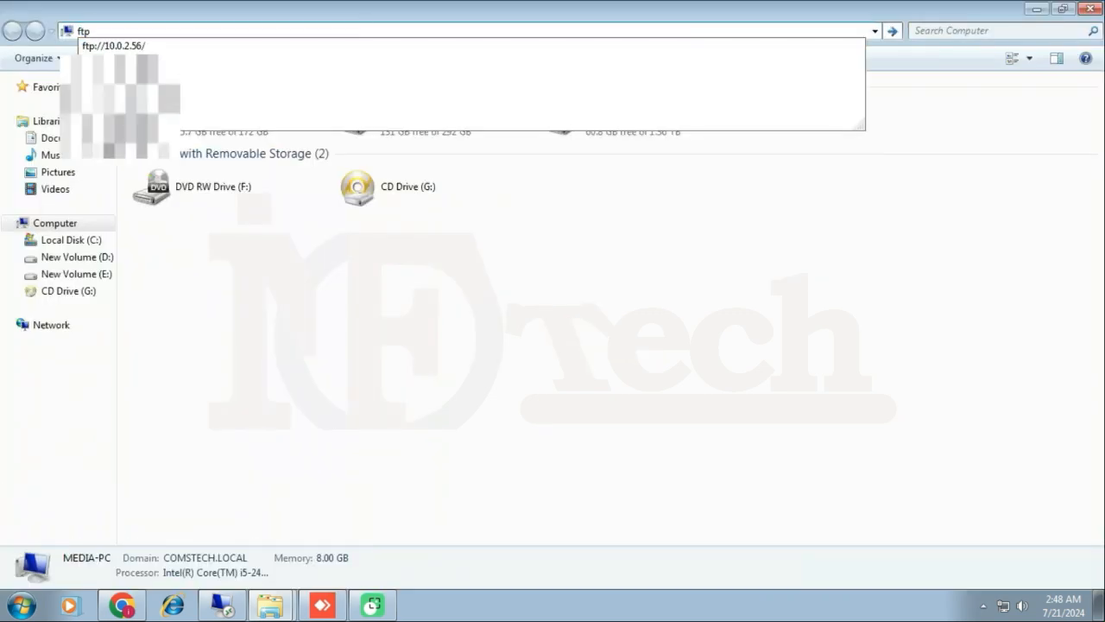
text(://)
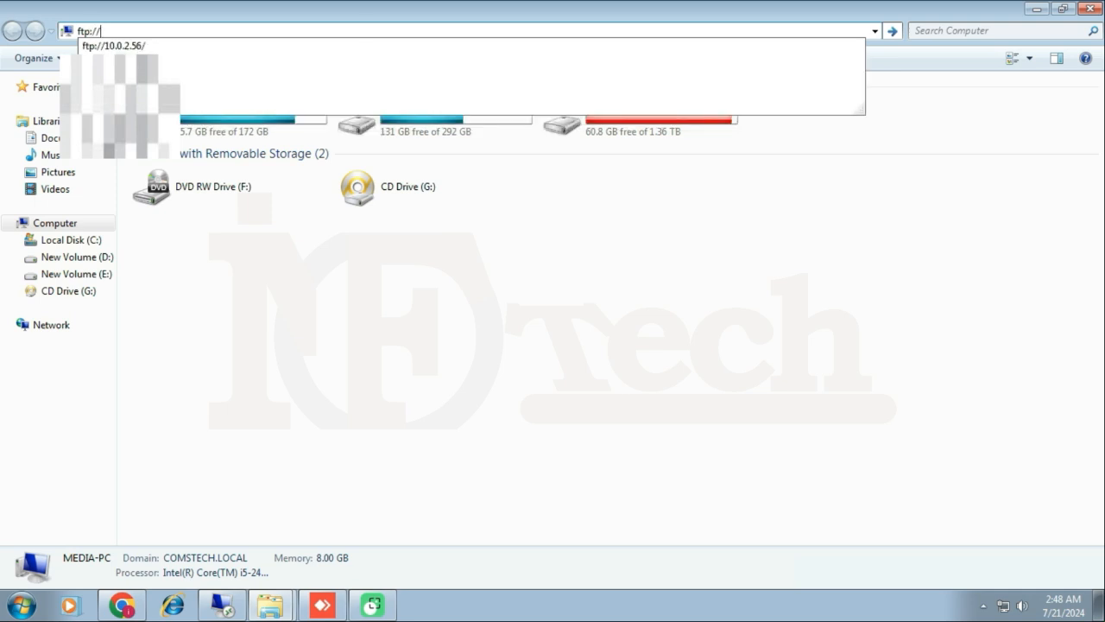
text(10.0.2)
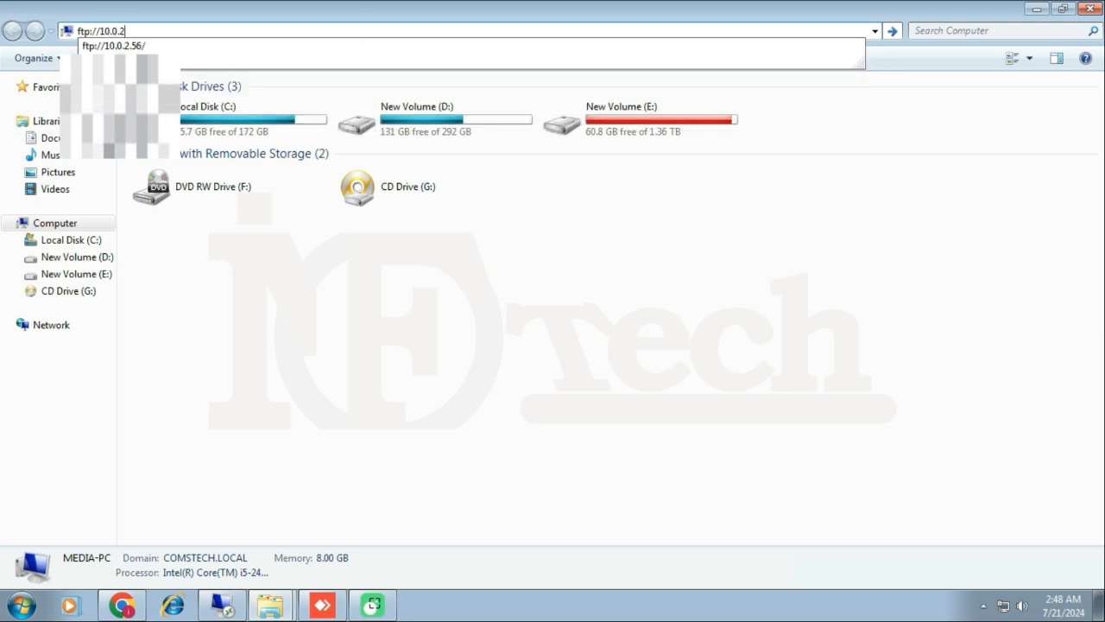
text(.56)
click(367, 26)
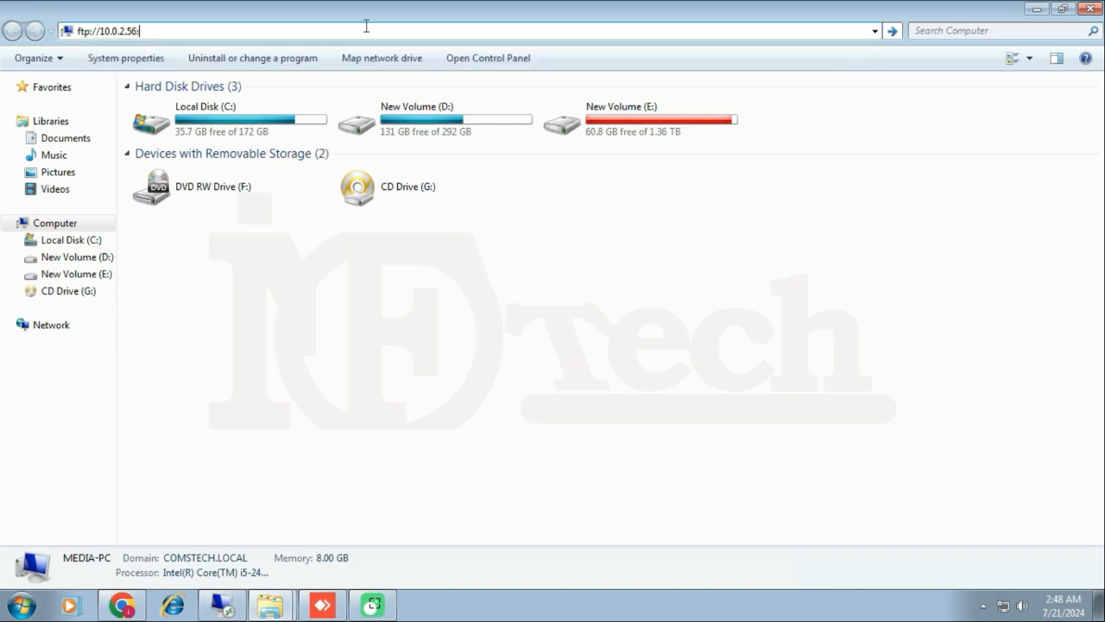
text(/)
key(Return)
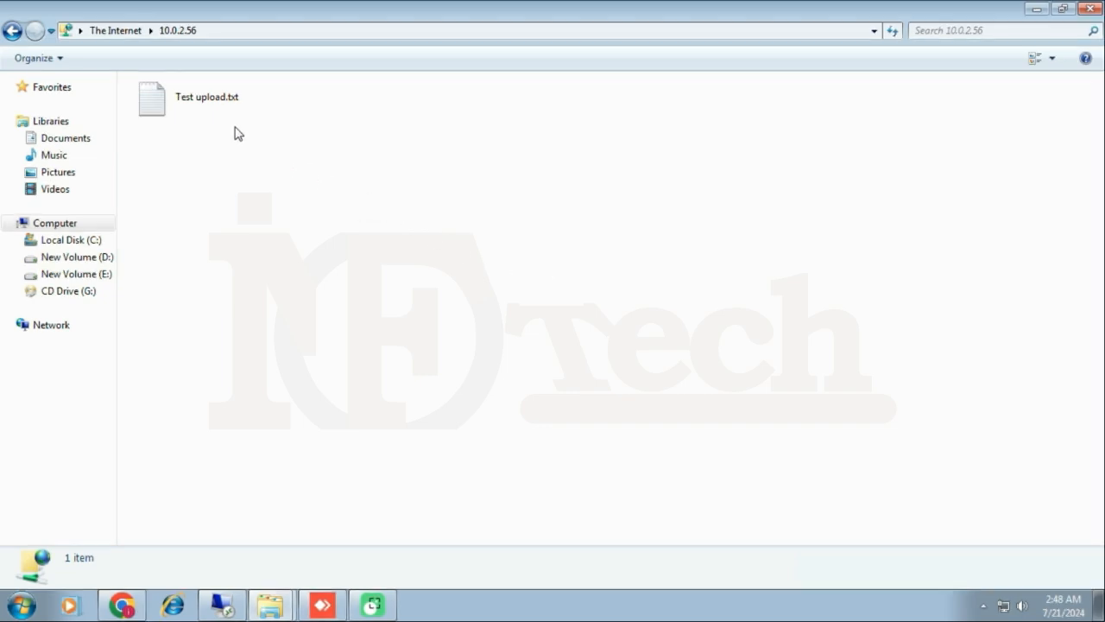
right_click(158, 100)
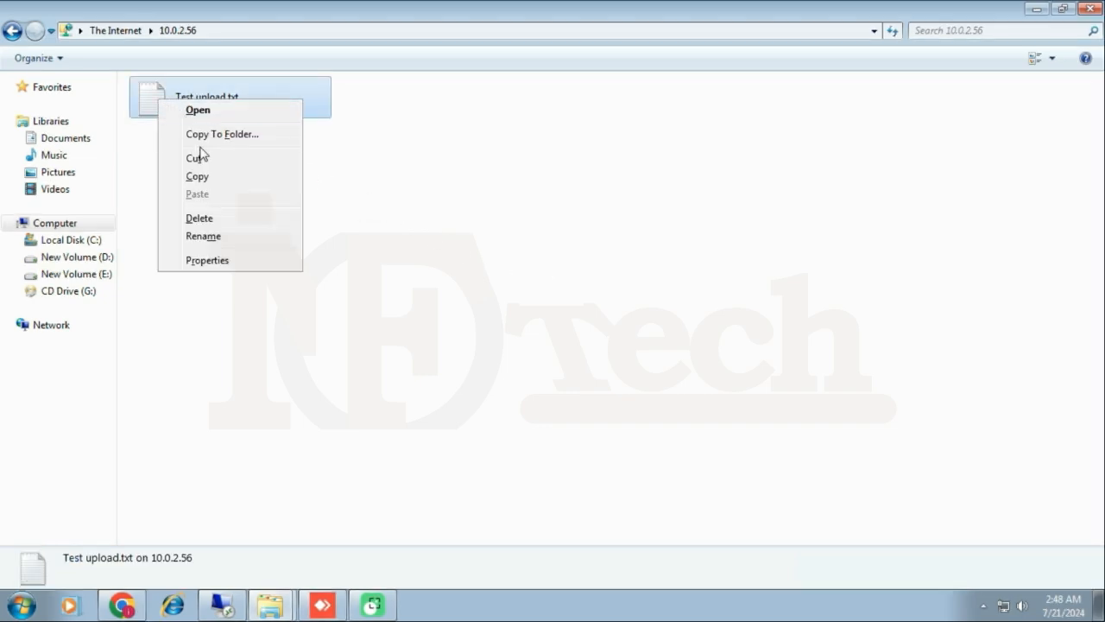
click(200, 219)
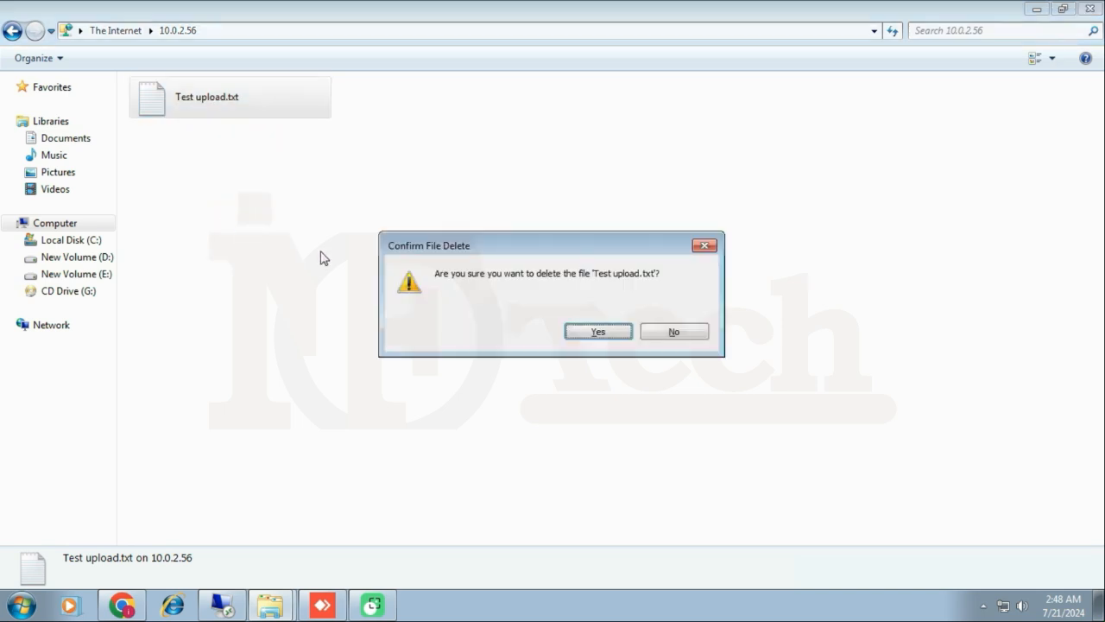
click(598, 334)
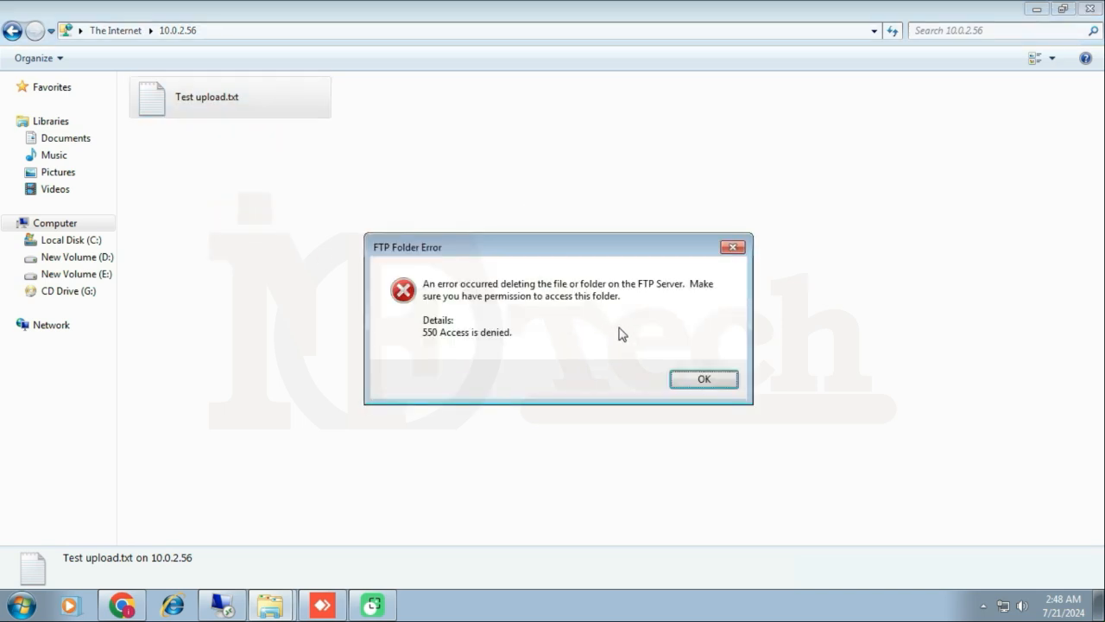
click(704, 381)
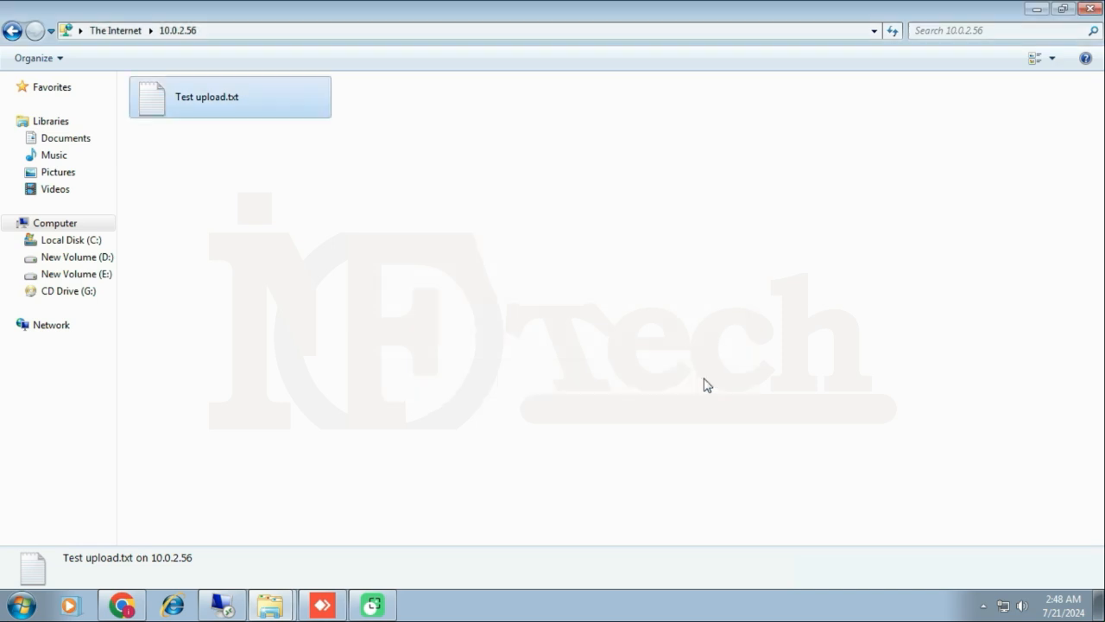
click(536, 314)
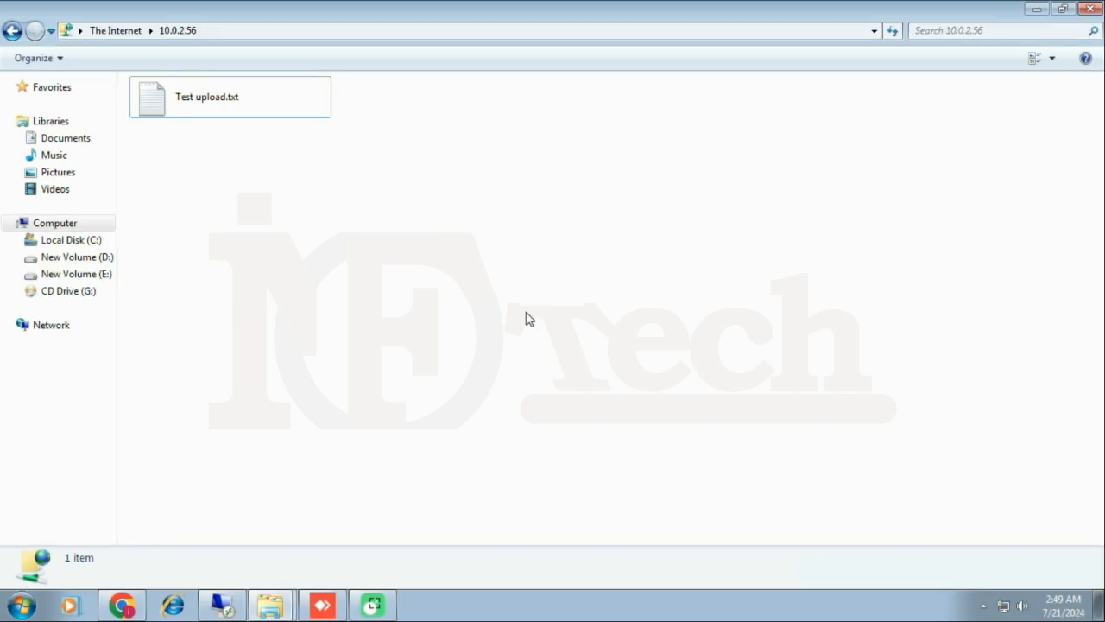
Use Login As to log on as ftp-local with its password.
right_click(355, 243)
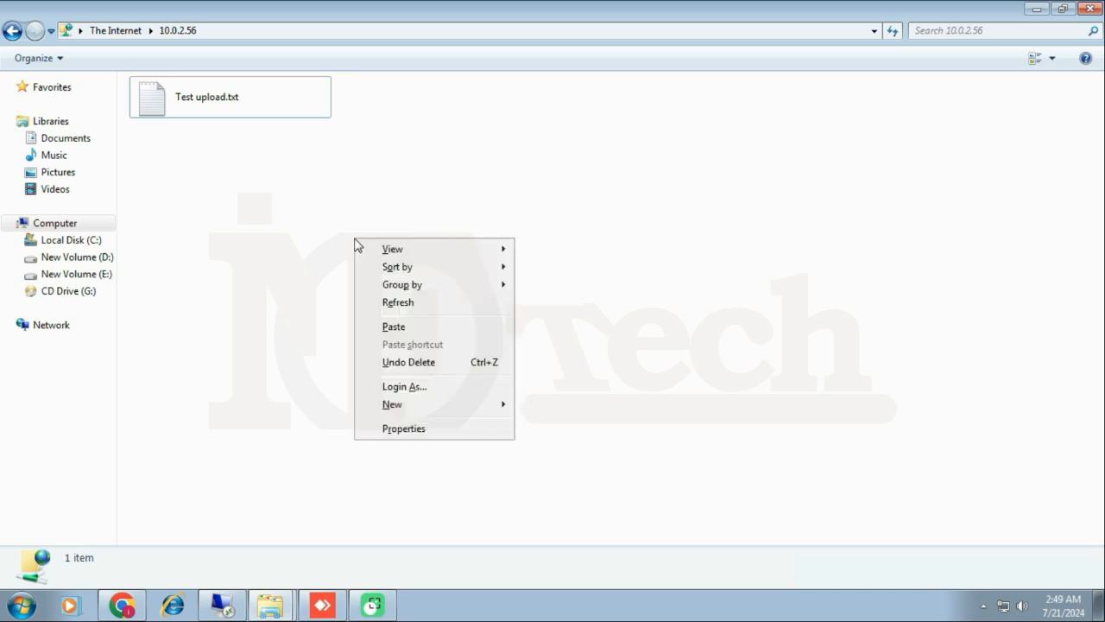
click(431, 387)
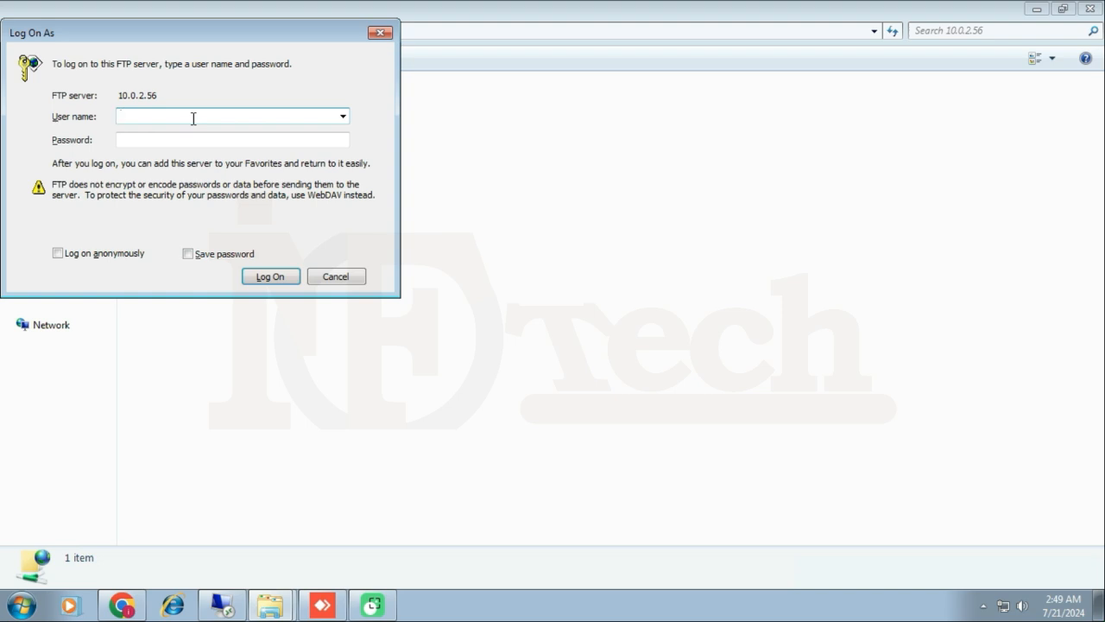
text(ftp-local)
key(Tab)
text(•)
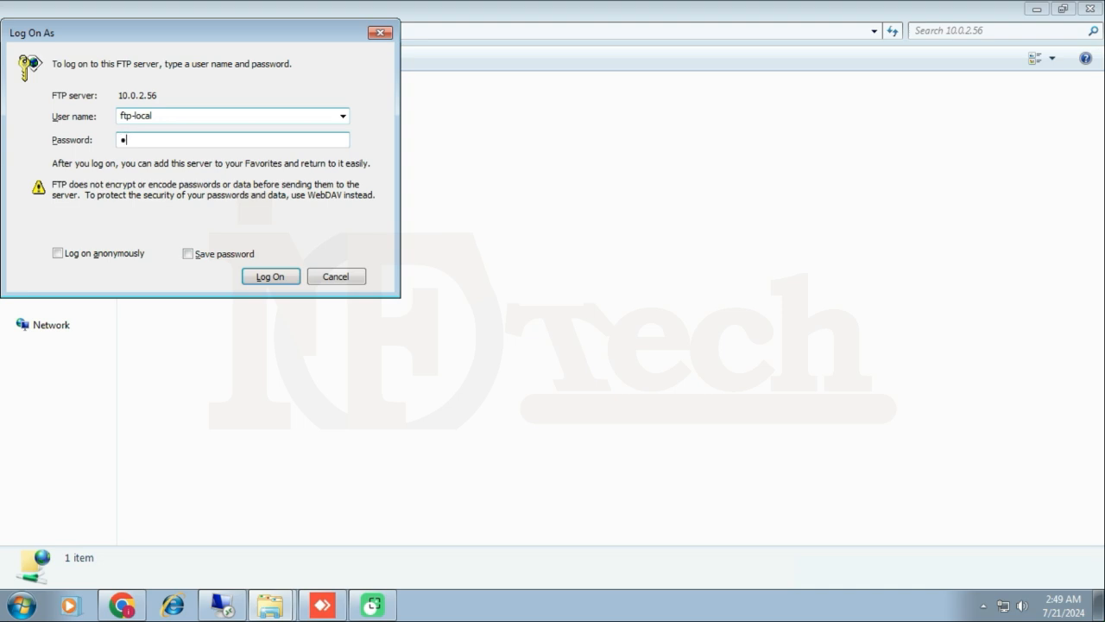
text(••••)
key(Return)
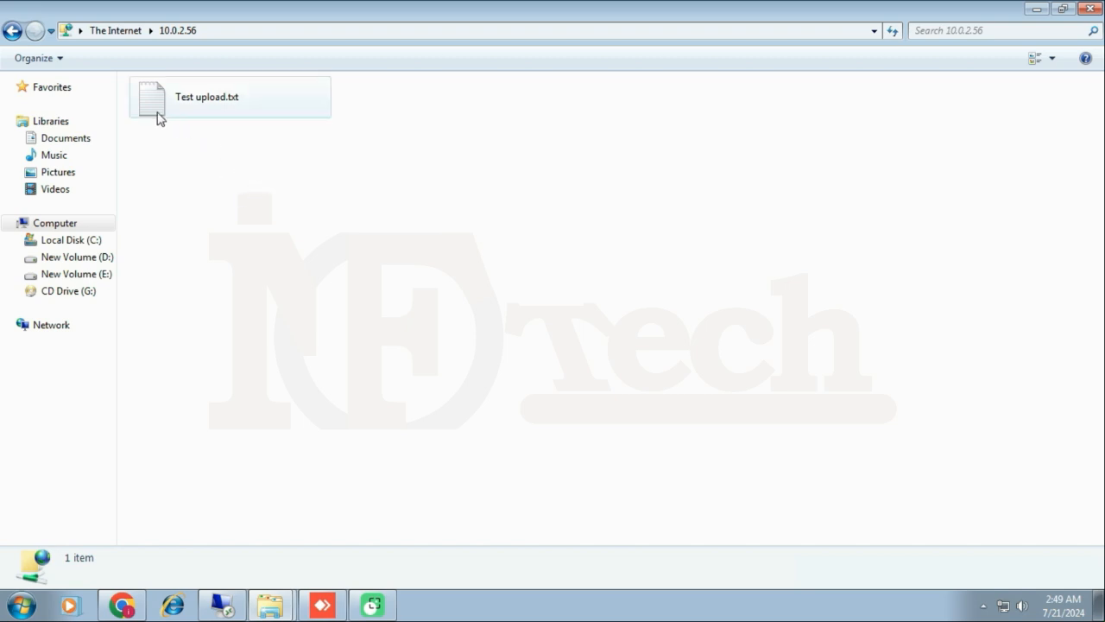
Delete Test upload.txt from the 10.0.2.56 FTP folder as ftp-local.
right_click(158, 118)
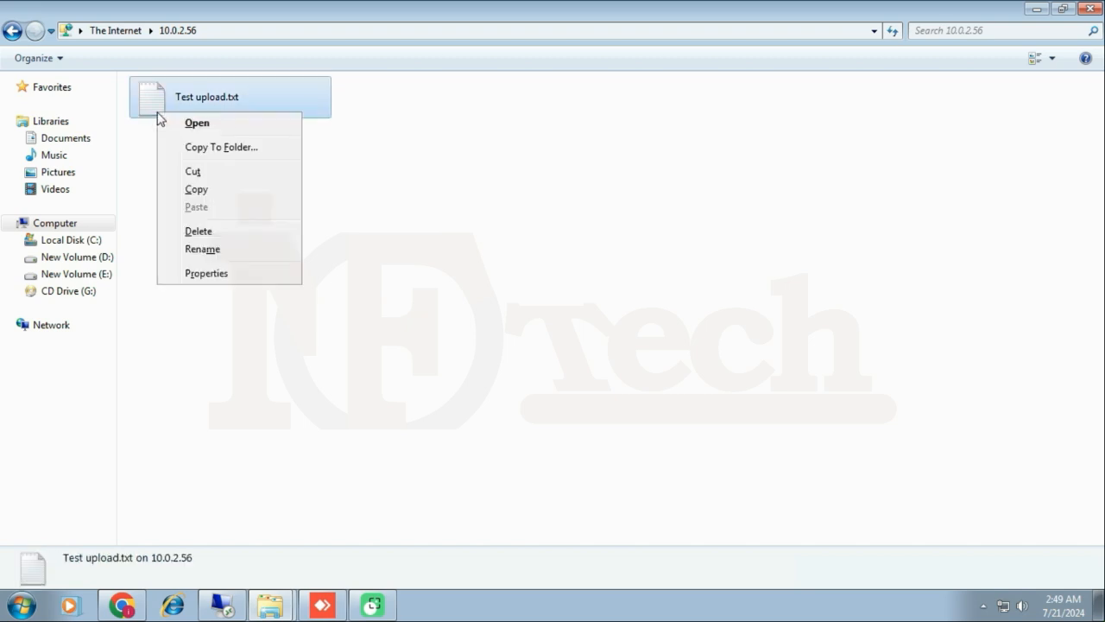
click(199, 232)
click(581, 335)
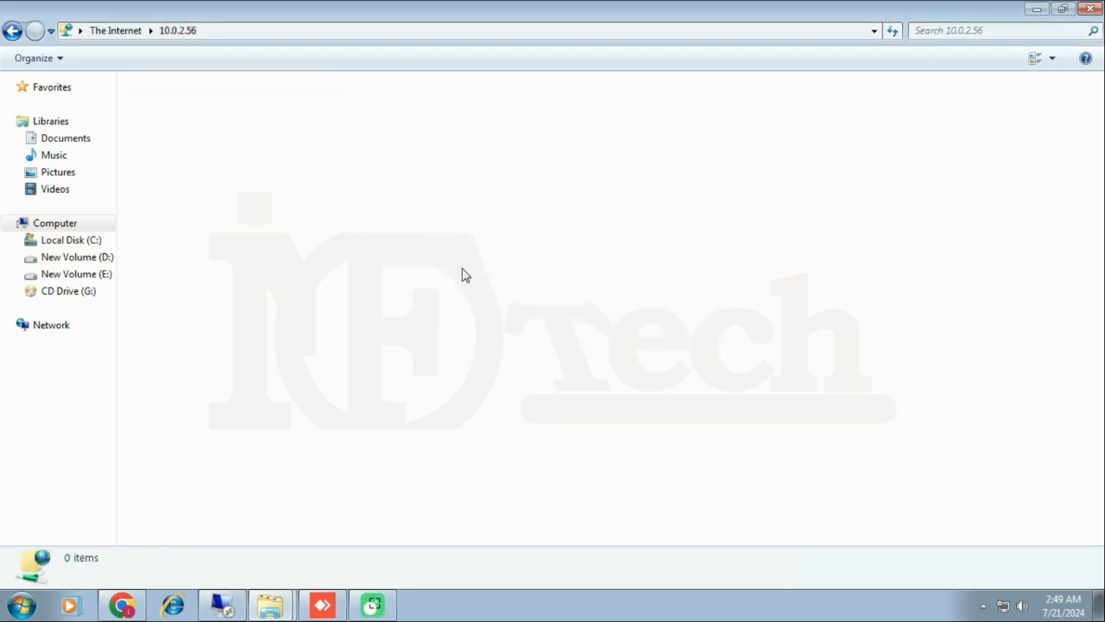
Create a new folder named test on the FTP site.
right_click(440, 286)
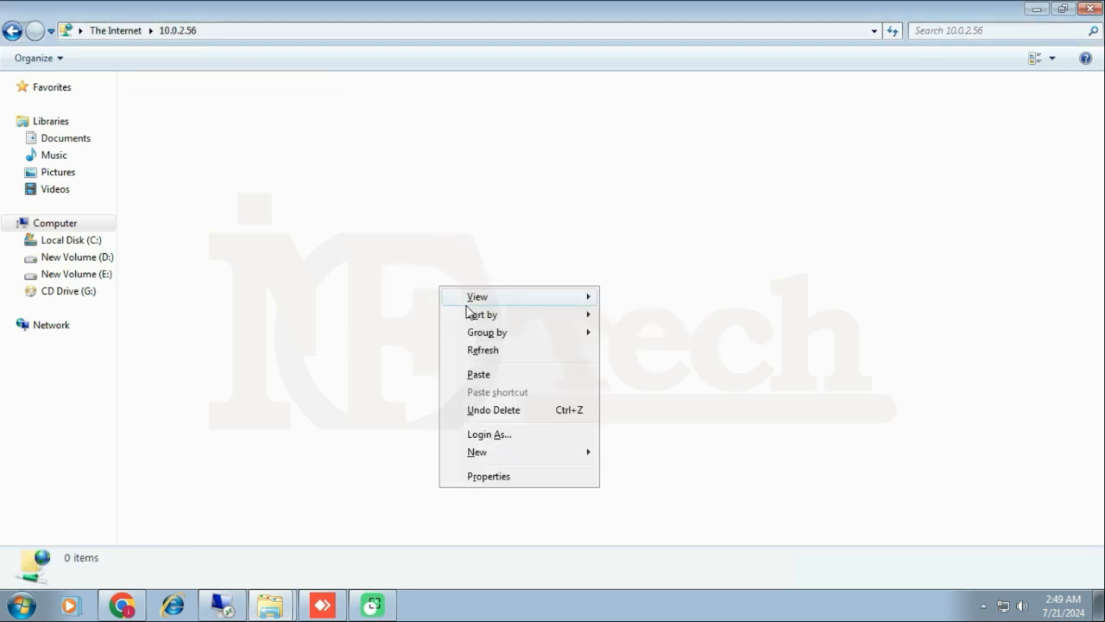
mouse_move(481, 458)
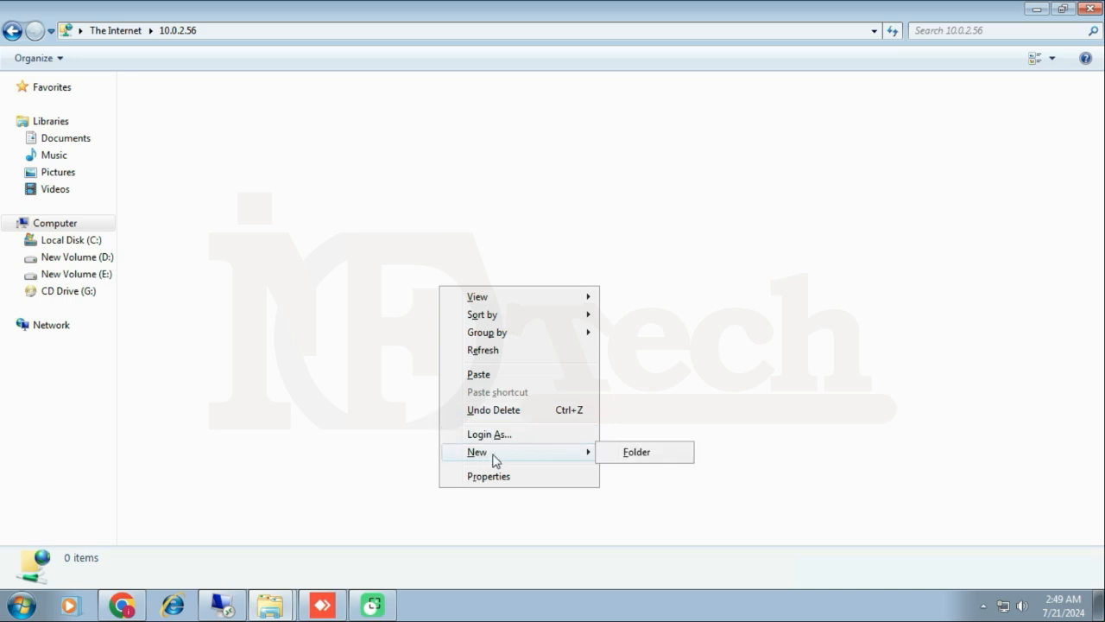
click(615, 455)
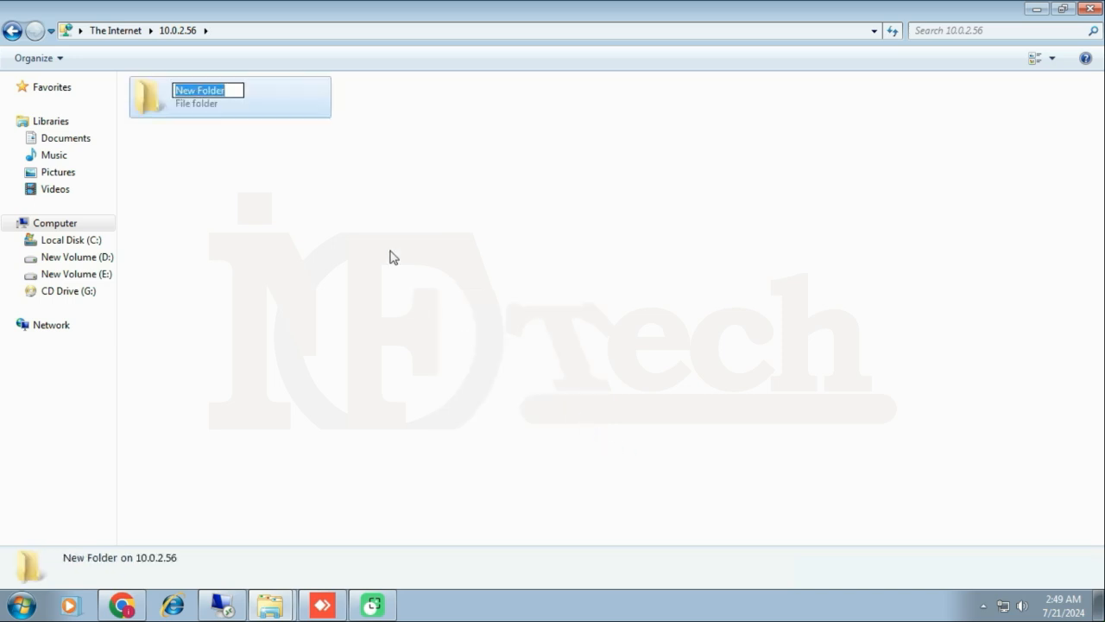
text(test)
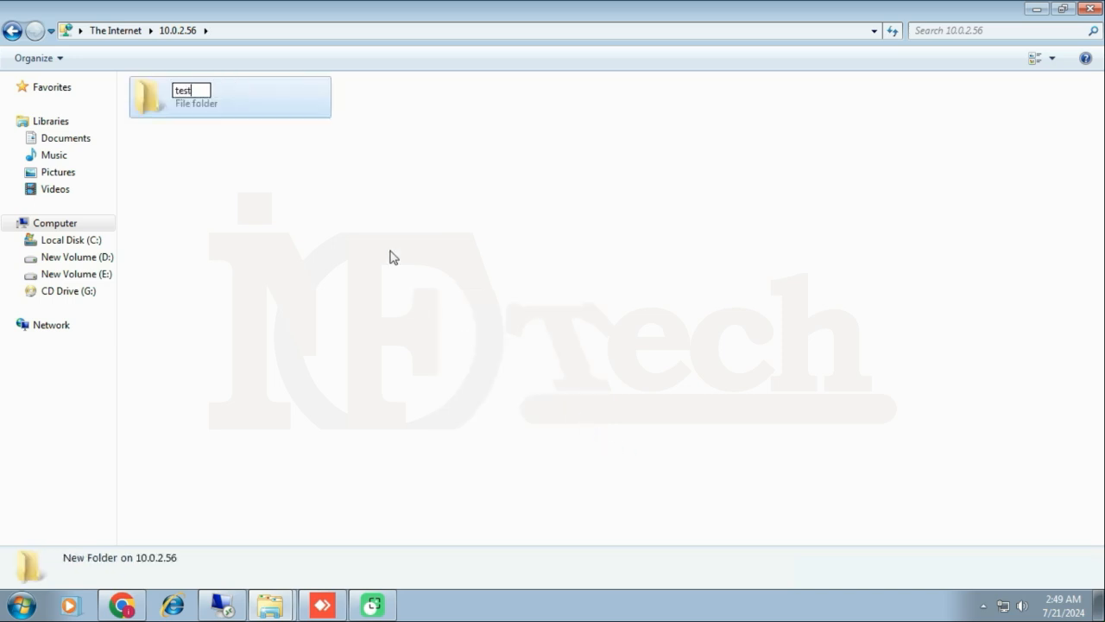
key(Return)
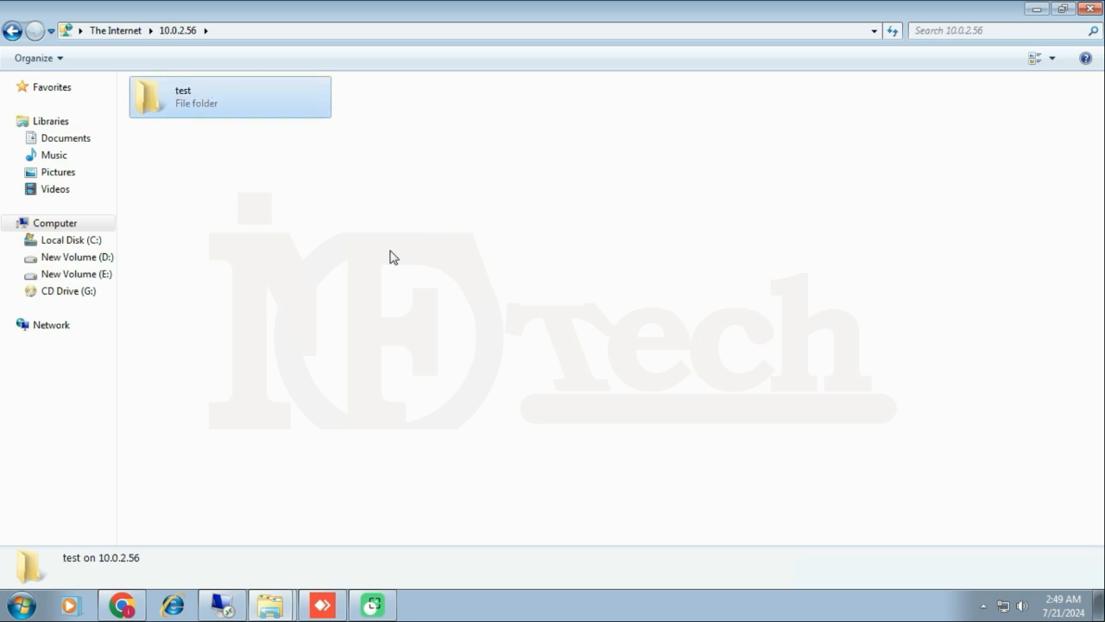
Upload the desktop Test upload file back into the FTP folder by dragging it.
click(1063, 8)
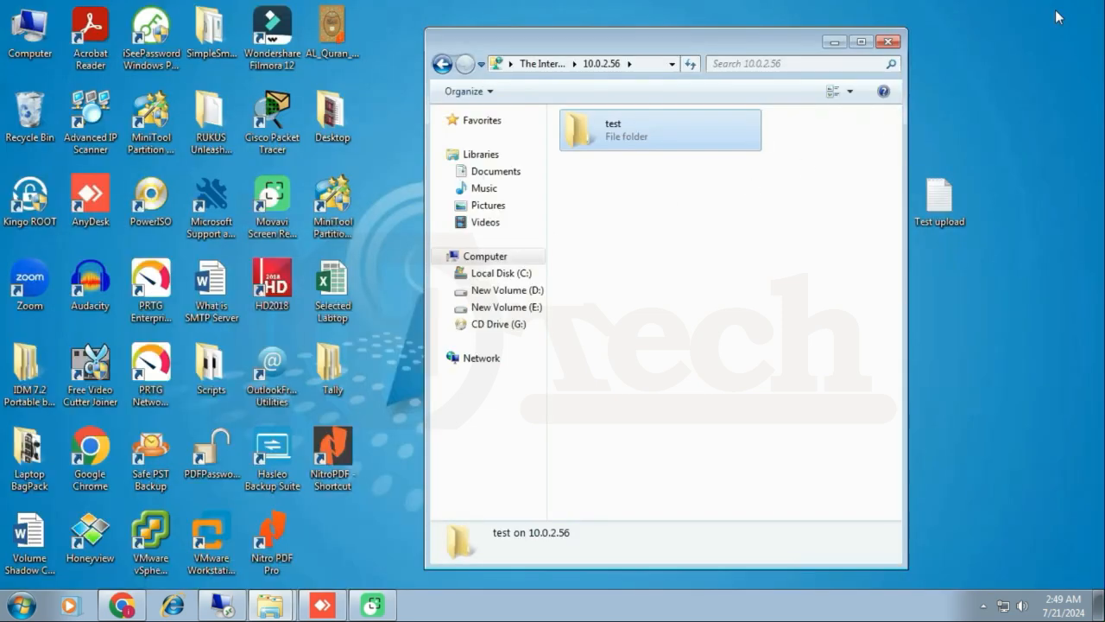
click(735, 268)
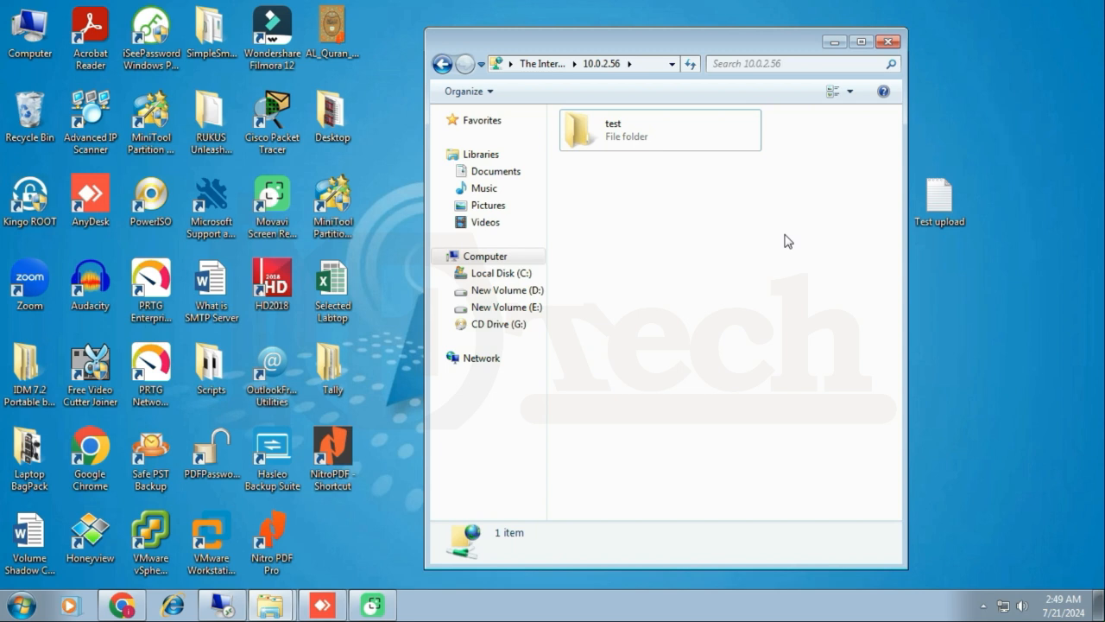
click(954, 203)
drag(696, 259, 682, 261)
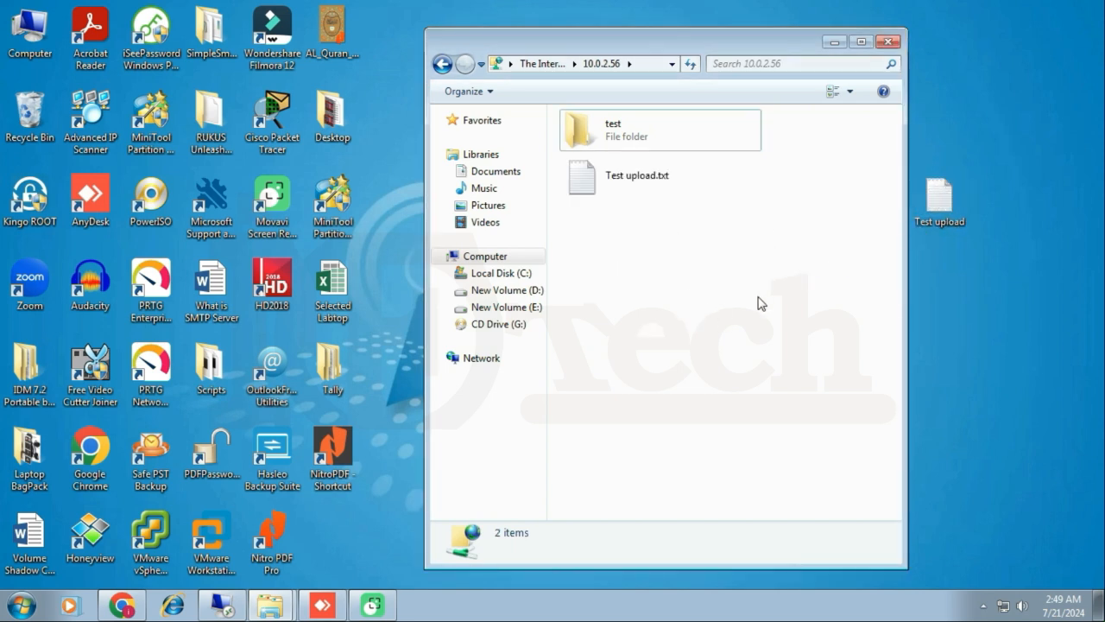